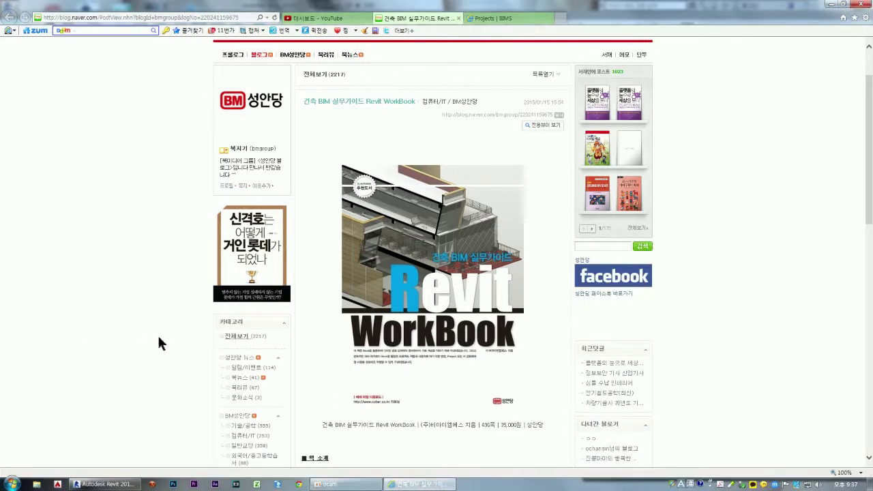
Step: Keep the current colour scheme and stop the performance warning from appearing again
scroll(158, 337, "down", 2)
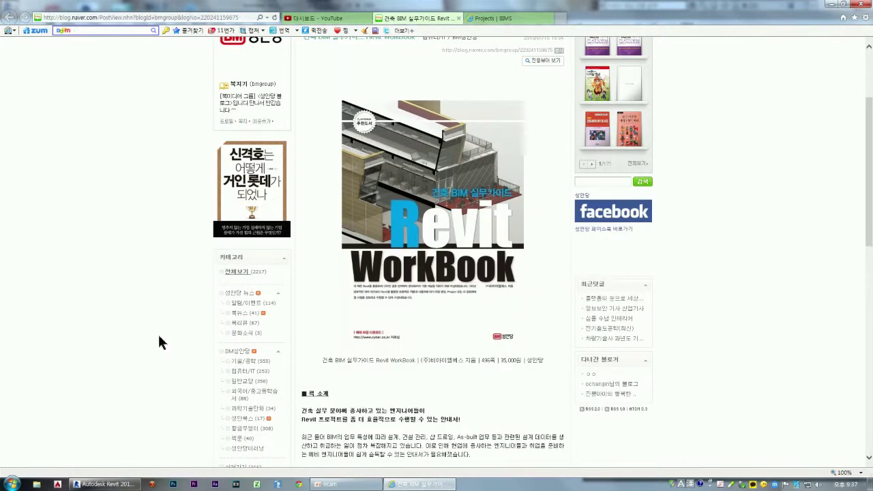
scroll(158, 335, "up", 4)
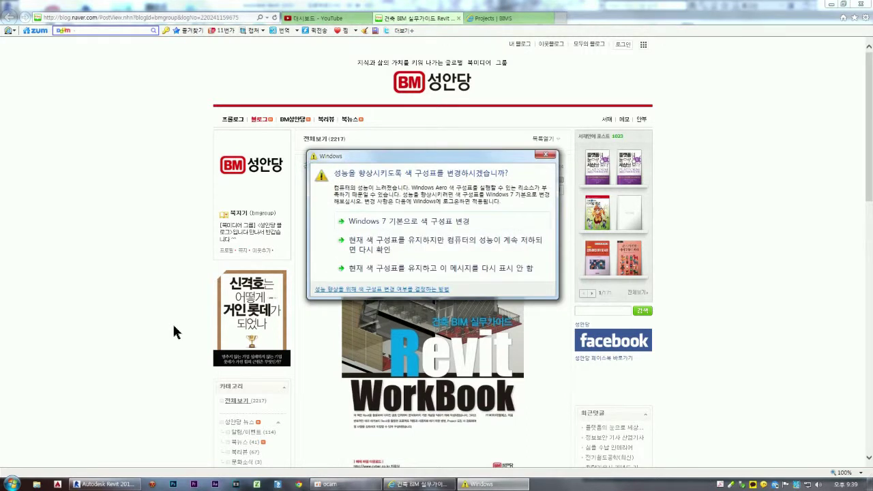
left_click(394, 268)
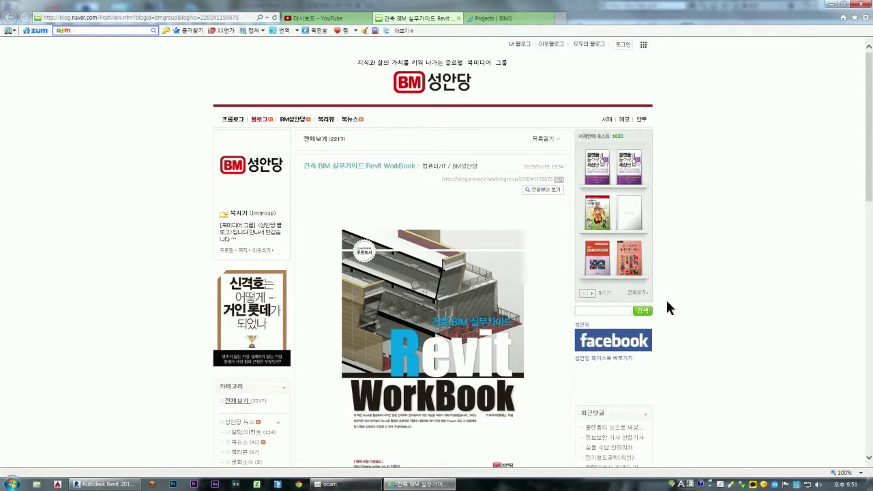
Step: Scroll down the BM성안당 Revit WorkBook blog post to its book details
scroll(666, 302, "down", 1)
scroll(667, 303, "up", 1)
scroll(666, 303, "down", 1)
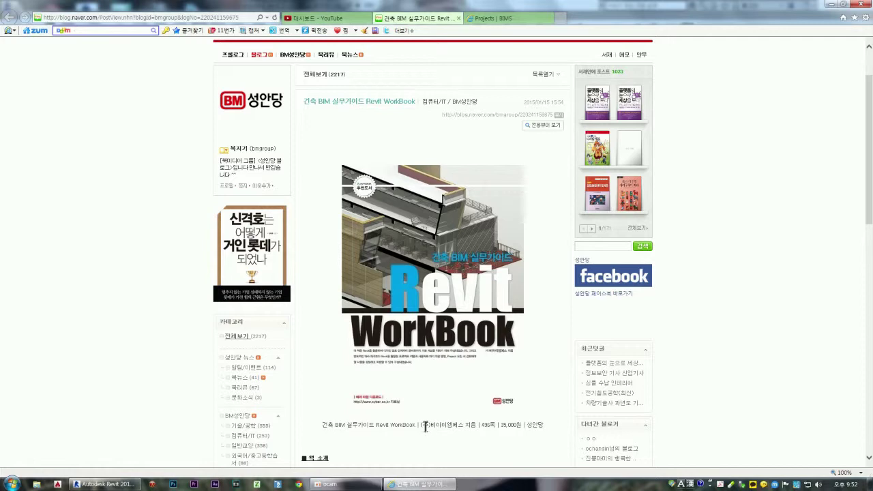
scroll(429, 415, "down", 3)
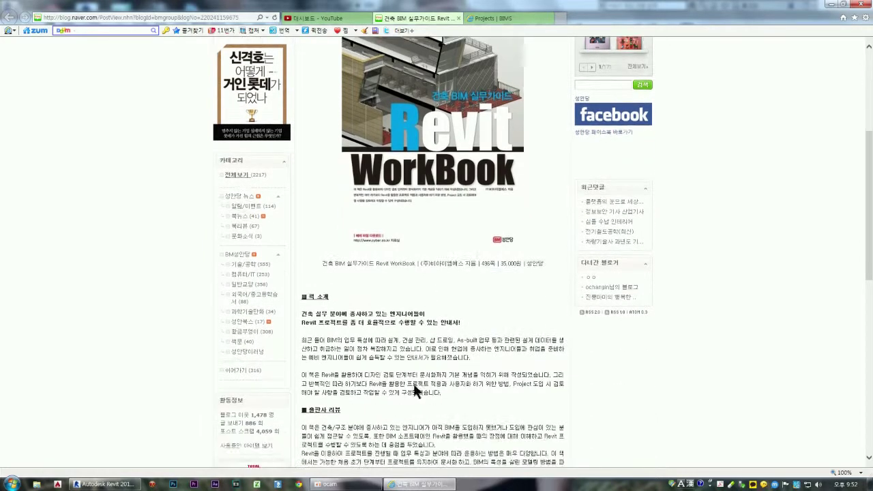
scroll(417, 391, "down", 2)
scroll(418, 389, "up", 2)
scroll(418, 388, "up", 3)
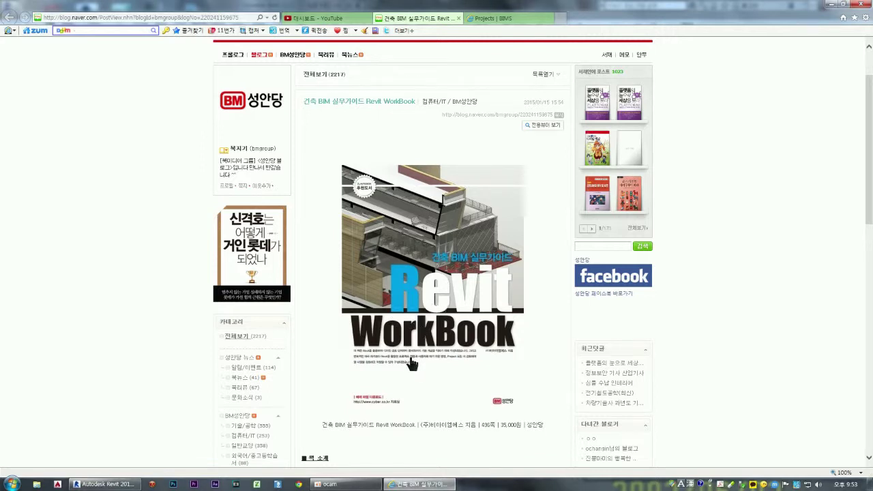
scroll(422, 352, "down", 2)
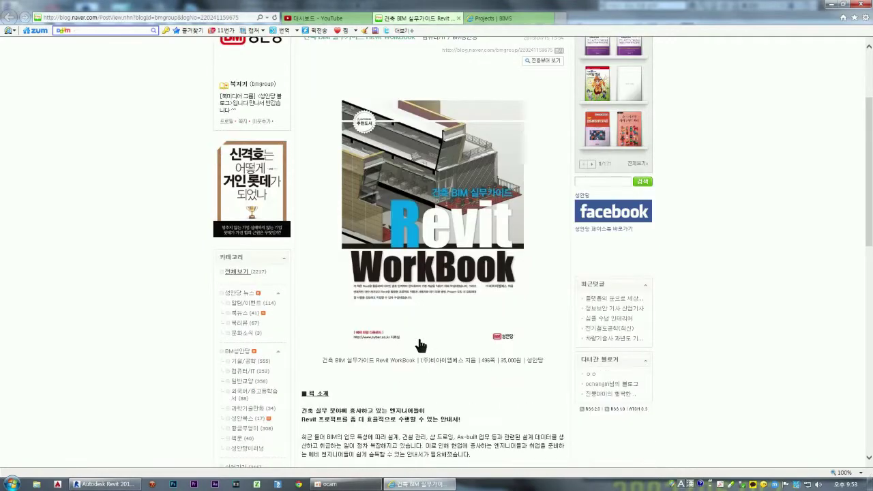
scroll(421, 350, "down", 3)
scroll(418, 349, "down", 5)
scroll(414, 347, "down", 2)
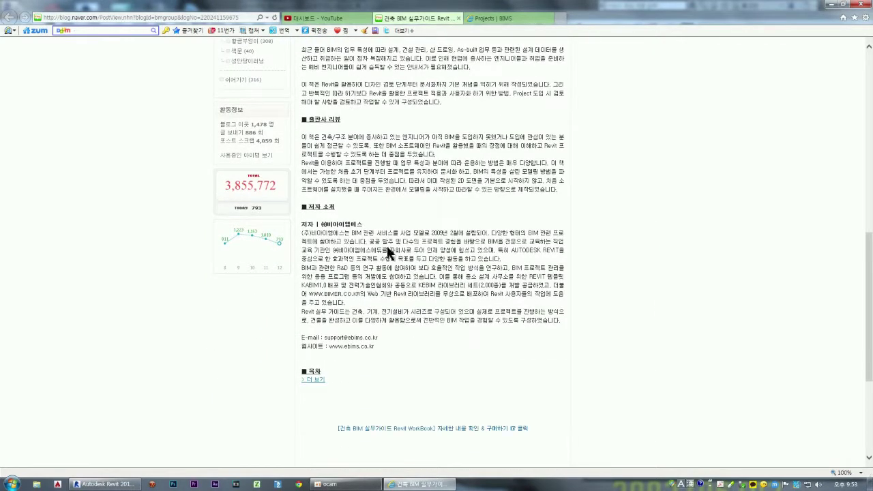
scroll(367, 351, "down", 2)
scroll(323, 289, "up", 2)
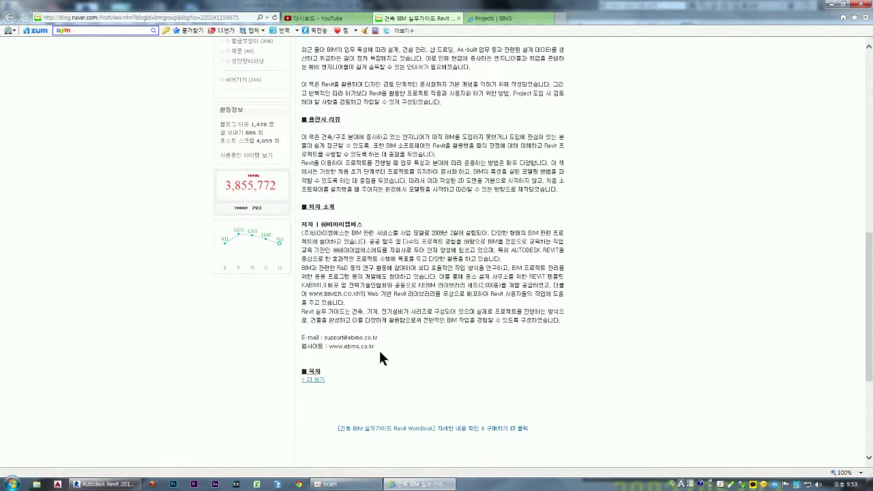
left_click(347, 347)
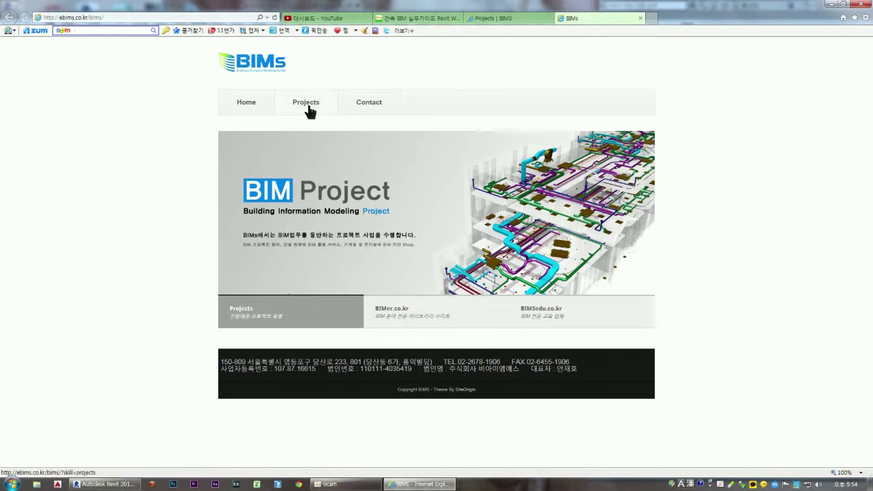
Step: View the KEPCO 본사 신사옥 project page from the BIMs Projects gallery, then return to Revit
left_click(306, 109)
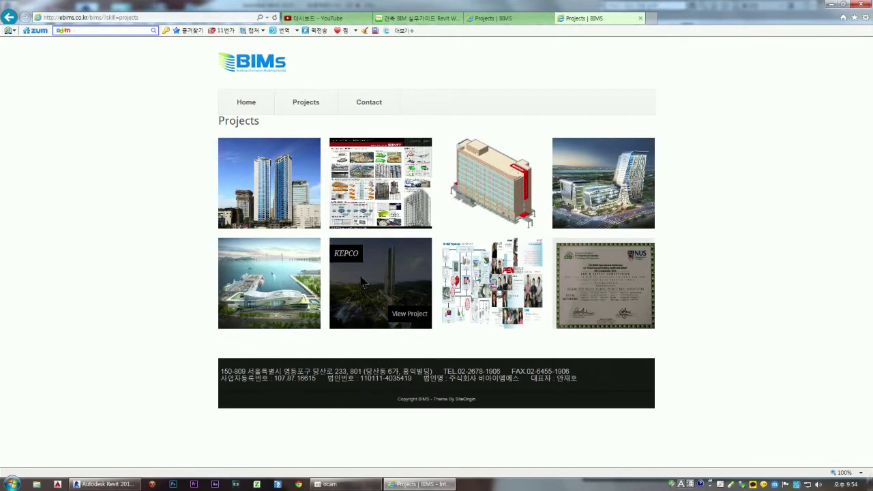
left_click(409, 316)
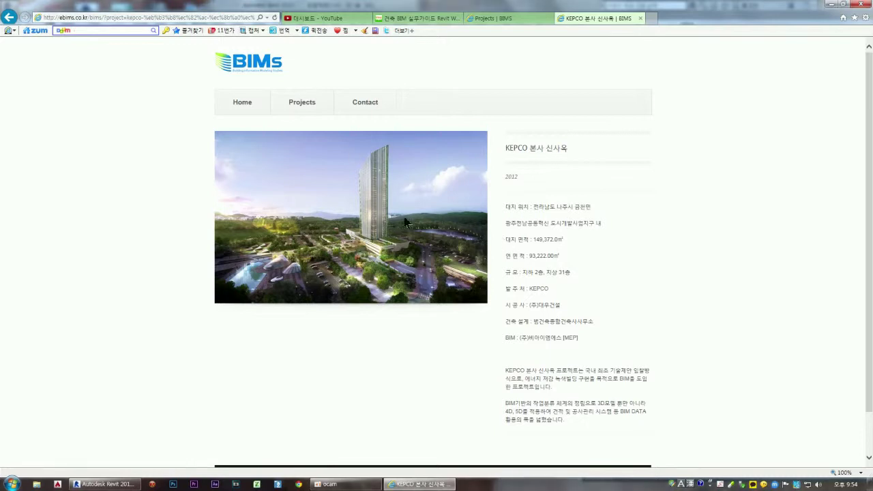
scroll(444, 277, "down", 3)
scroll(443, 277, "up", 3)
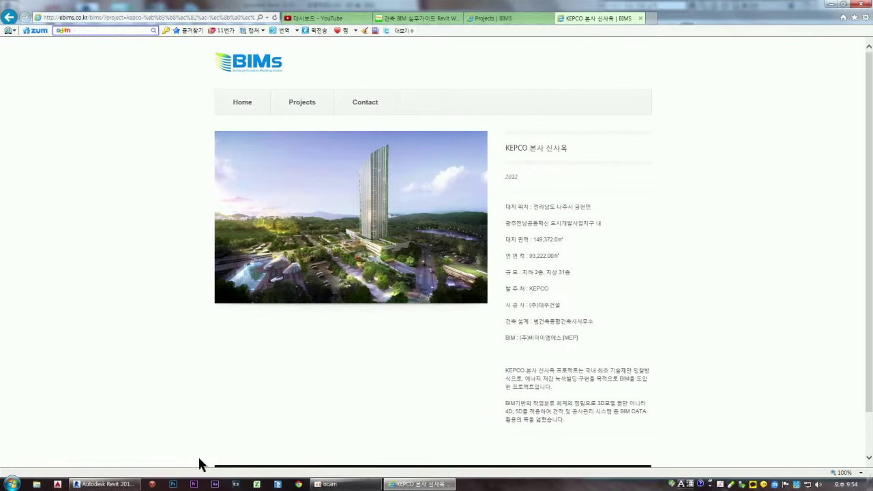
left_click(105, 484)
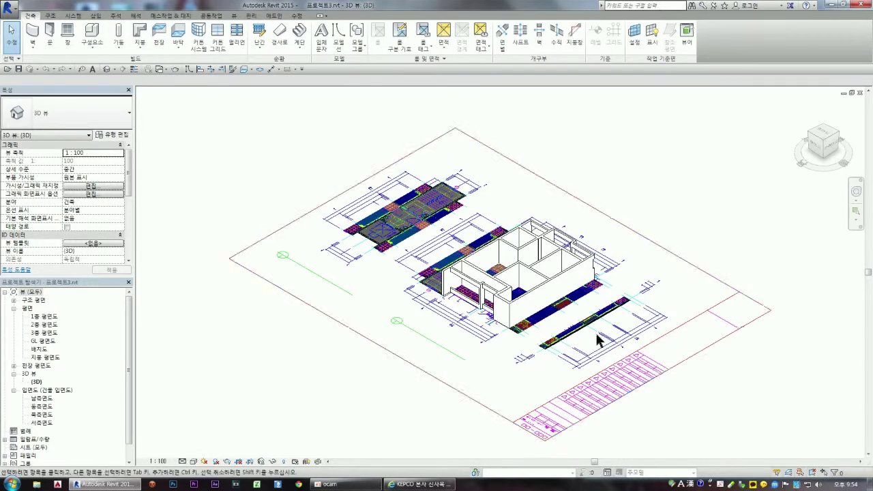
Step: Change the 3D view's visual style from Hidden Line to Realistic (사실적)
left_click(194, 462)
left_click(208, 444)
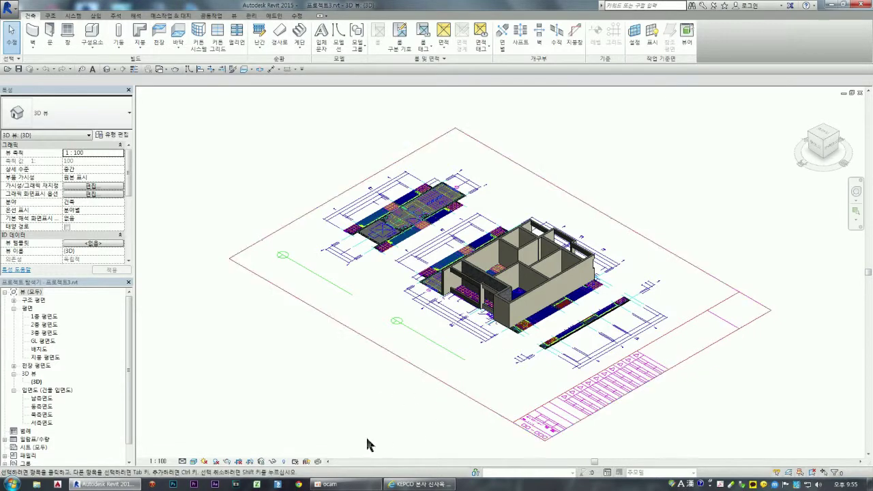
scroll(553, 293, "up", 2)
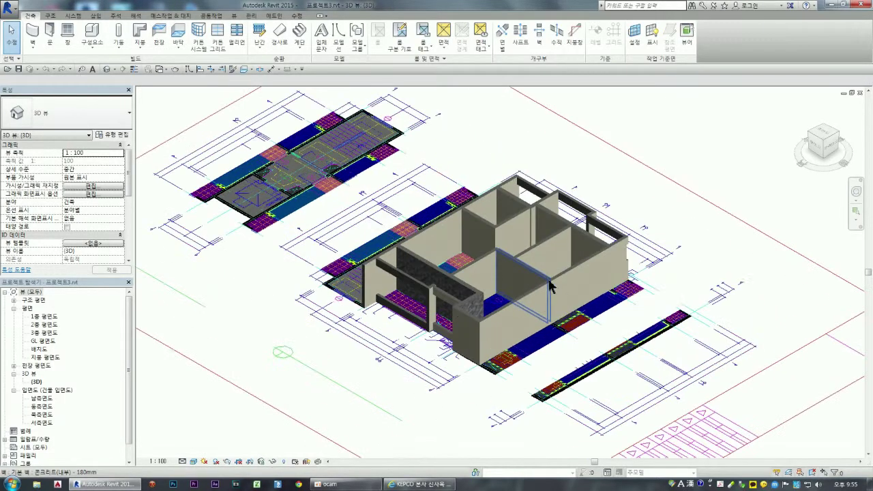
Step: Zoom and orbit the 3D model to inspect the wall at the front corner
scroll(539, 277, "up", 2)
scroll(468, 315, "up", 1)
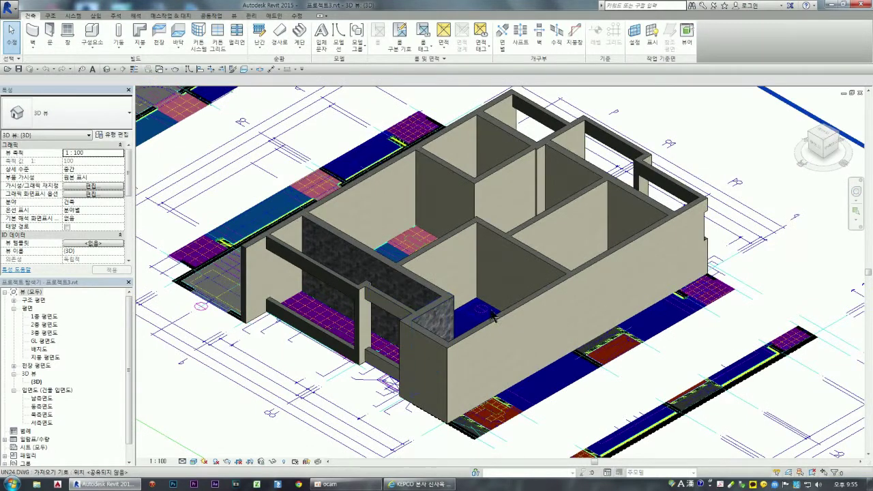
left_click(431, 317)
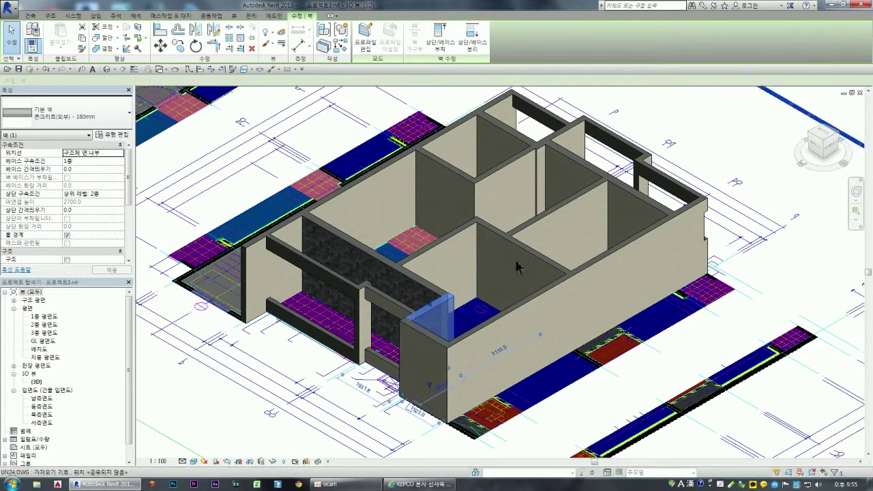
left_click_drag(806, 146, 822, 143)
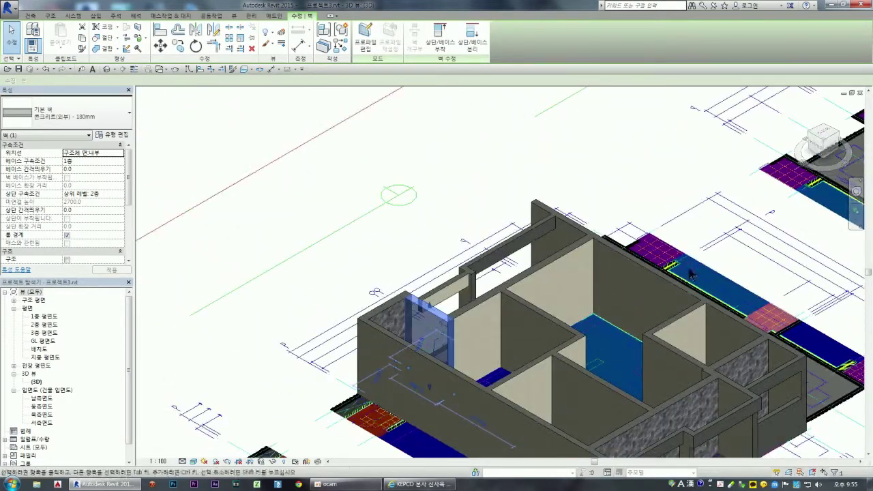
scroll(432, 326, "up", 1)
scroll(431, 326, "up", 2)
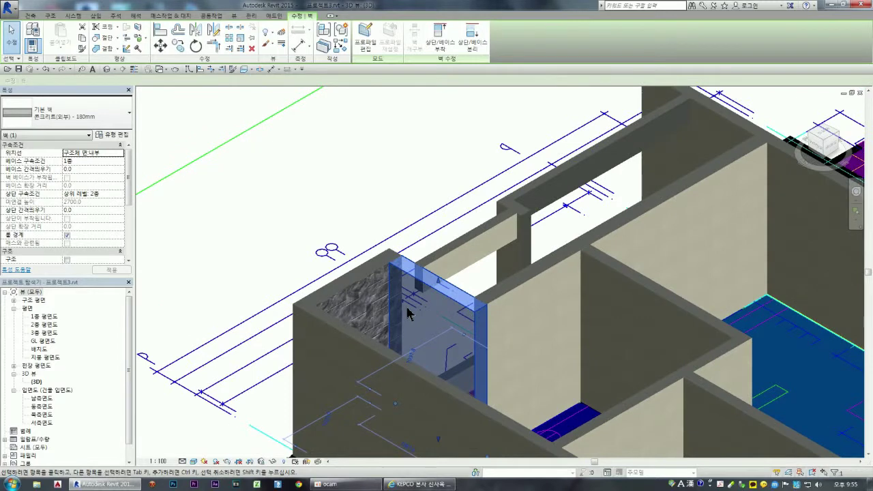
left_click(347, 195)
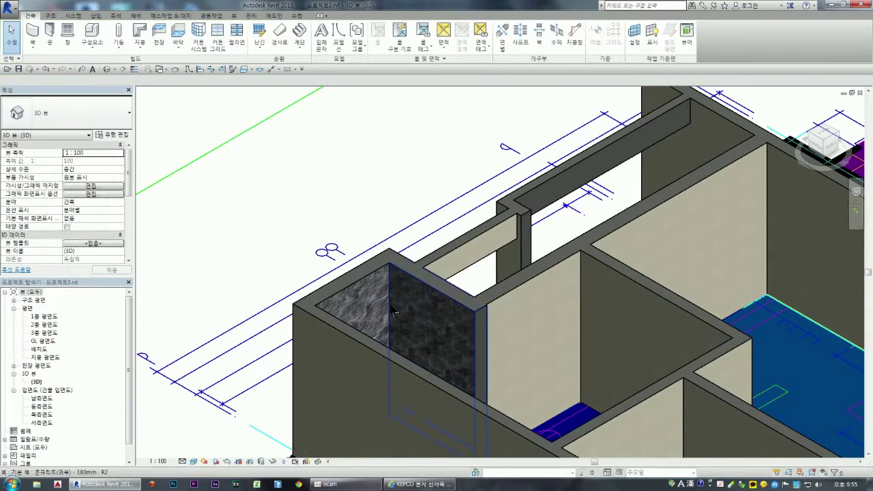
Step: Select the 180mm concrete wall at the balcony opening, then go to 1층 평면도
left_click(355, 290)
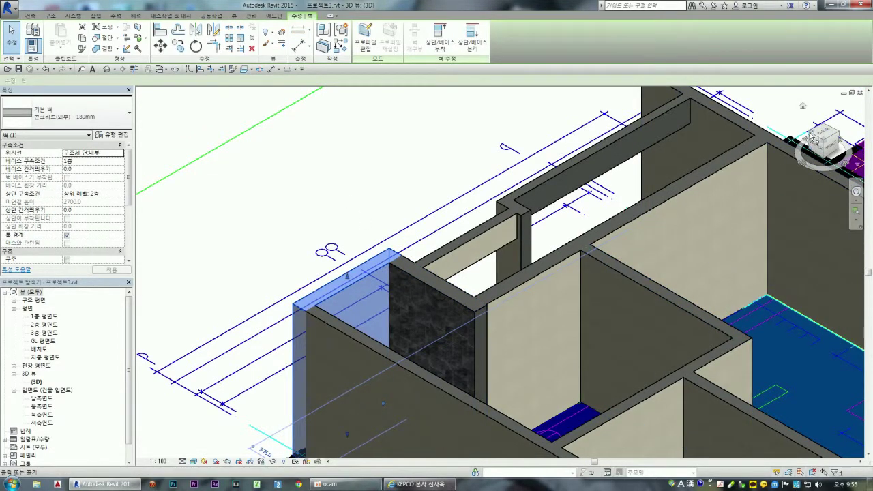
left_click_drag(836, 146, 843, 163)
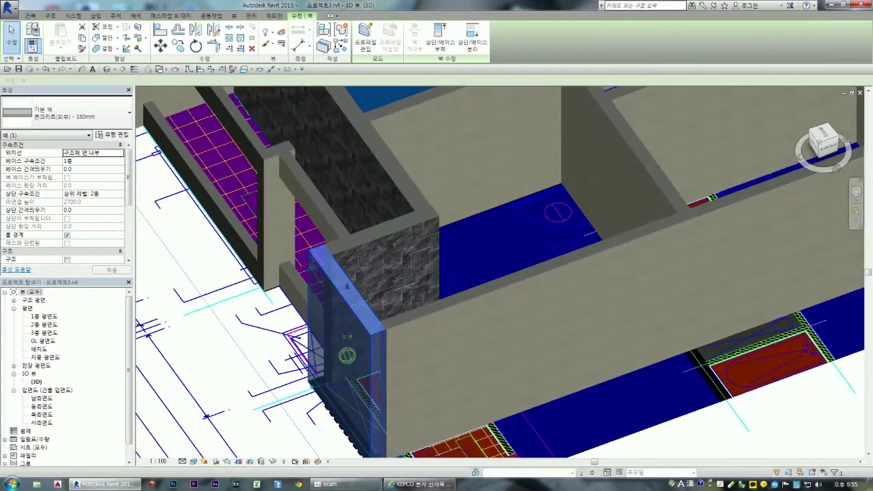
scroll(323, 343, "up", 2)
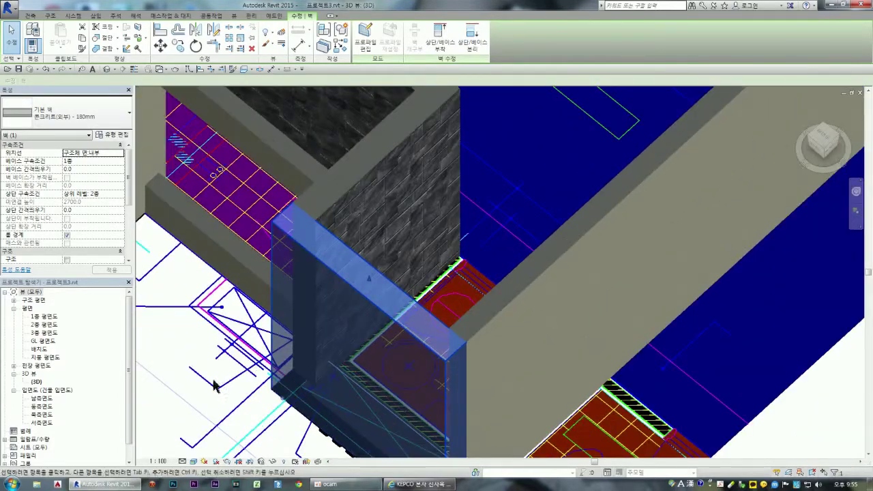
key("Escape")
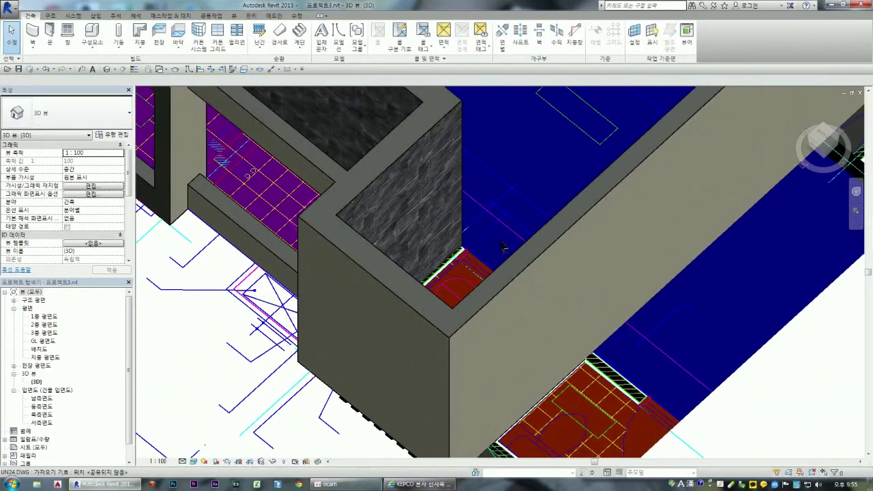
scroll(513, 244, "down", 1)
scroll(513, 244, "down", 1)
left_click(539, 229)
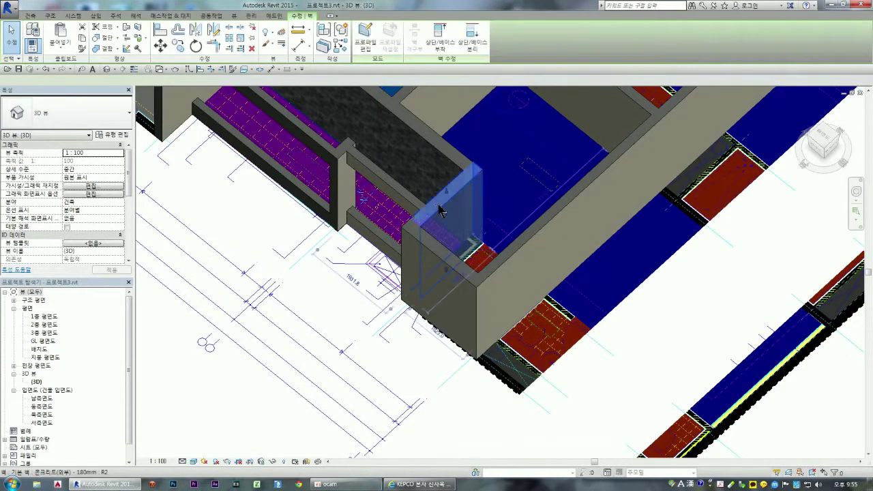
scroll(539, 229, "down", 1)
scroll(544, 219, "down", 1)
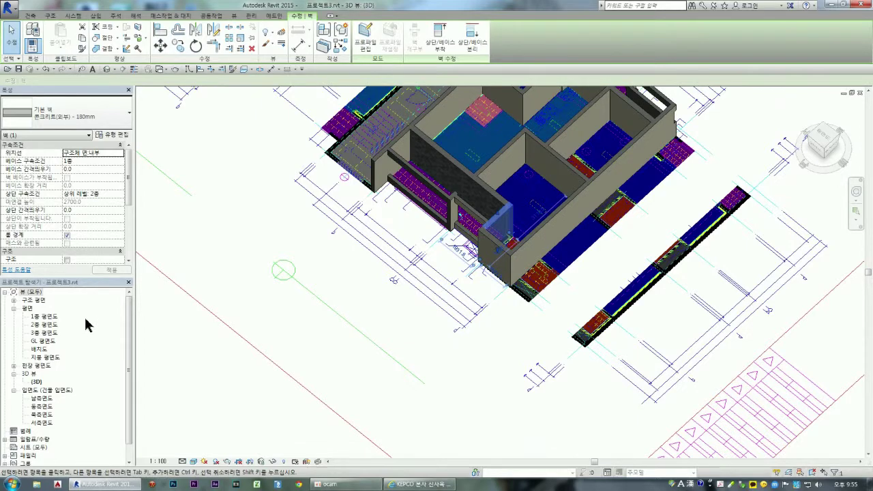
double_click(38, 318)
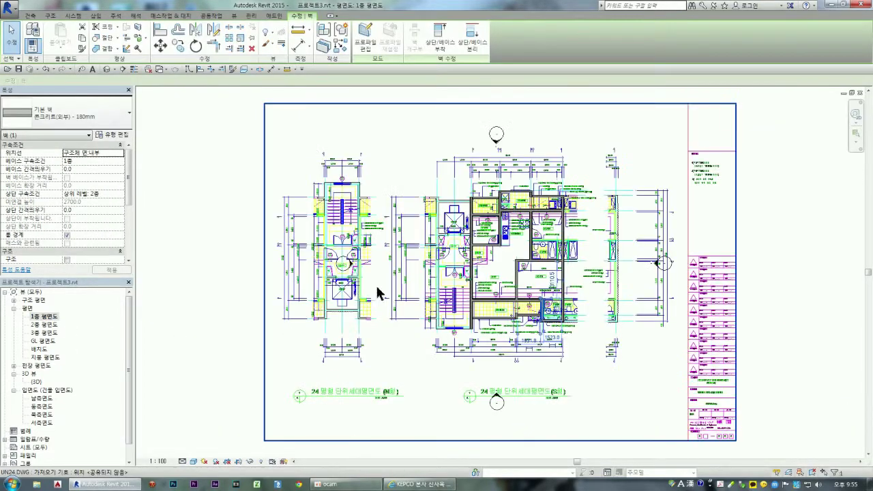
Step: Zoom the 1층 평면도 plan in on the A/C실외기설치공간 and 욕실2 area, clearing the selection
scroll(553, 312, "up", 2)
scroll(542, 290, "up", 2)
scroll(535, 290, "up", 2)
scroll(544, 318, "up", 2)
scroll(544, 318, "up", 2)
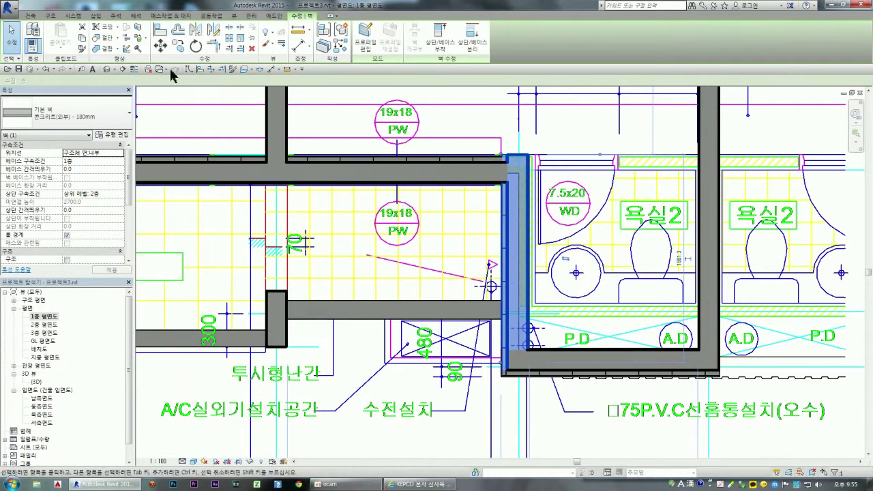
key("Escape")
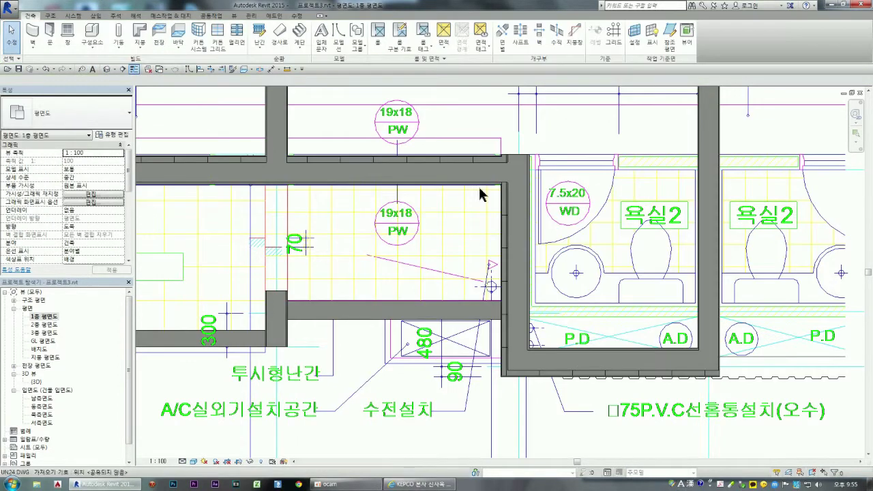
left_click(529, 272)
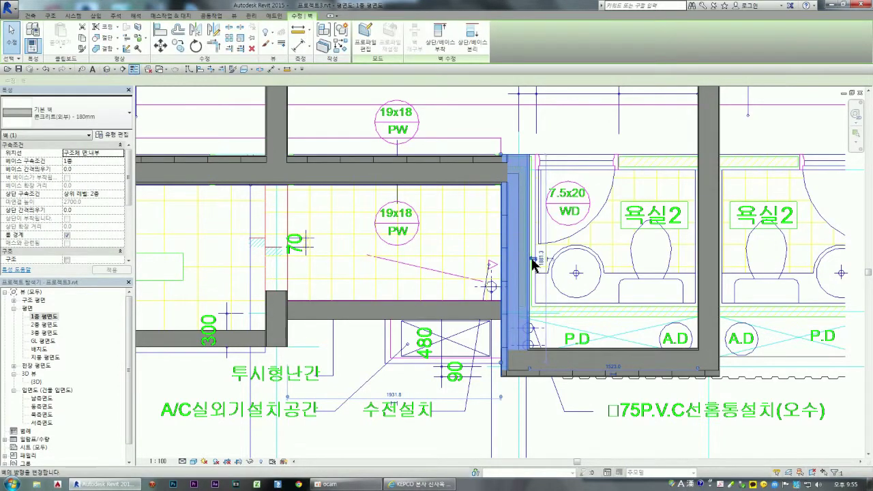
key("space")
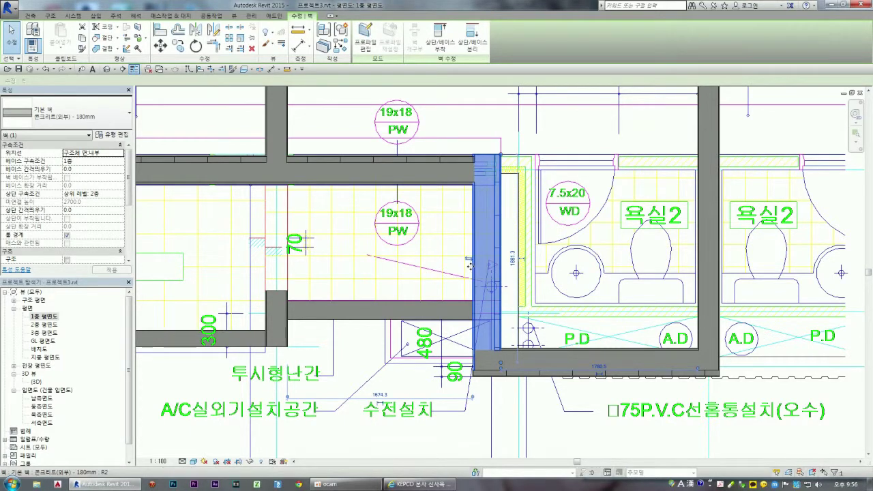
left_click_drag(484, 266, 497, 267)
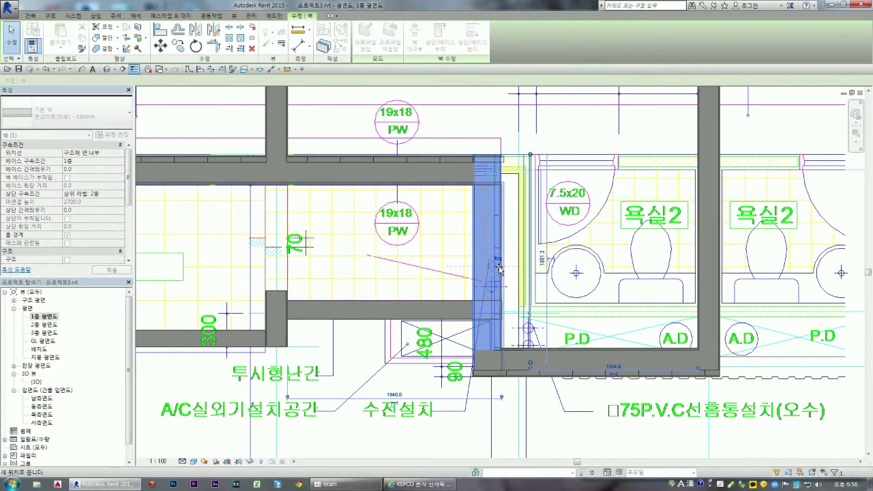
left_click_drag(496, 268, 487, 269)
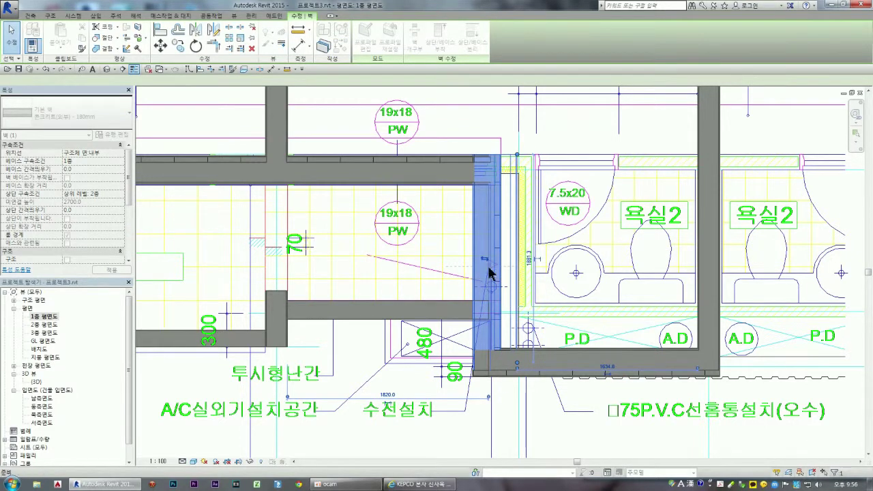
key("Escape")
left_click(502, 276)
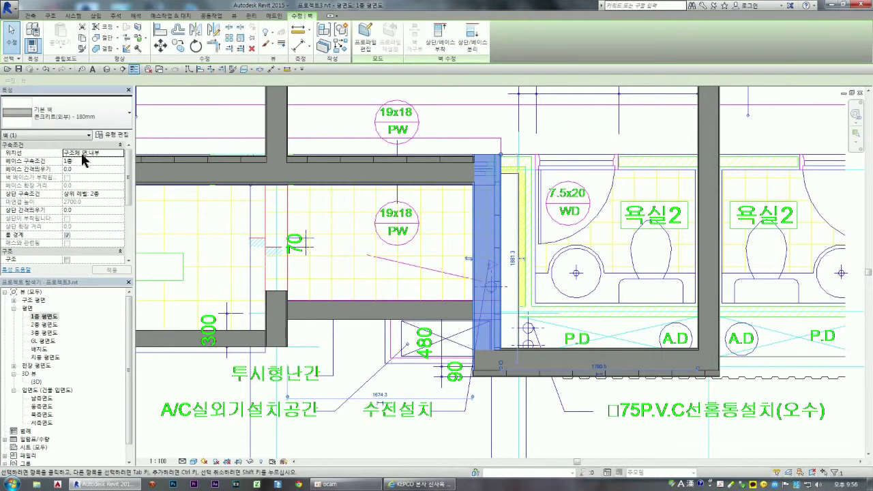
left_click(119, 159)
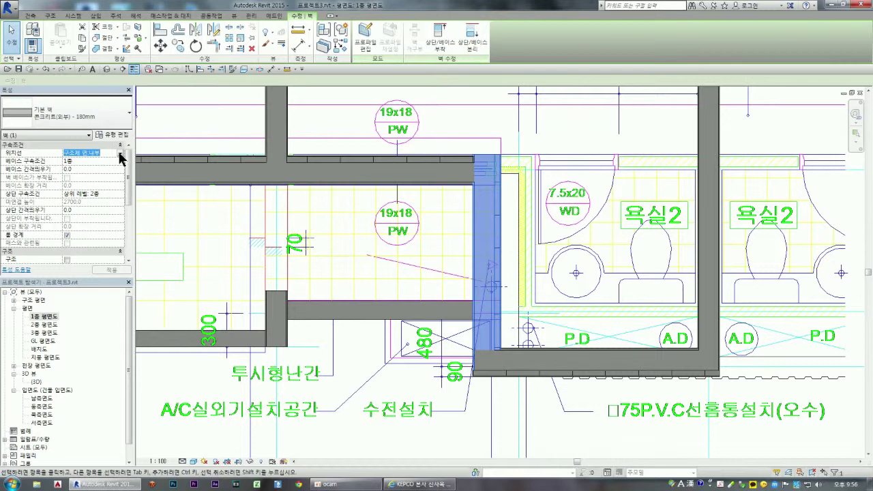
left_click(120, 154)
left_click(93, 188)
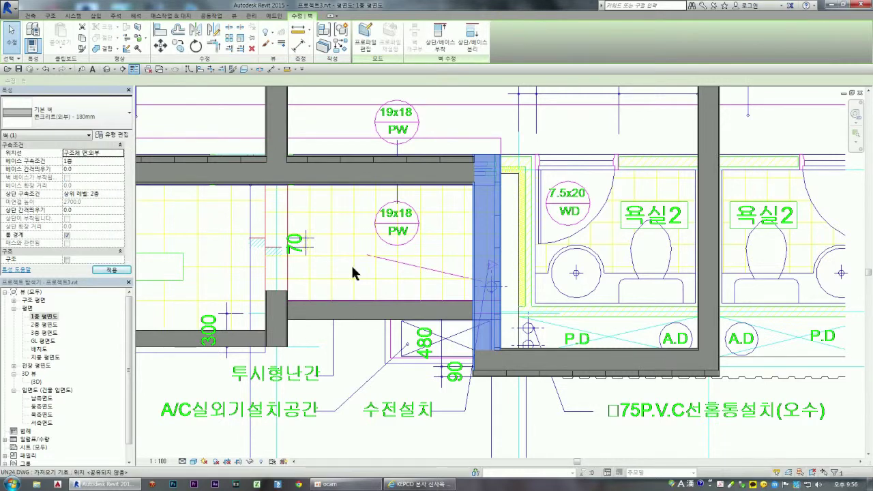
left_click(506, 295)
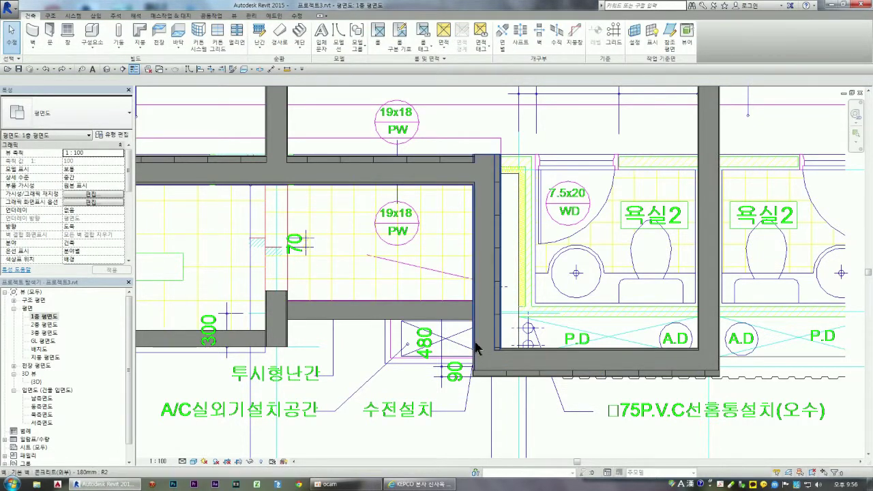
key("ctrl+z")
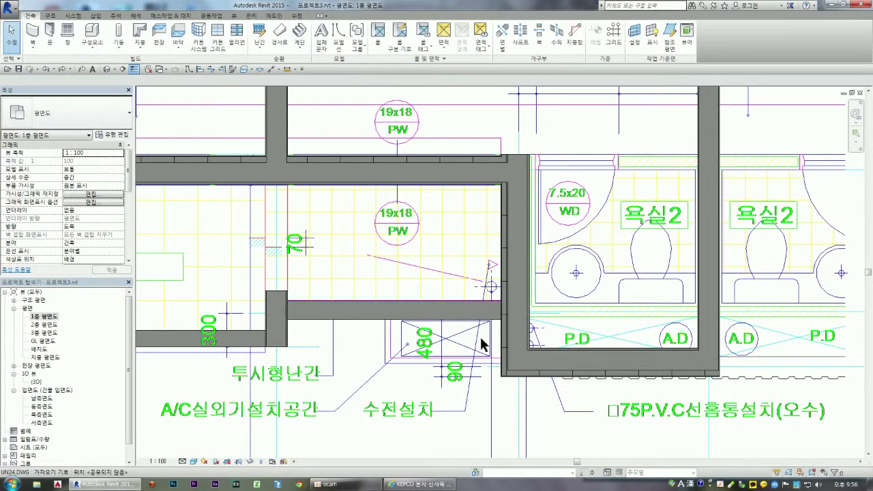
left_click(507, 248)
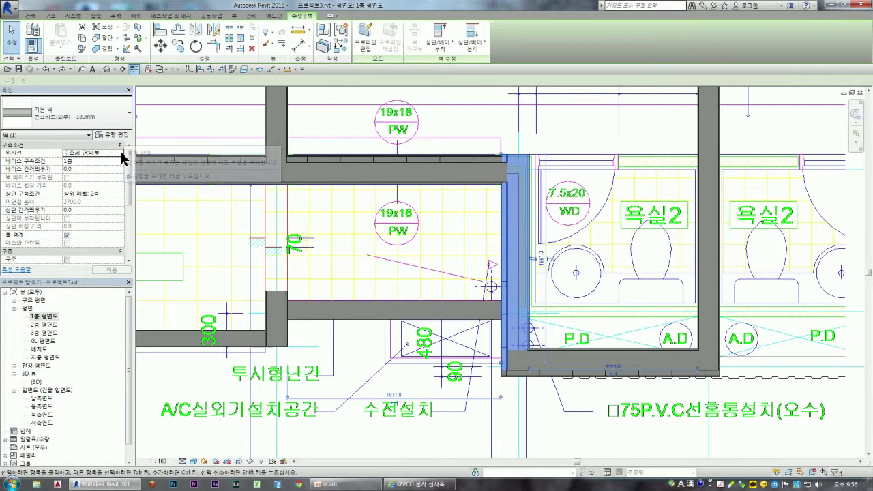
Step: Try the 구조체 면:외부 location line on the selected wall, flipping it and back
left_click(120, 152)
left_click(108, 189)
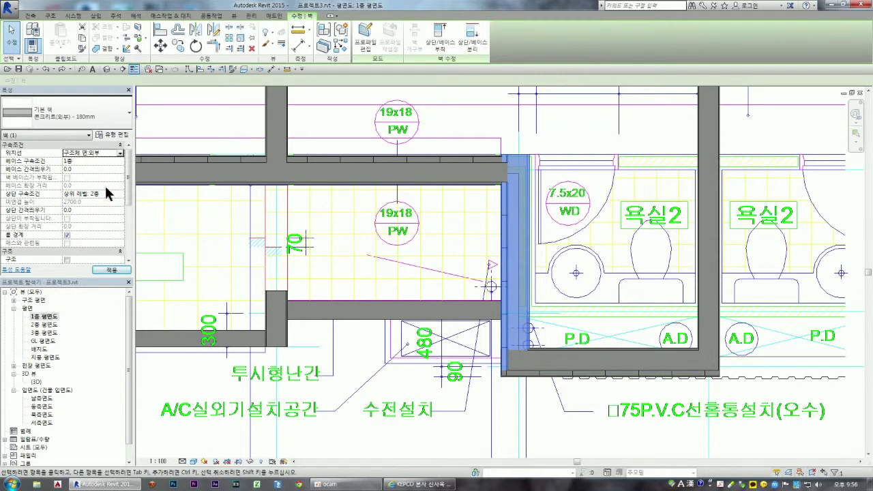
left_click(532, 260)
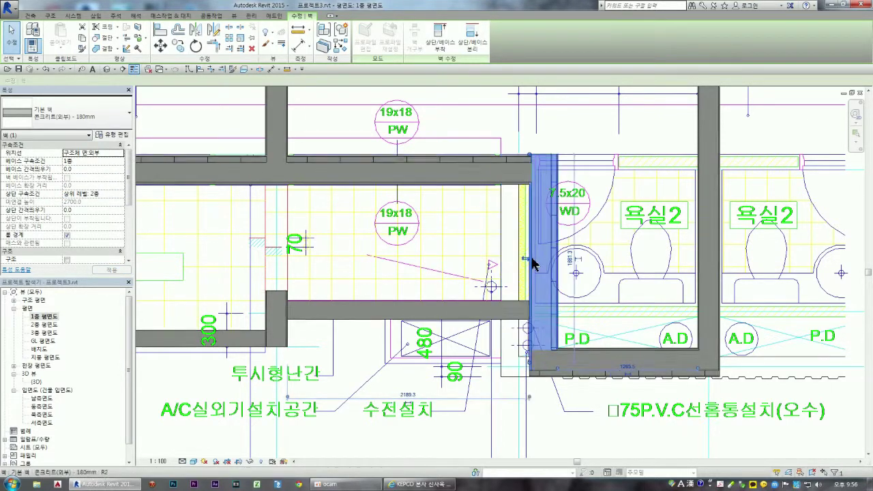
left_click(533, 259)
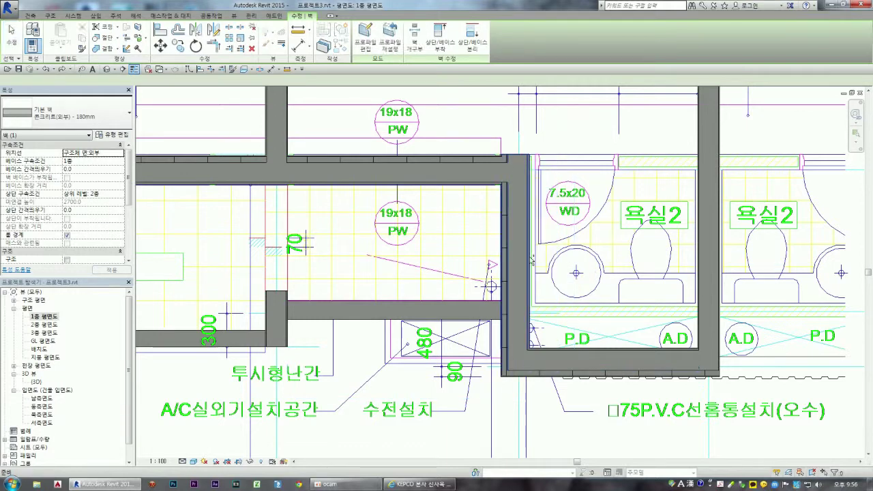
key("Escape")
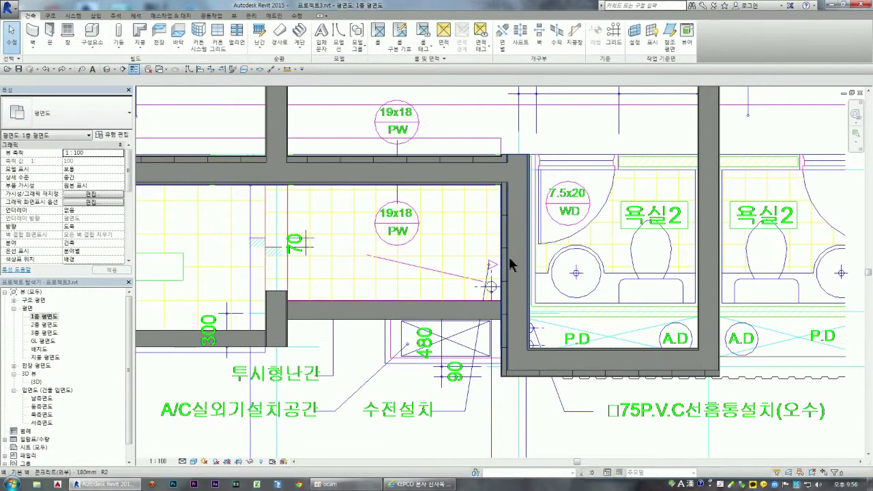
Step: Set the vertical wall beside the bathroom to 구조체 중심선 and flip it
left_click(530, 255)
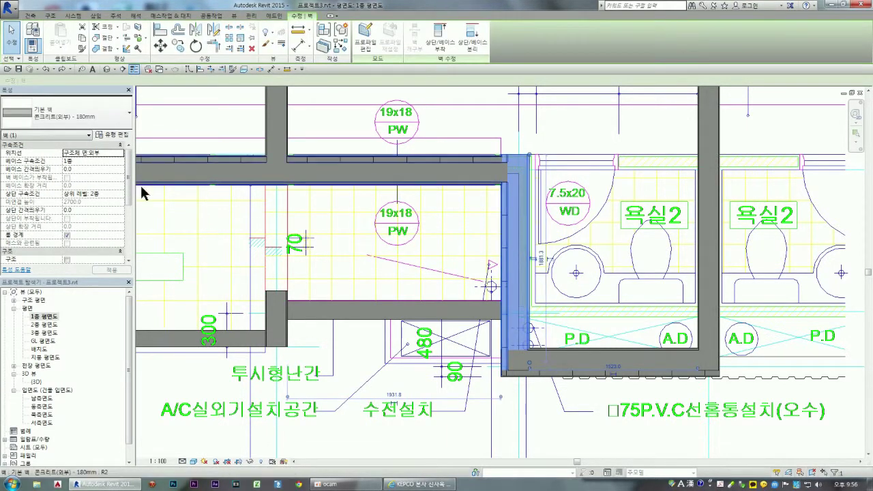
left_click(122, 154)
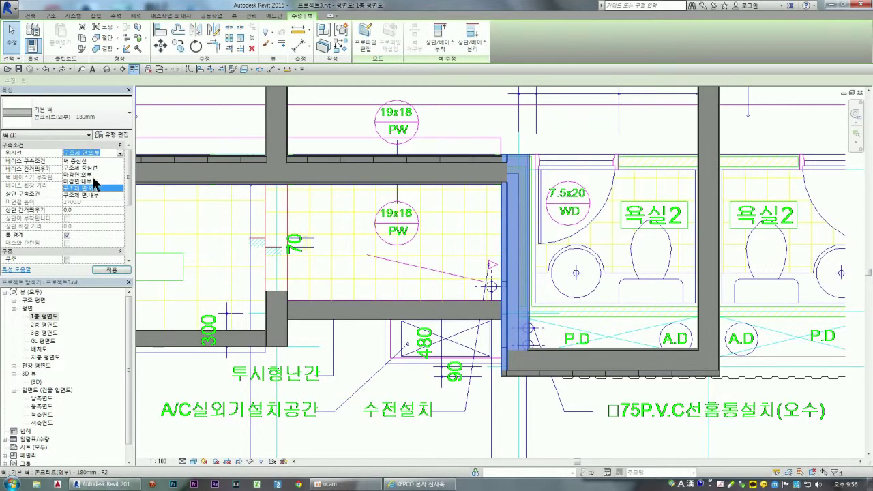
left_click(87, 168)
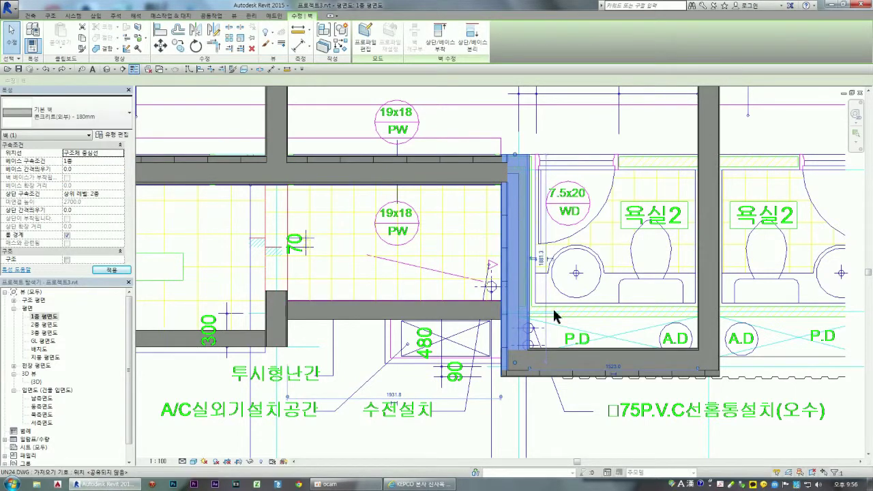
left_click(534, 261)
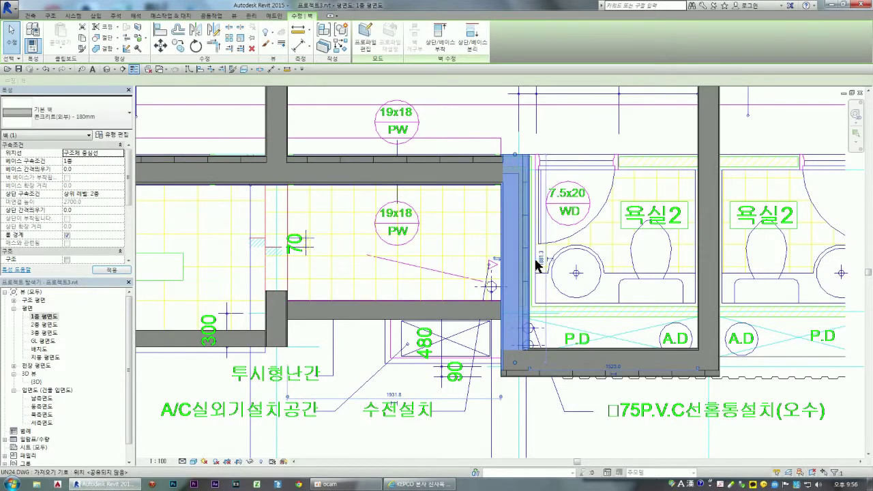
Step: Give the bottom horizontal wall below the bathrooms a 구조체 중심선 location line
left_click(602, 380)
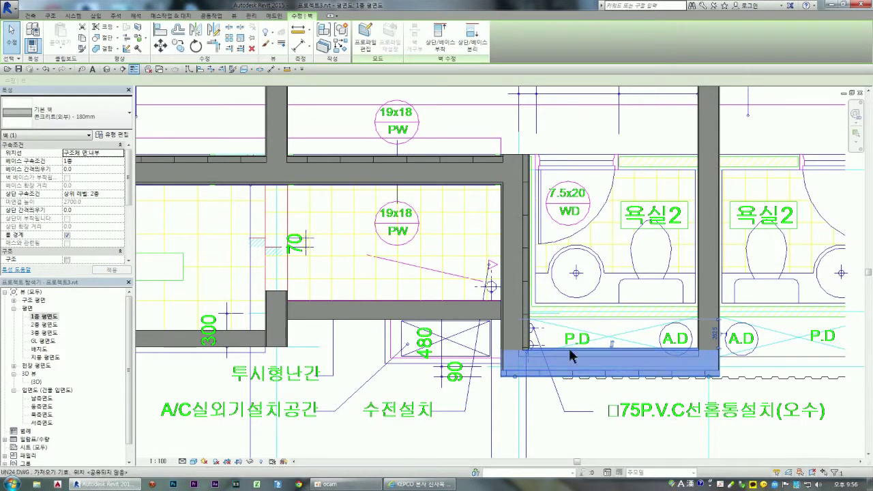
left_click(120, 156)
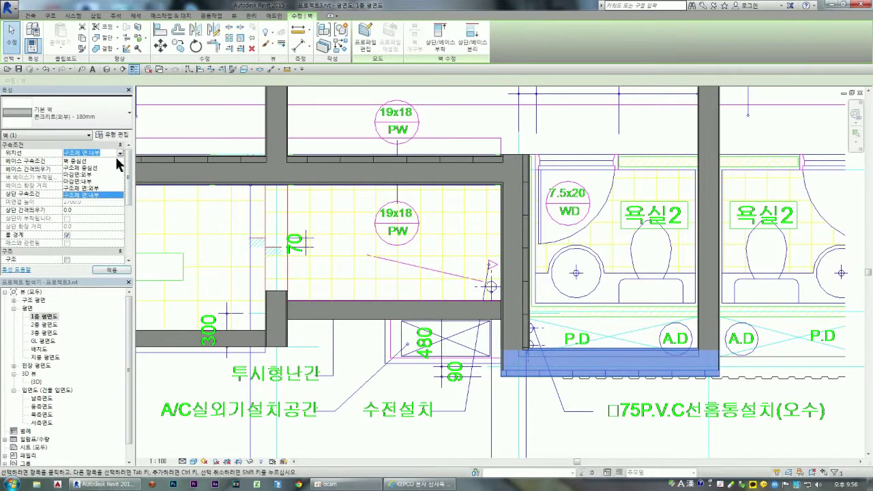
left_click(92, 167)
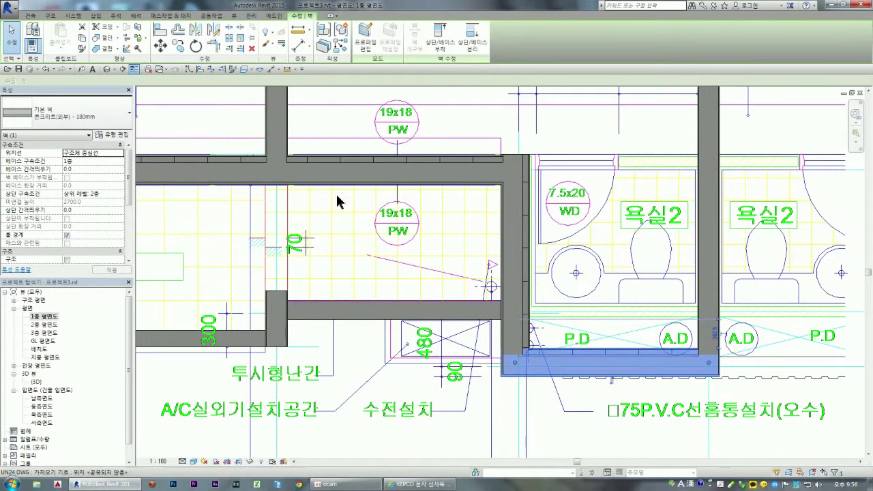
Step: Open the (3D) view at an isometric ViewCube angle and select the imported UN24.DWG
double_click(38, 383)
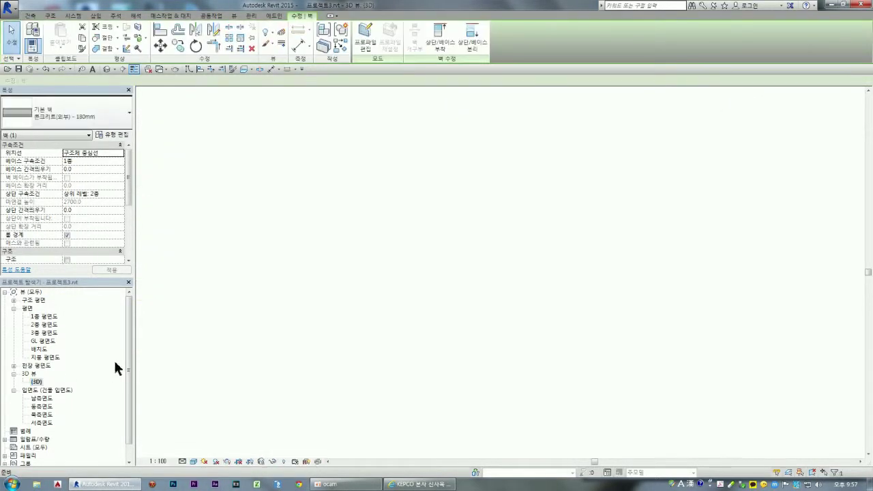
left_click(424, 353)
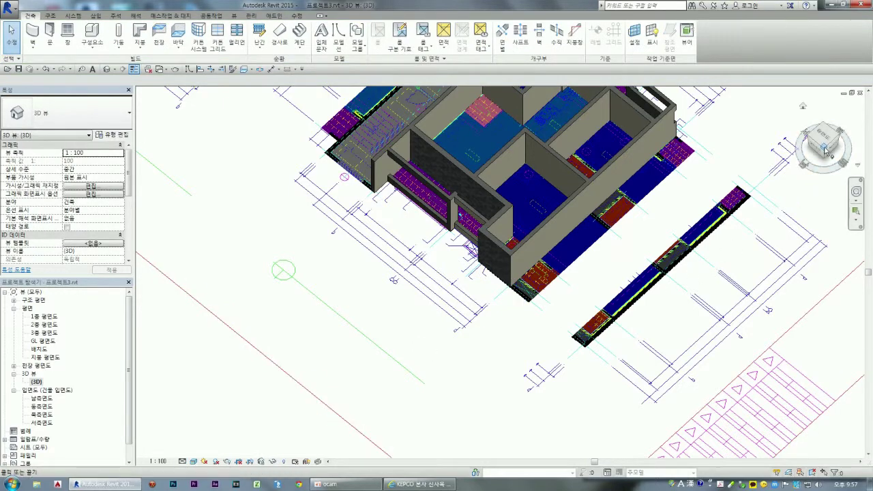
left_click(827, 152)
scroll(464, 231, "up", 2)
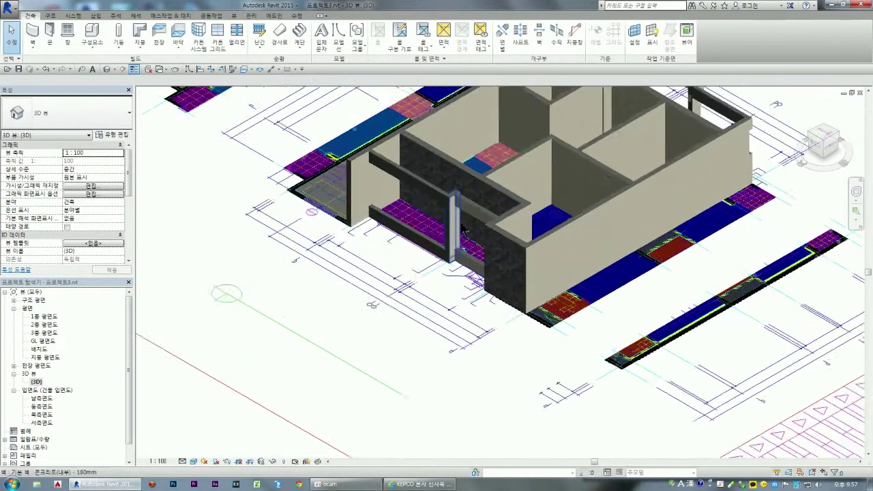
scroll(464, 227, "up", 1)
scroll(532, 351, "down", 2)
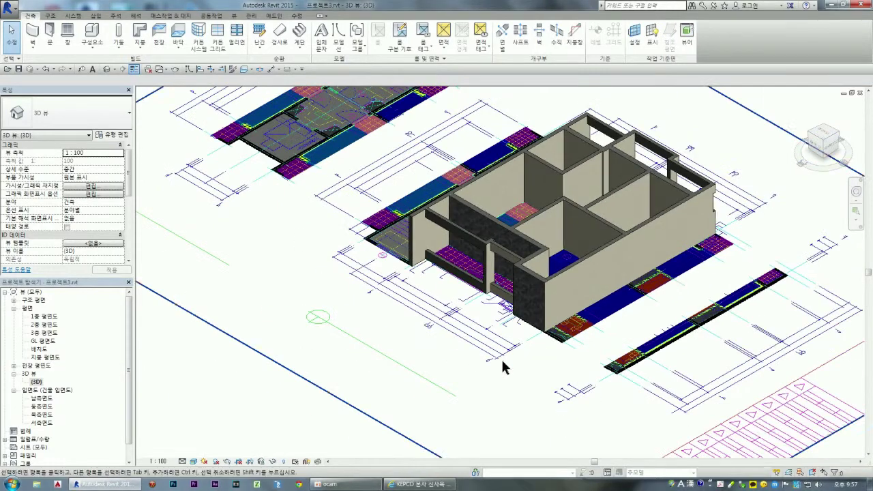
scroll(478, 365, "down", 1)
left_click(476, 359)
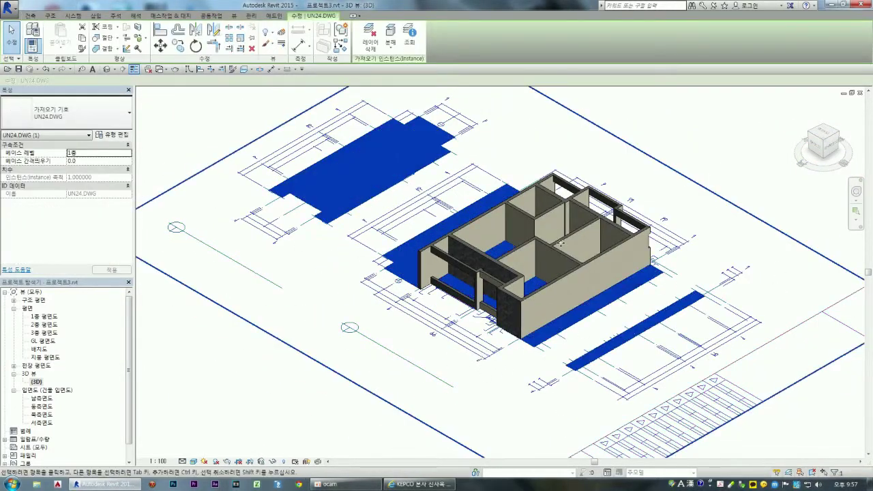
Step: Hide UN24.DWG with Hide in View > Elements, first in 3D, then in 1층 평면도
right_click(446, 332)
mouse_move(484, 171)
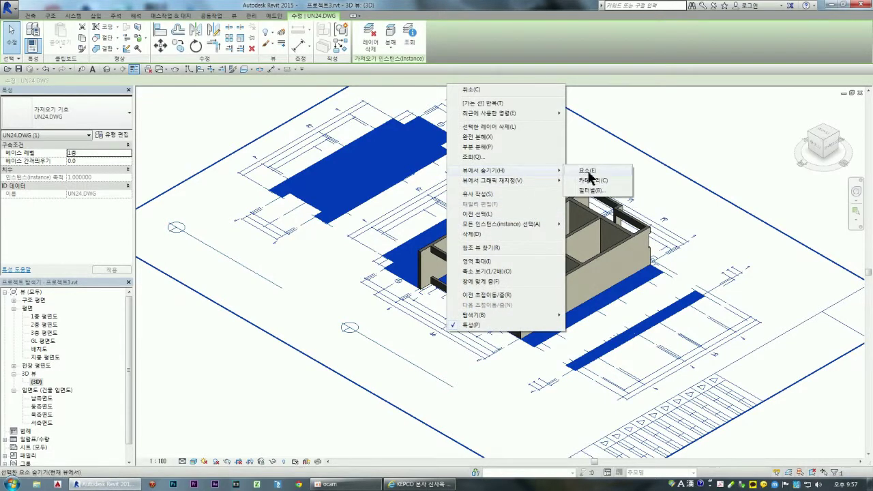
left_click(588, 170)
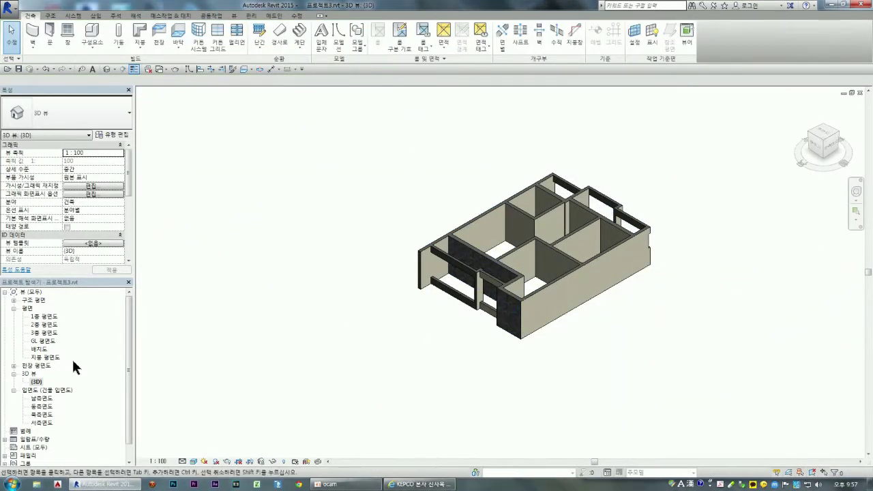
double_click(48, 317)
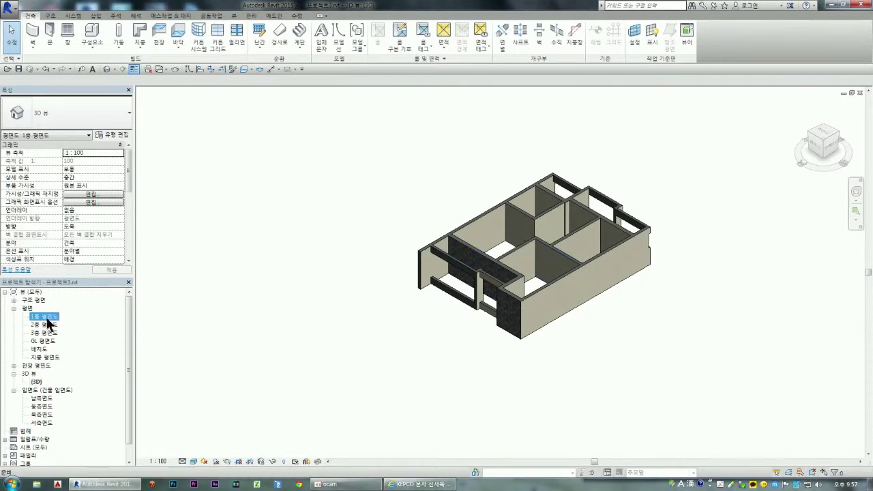
scroll(594, 330, "down", 3)
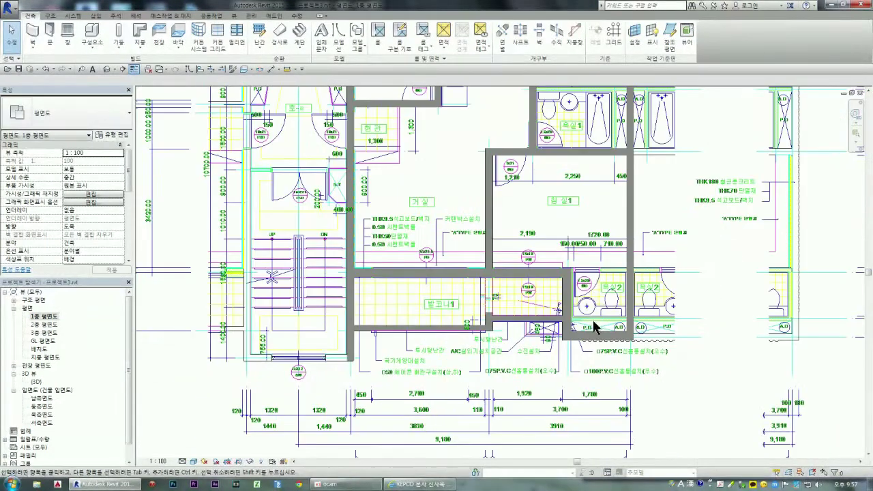
left_click(490, 374)
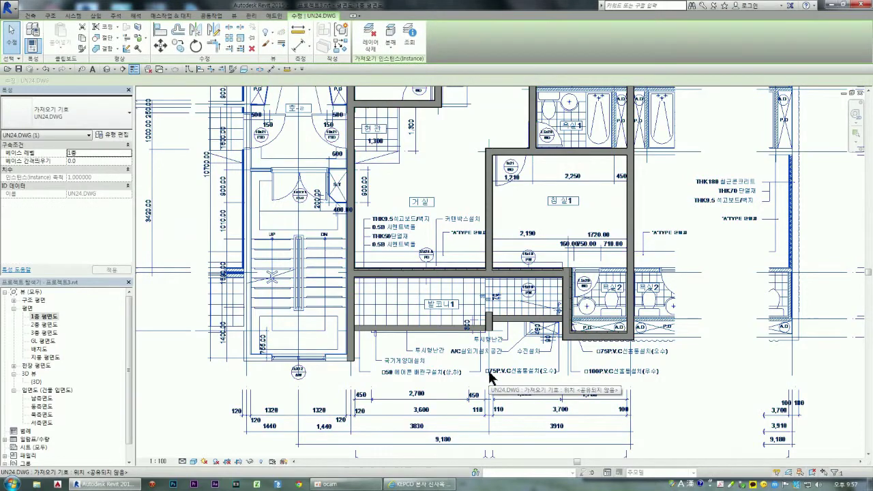
right_click(489, 374)
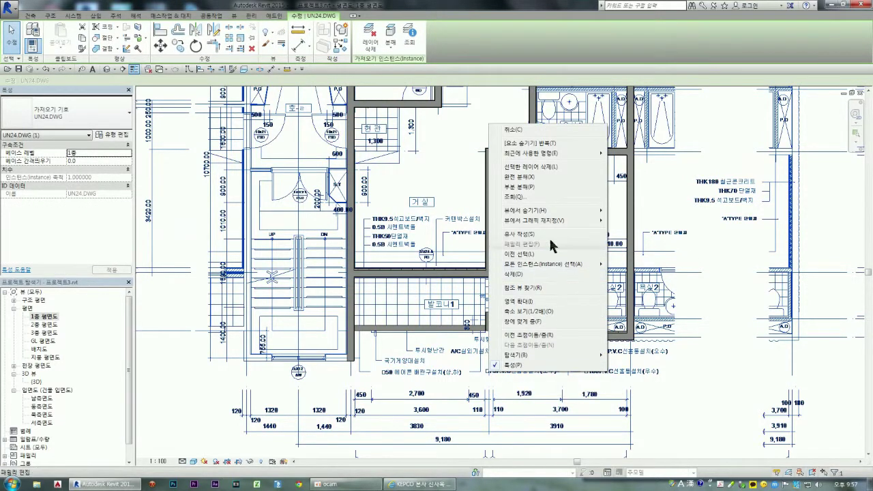
mouse_move(535, 220)
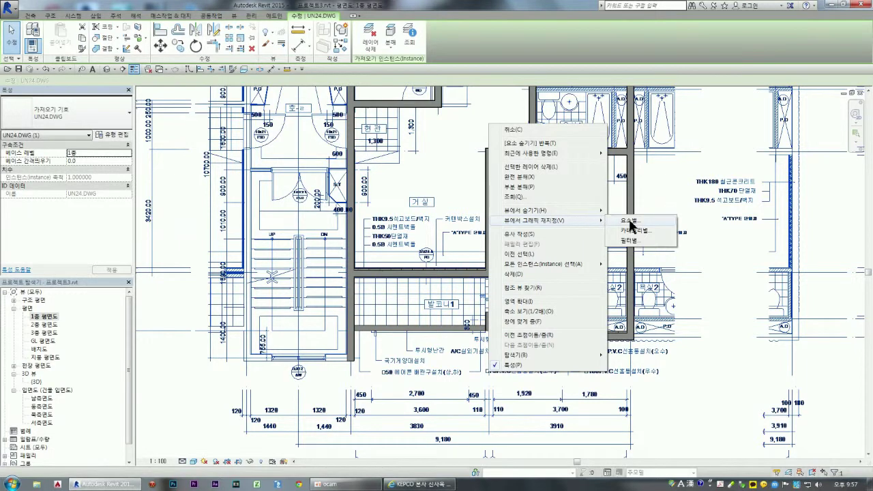
left_click(629, 222)
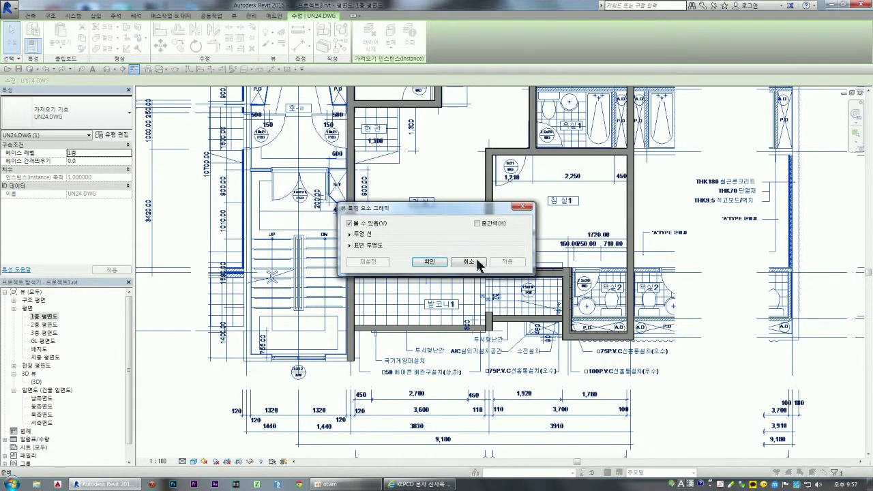
left_click(481, 263)
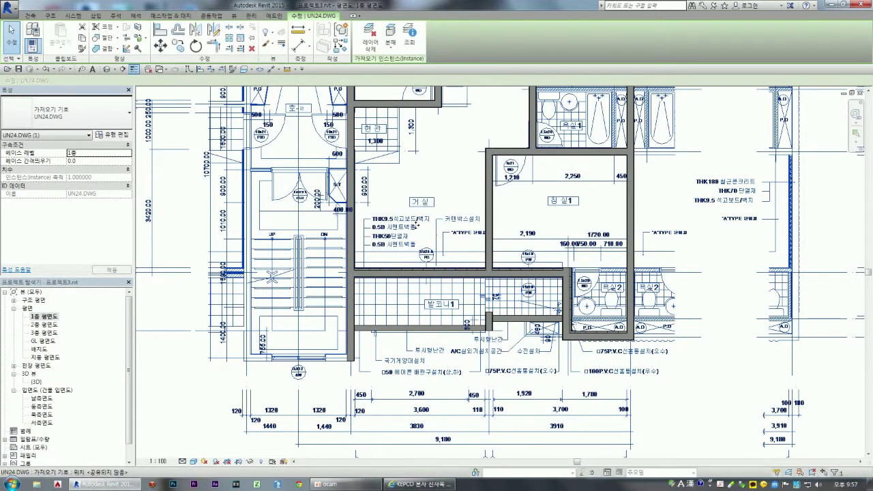
right_click(414, 220)
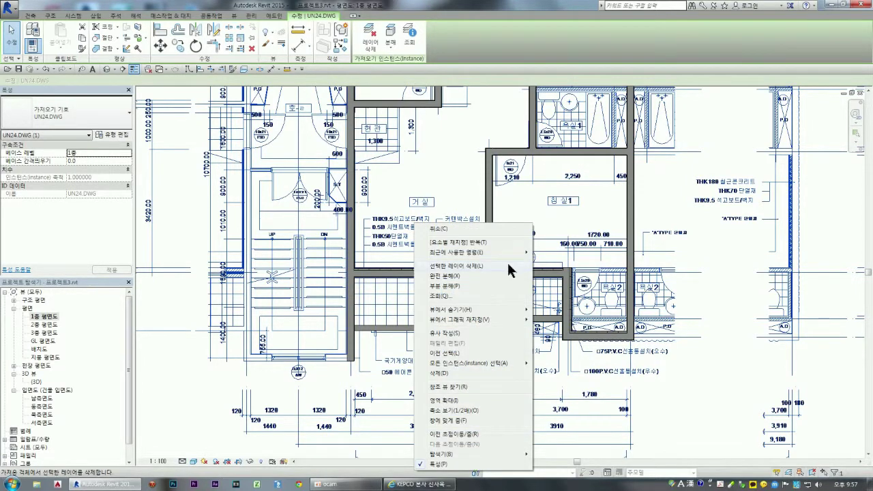
mouse_move(451, 310)
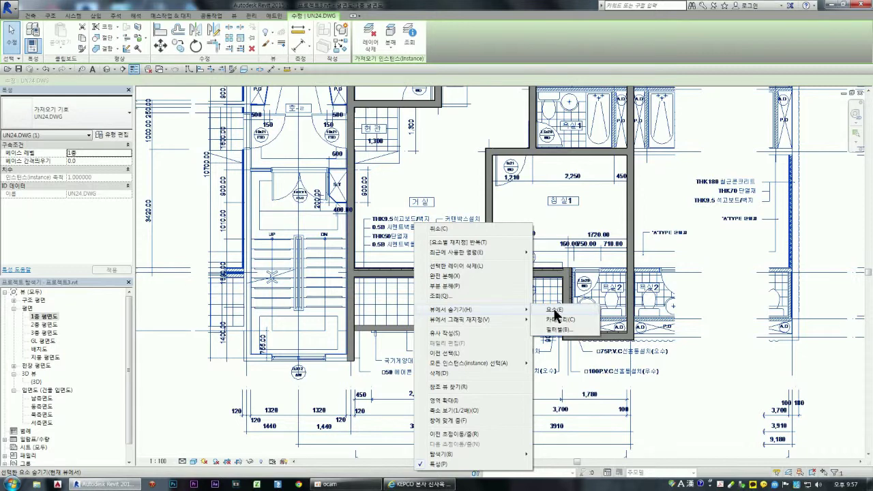
left_click(555, 309)
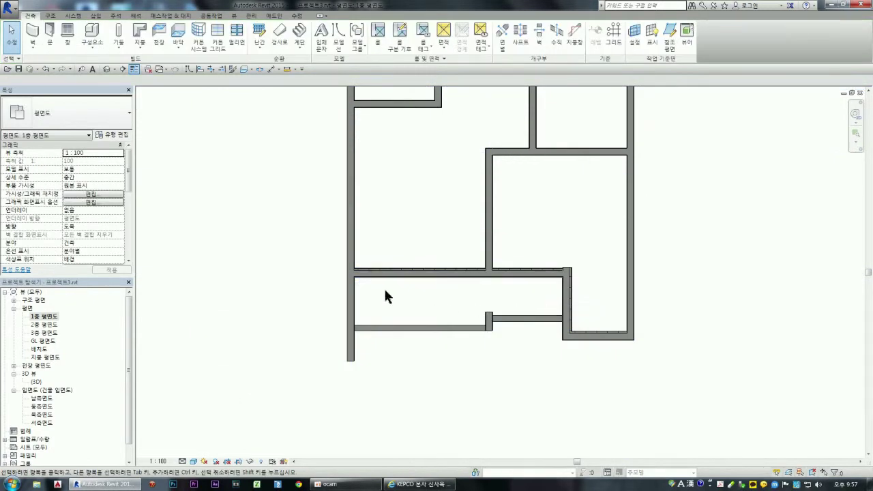
Step: In the (3D) view, orbit and zoom to the lower beam wall, then start Wall Opening
double_click(37, 381)
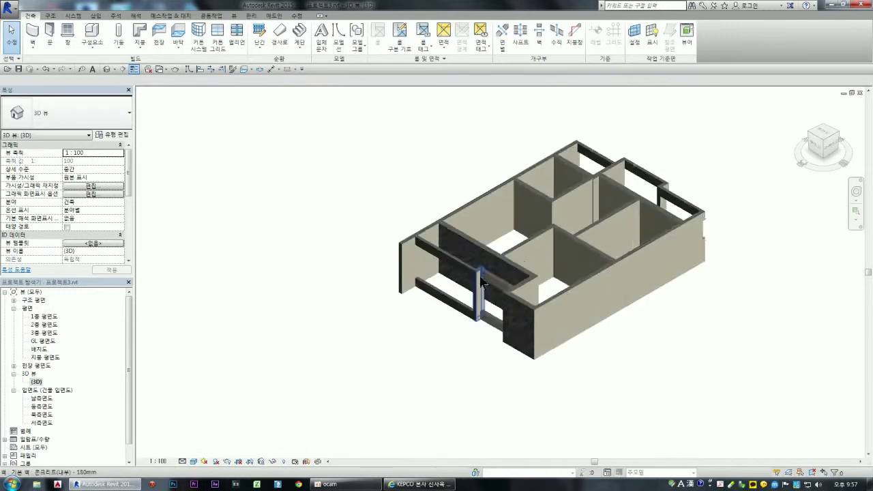
middle_click_drag(405, 312, 472, 313, "shift")
scroll(473, 313, "up", 5)
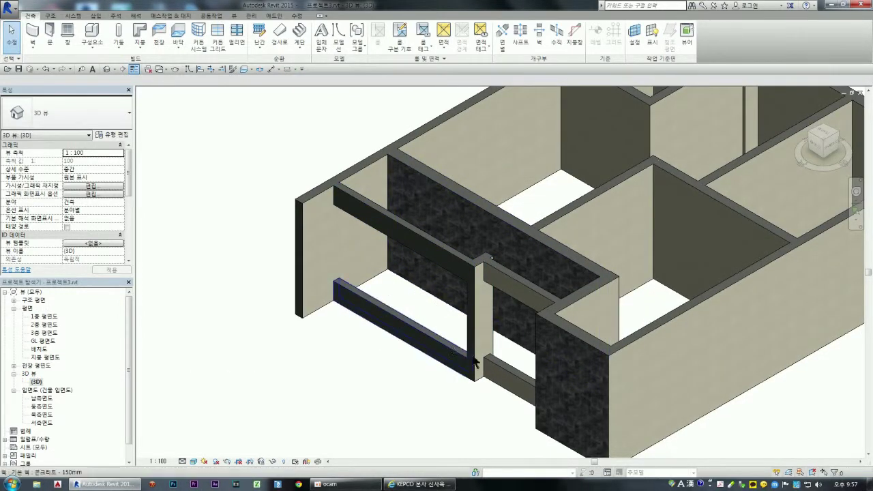
left_click(410, 331)
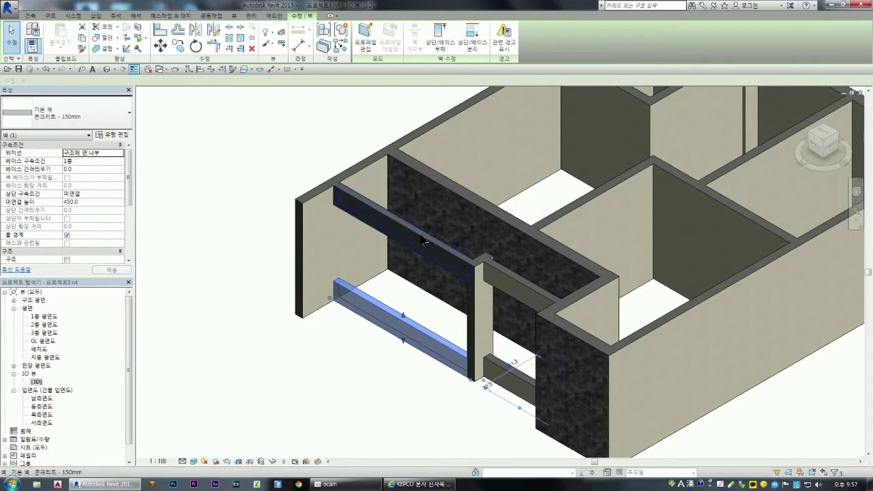
scroll(369, 287, "down", 2)
key("Escape")
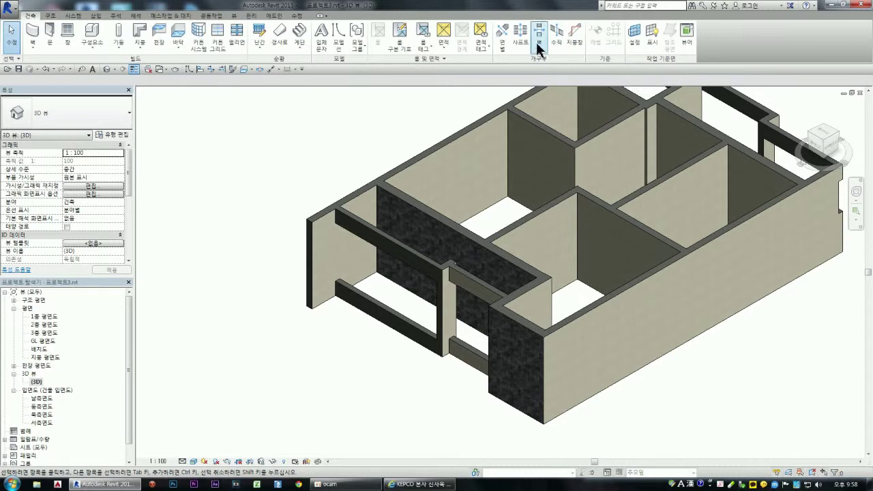
left_click(537, 41)
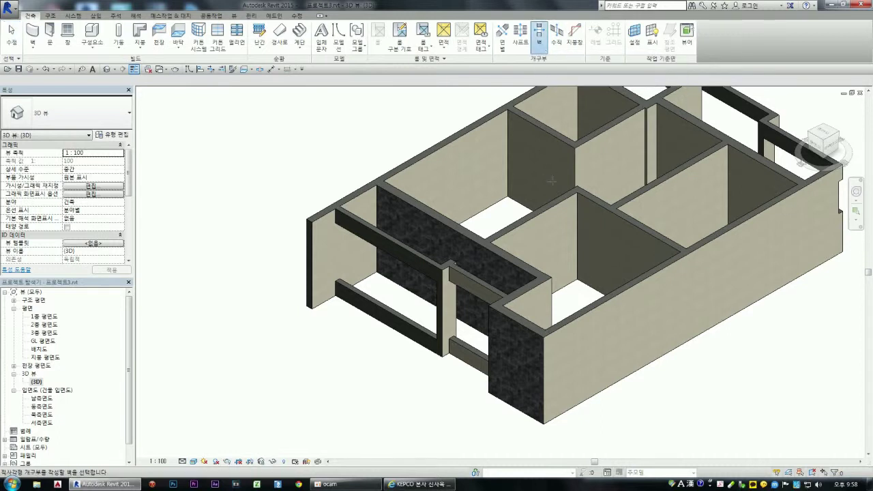
Step: Cut a rectangular opening into the front wall by picking two corners
left_click(616, 304)
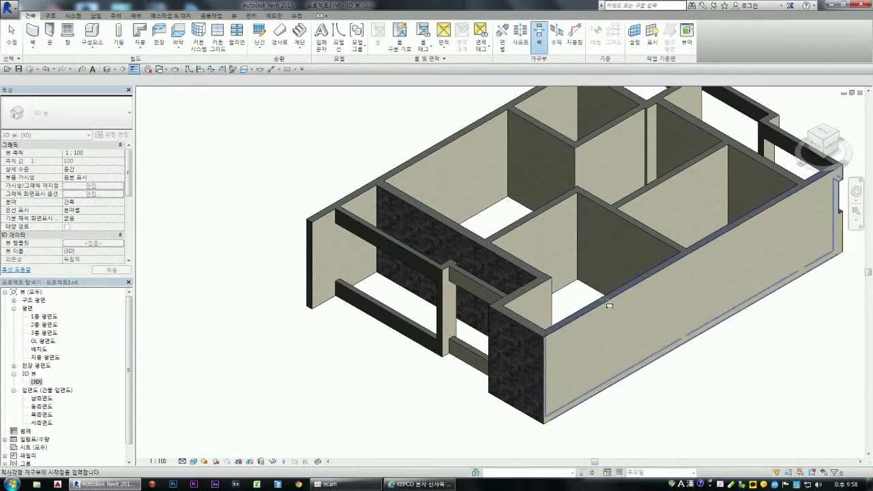
left_click(606, 304)
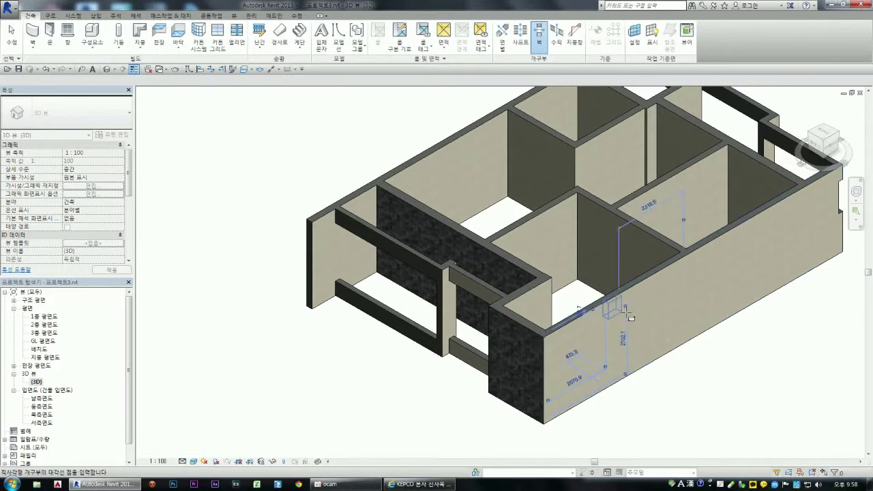
left_click(680, 332)
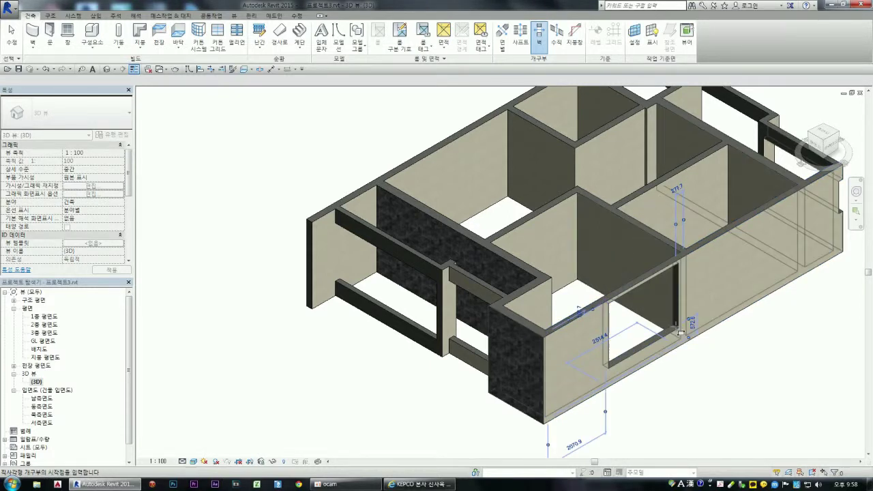
key("Escape")
Step: Lower the opening's top to -700 offset, then raise it to base offset 772.6, top -500
left_click(632, 295)
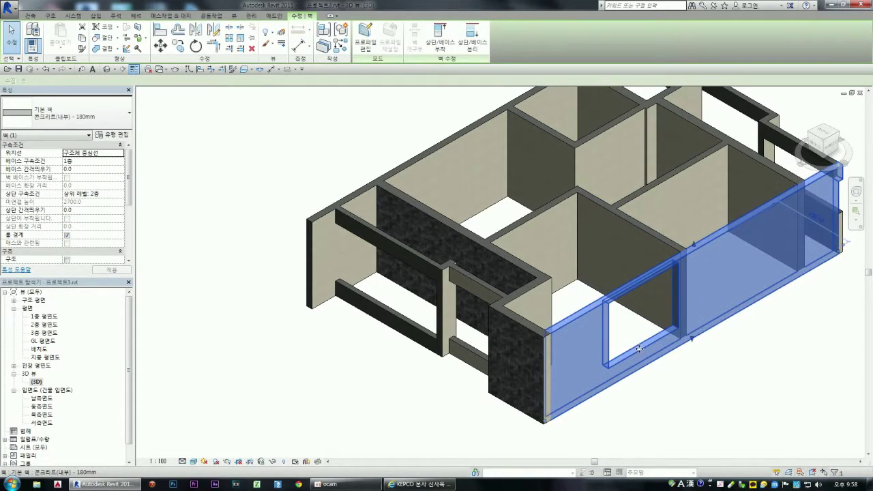
key("Escape")
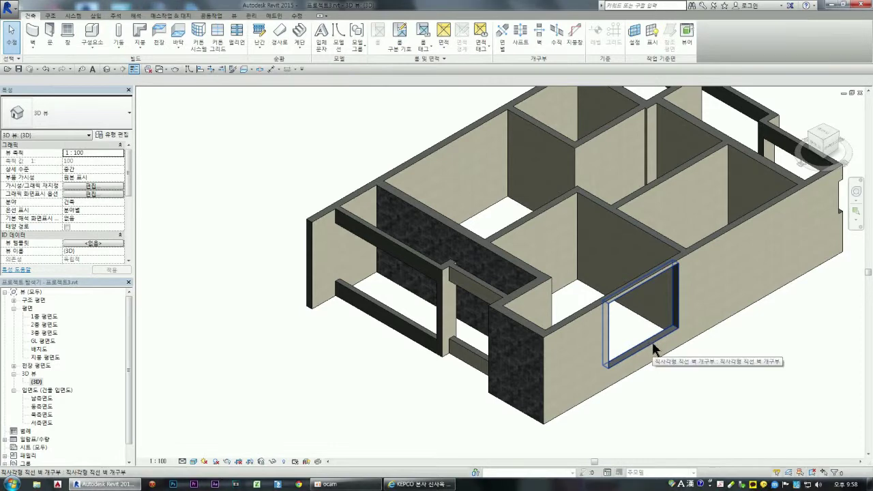
left_click(632, 358)
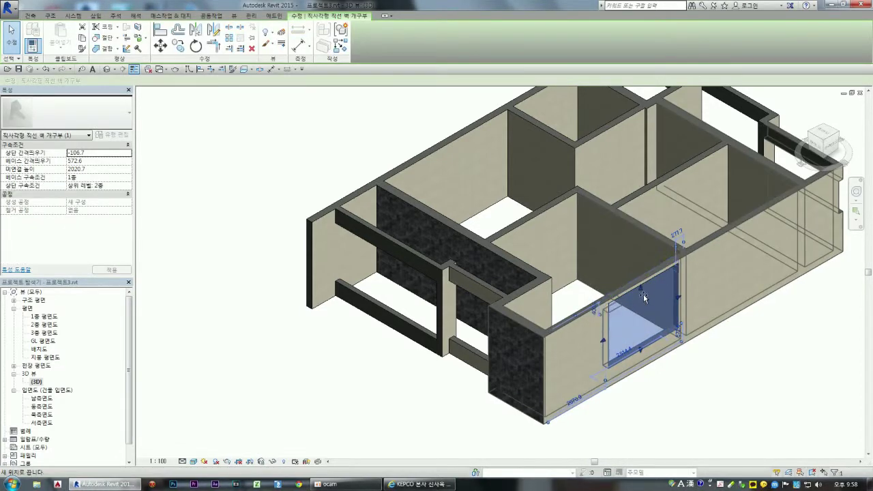
left_click_drag(645, 292, 633, 316)
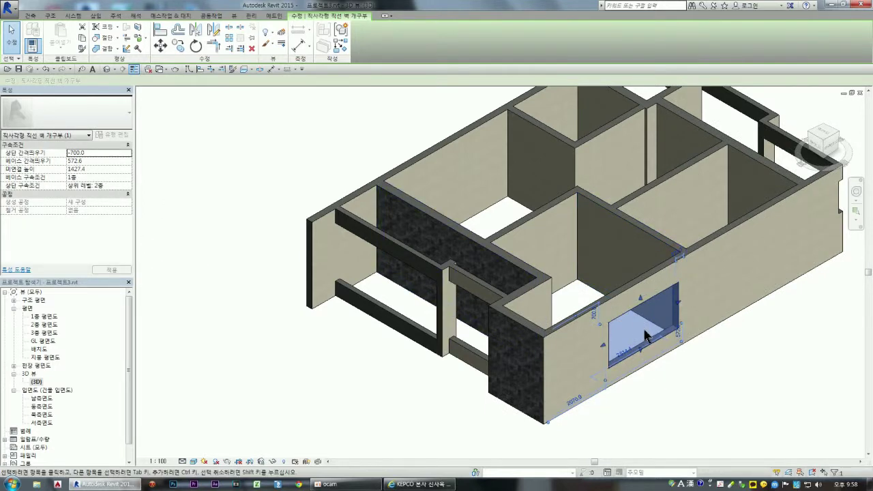
left_click_drag(641, 344, 616, 358)
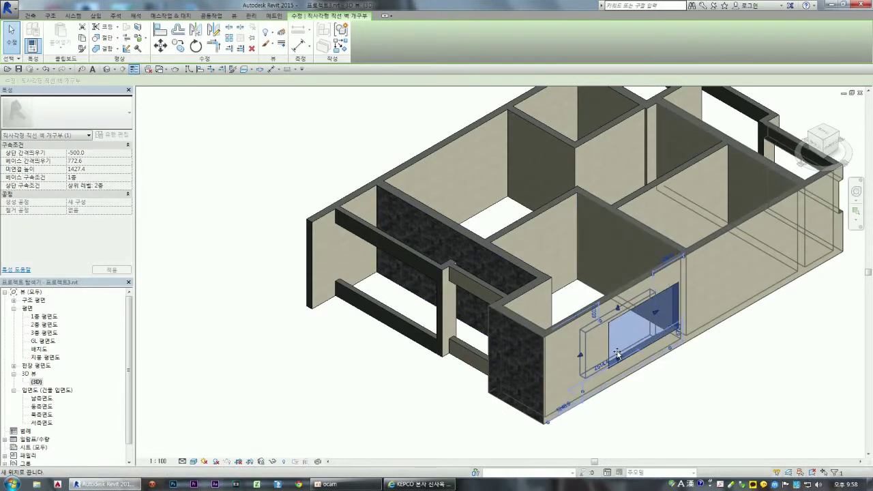
left_click(690, 396)
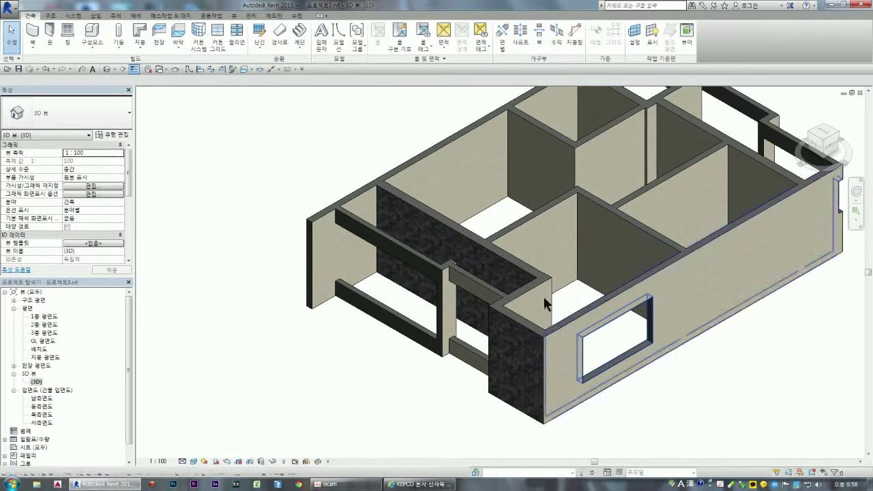
left_click(611, 319)
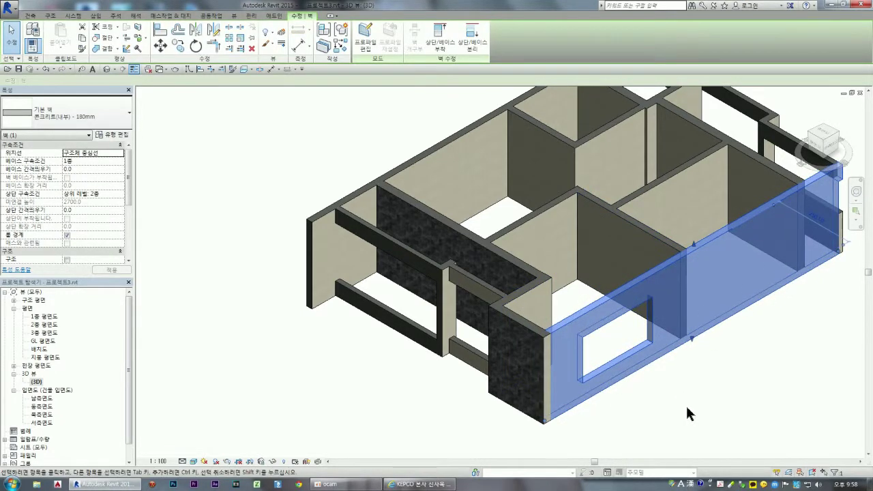
Step: Delete the rectangular opening from the front wall after briefly selecting the wall beams
left_click(688, 413)
left_click(631, 358)
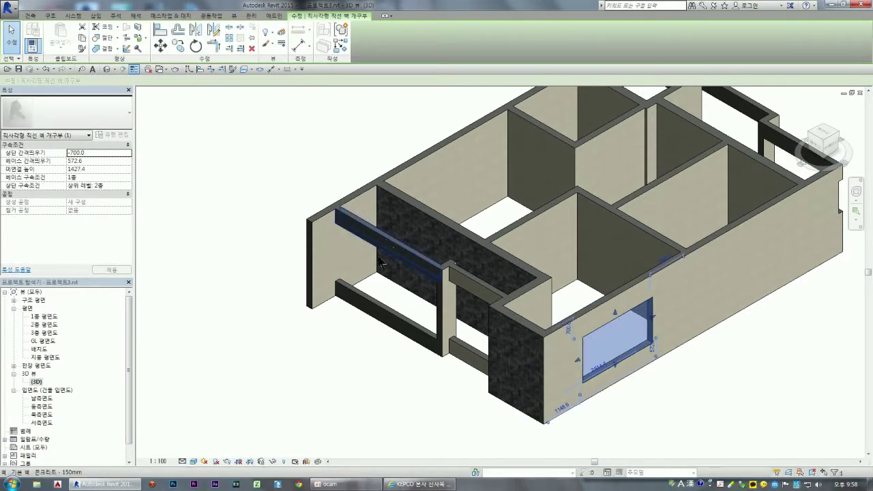
left_click(358, 314)
left_click(368, 282)
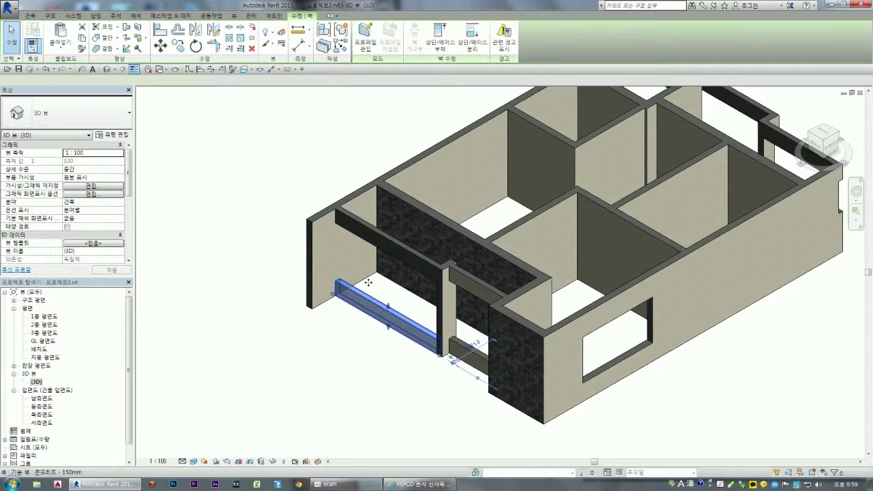
left_click(365, 241)
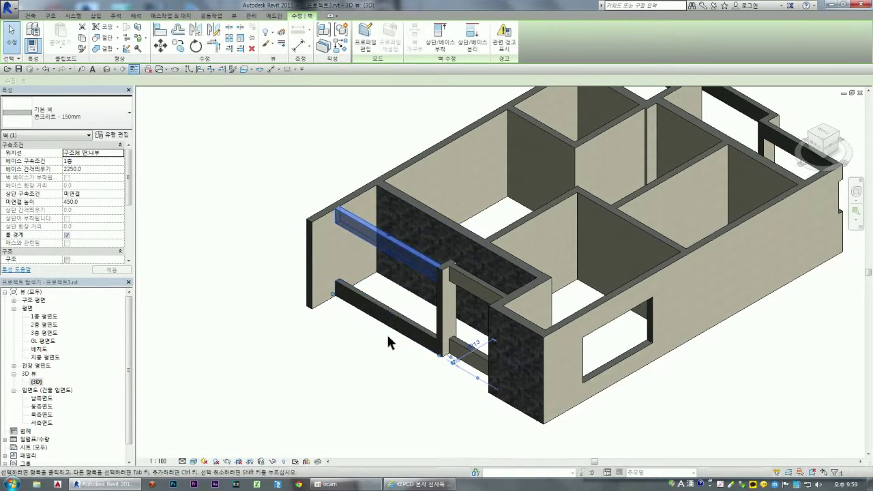
left_click(400, 389)
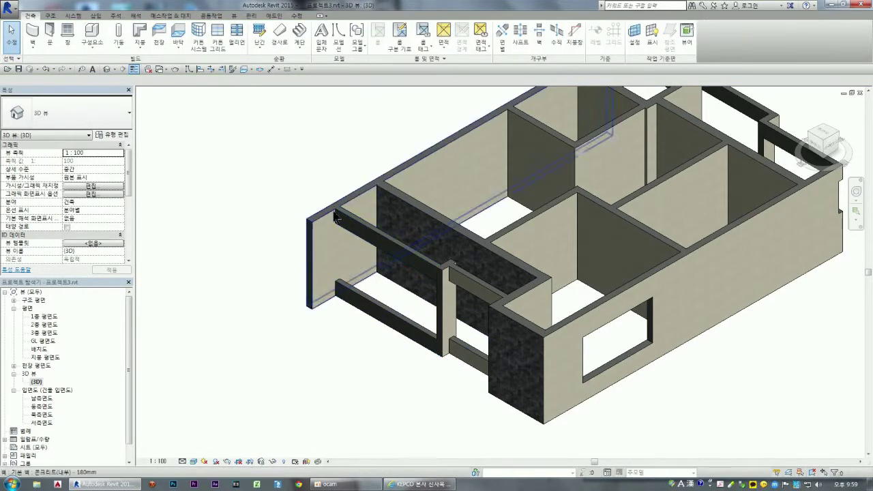
left_click(611, 320)
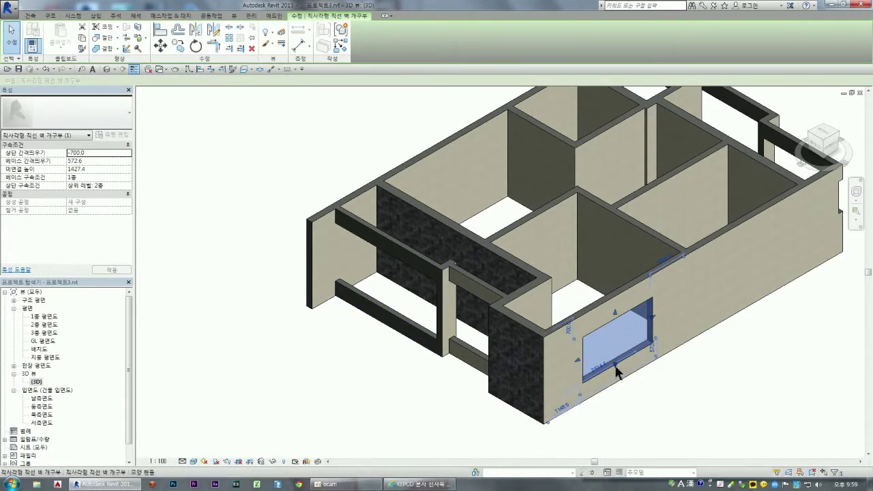
key("Delete")
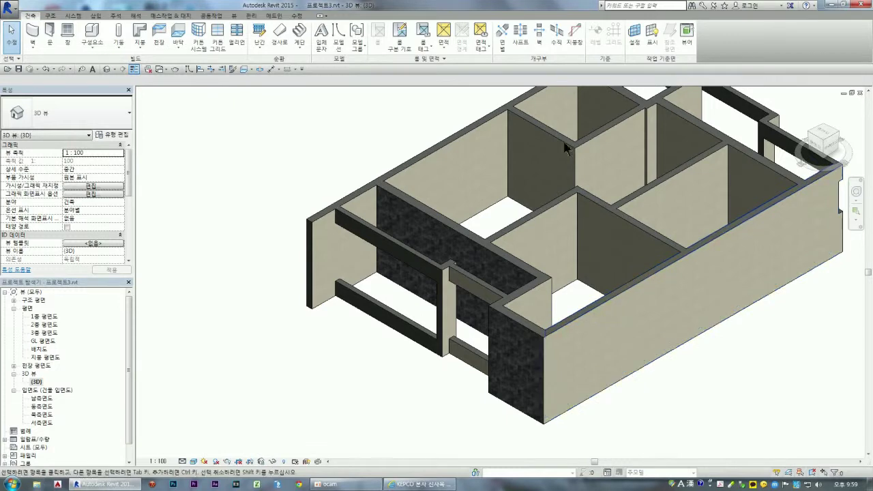
Step: Cut a new rectangular opening in the front wall and drag its top to -200 offset
left_click(542, 42)
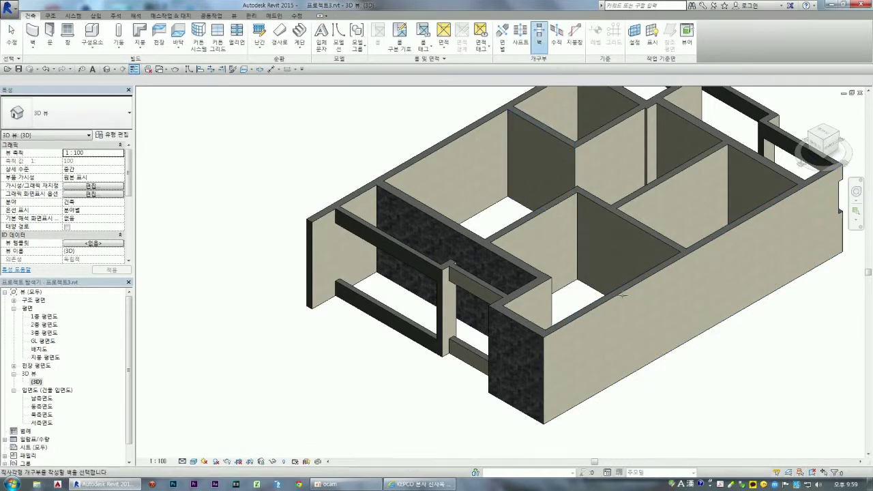
left_click(618, 307)
left_click(611, 300)
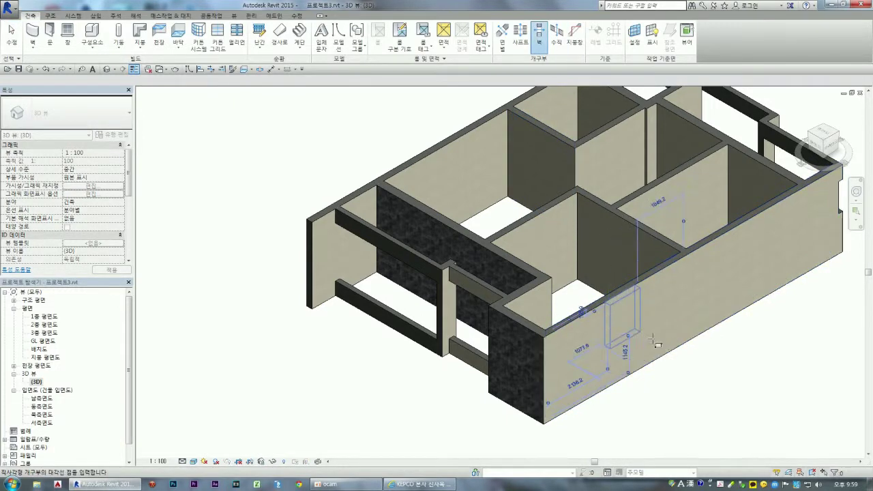
left_click(648, 338)
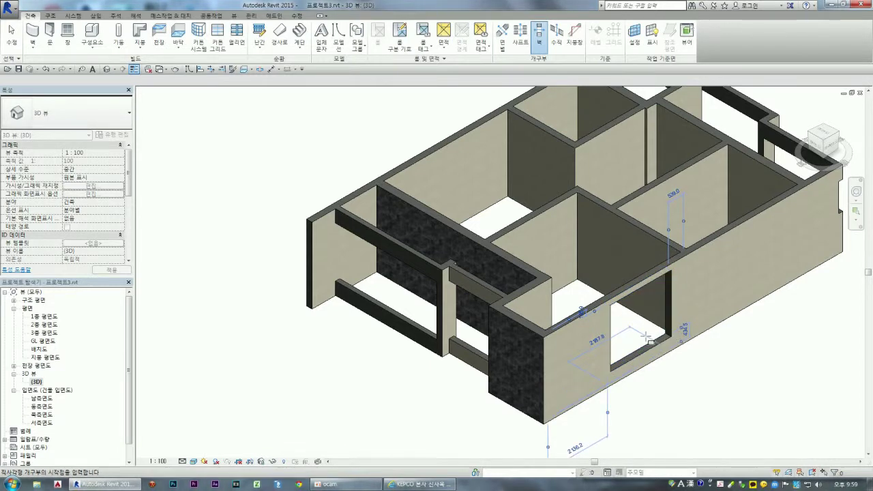
key("Escape")
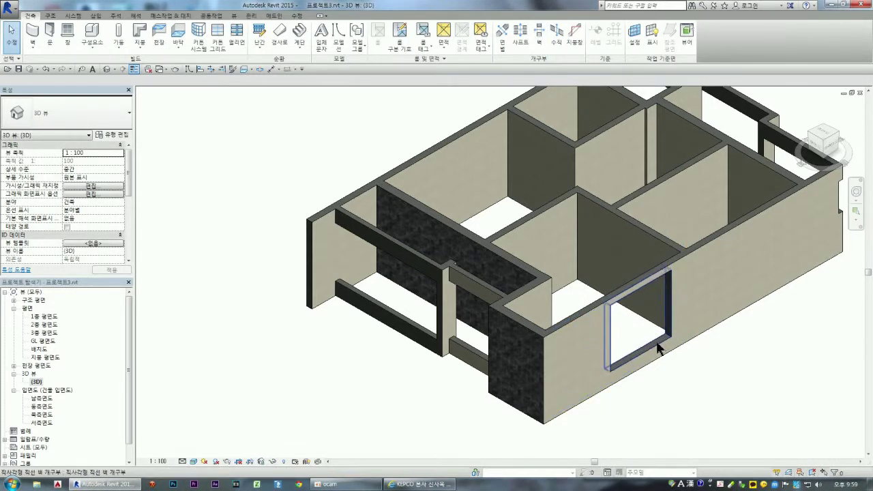
left_click(652, 351)
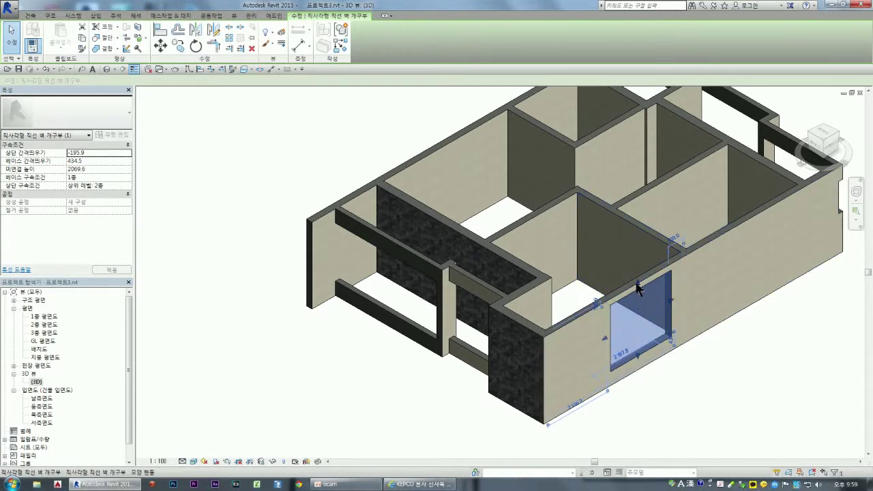
left_click_drag(640, 293, 635, 294)
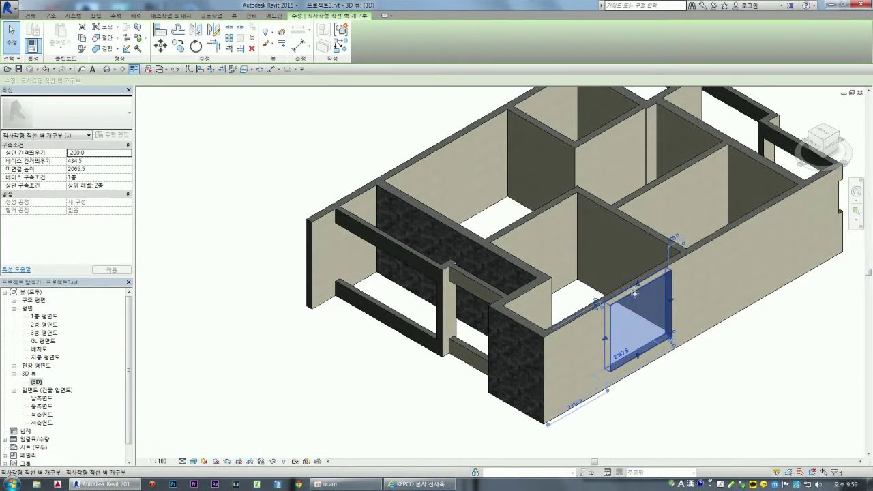
left_click(634, 287)
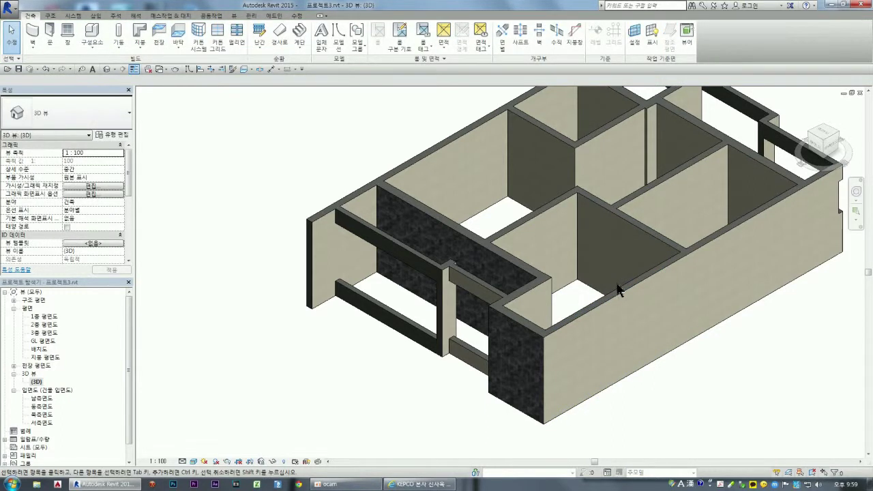
left_click(614, 294)
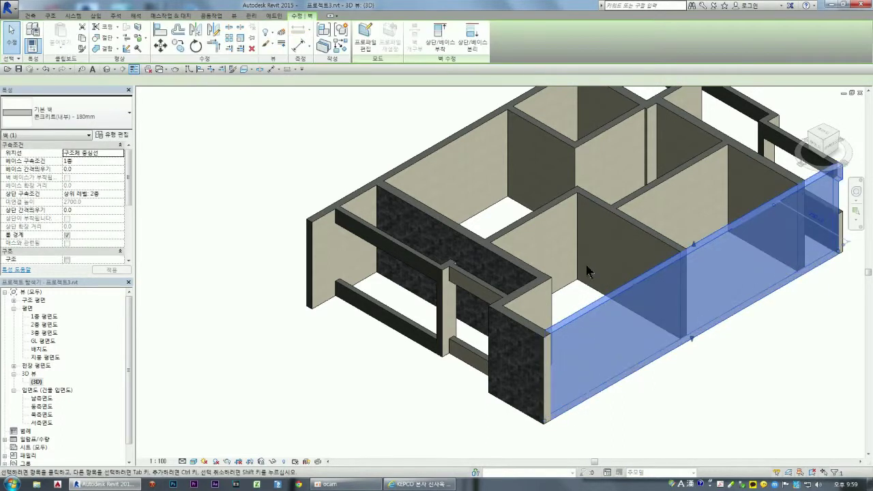
left_click(532, 226, "ctrl")
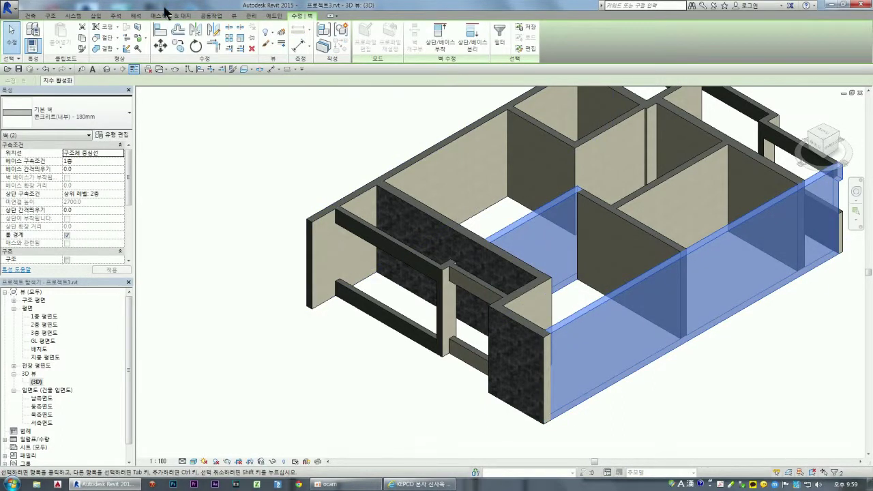
Step: Cut another rectangular opening in the front wall, then delete it
left_click(36, 15)
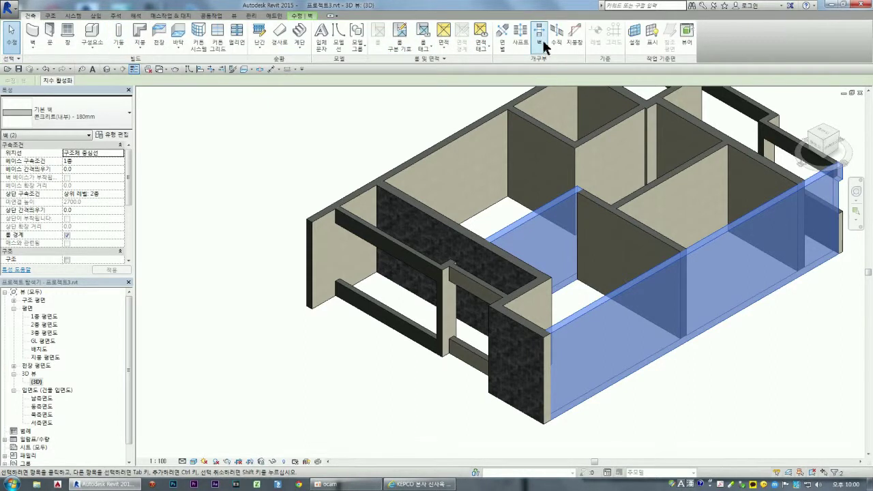
left_click(539, 37)
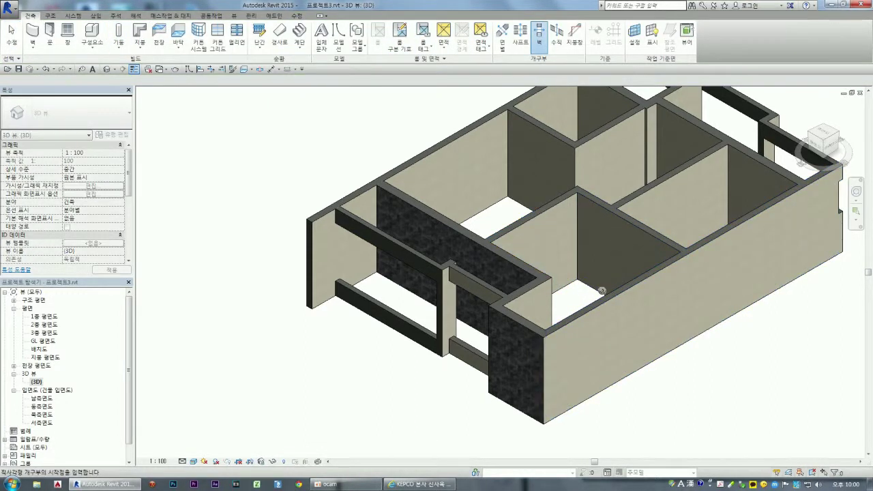
left_click(596, 312)
left_click(629, 338)
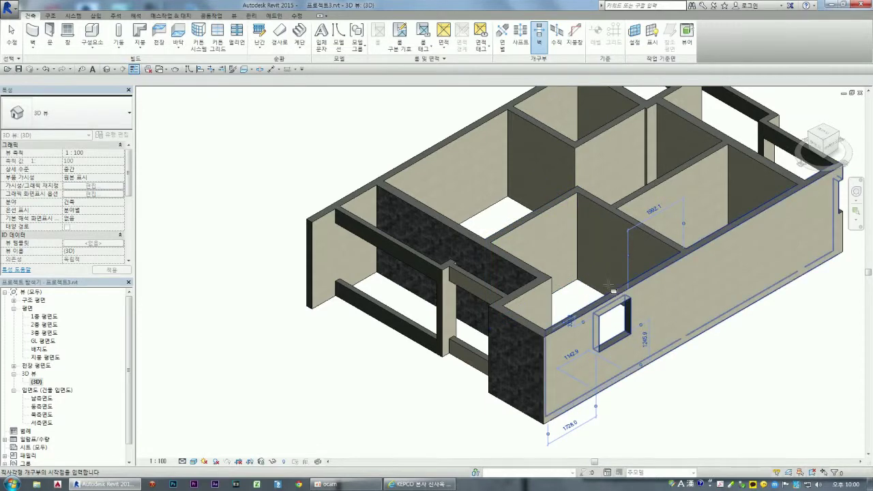
key("Escape")
left_click(619, 312)
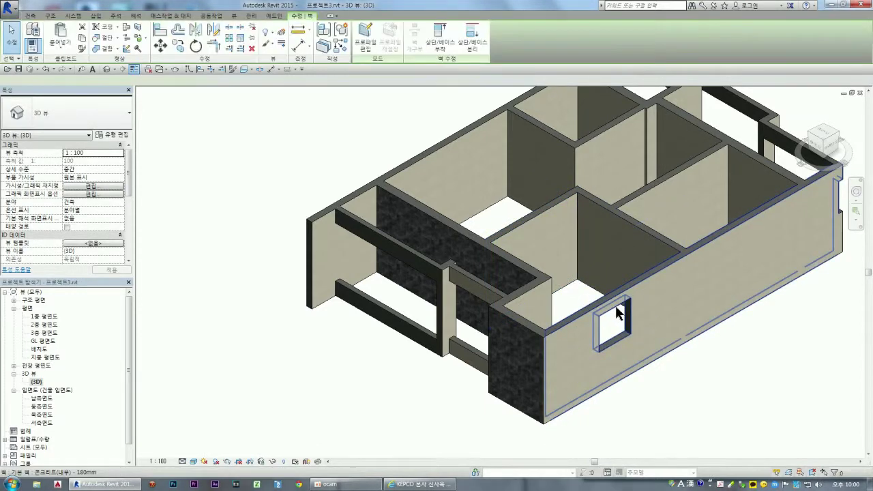
key("Escape")
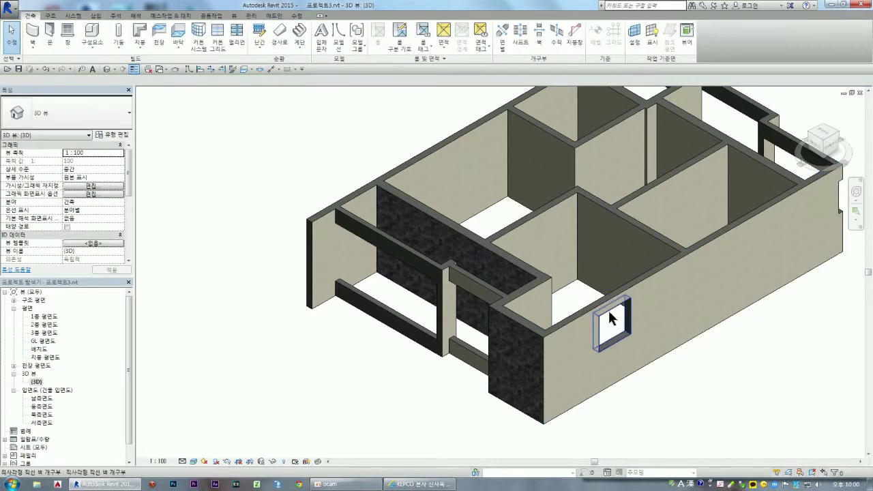
left_click(610, 313)
key("Delete")
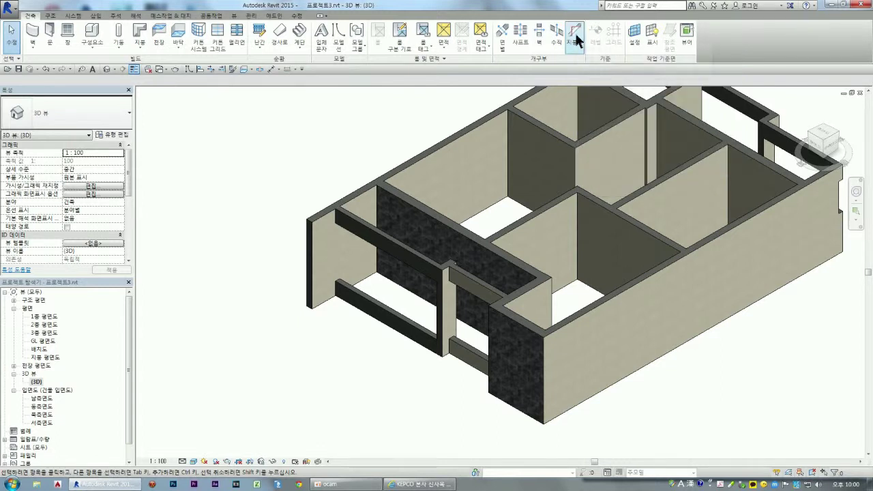
Step: Orbit the 3D view to top and corner angles, then open the 1층 평면도 floor plan
left_click(578, 45)
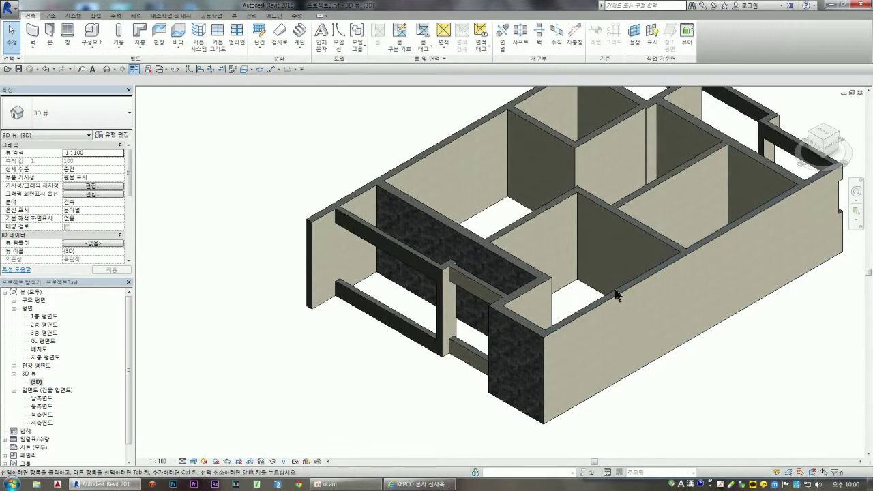
left_click(826, 140)
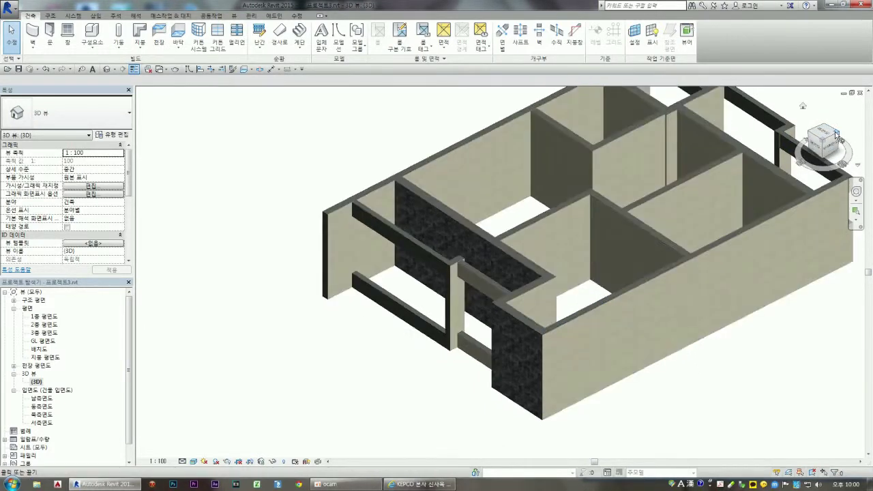
scroll(622, 329, "up", 2)
scroll(631, 324, "up", 1)
left_click(824, 137)
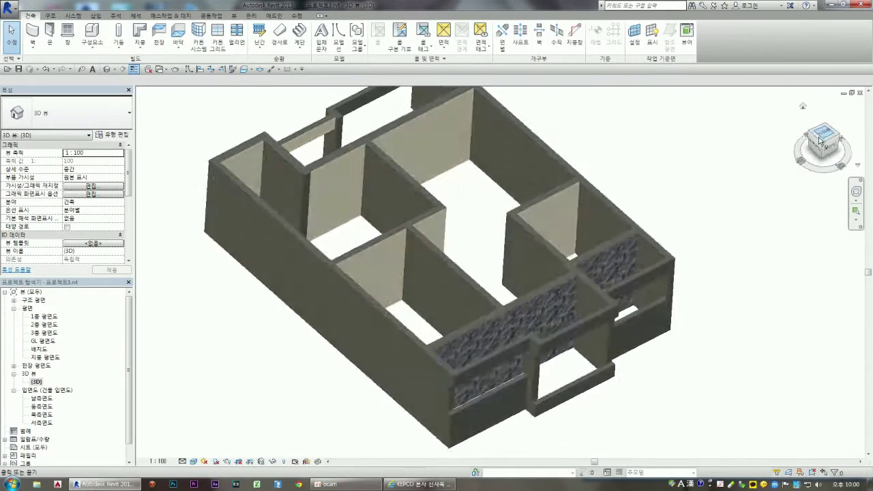
left_click(805, 103)
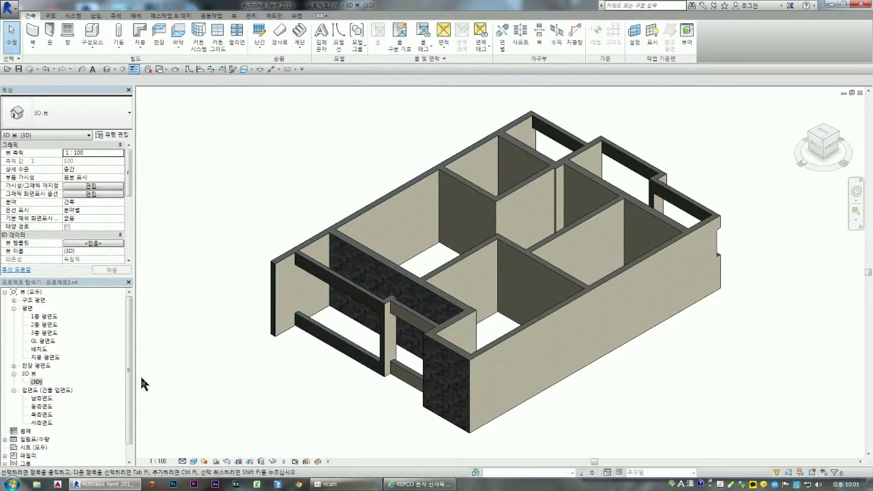
double_click(50, 316)
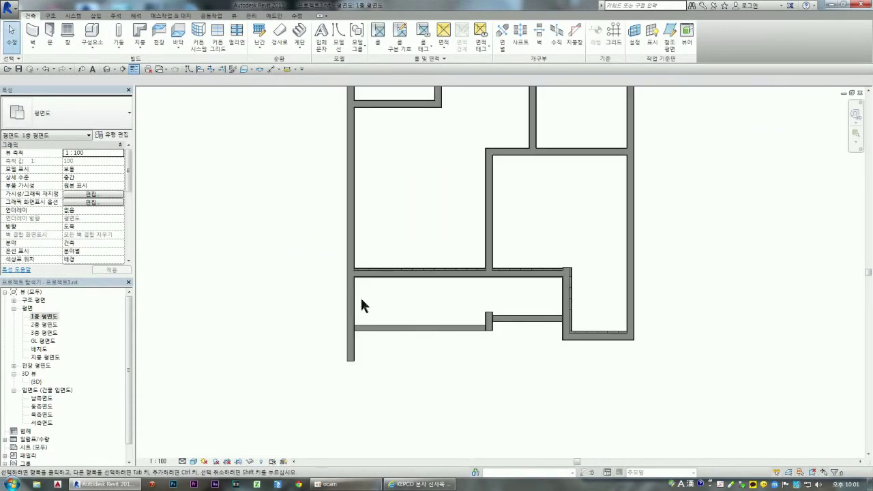
scroll(430, 326, "up", 3)
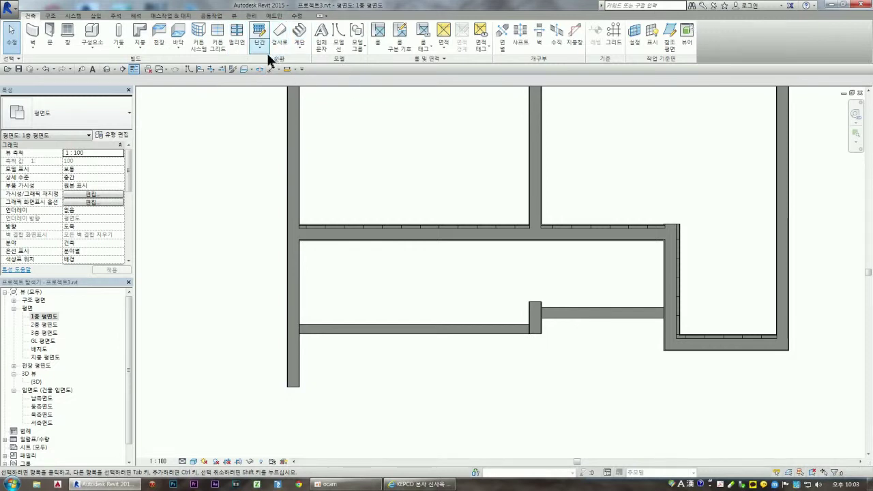
left_click(96, 16)
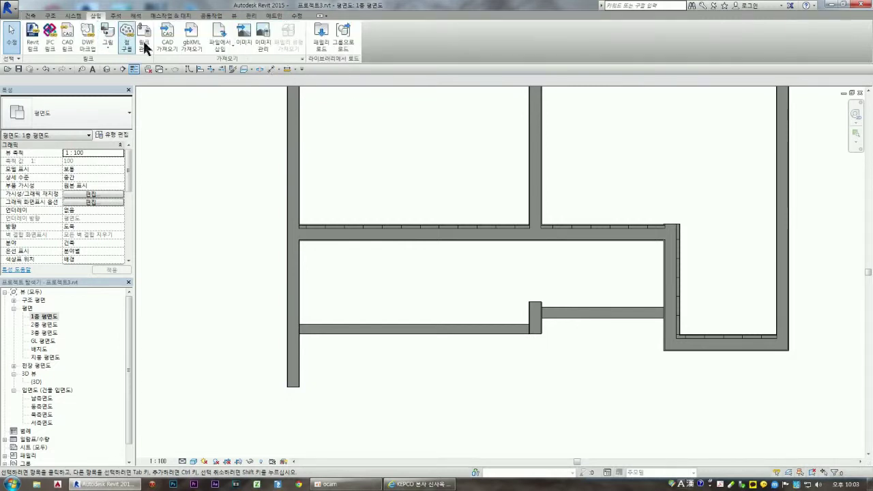
left_click(321, 46)
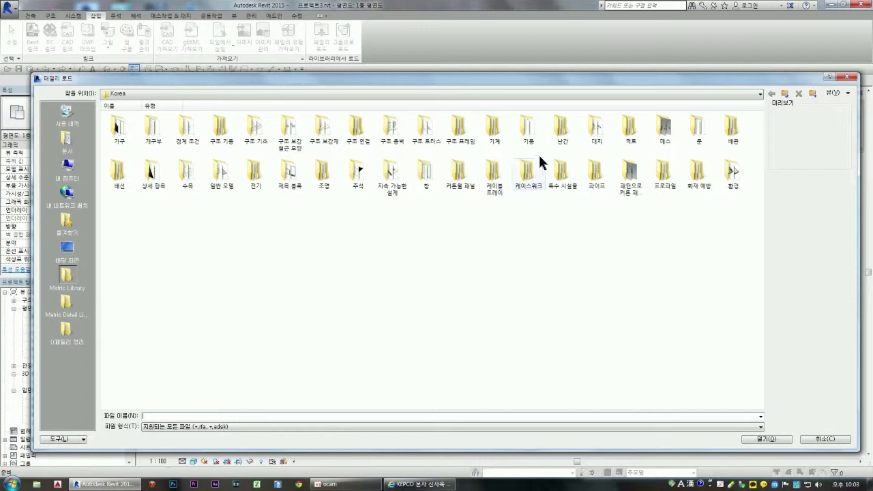
left_click(562, 136)
double_click(562, 140)
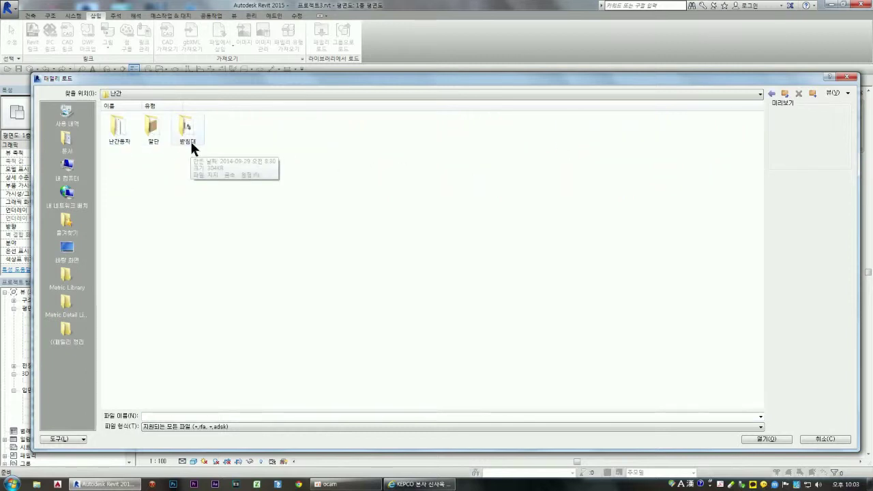
left_click(815, 440)
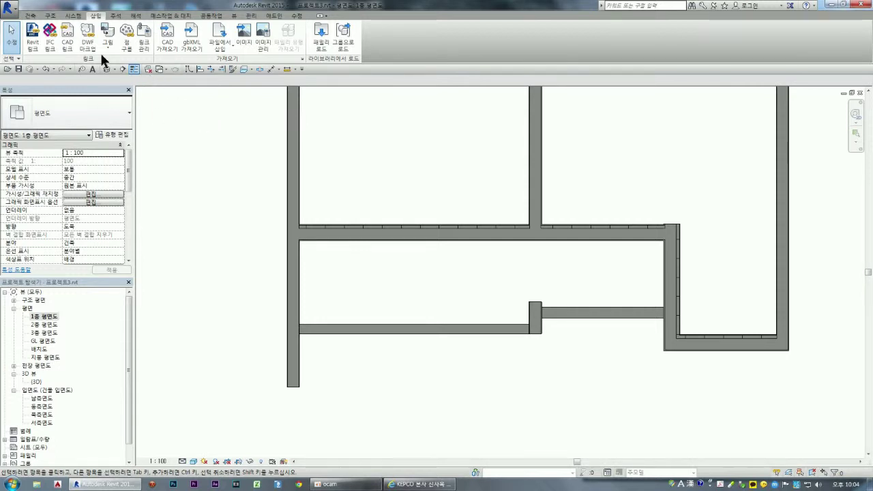
left_click(29, 15)
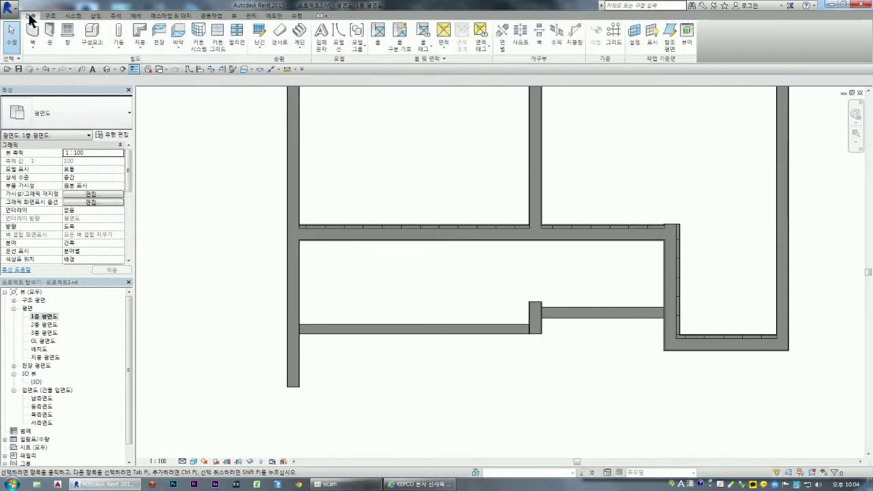
Step: Sketch a railing path along the lower wall from its midline to the wall's end, about 3639 long
left_click(260, 49)
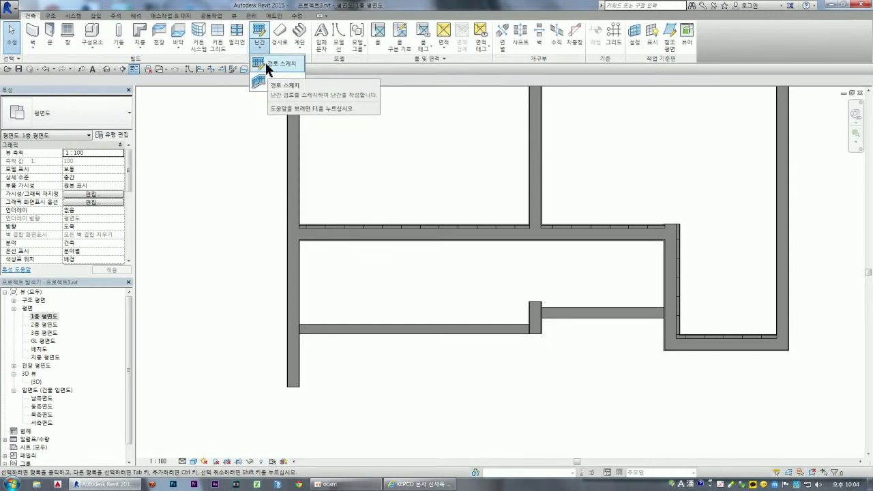
left_click(264, 62)
left_click(300, 252)
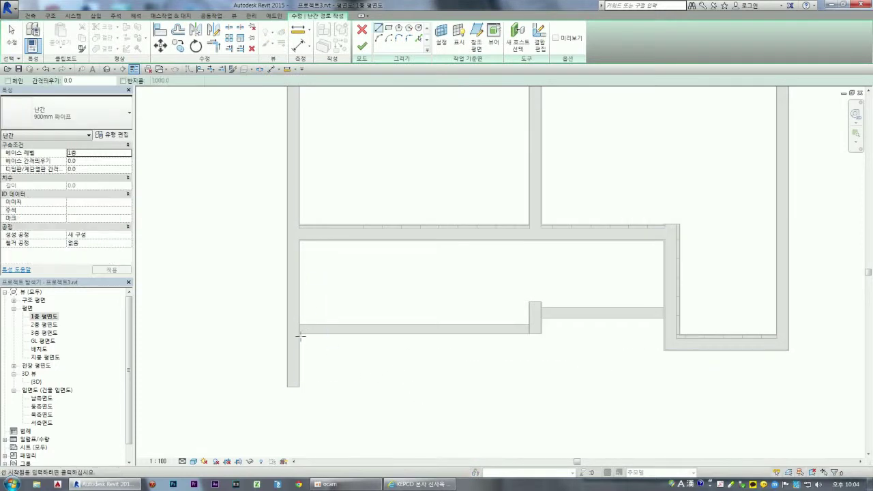
scroll(304, 331, "up", 2)
scroll(304, 330, "up", 2)
scroll(312, 328, "up", 1)
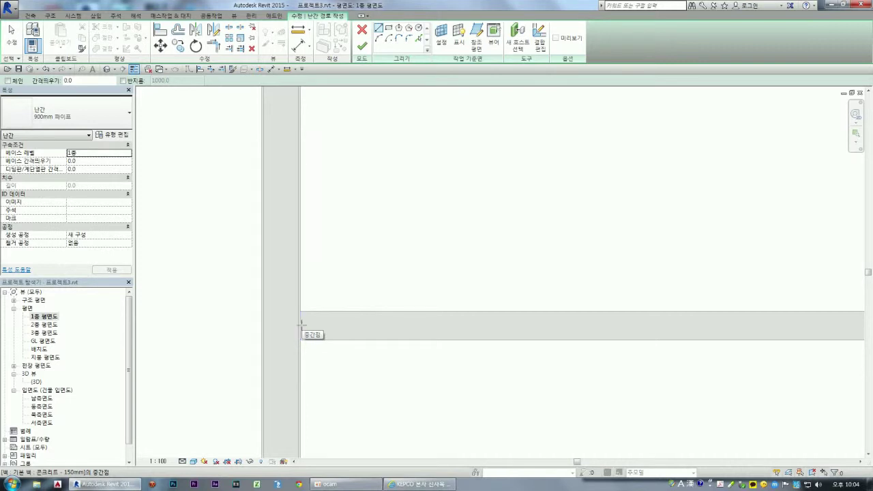
left_click(301, 326)
scroll(320, 326, "down", 2)
scroll(644, 323, "up", 1)
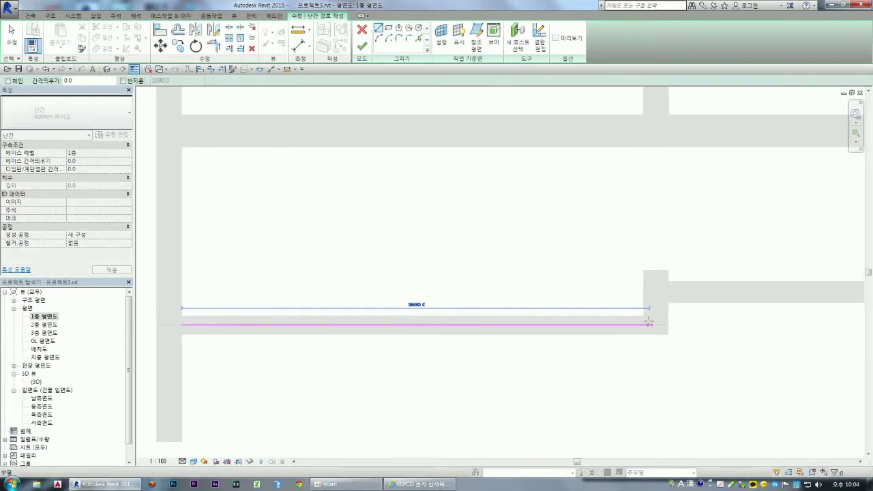
left_click(645, 325)
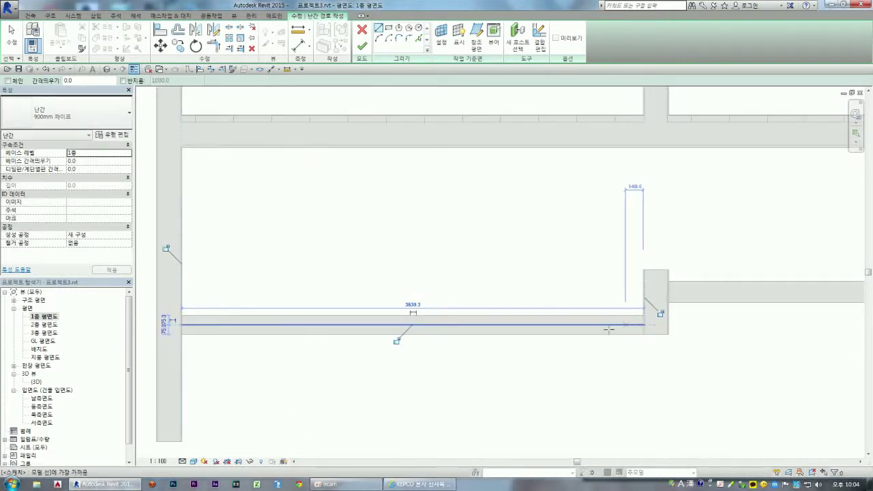
scroll(508, 334, "down", 1)
key("Escape")
key("Escape")
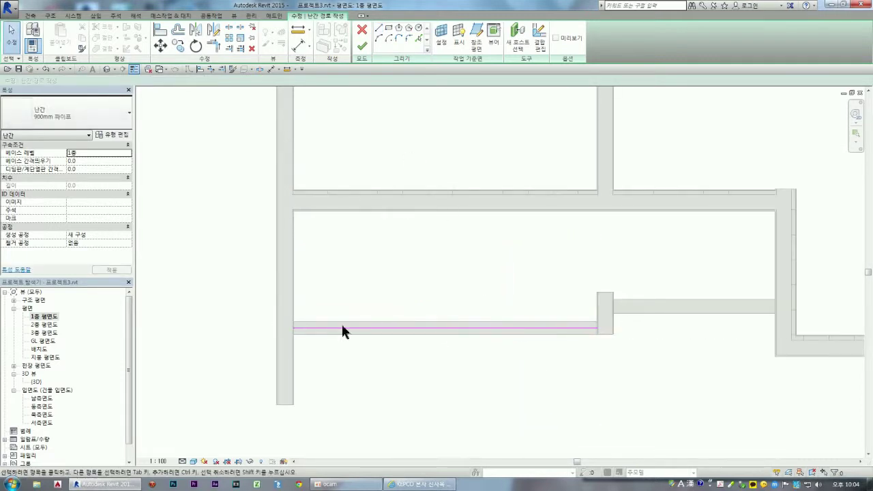
scroll(390, 331, "down", 1)
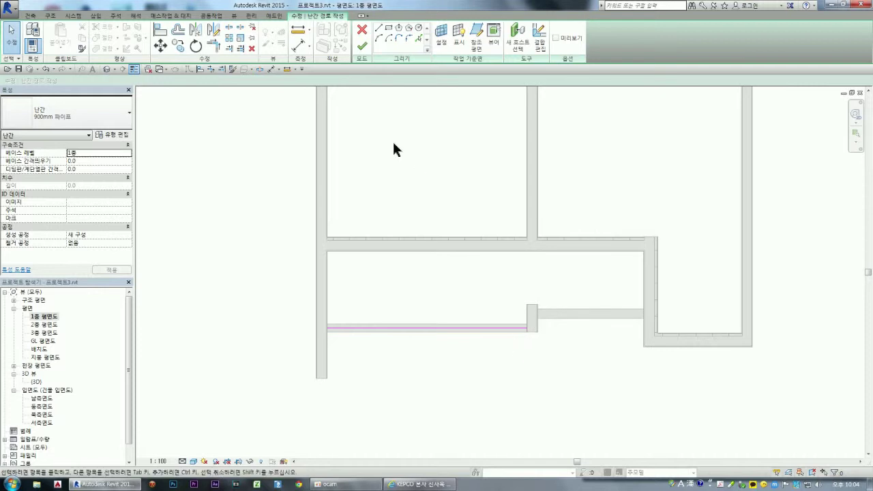
Step: Finish the sketch to create the 3639.3-long 900mm 파이프 railing
left_click(360, 47)
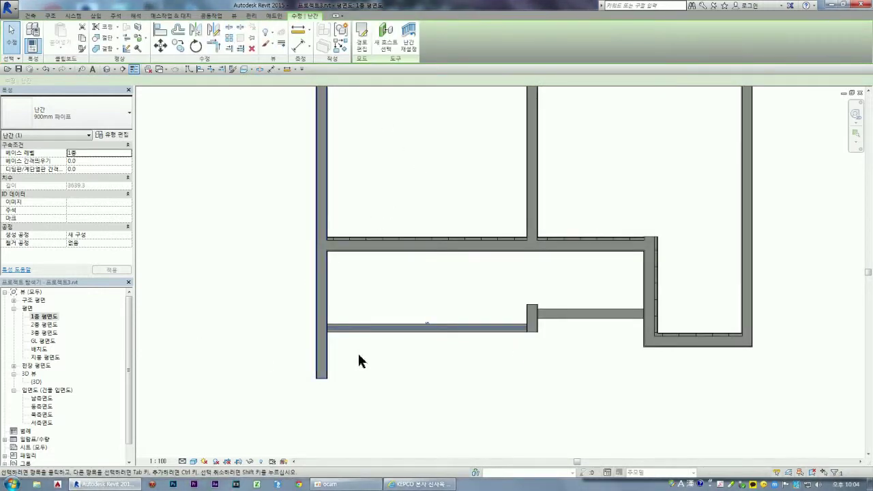
Step: Open the 3D view, zoom in, select the new pipe railing and start entering its 450 base offset
double_click(38, 384)
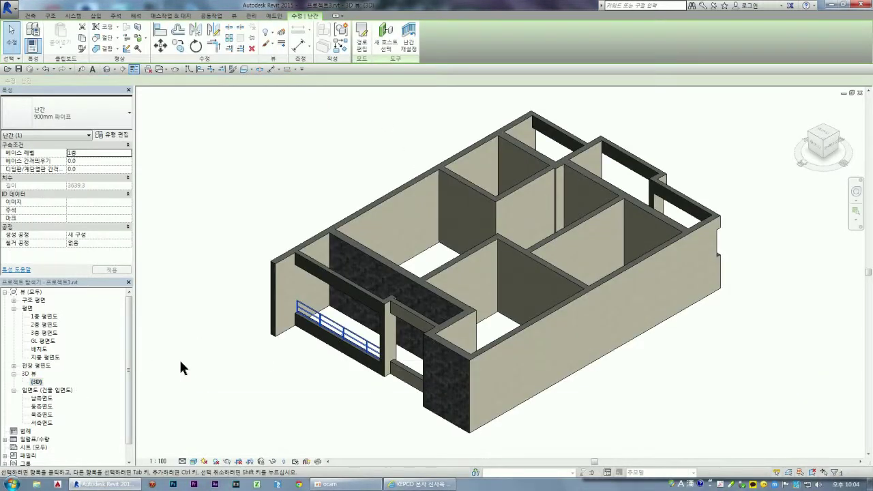
scroll(301, 349, "up", 3)
scroll(287, 341, "up", 3)
key("Escape")
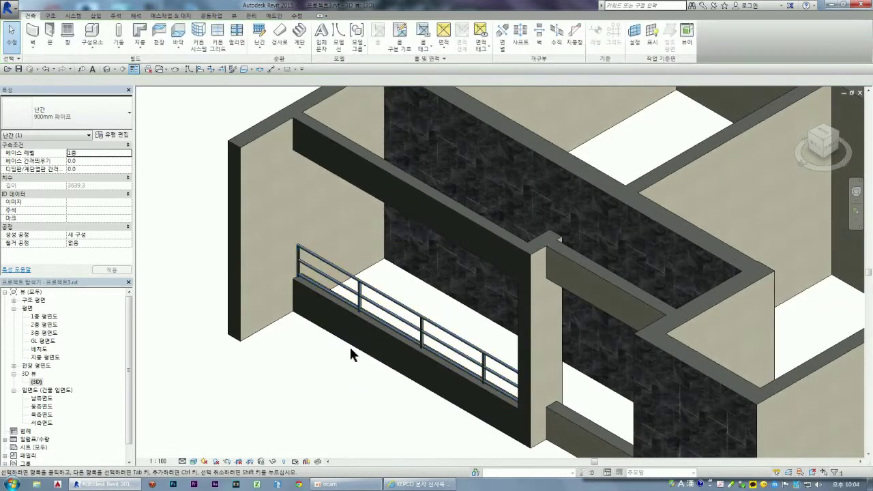
left_click(391, 301)
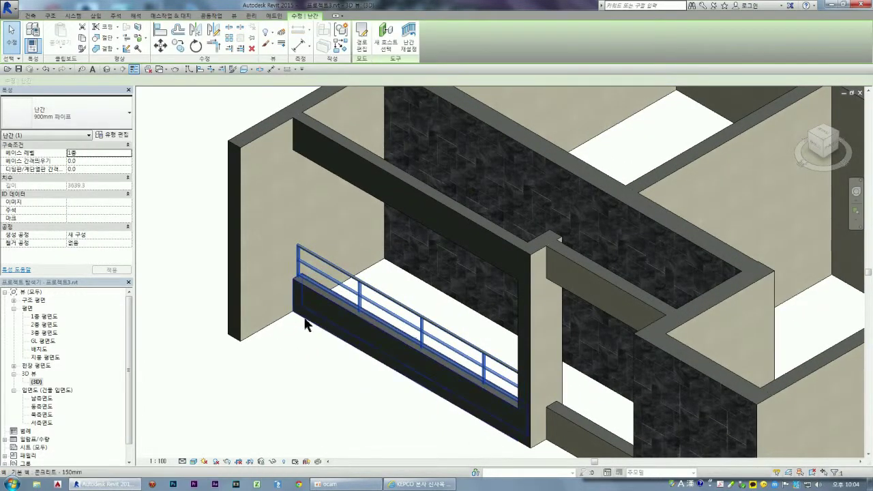
scroll(325, 330, "up", 1)
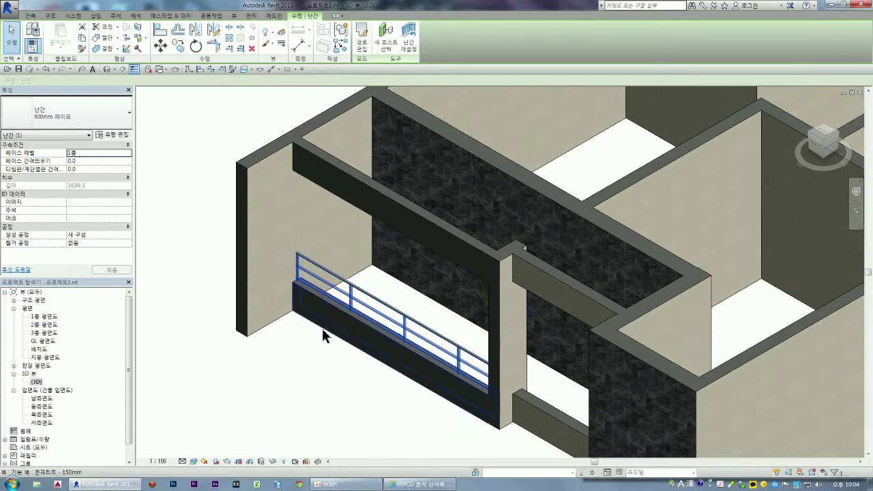
scroll(305, 330, "up", 1)
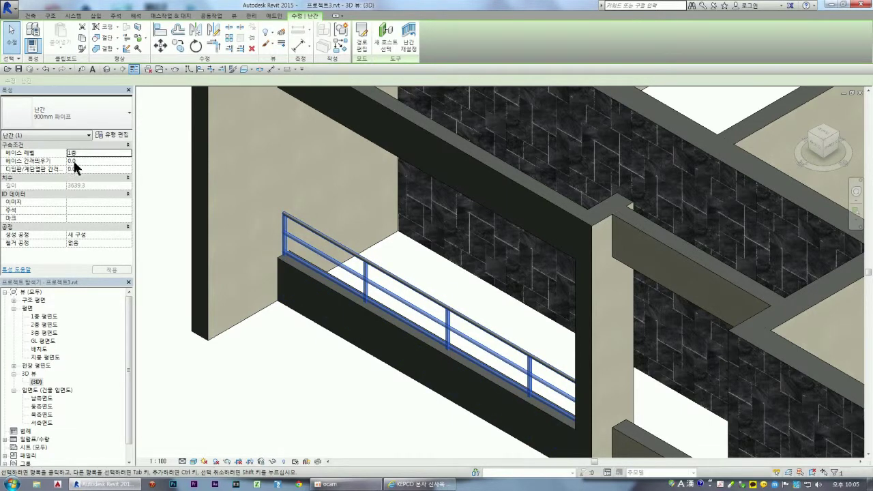
type("45")
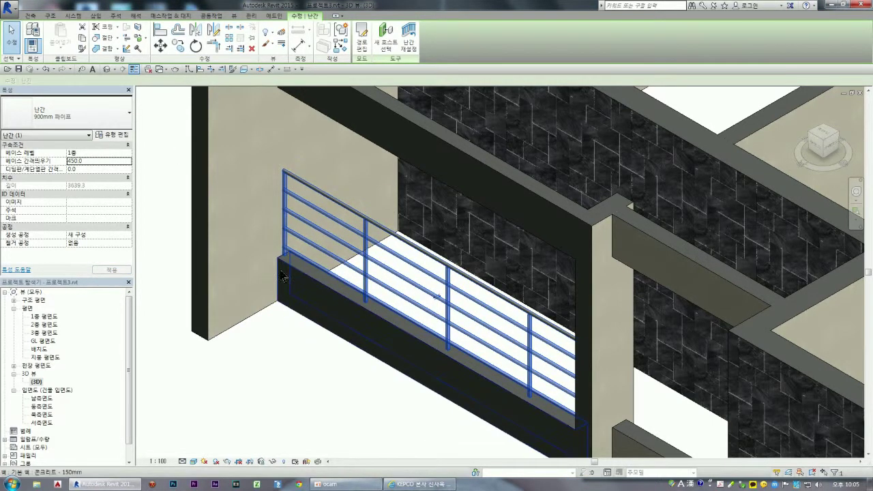
Step: Deselect and reselect the railing to check it now sits at a 450.0 base offset
left_click(281, 345)
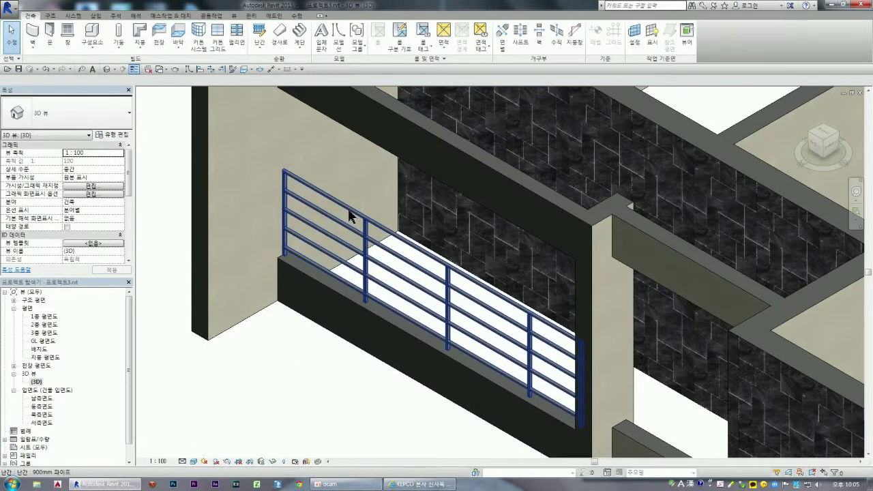
left_click(350, 219)
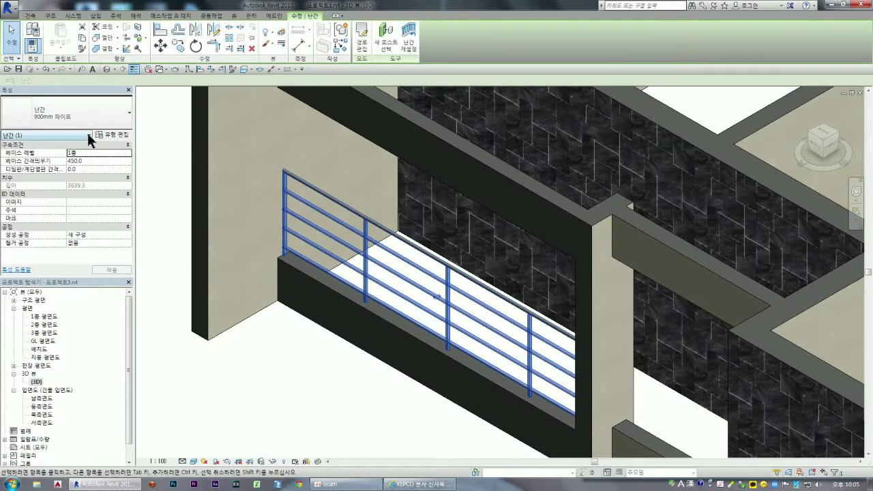
left_click(121, 109)
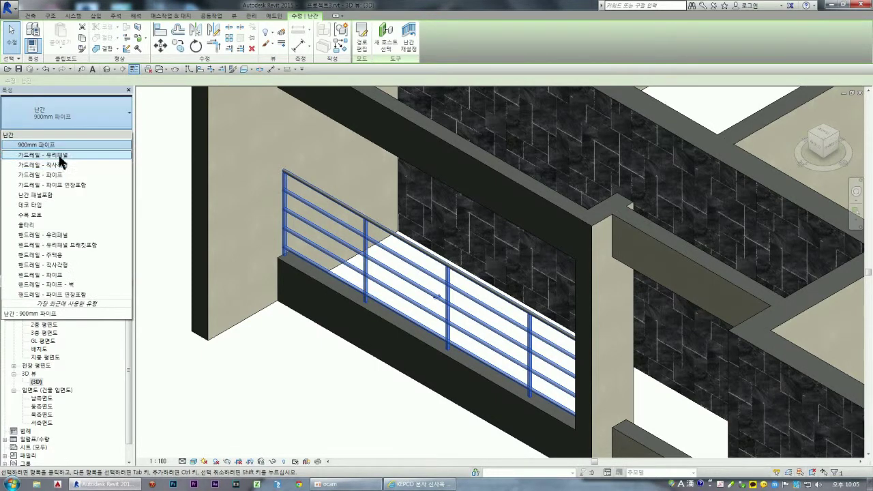
left_click(64, 155)
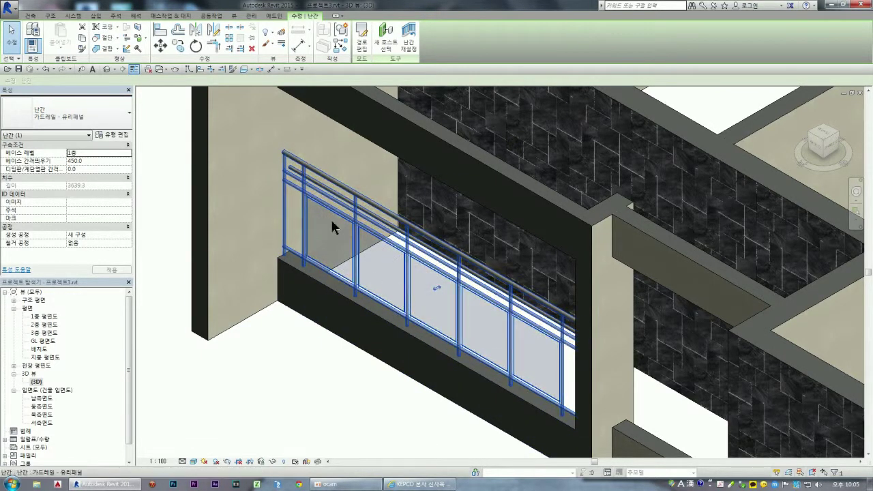
left_click(126, 119)
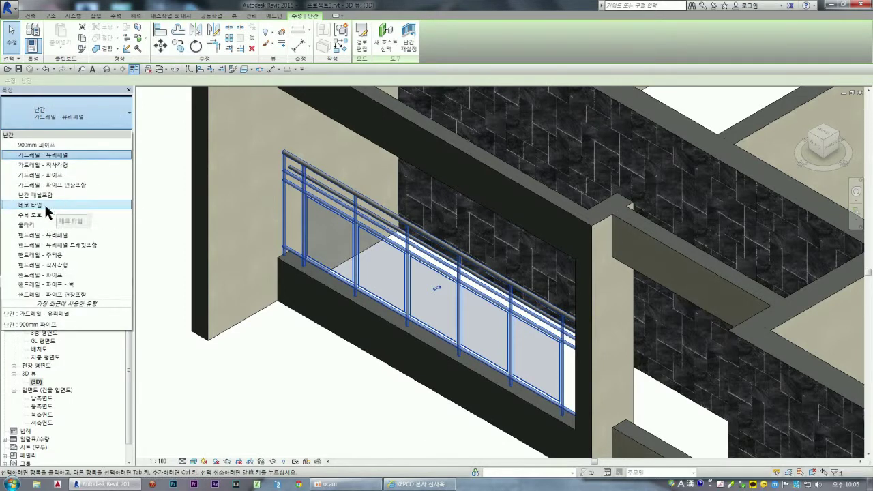
left_click(30, 205)
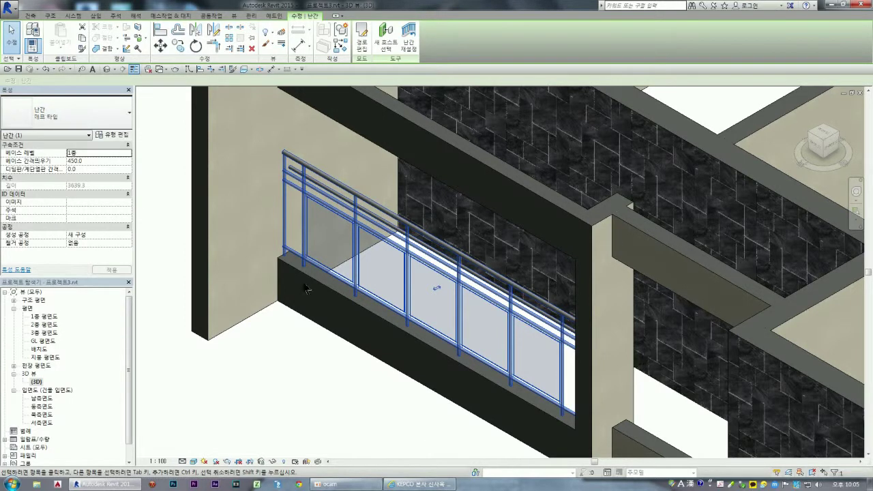
left_click(121, 121)
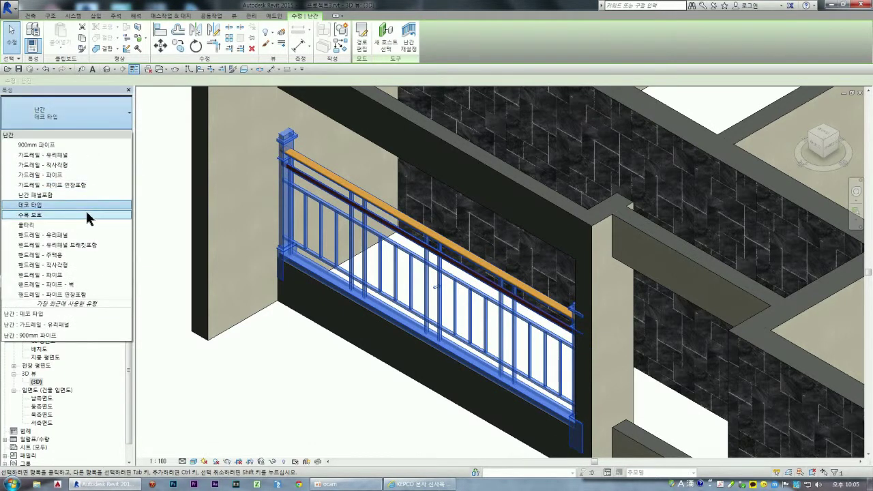
left_click(66, 212)
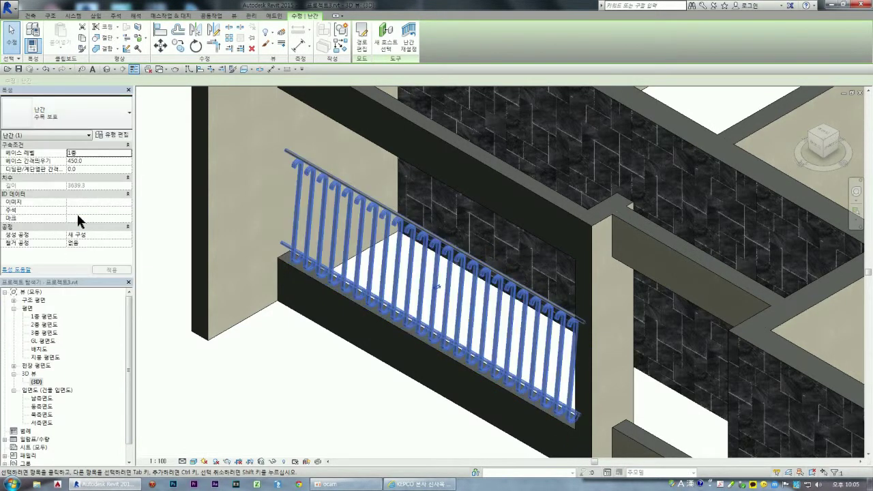
left_click(122, 117)
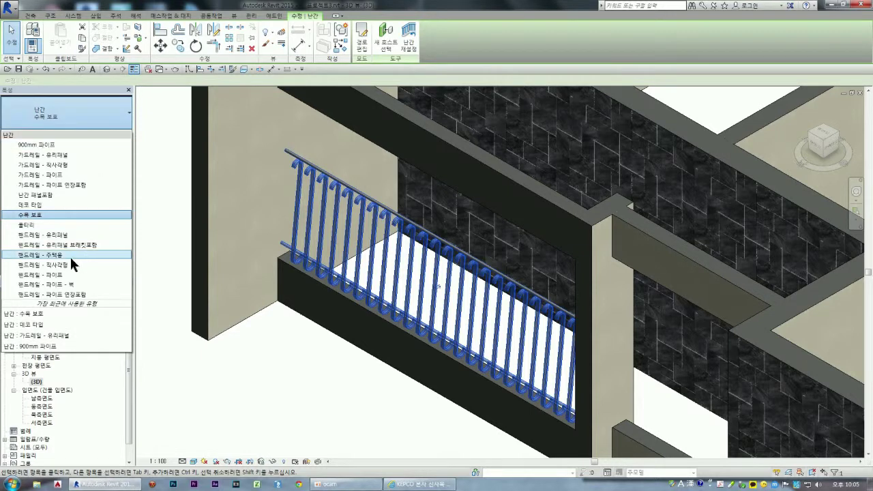
left_click(63, 253)
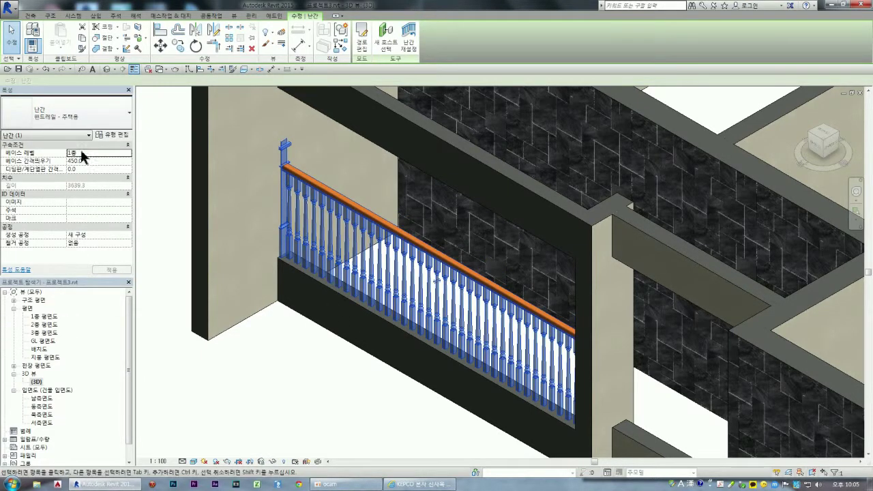
left_click(126, 119)
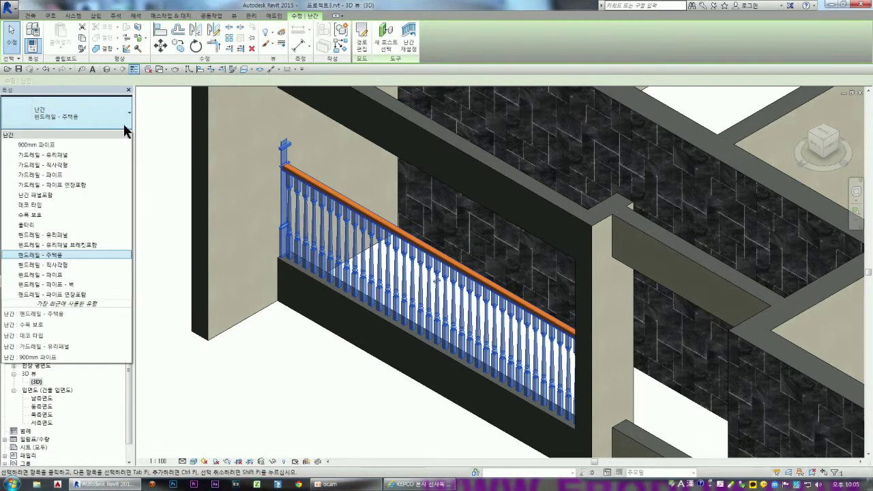
left_click(60, 275)
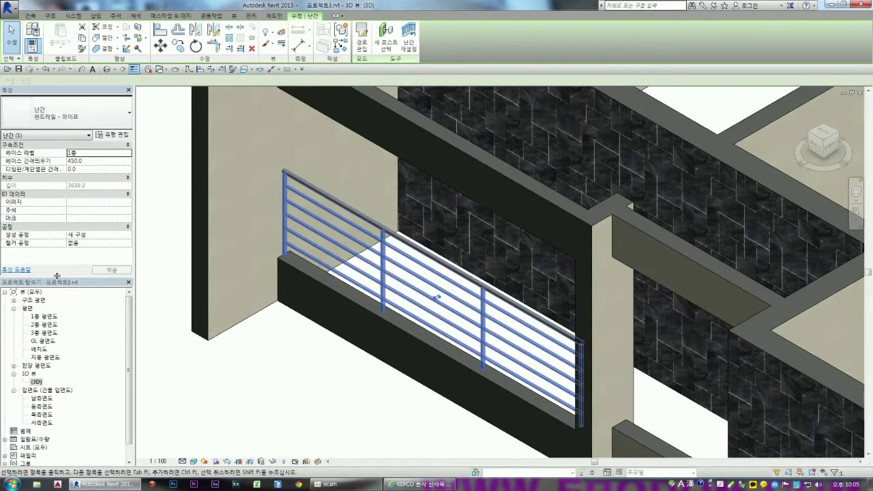
left_click(120, 119)
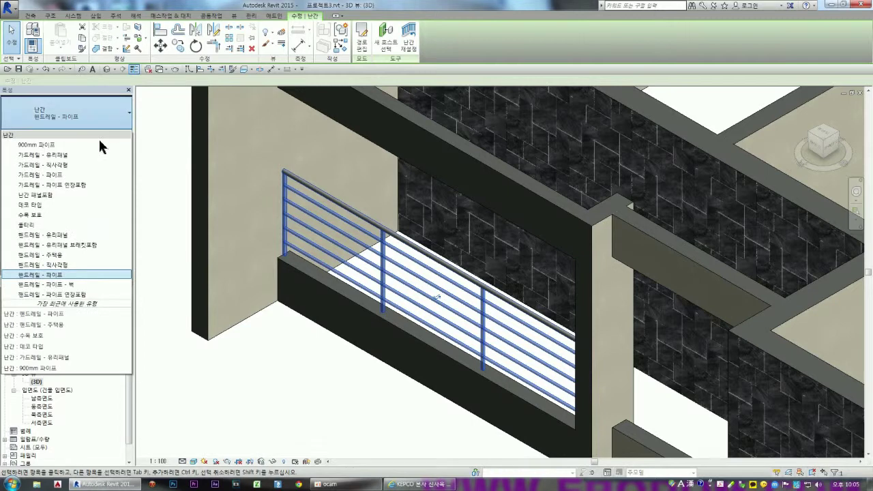
left_click(51, 147)
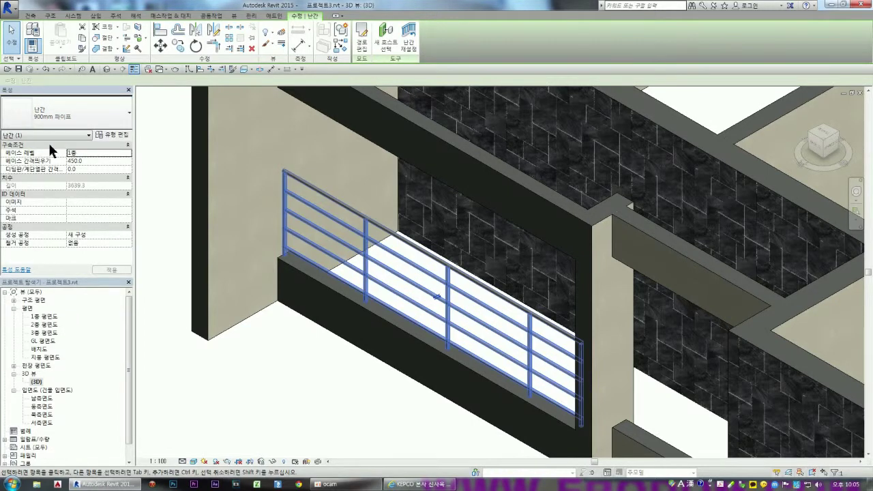
left_click(113, 120)
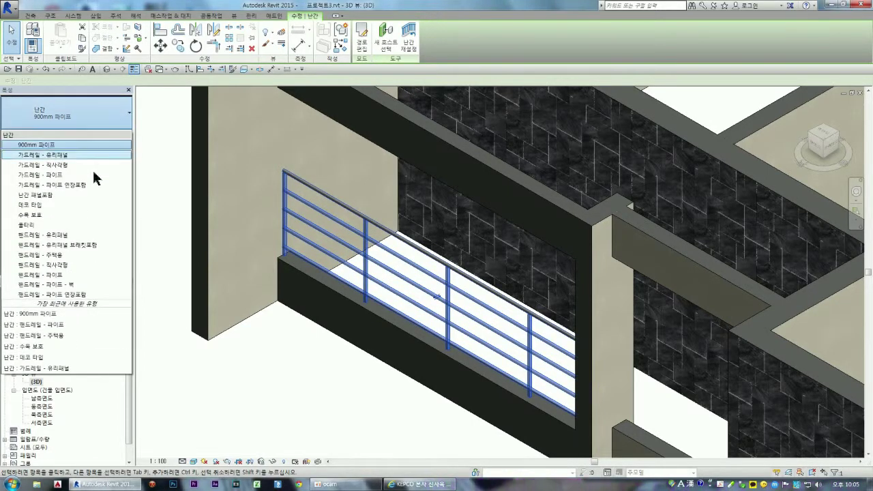
left_click(49, 194)
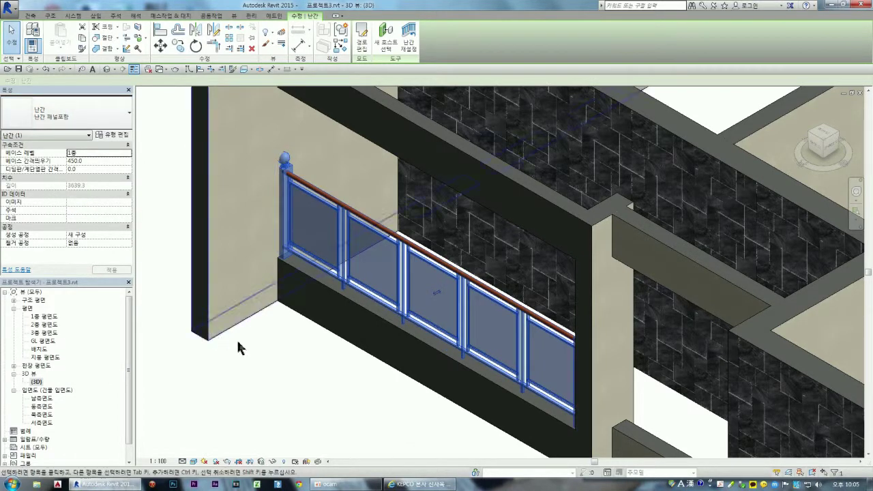
left_click(280, 343)
scroll(245, 272, "down", 2)
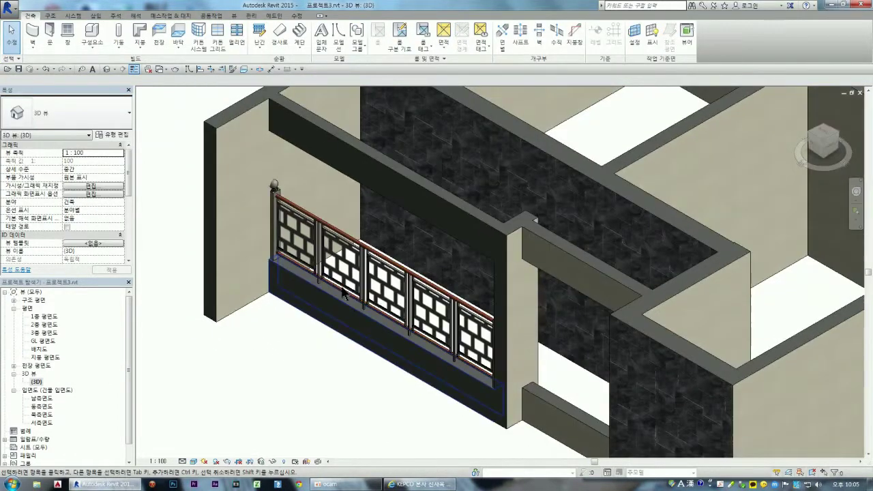
left_click(310, 222)
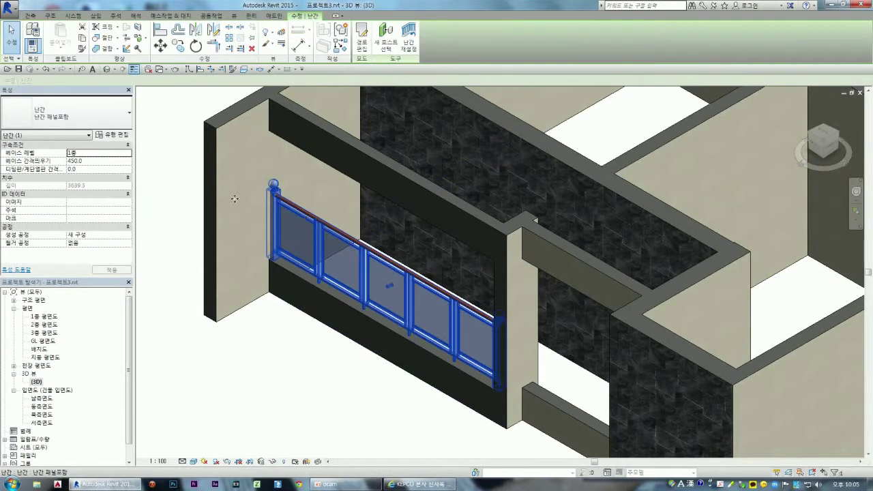
left_click(120, 118)
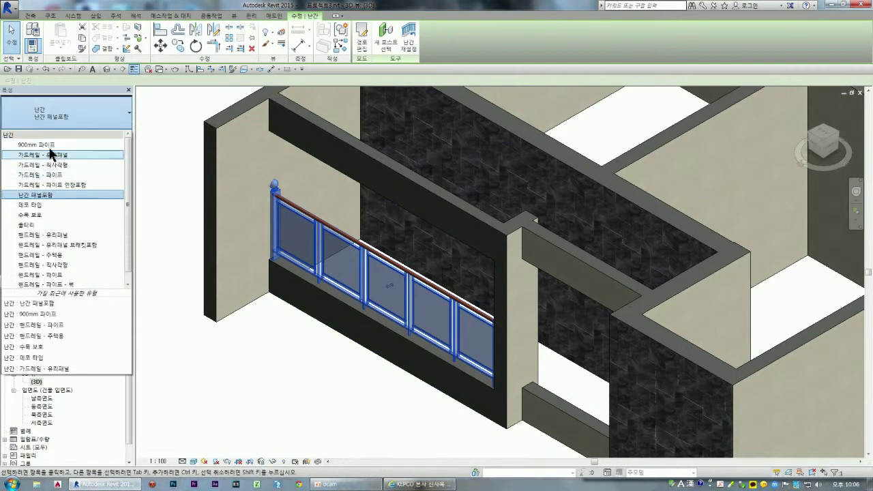
left_click(49, 144)
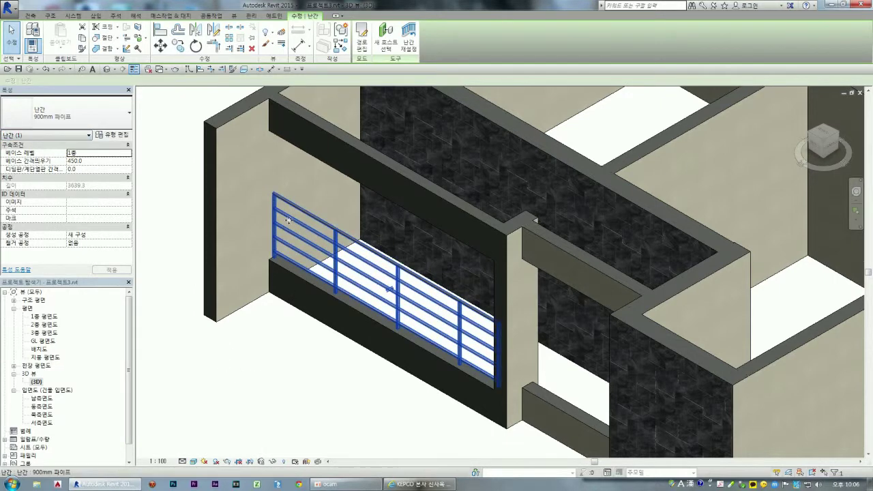
left_click(111, 135)
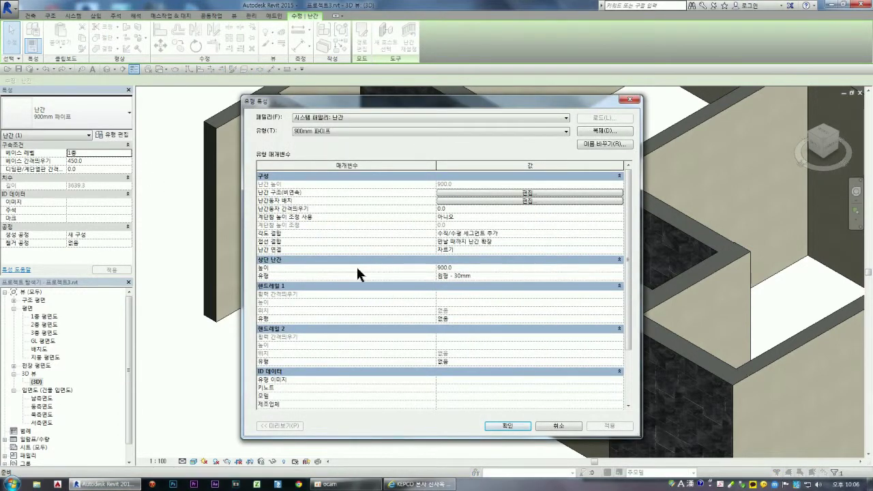
Step: Edit the 900.0 top rail 높이 (Height) value in the 900mm 파이프 type properties
left_click(460, 267)
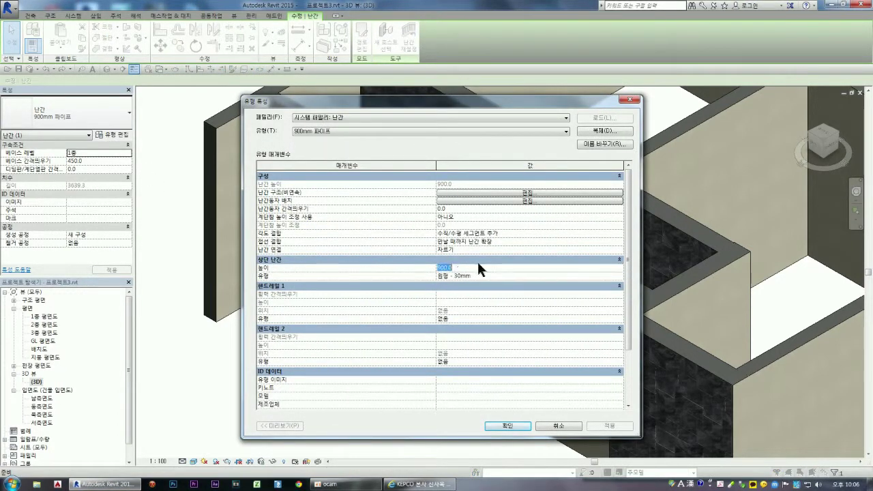
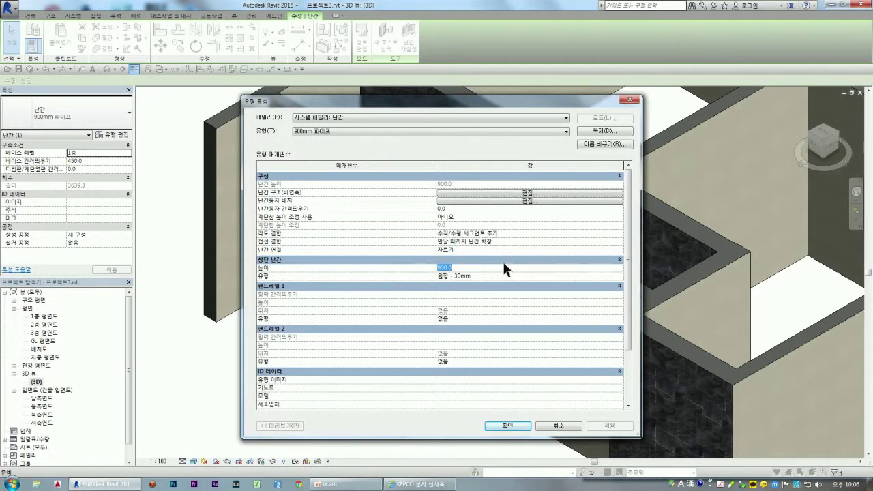
Step: Set the pipe railing's Top Rail Height to 750
type("750")
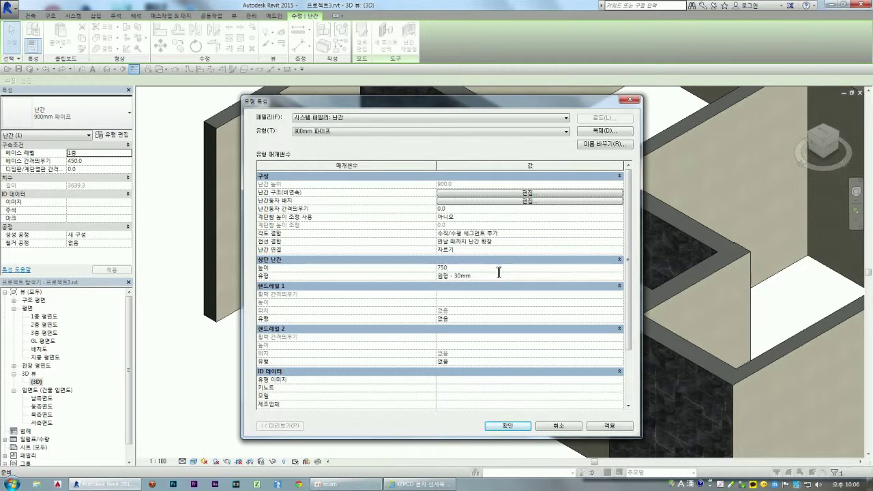
left_click(610, 426)
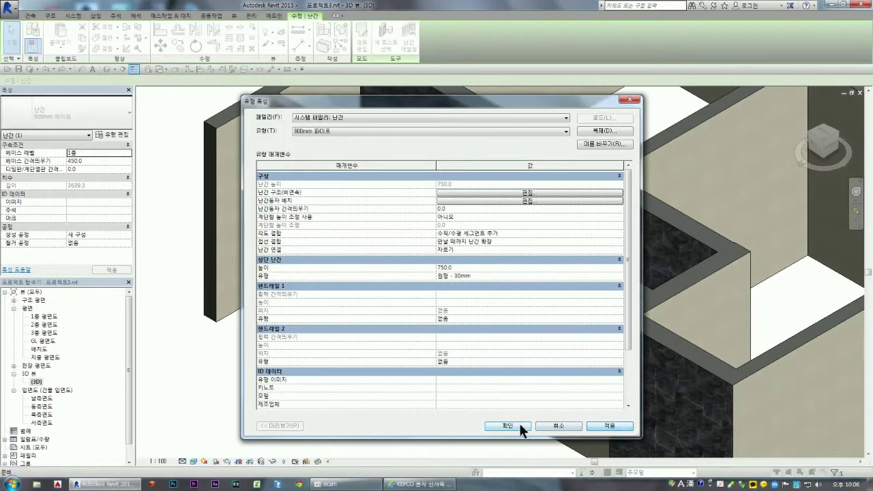
left_click(507, 425)
key("Escape")
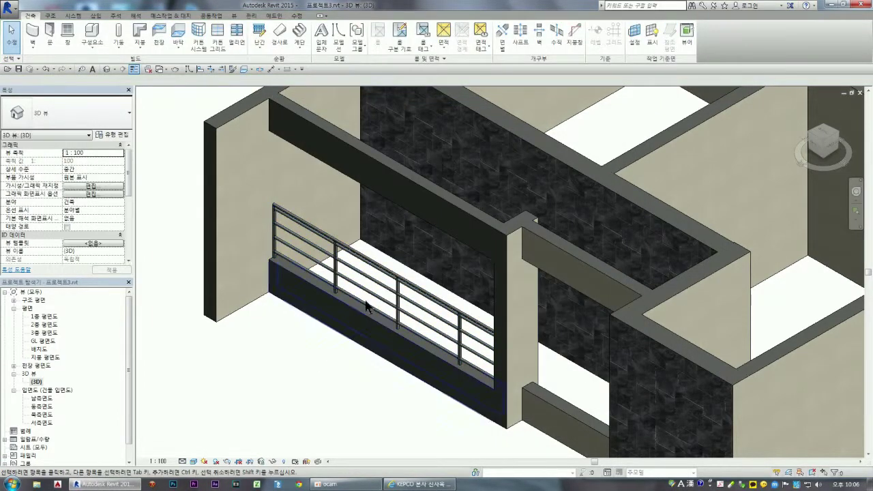
Step: Change the balcony railing's type to the 가드레일 - 유리패널 glass-panel guardrail
scroll(384, 278, "up", 2)
scroll(384, 279, "up", 2)
scroll(383, 272, "up", 1)
scroll(386, 277, "down", 1)
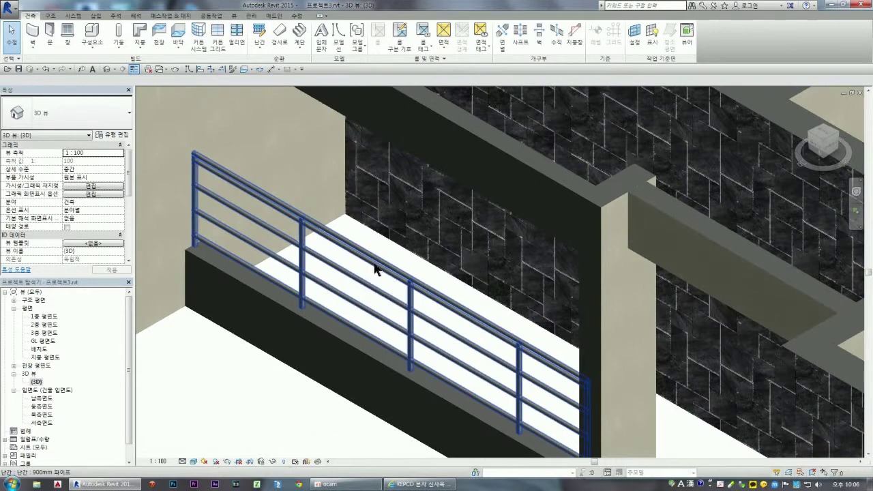
left_click(375, 262)
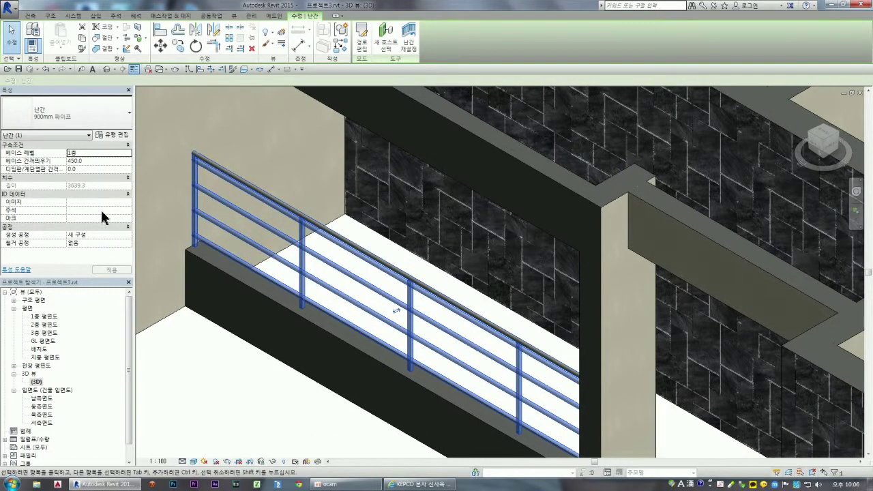
left_click(120, 137)
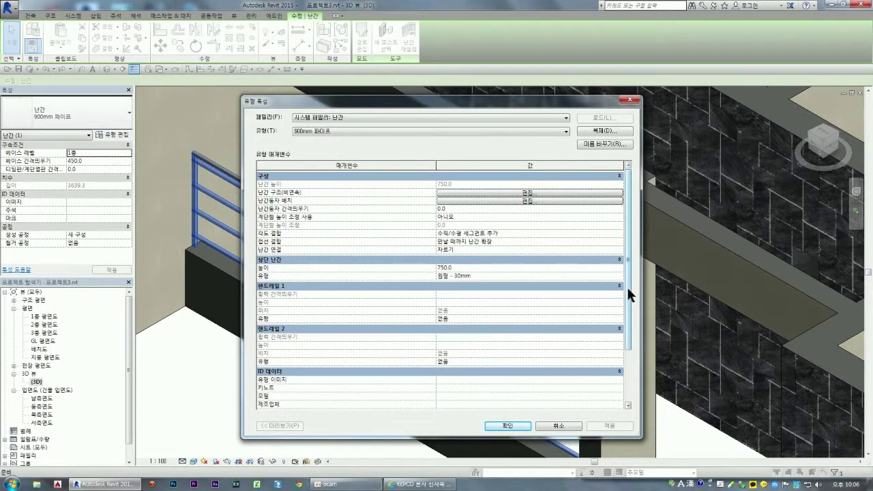
left_click_drag(629, 295, 632, 361)
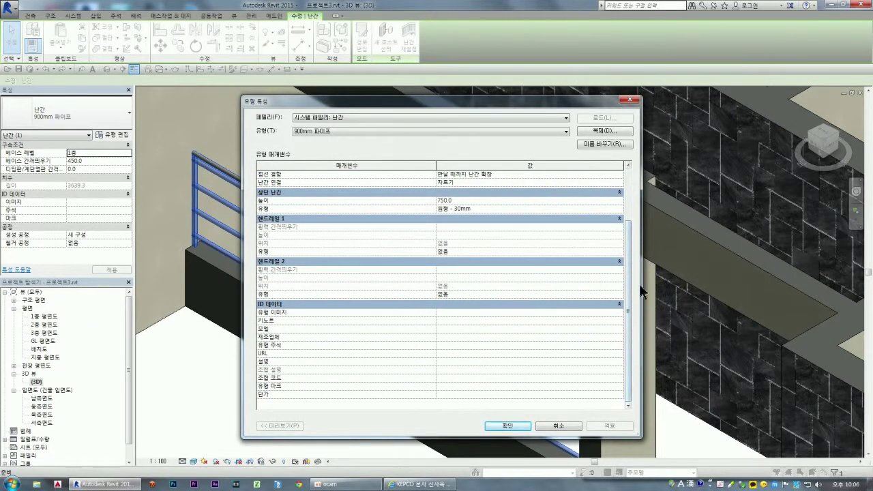
left_click_drag(628, 288, 630, 214)
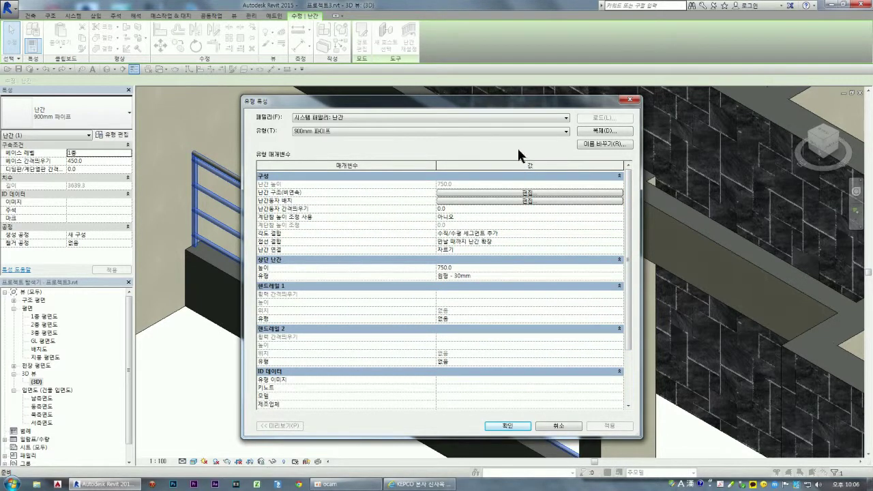
left_click(563, 131)
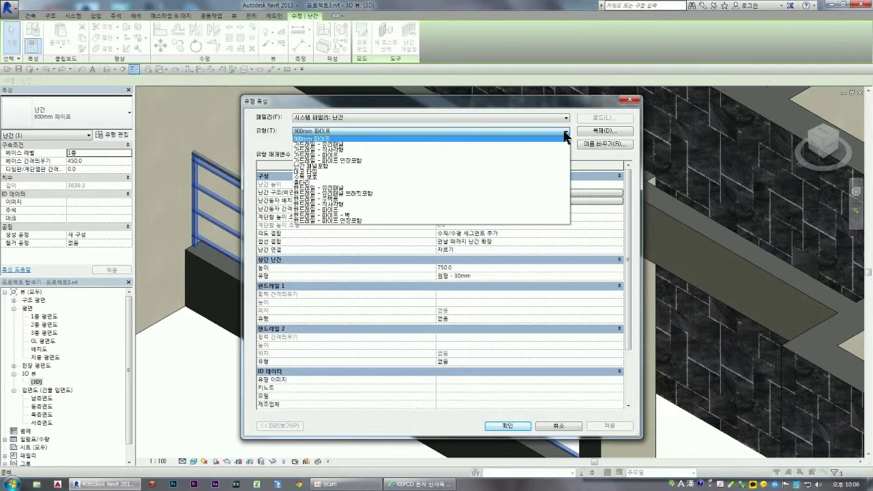
left_click(533, 145)
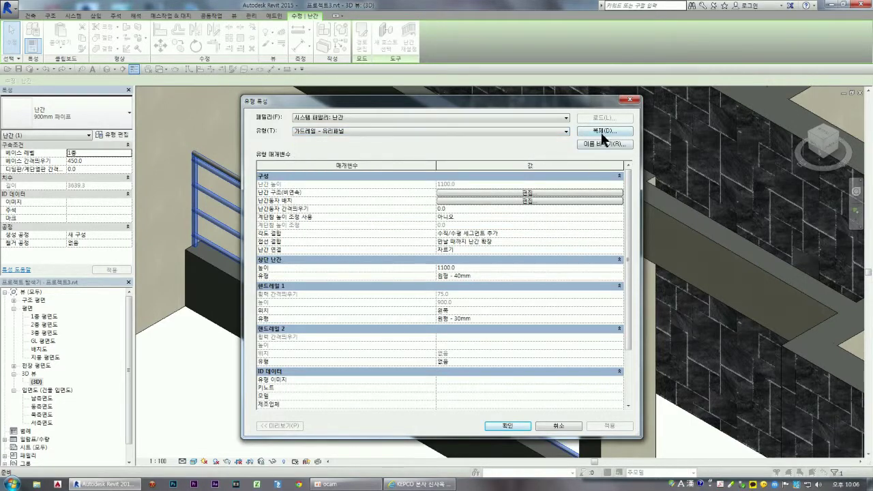
left_click(526, 426)
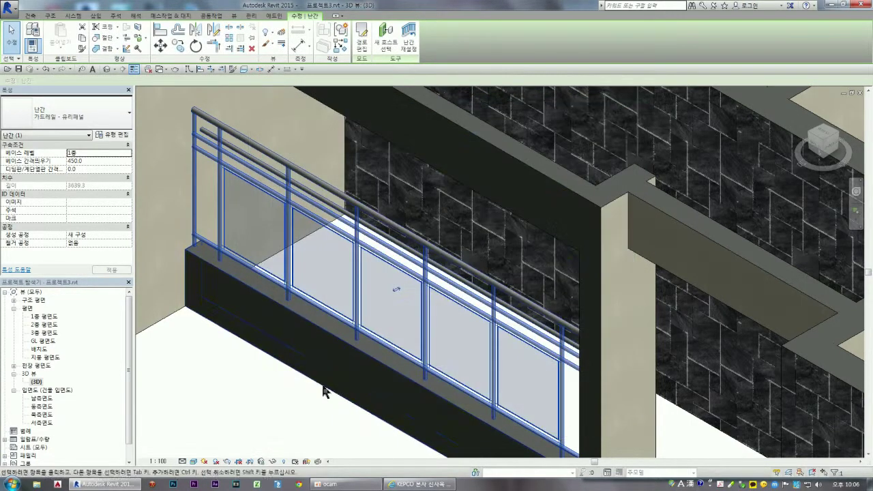
Step: Set the glass-panel guardrail's Top Rail Height to 750
left_click(284, 172)
left_click(121, 135)
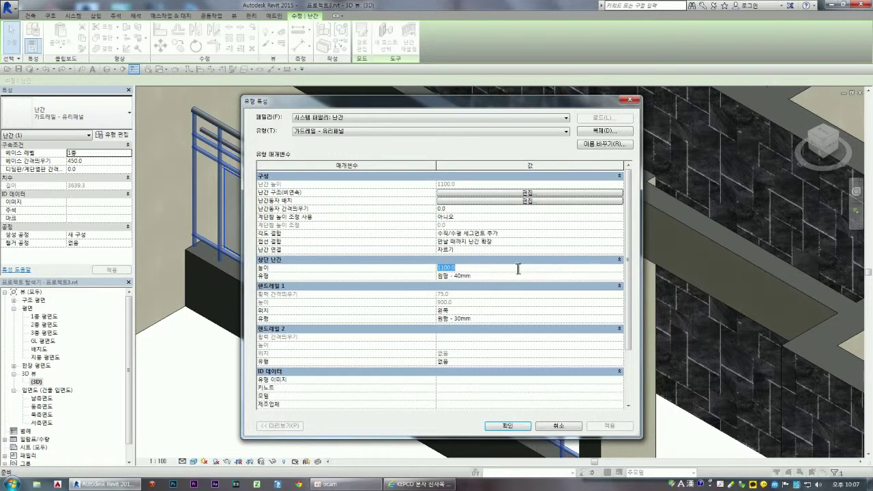
type("750")
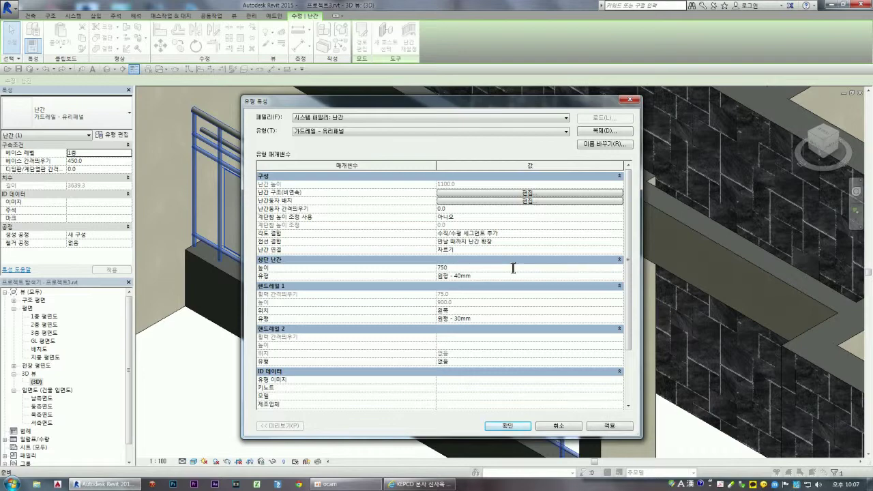
key("Return")
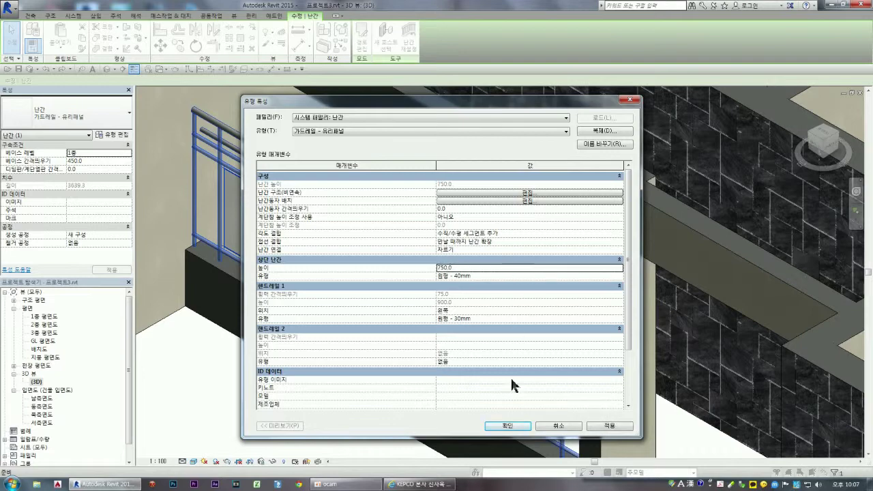
left_click(522, 428)
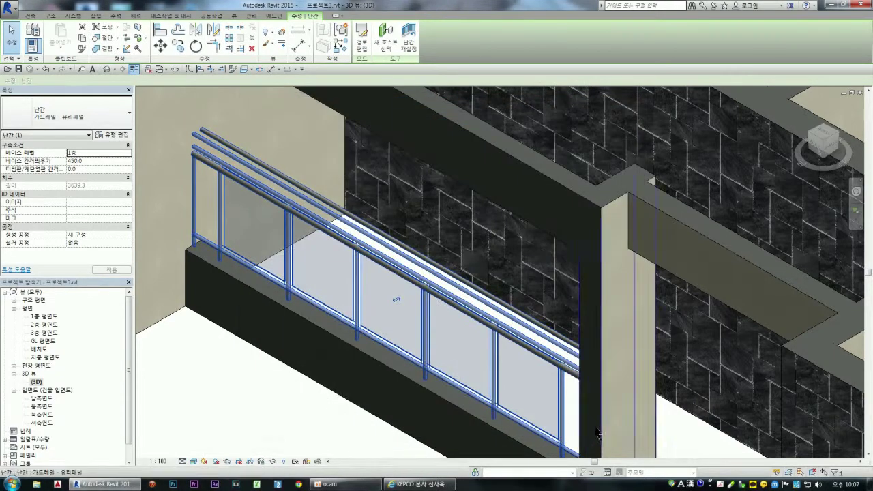
left_click(285, 417)
Step: Switch the balcony railing back to 900mm 파이프 and open the 1층 평면도 plan
scroll(321, 246, "down", 2)
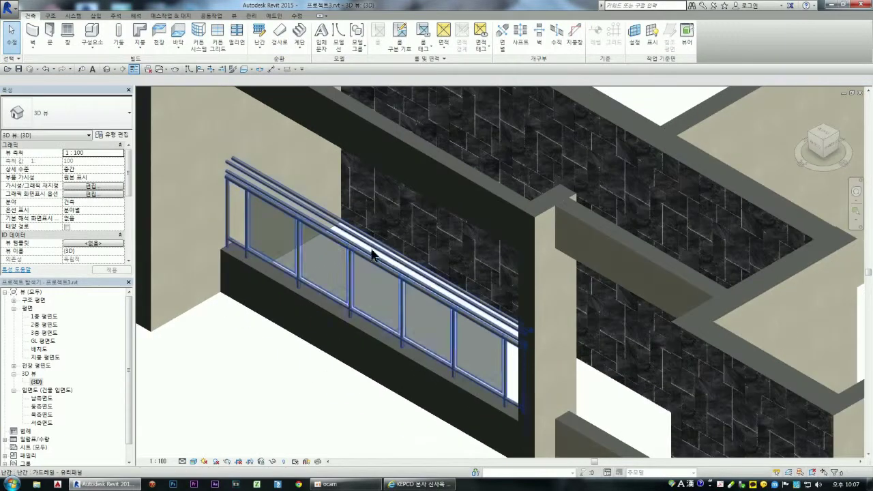
scroll(375, 250, "down", 2)
left_click(361, 245)
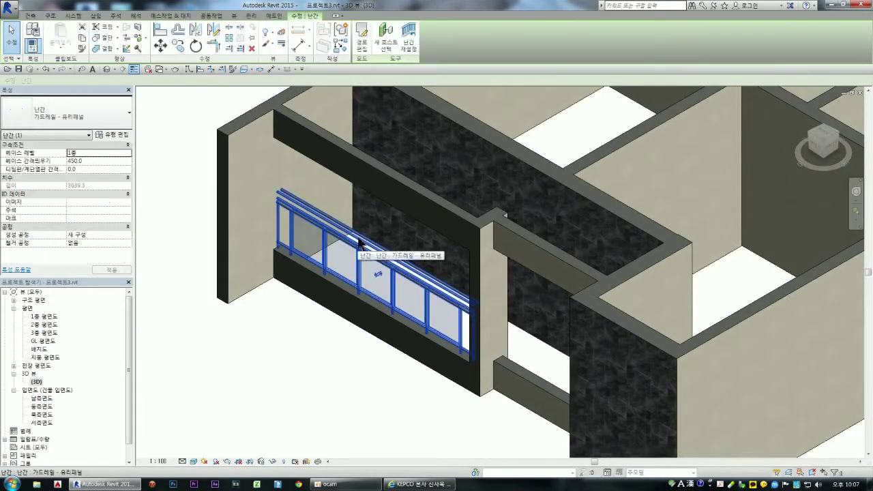
left_click(109, 121)
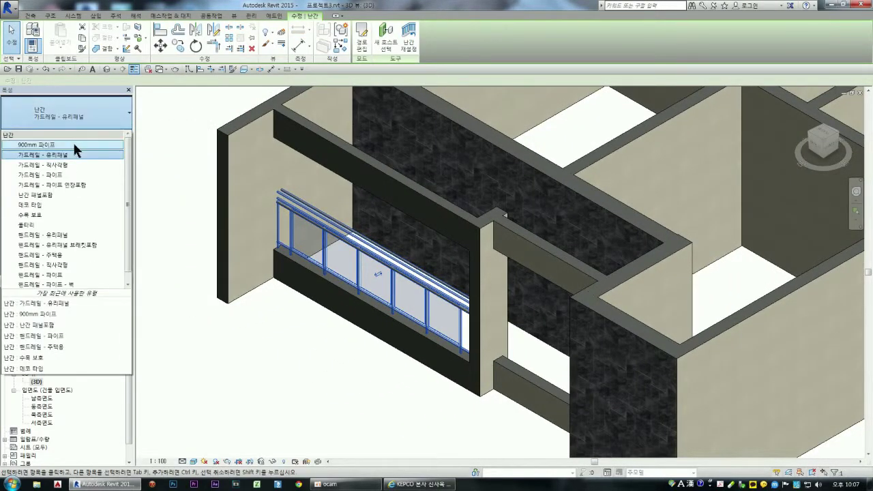
left_click(74, 142)
left_click(286, 349)
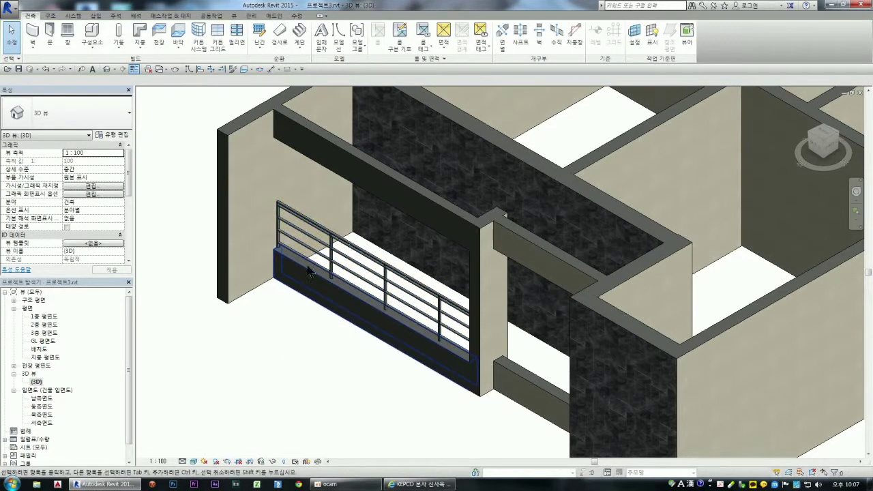
scroll(287, 349, "down", 2)
double_click(44, 316)
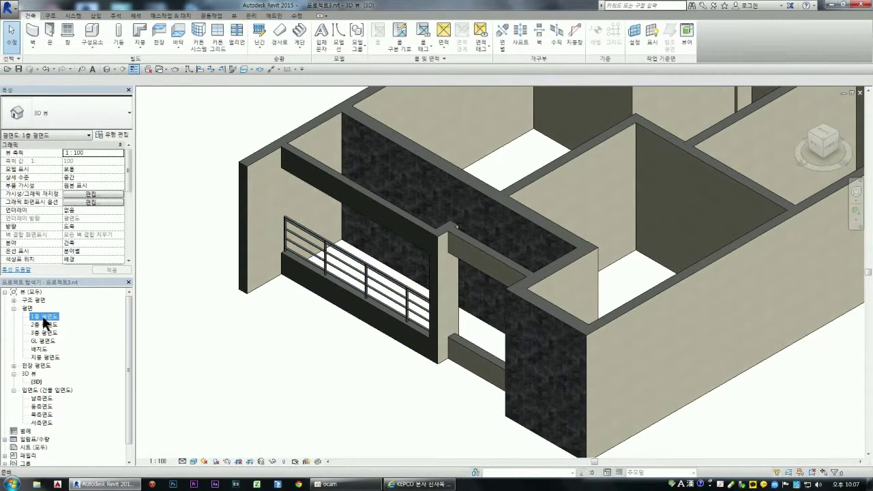
Step: Sketch and finish a 1931.8-long railing path along the short wall
scroll(611, 310, "up", 2)
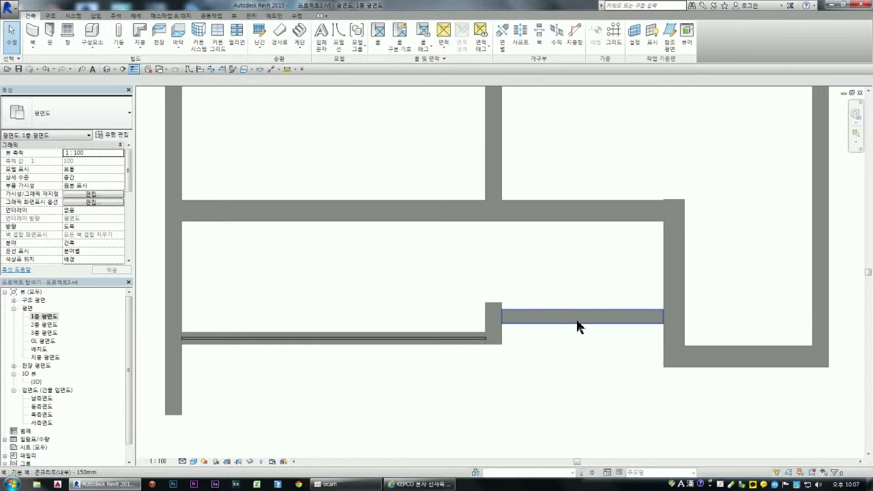
left_click(470, 341)
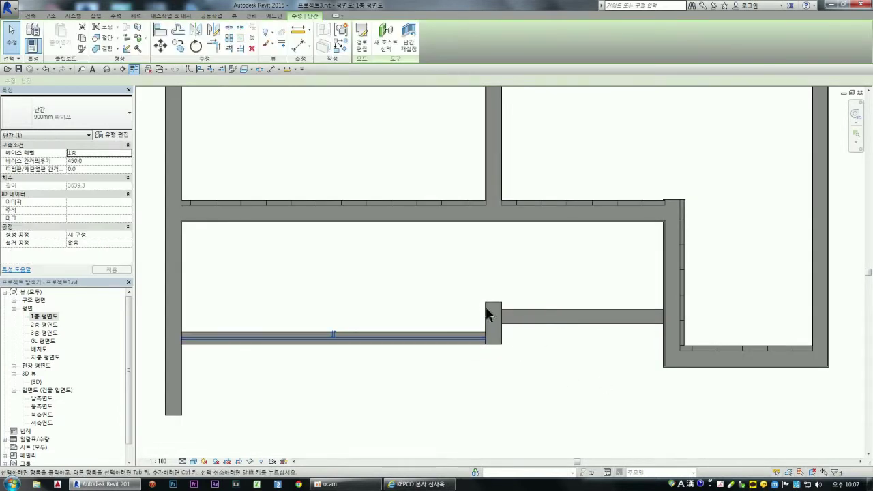
left_click(516, 378)
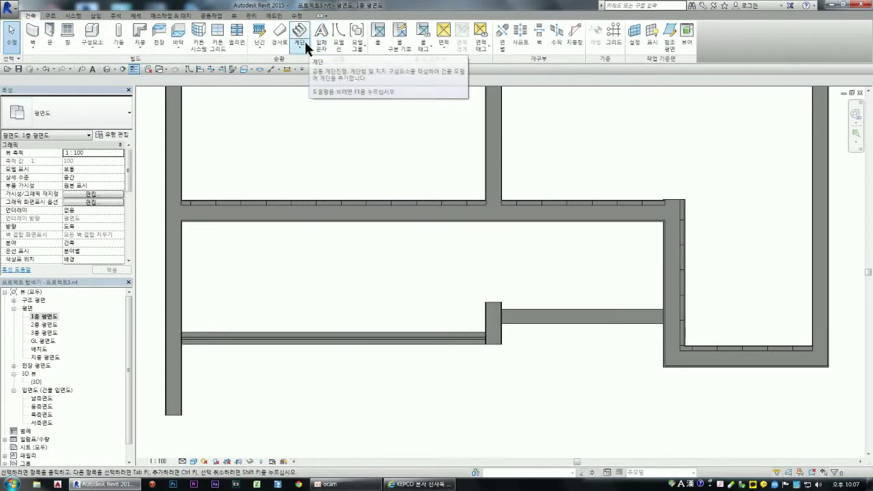
left_click(260, 43)
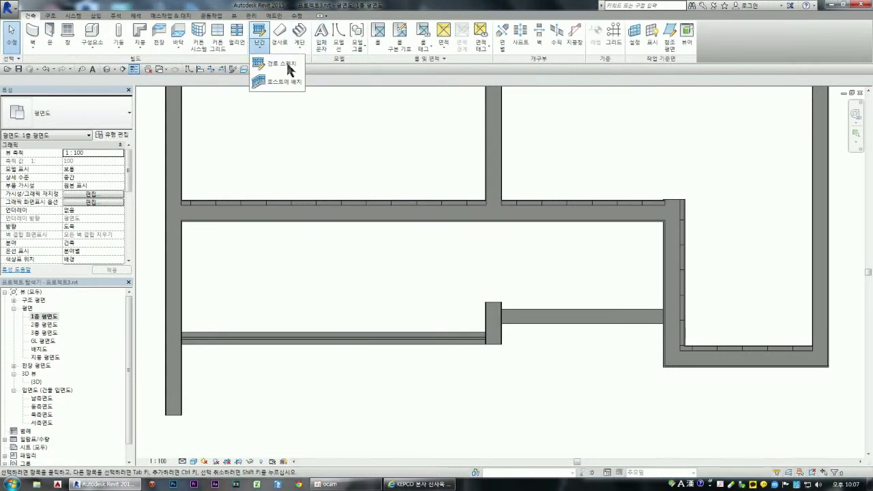
left_click(285, 64)
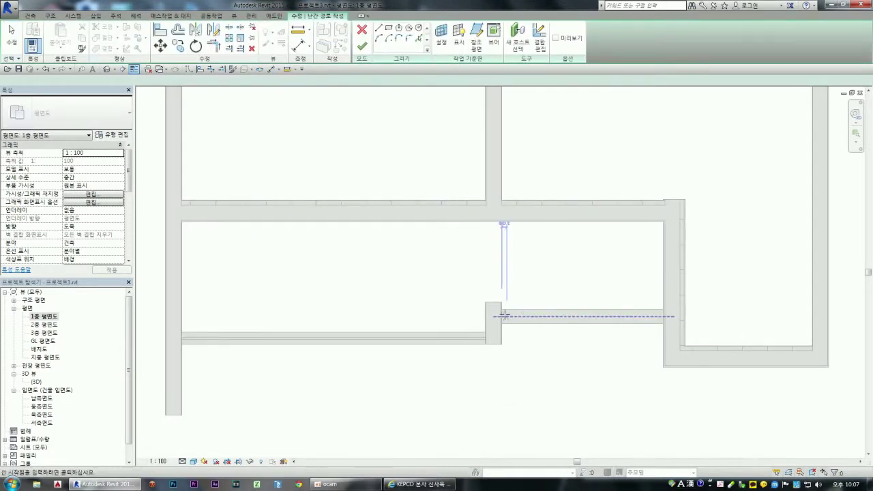
left_click(501, 317)
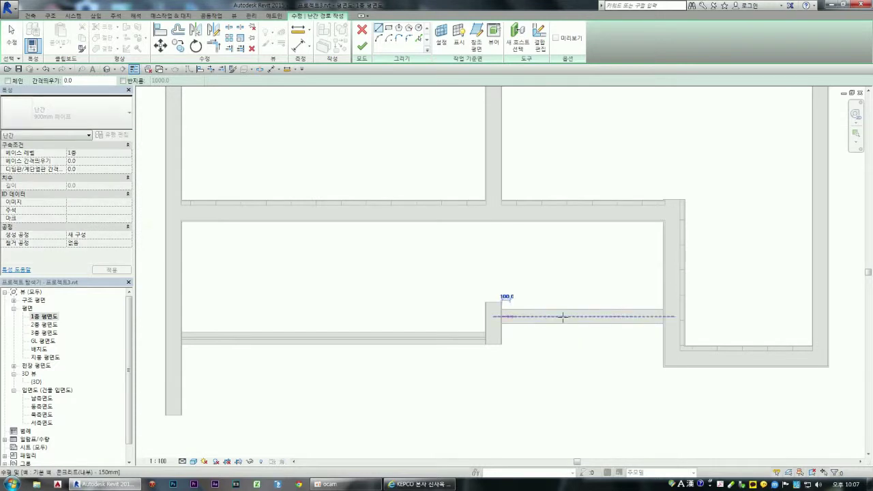
left_click(662, 317)
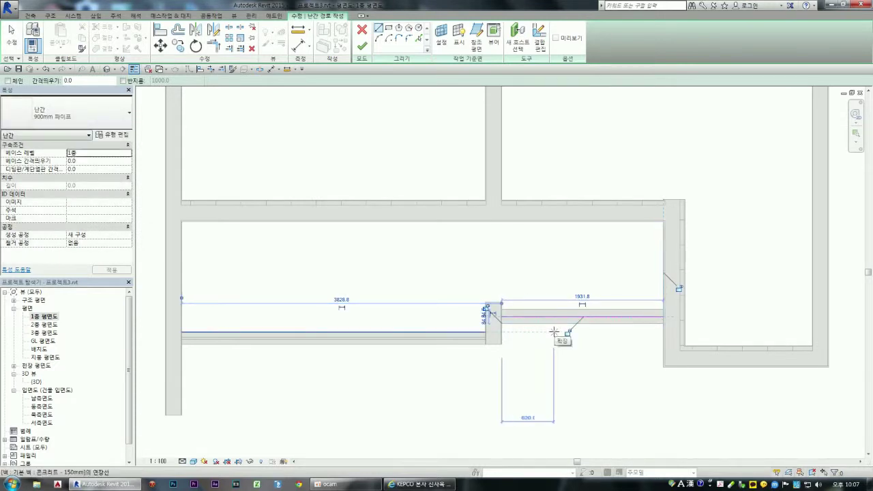
key("Escape")
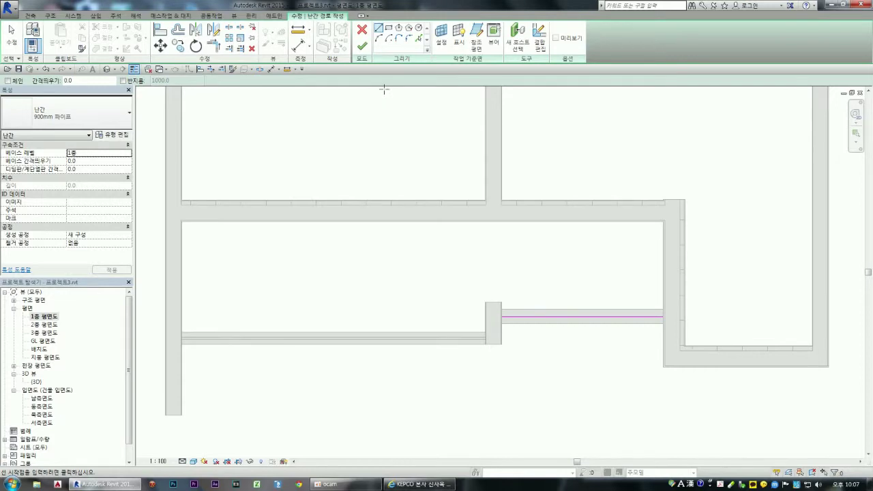
left_click(362, 48)
Step: Return to the 3D view
scroll(445, 313, "down", 2)
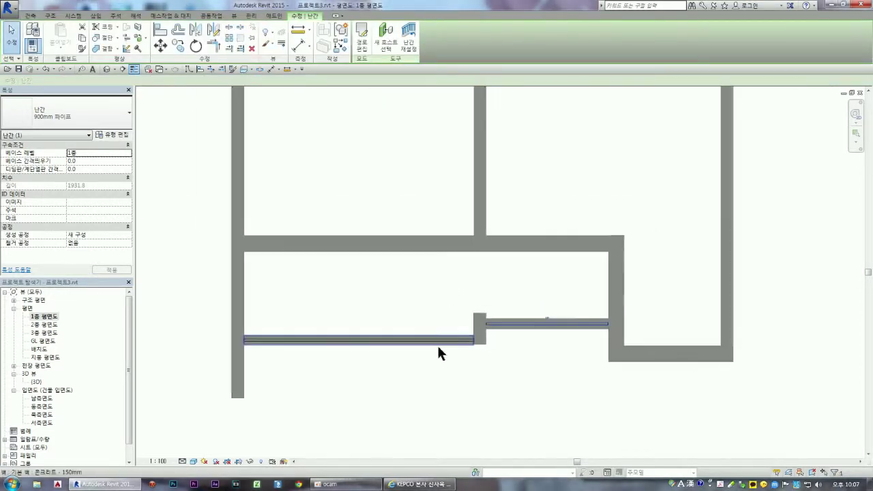
scroll(442, 351, "down", 2)
double_click(38, 383)
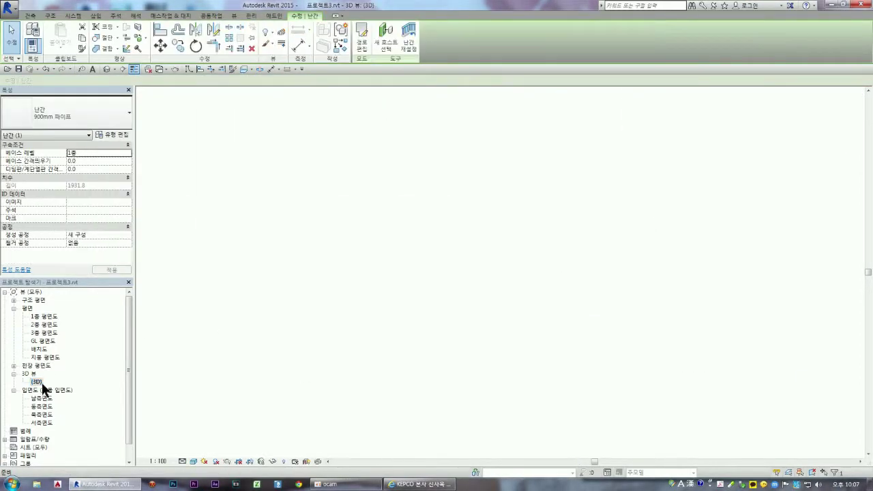
Step: Use Match Type to give the short railing the long living-area railing's type
scroll(434, 353, "up", 3)
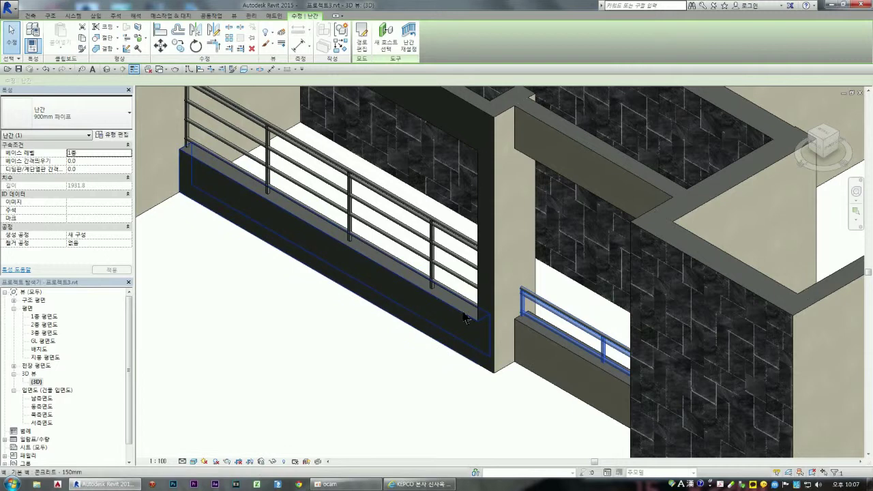
left_click(346, 370)
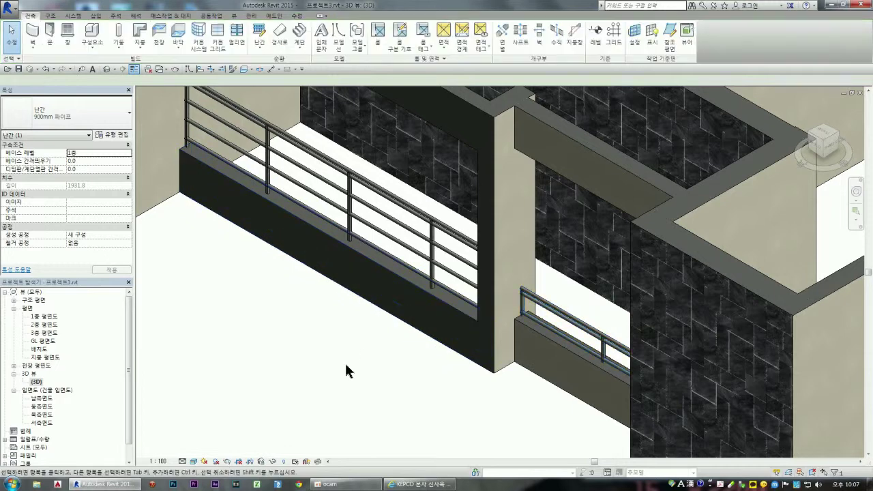
left_click(354, 183)
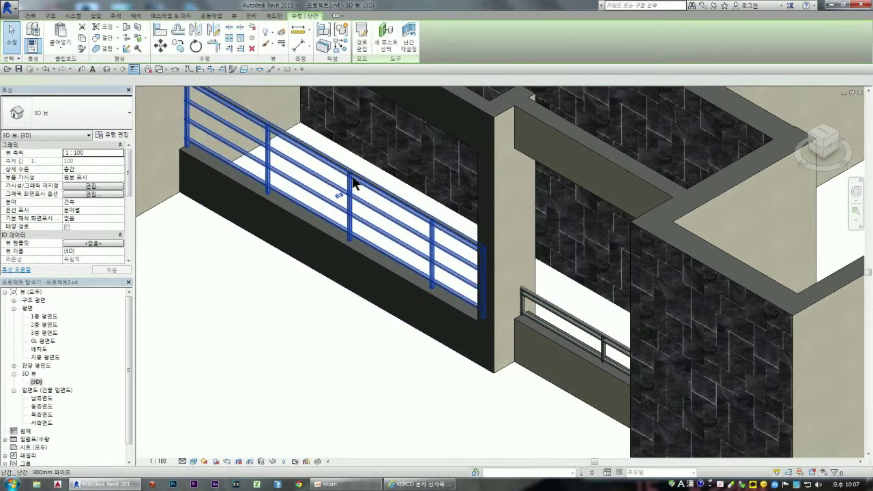
left_click(82, 40)
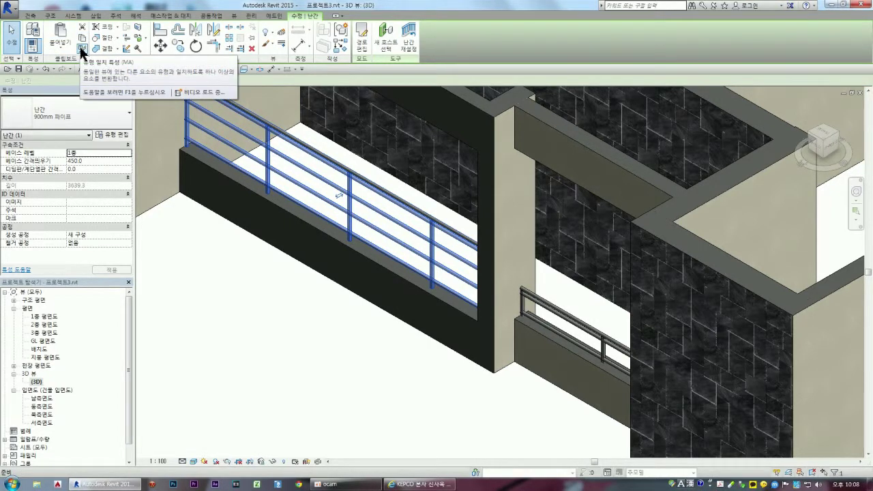
left_click(82, 52)
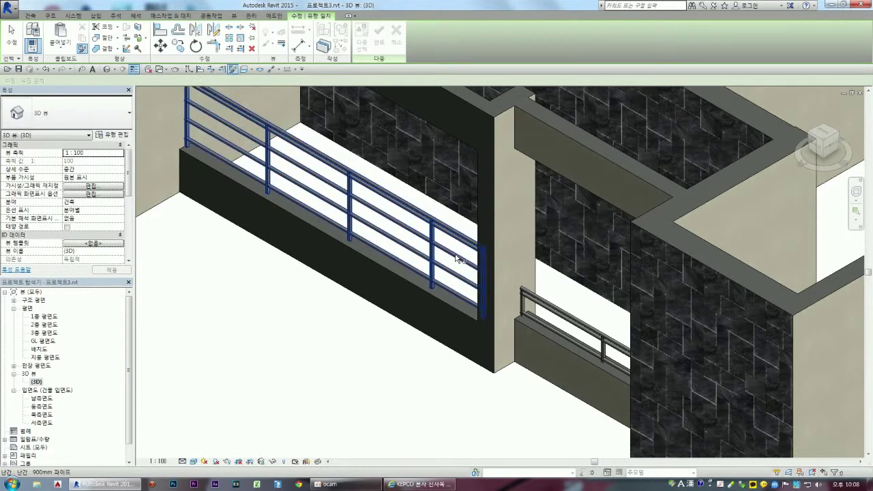
left_click(464, 244)
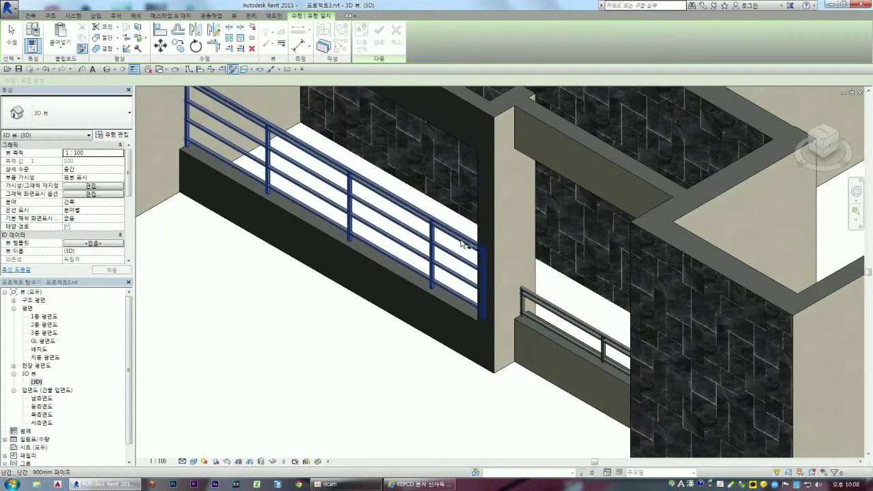
left_click(584, 331)
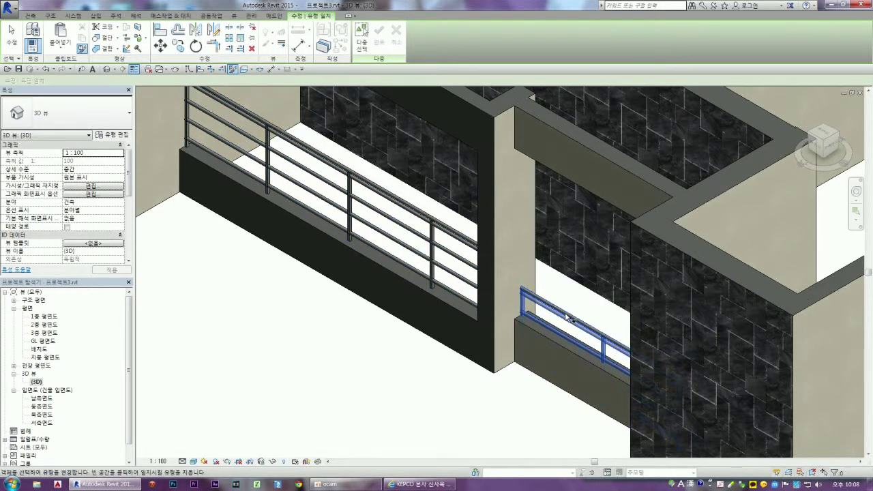
key("Escape")
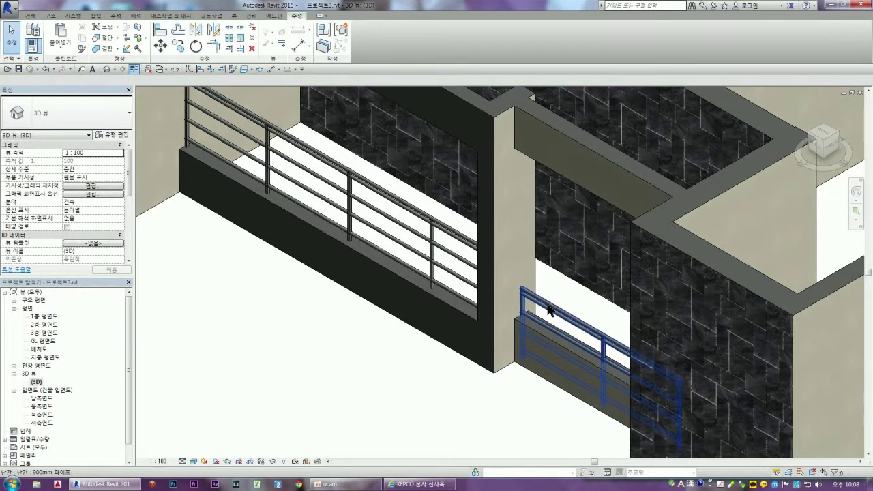
Step: Set the short railing's Base Offset to 450
left_click(566, 318)
left_click(90, 162)
type("450")
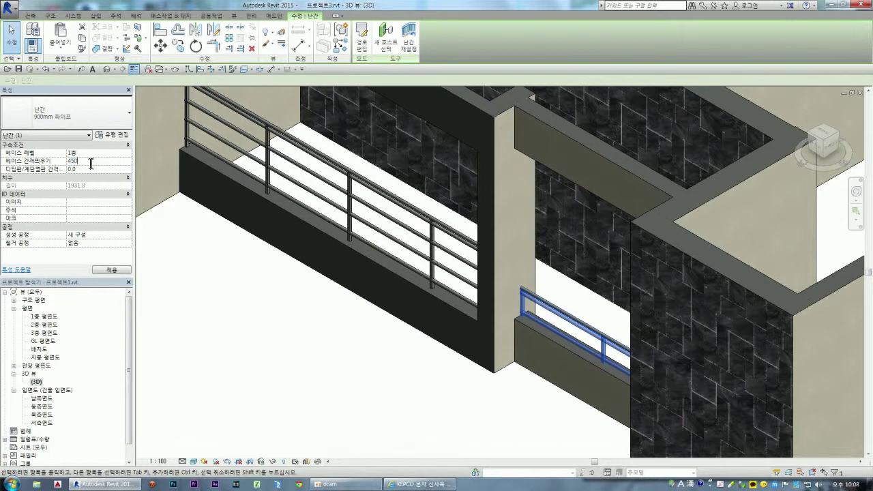
left_click(259, 325)
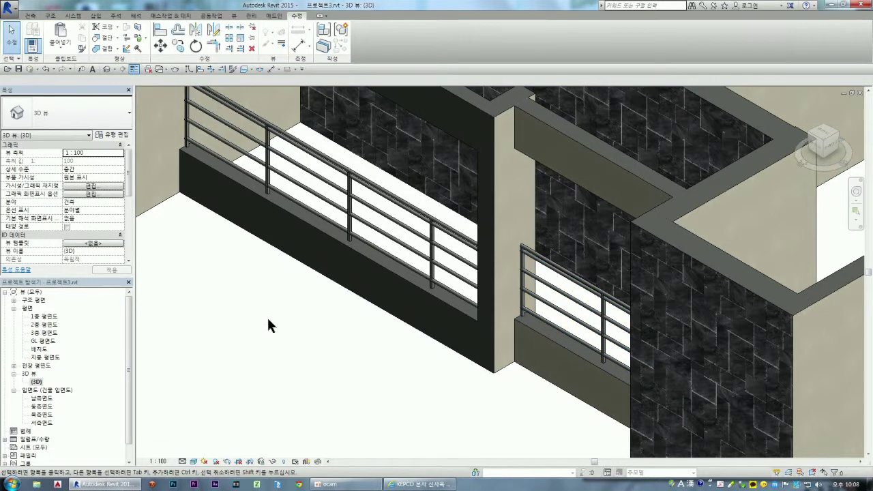
scroll(280, 319, "down", 4)
scroll(291, 313, "down", 4)
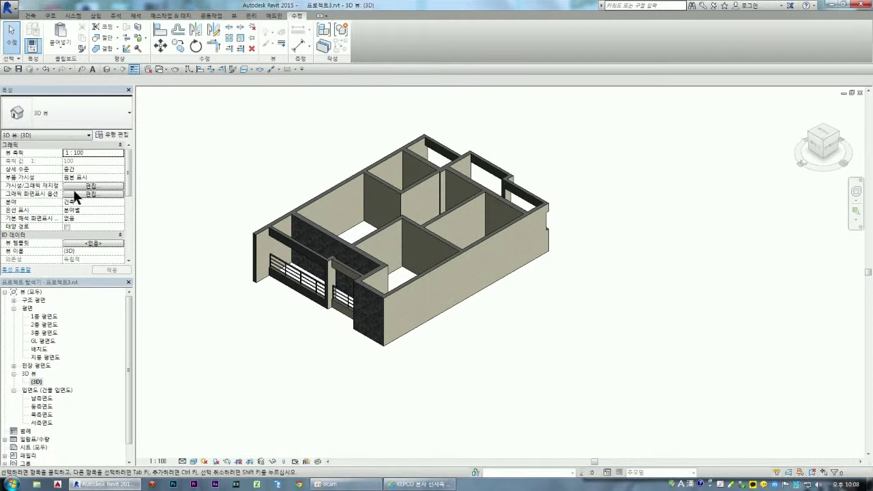
scroll(517, 185, "up", 3)
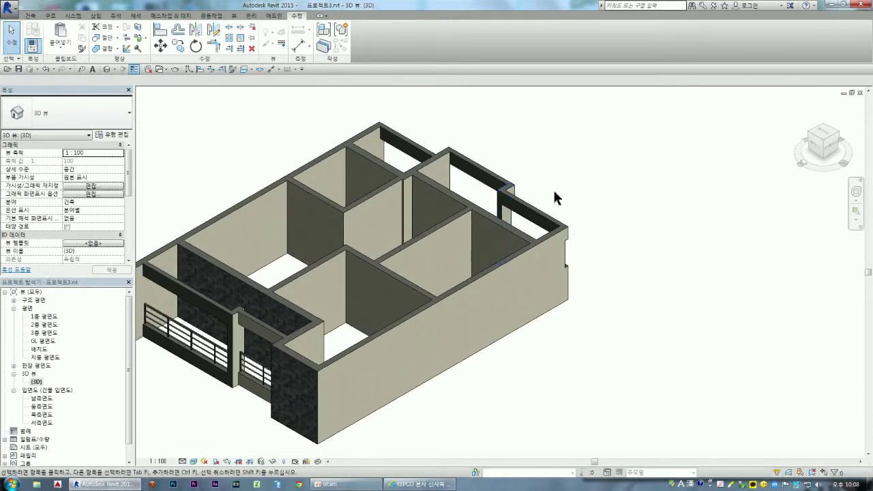
double_click(47, 317)
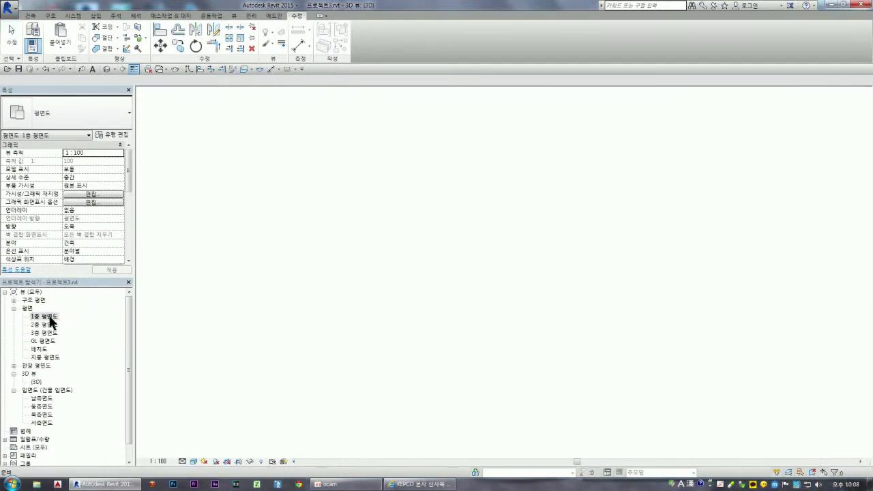
scroll(320, 341, "down", 2)
scroll(381, 81, "up", 2)
scroll(384, 82, "up", 2)
scroll(396, 92, "up", 2)
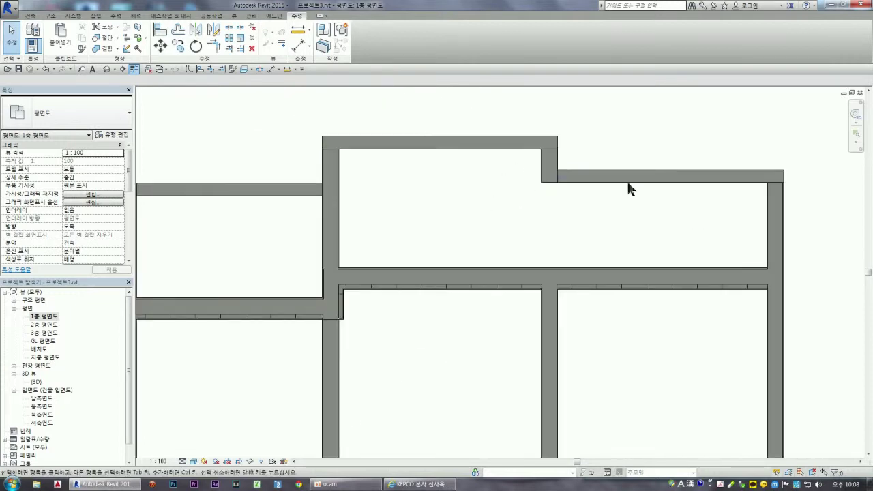
scroll(425, 308, "down", 2)
scroll(316, 191, "up", 2)
scroll(315, 198, "up", 2)
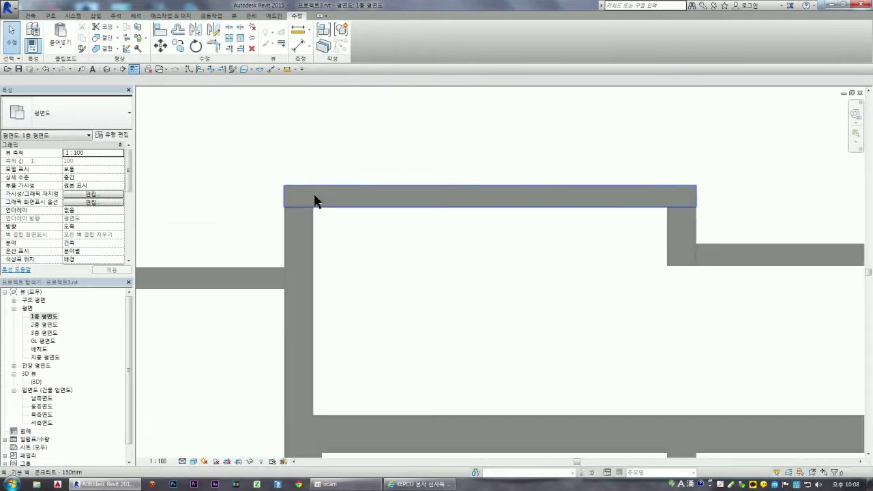
scroll(316, 195, "down", 2)
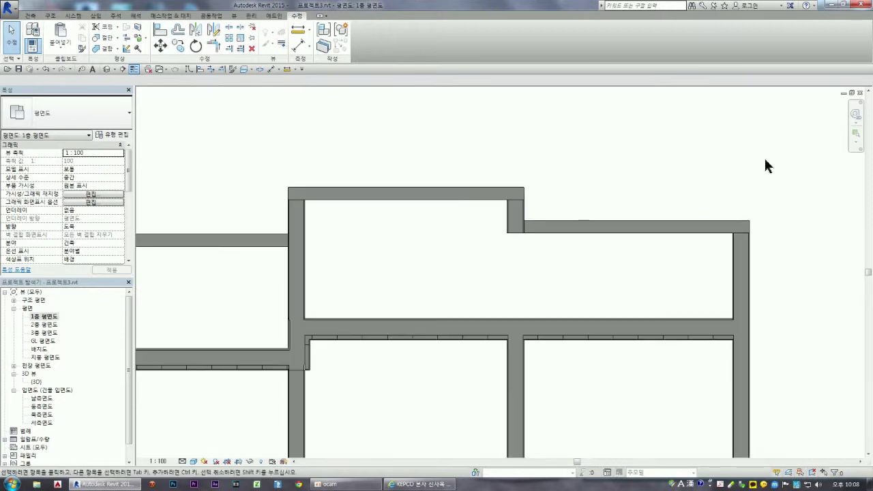
double_click(36, 382)
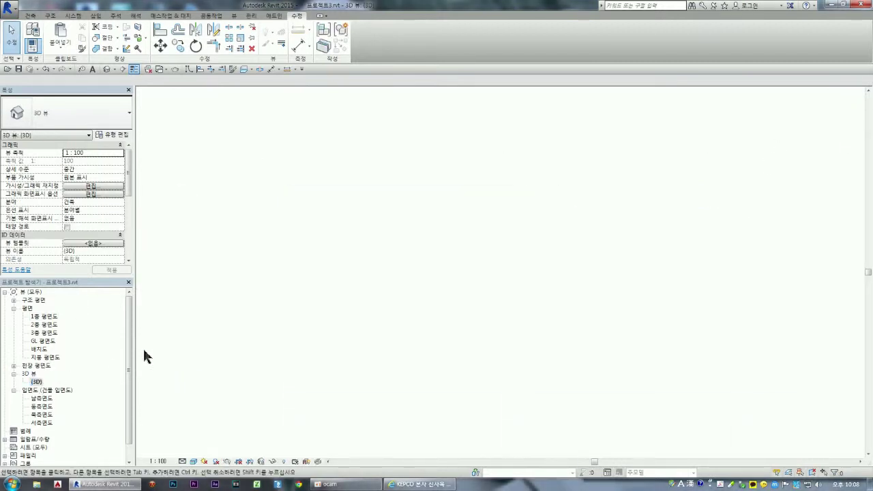
mouse_move(824, 141)
left_click(840, 135)
scroll(648, 328, "up", 5)
scroll(508, 338, "up", 1)
scroll(487, 341, "up", 2)
scroll(464, 362, "up", 1)
left_click(448, 376)
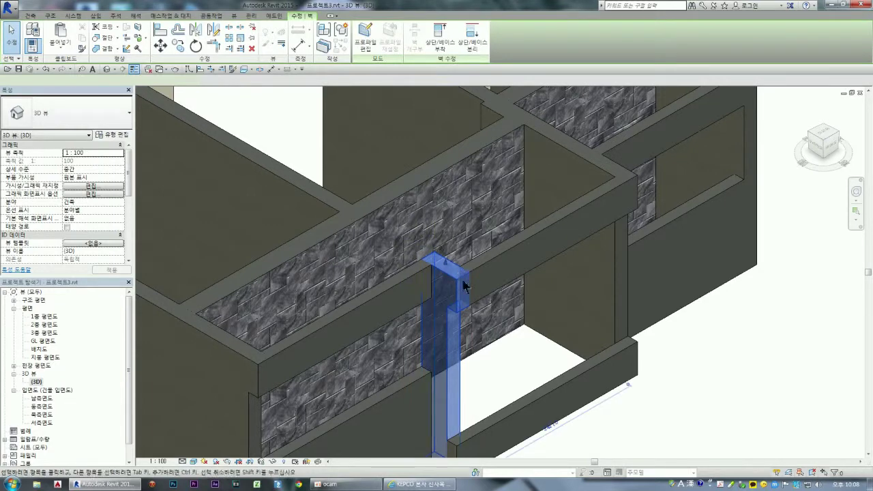
scroll(476, 305, "down", 1)
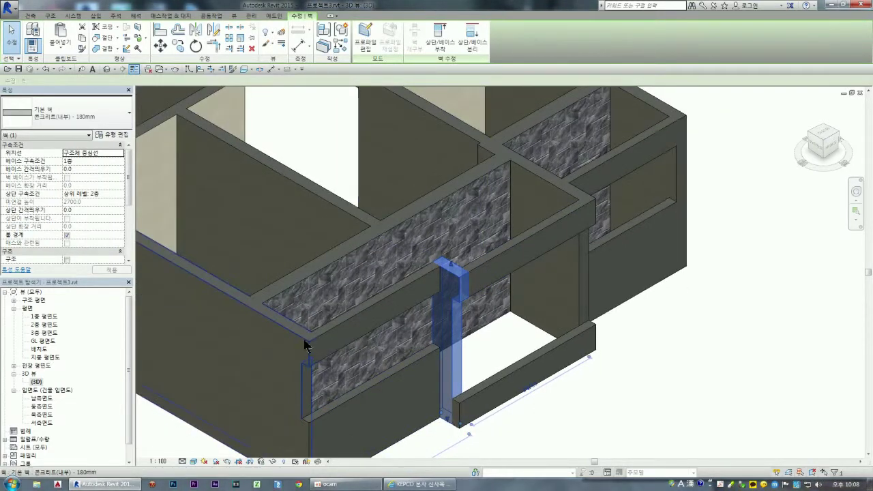
left_click(550, 432)
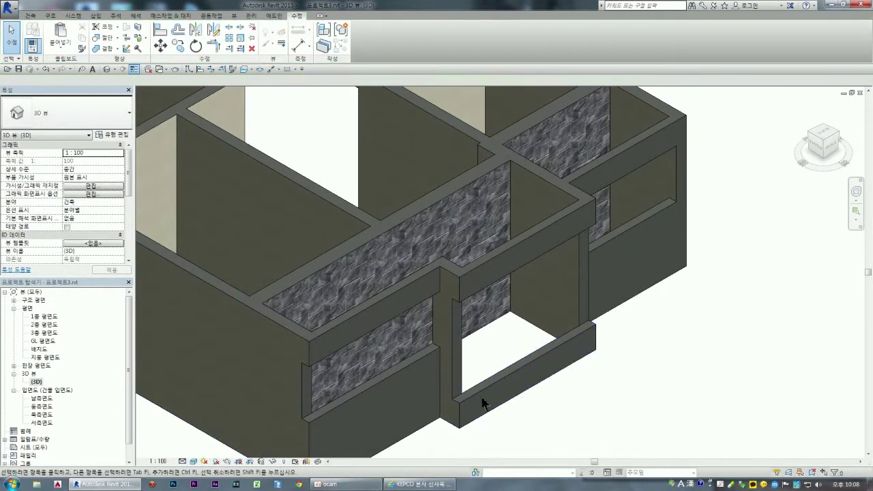
left_click(483, 402)
left_click(520, 251)
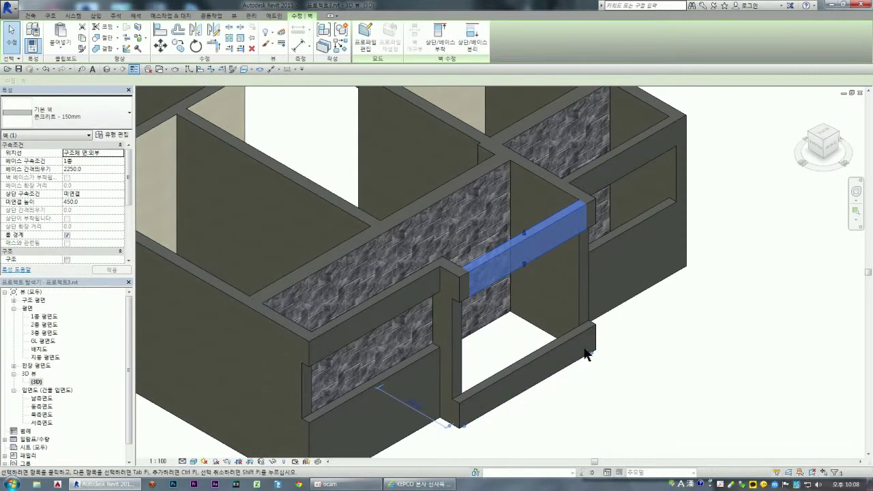
left_click(621, 356)
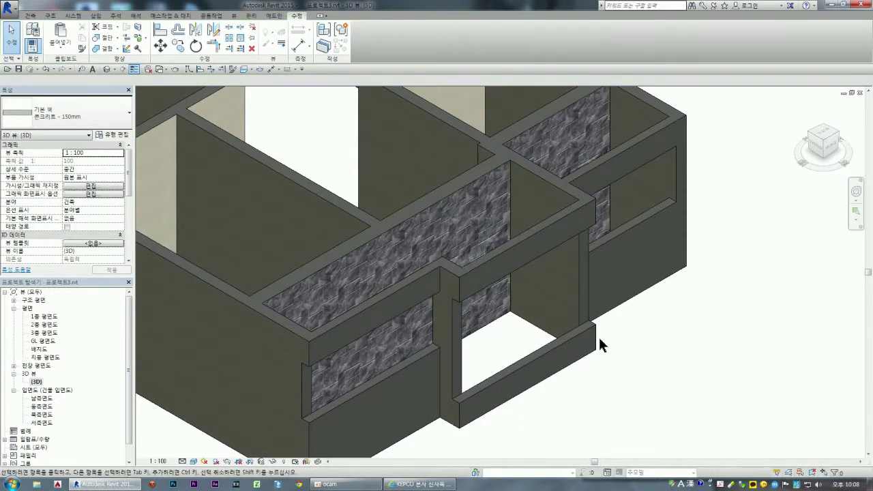
left_click(580, 270)
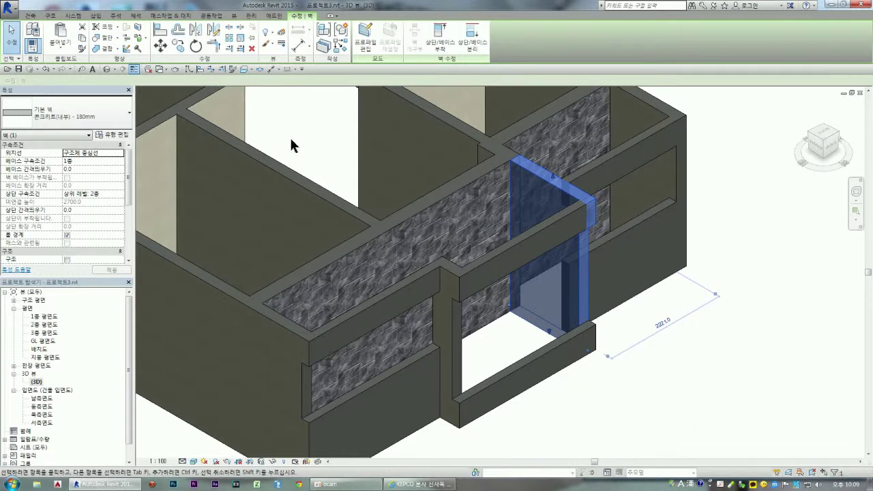
left_click(502, 250)
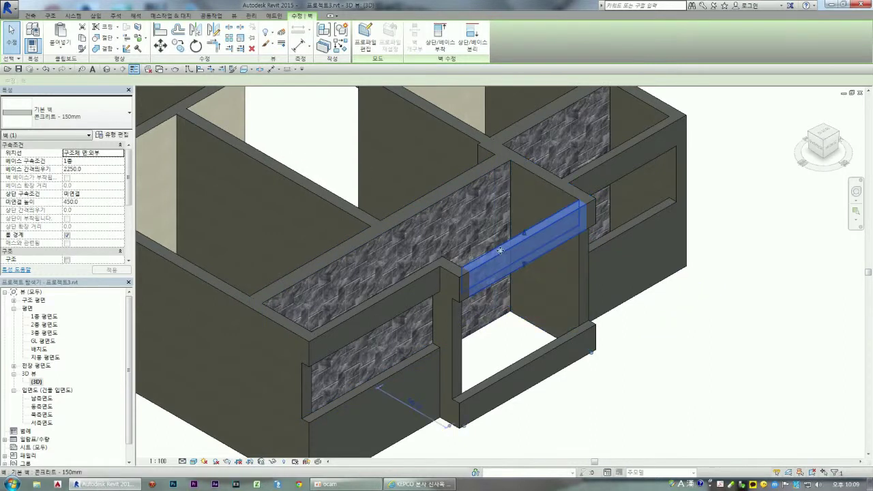
left_click(703, 331)
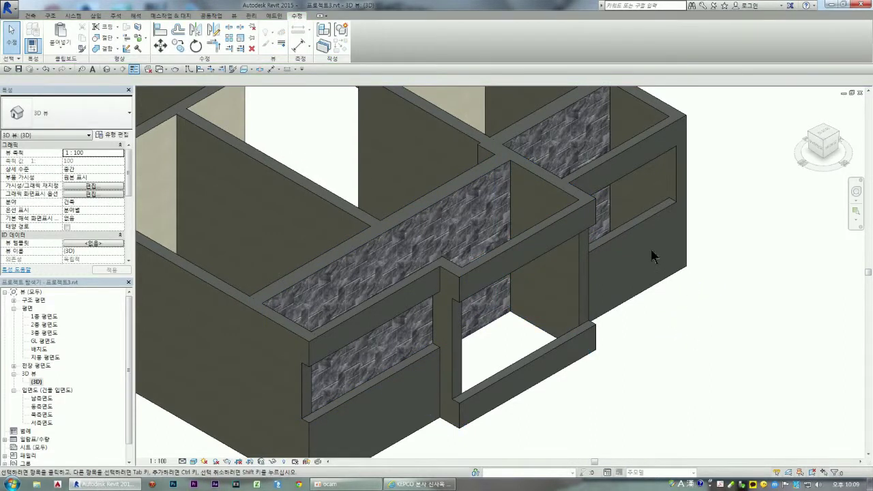
left_click(681, 170)
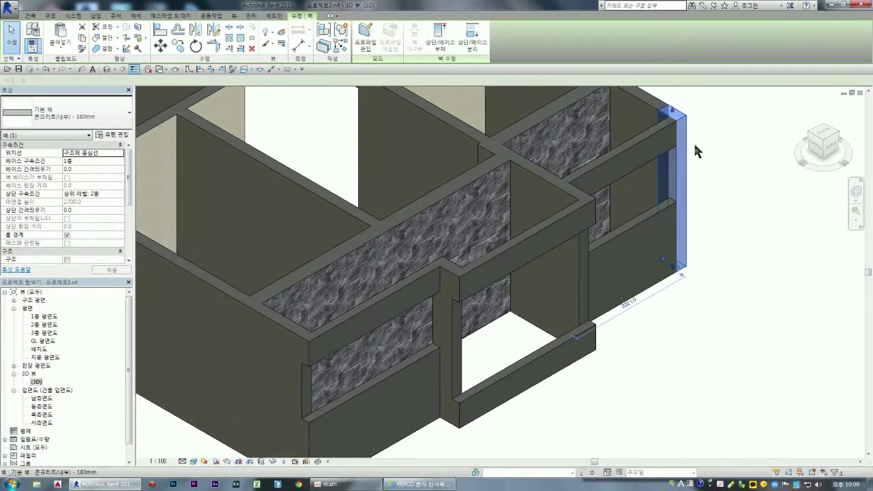
left_click(753, 249)
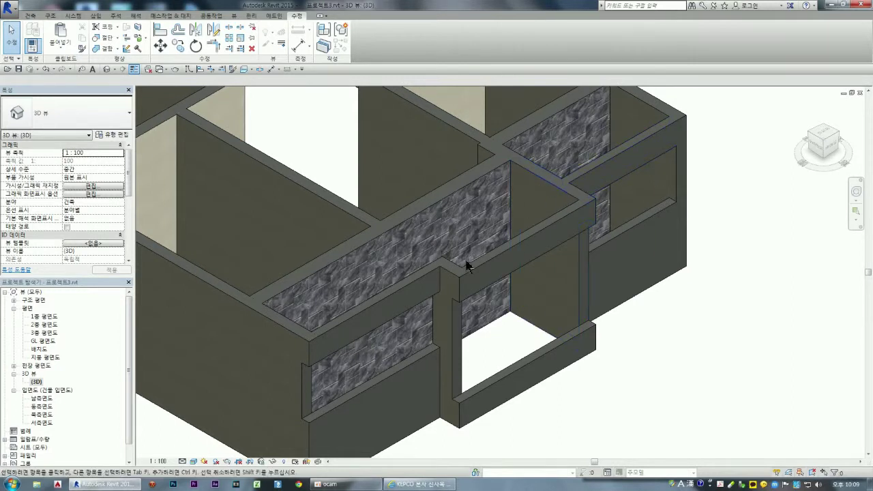
double_click(44, 316)
Step: Sketch a railing path along the top wall, then delete that sketch line
scroll(332, 188, "up", 2)
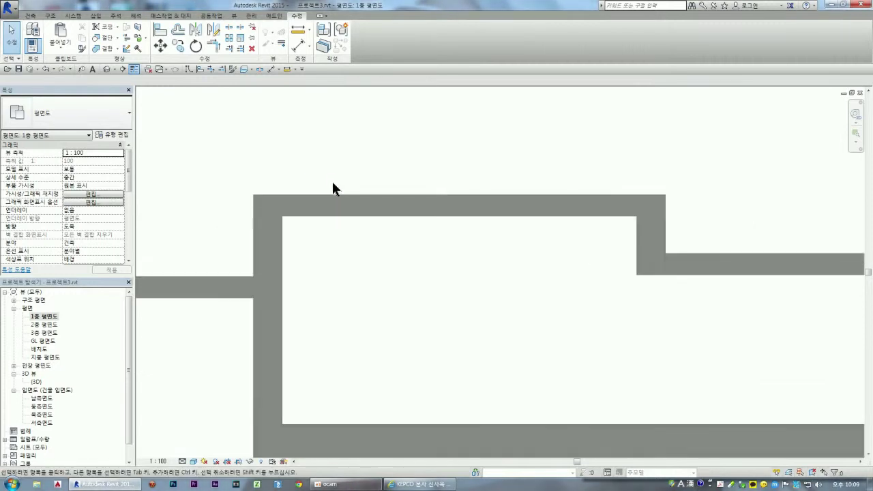
scroll(333, 188, "up", 1)
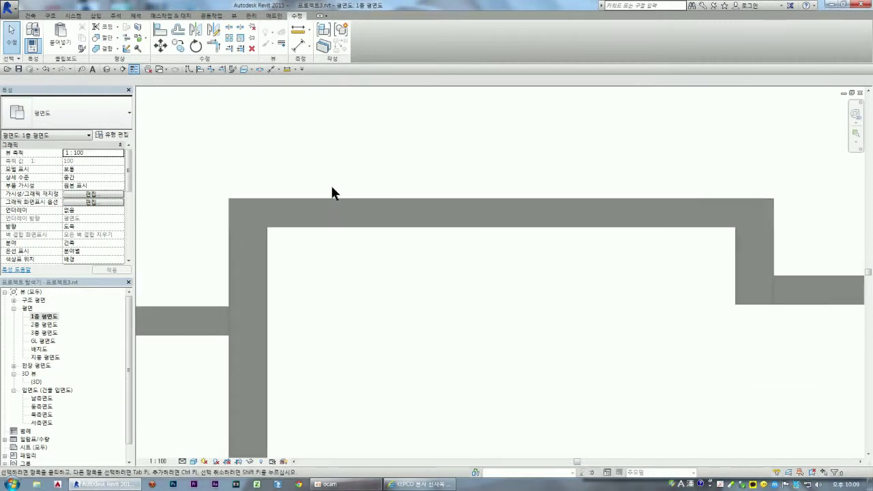
left_click(31, 16)
left_click(260, 37)
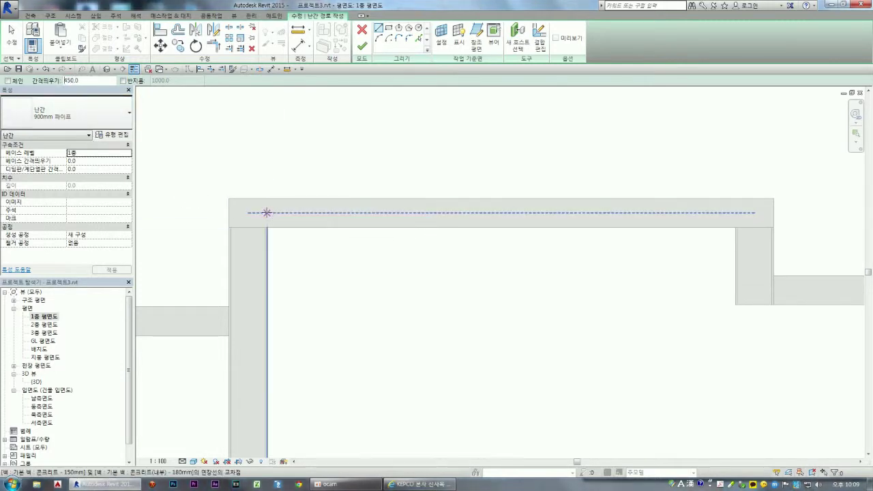
left_click(267, 213)
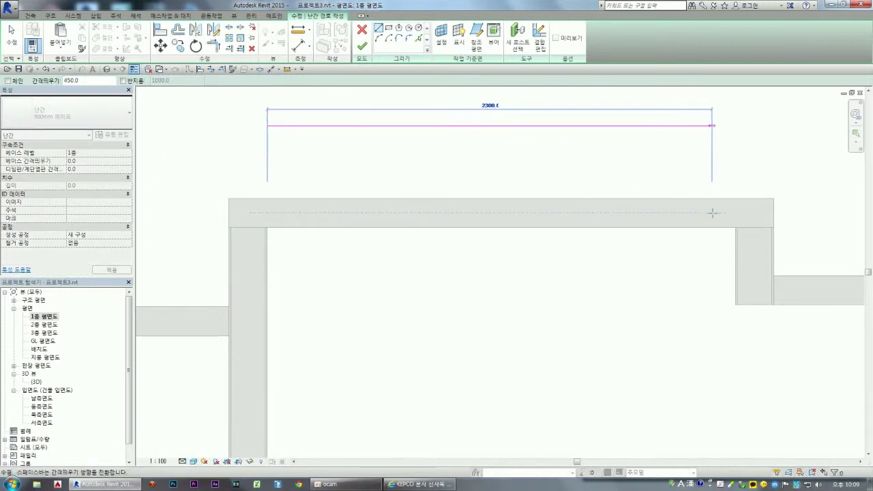
left_click(736, 213)
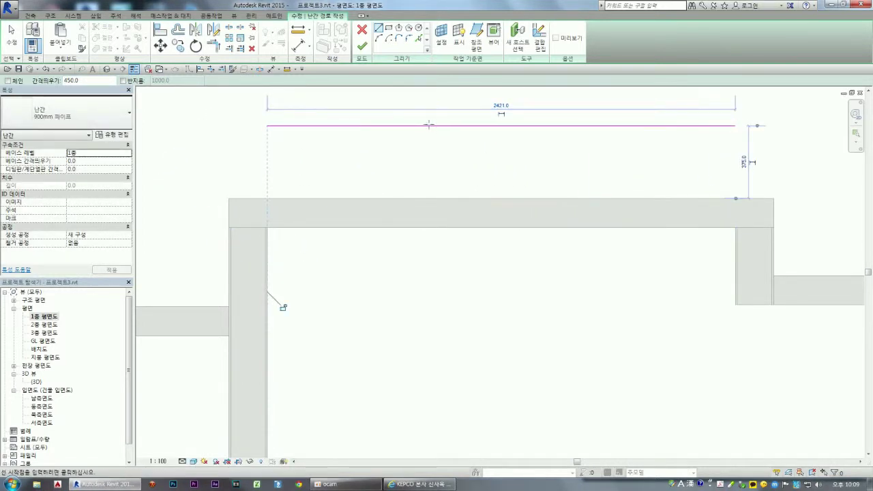
left_click(362, 48)
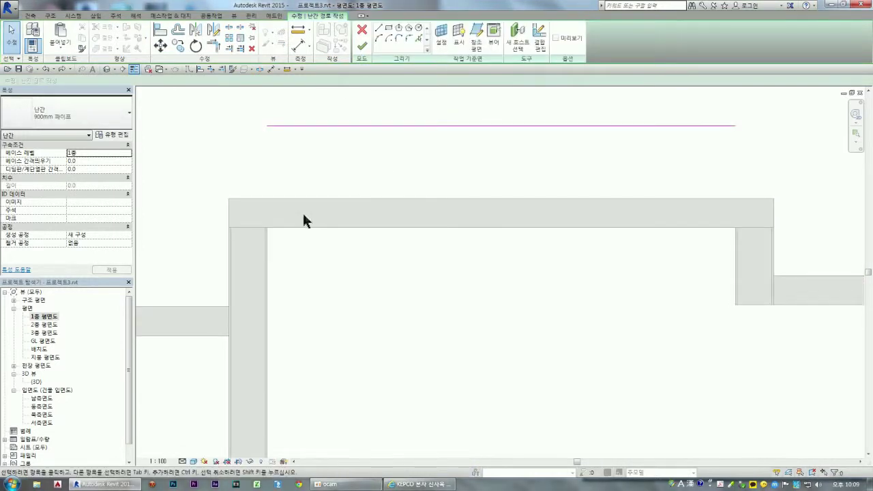
left_click(371, 126)
key("Delete")
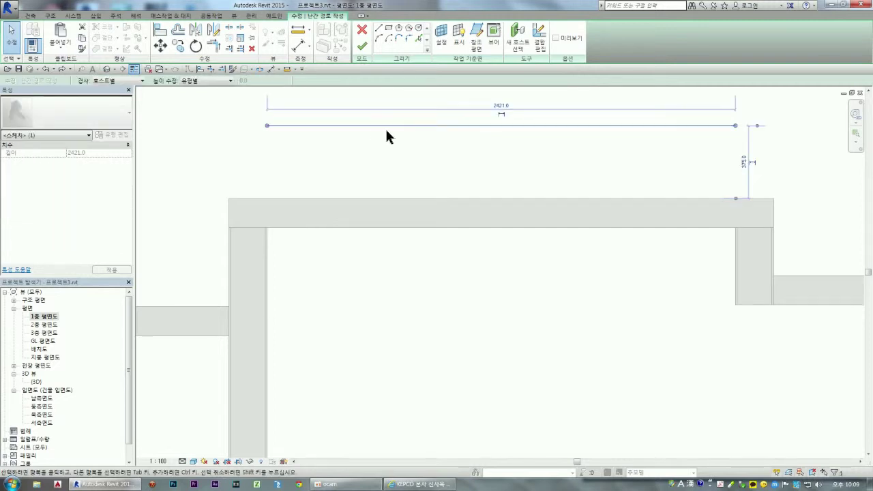
Step: Set Base Offset to 450 and redraw the 2421-long path along the wall centre
left_click(380, 30)
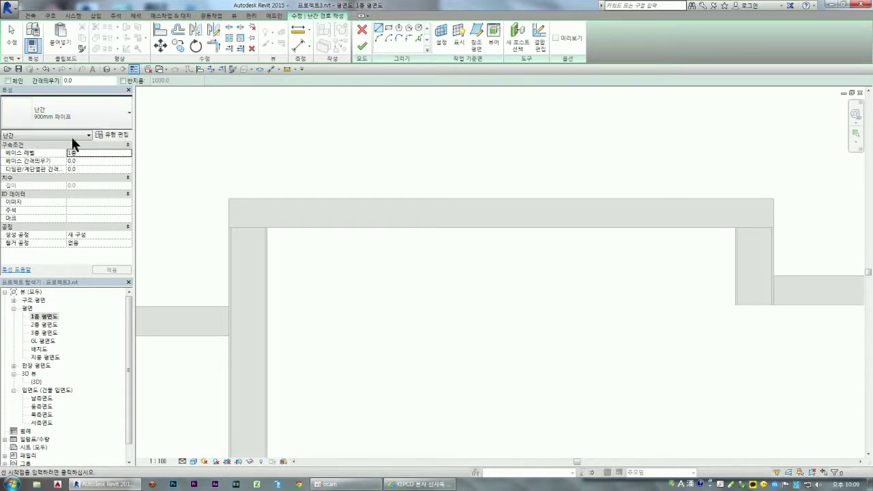
left_click(88, 161)
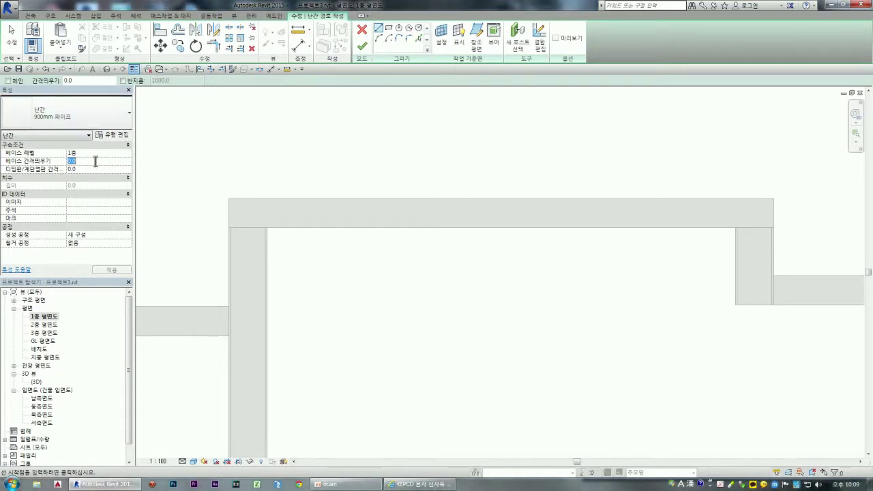
type("450")
key("Return")
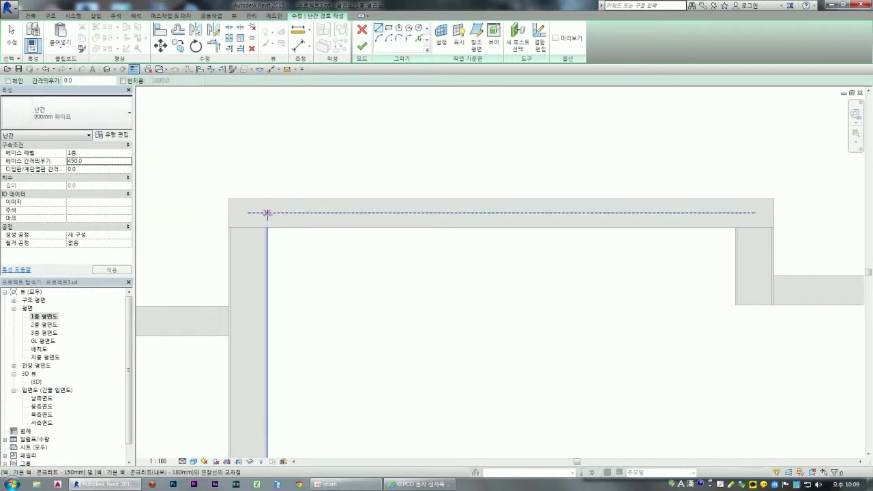
left_click(266, 213)
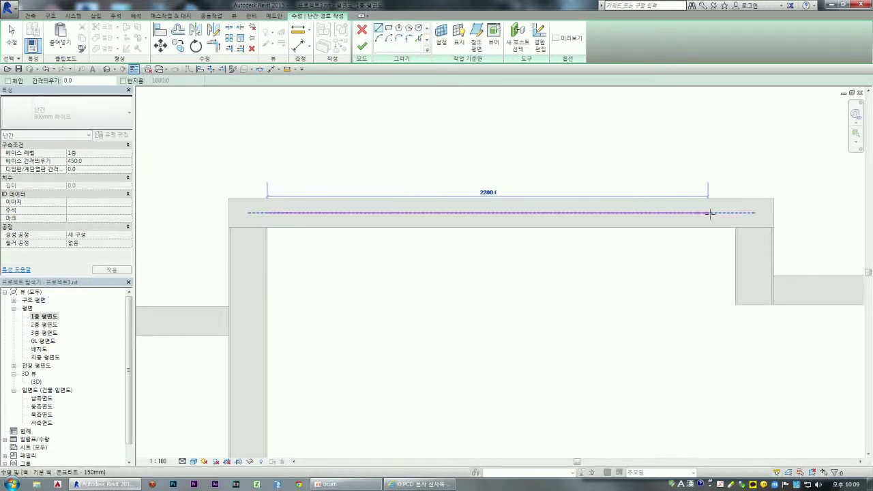
left_click(735, 213)
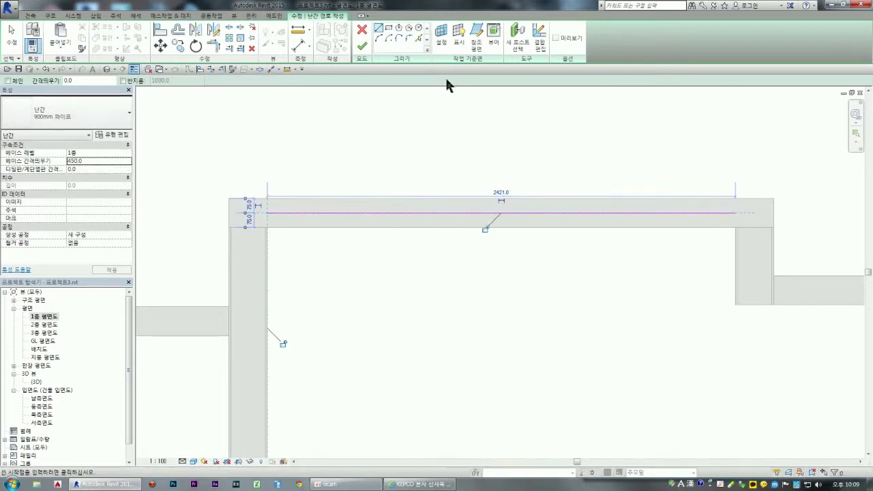
left_click(363, 47)
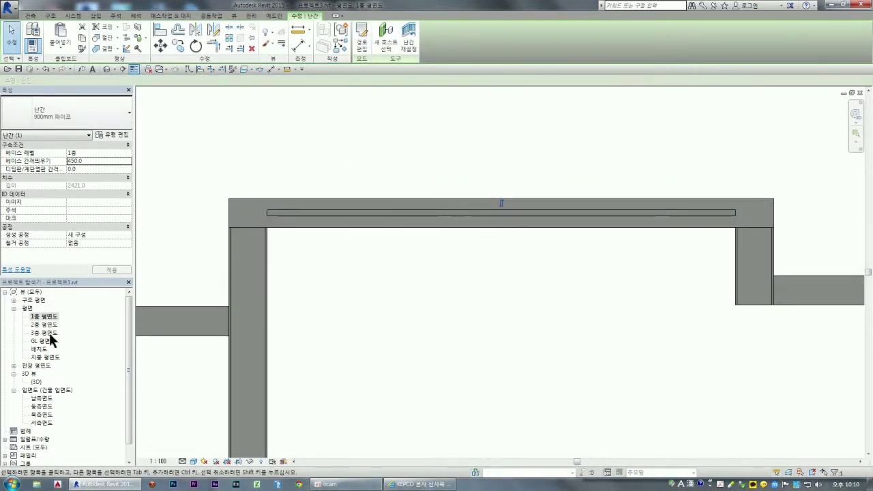
Step: Open the 3D view and zoom in on the wall opening with the new railing
double_click(36, 381)
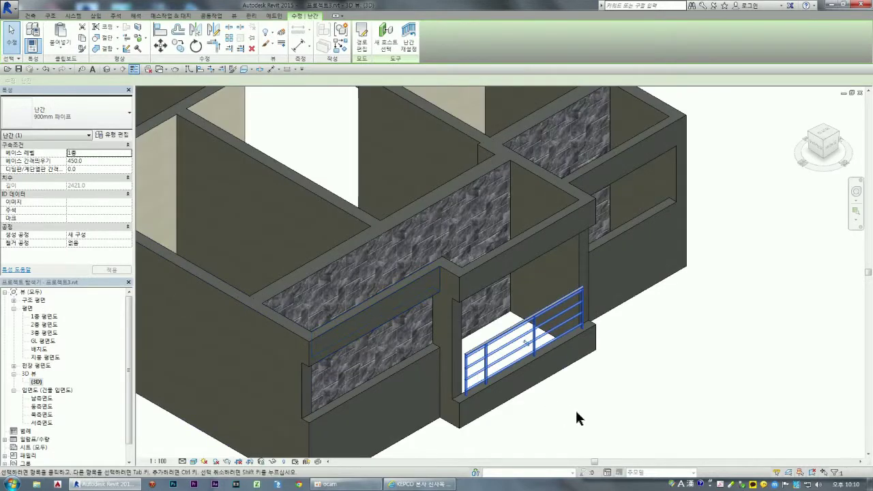
left_click(576, 413)
scroll(455, 356, "up", 2)
scroll(456, 355, "up", 3)
left_click(464, 345)
scroll(531, 302, "down", 3)
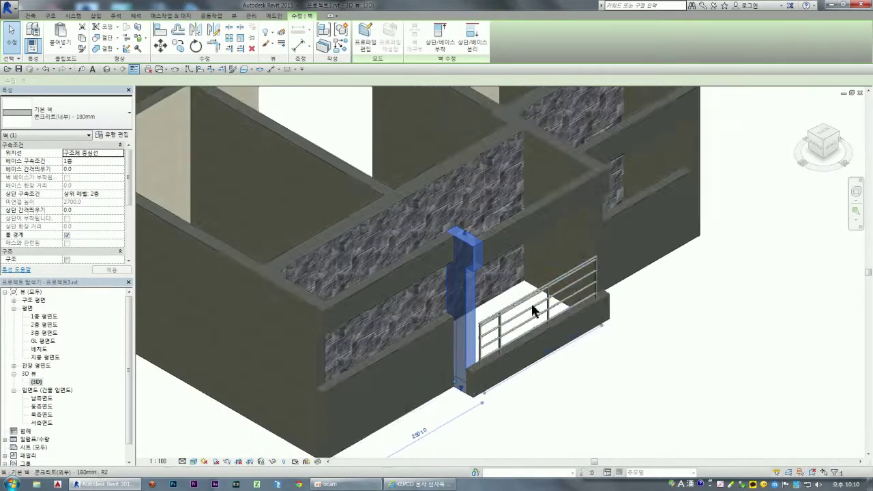
scroll(550, 304, "down", 2)
scroll(558, 327, "down", 2)
scroll(558, 328, "down", 1)
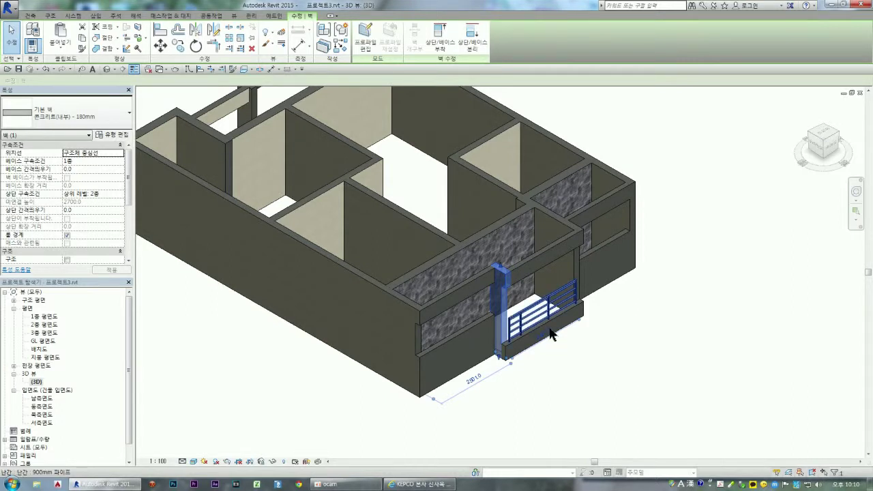
Step: Select the new railing to inspect it, then pick the first-floor plan
scroll(546, 322, "up", 3)
left_click(512, 308)
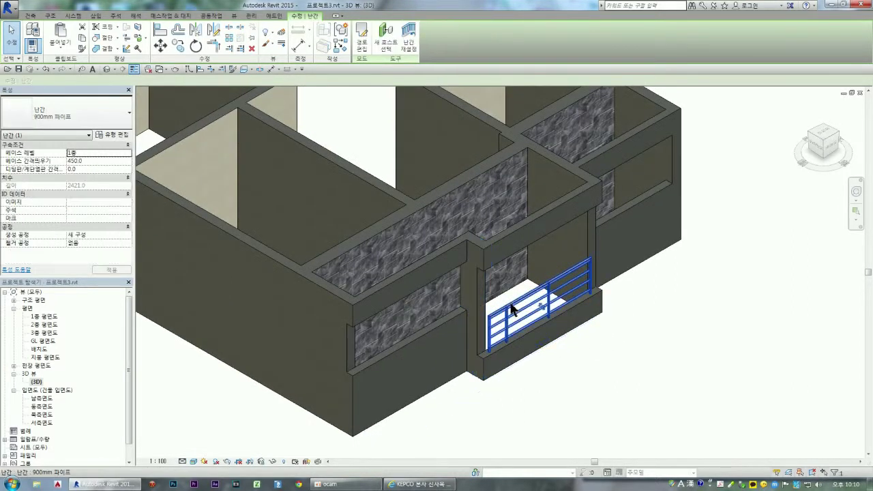
scroll(512, 308, "up", 2)
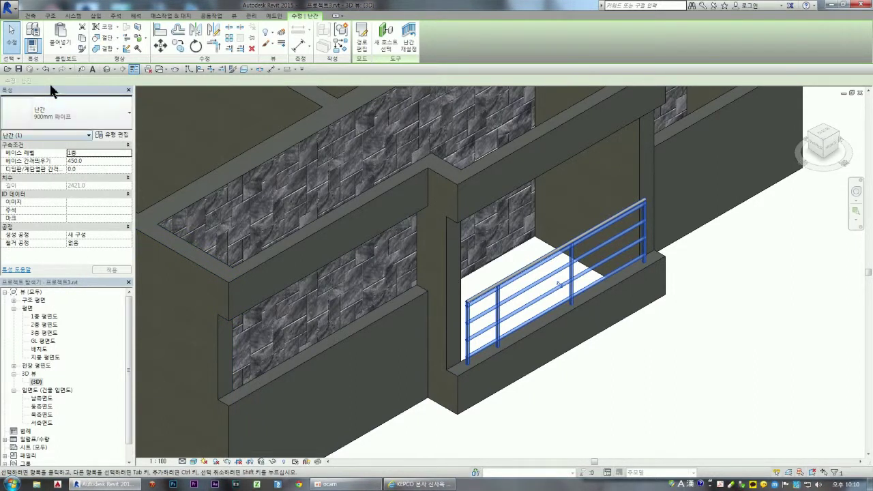
left_click(46, 317)
Step: Open 1층 평면도 and zoom to show the whole house outline
double_click(48, 321)
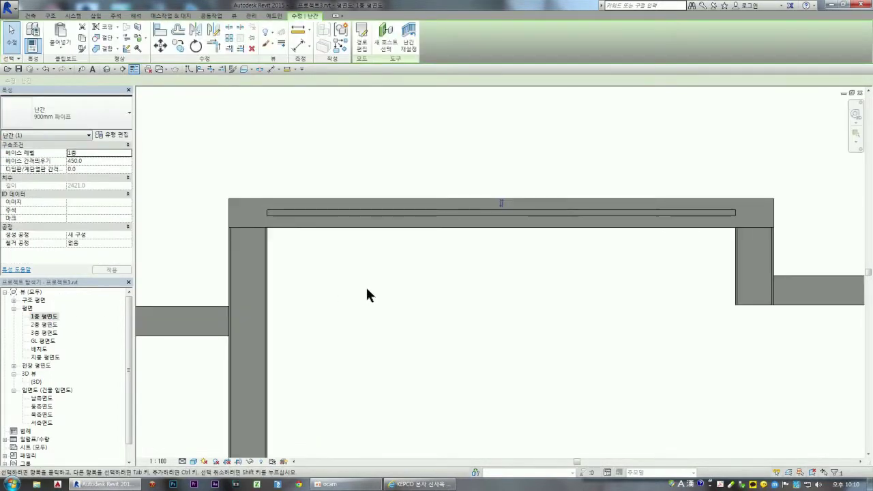
scroll(421, 217, "down", 3)
scroll(439, 234, "down", 2)
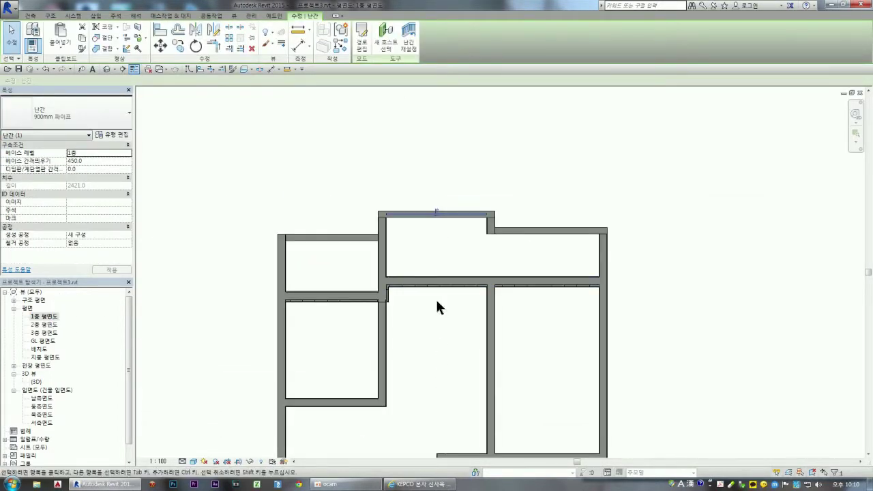
scroll(436, 300, "down", 1)
scroll(426, 341, "down", 2)
scroll(413, 355, "down", 1)
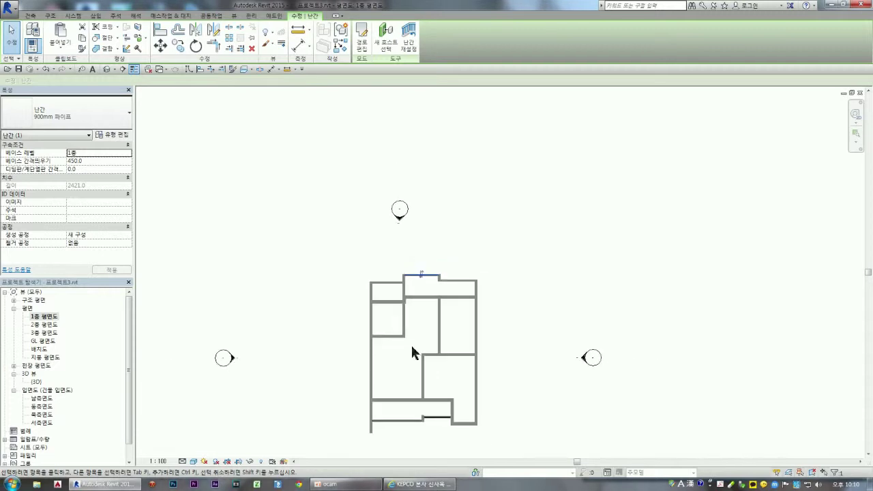
scroll(413, 408, "up", 1)
scroll(437, 399, "up", 1)
scroll(488, 384, "up", 2)
scroll(493, 384, "down", 1)
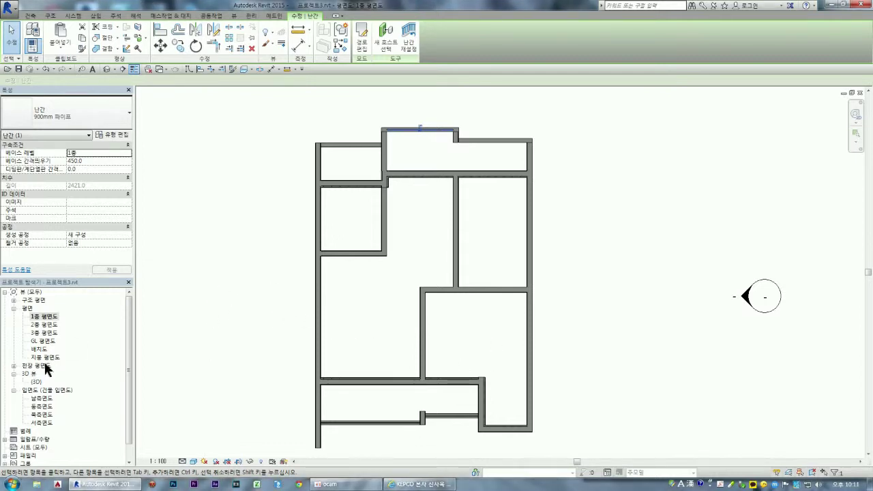
Step: Bring up the railing's context options and the Temporary Hide/Isolate menu
right_click(254, 213)
mouse_move(291, 272)
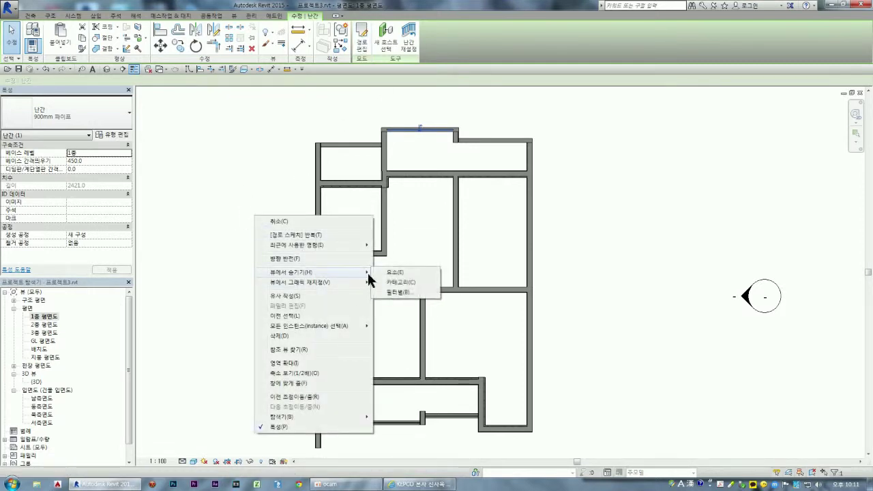
left_click(280, 259)
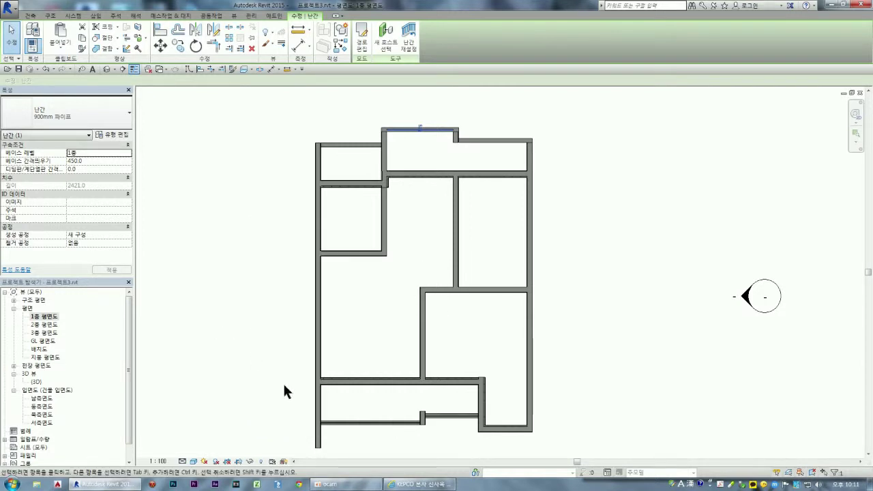
left_click(249, 462)
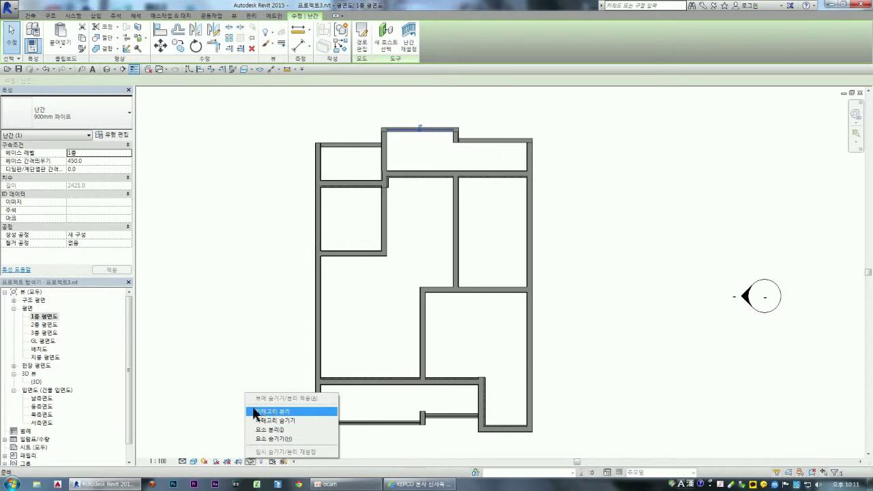
Step: Reveal hidden elements, unhide the UN24.DWG import in the view, and turn reveal mode off
left_click(225, 403)
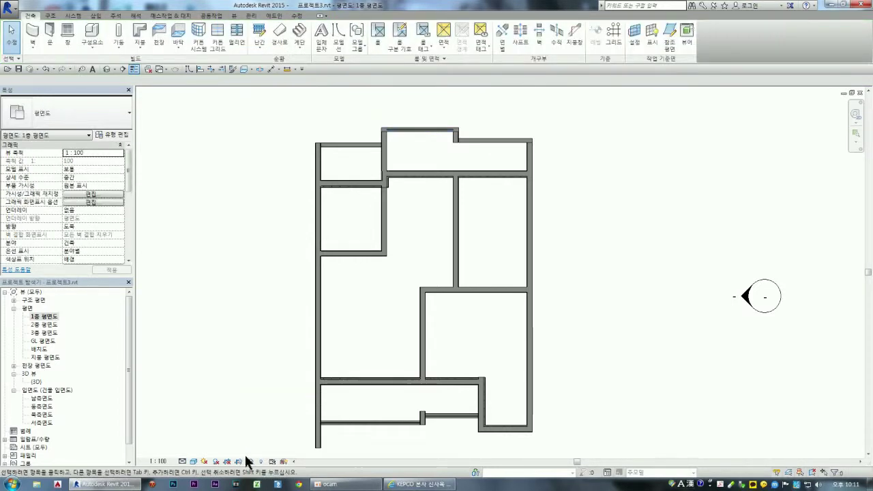
left_click(262, 462)
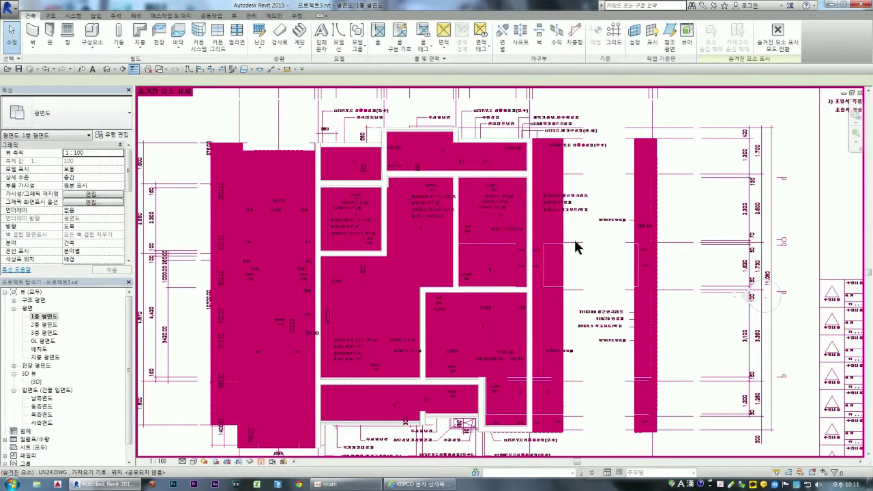
left_click(754, 253)
right_click(750, 253)
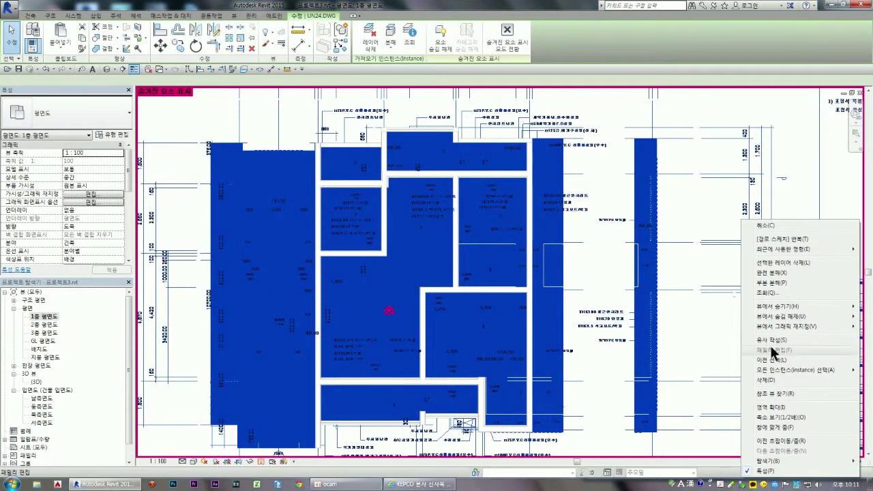
mouse_move(781, 316)
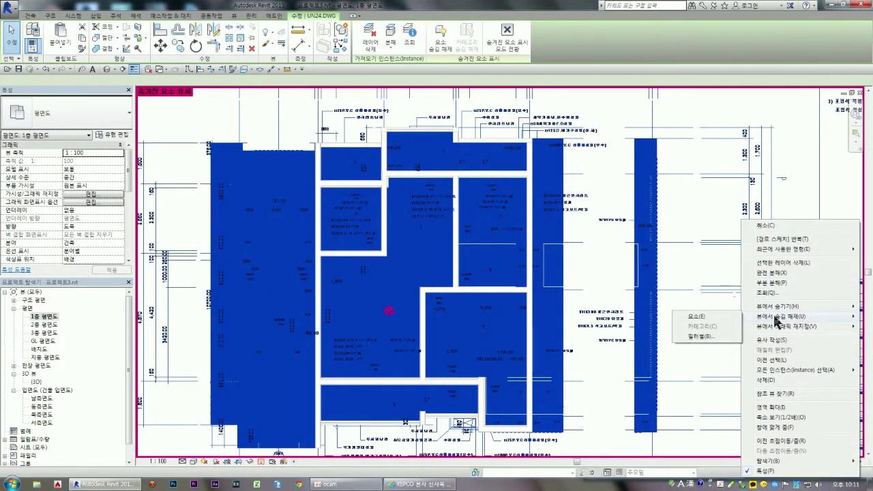
left_click(696, 317)
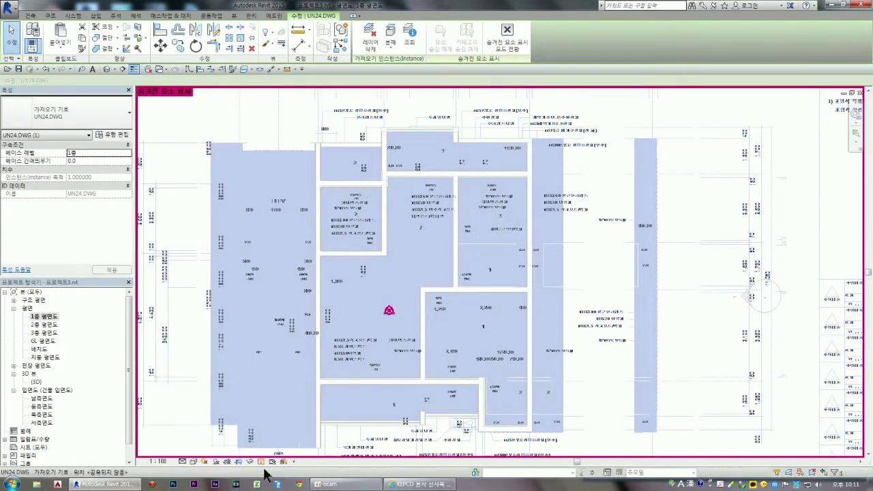
left_click(261, 462)
scroll(572, 356, "down", 3)
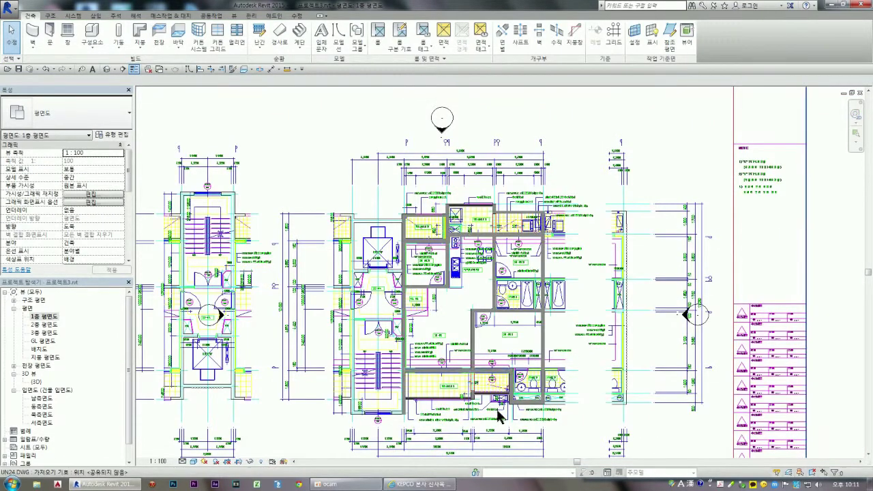
Step: Zoom into the 침실1 area and start the Wall tool
scroll(511, 403, "up", 3)
scroll(555, 351, "up", 2)
scroll(550, 353, "up", 2)
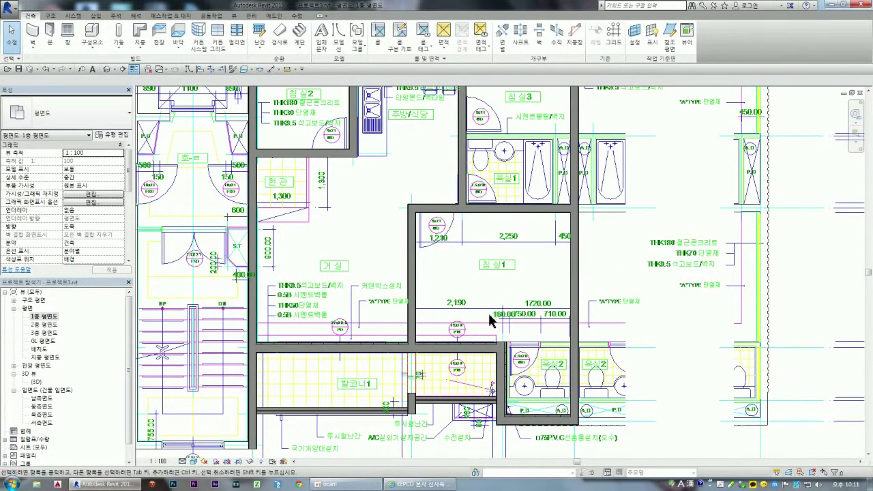
scroll(482, 338, "down", 3)
scroll(487, 254, "up", 4)
scroll(488, 253, "down", 1)
scroll(487, 253, "down", 1)
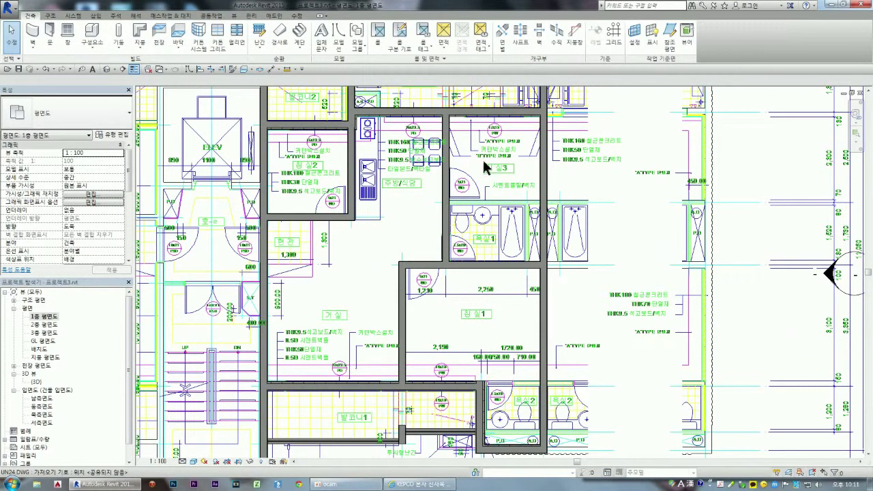
scroll(476, 279, "down", 1)
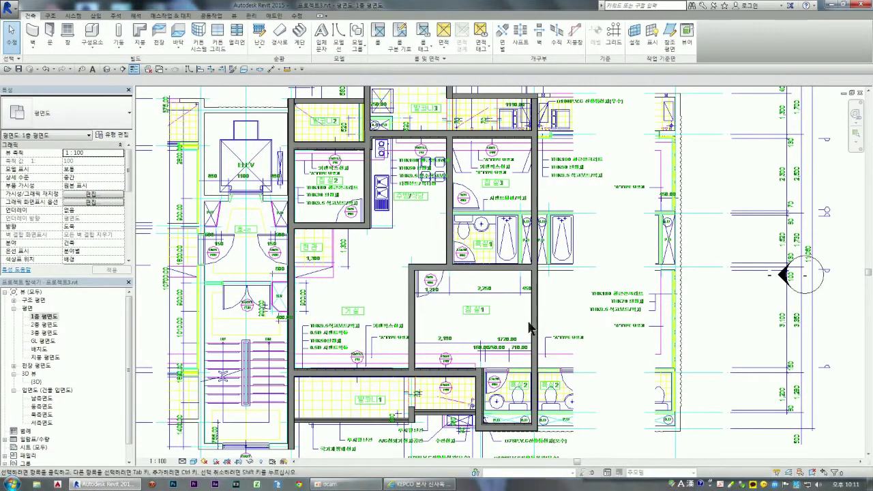
scroll(509, 383, "up", 2)
scroll(508, 382, "up", 1)
scroll(508, 382, "up", 1)
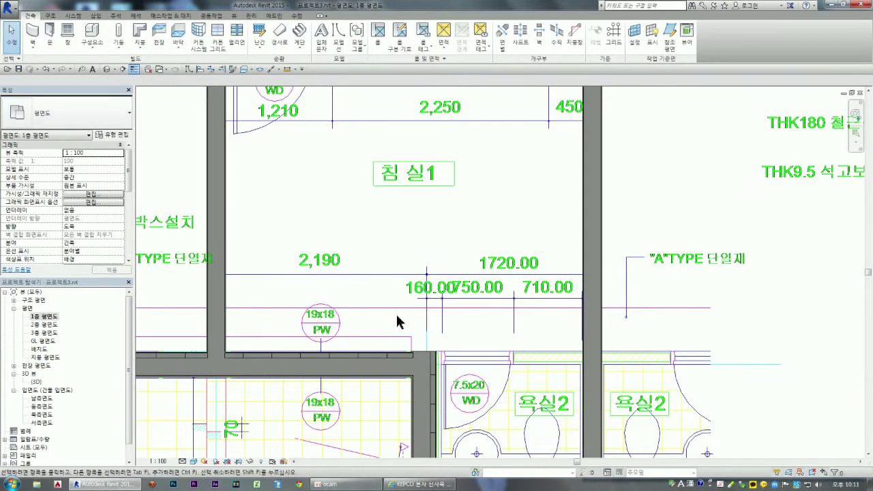
left_click(32, 37)
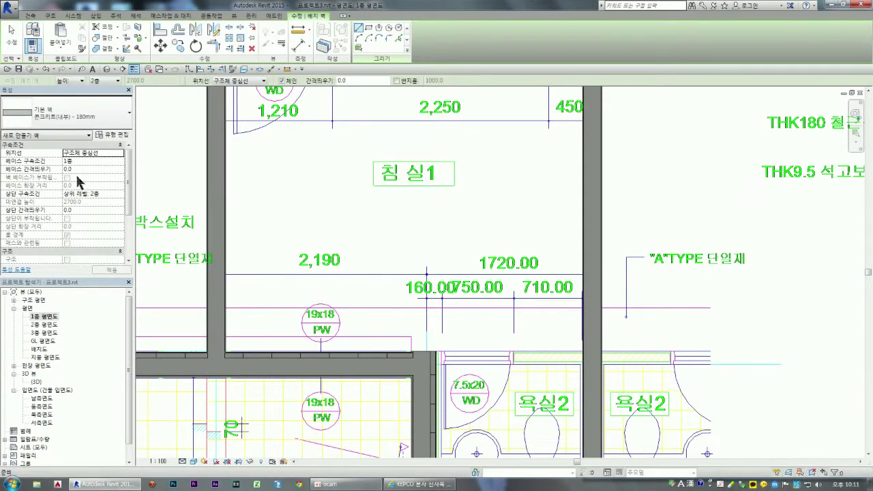
Step: Choose Basic Wall 일반 - 90mm 벽돌벽 from the wall type list
left_click(66, 115)
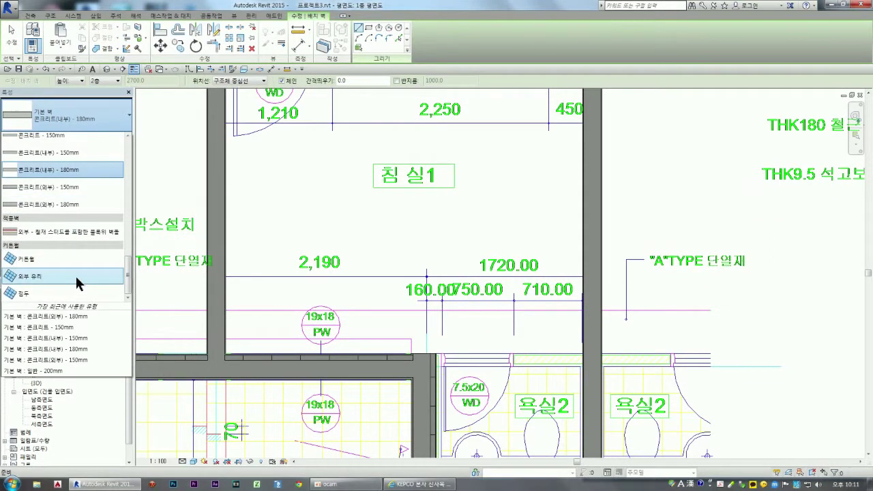
scroll(75, 260, "up", 2)
scroll(76, 243, "up", 2)
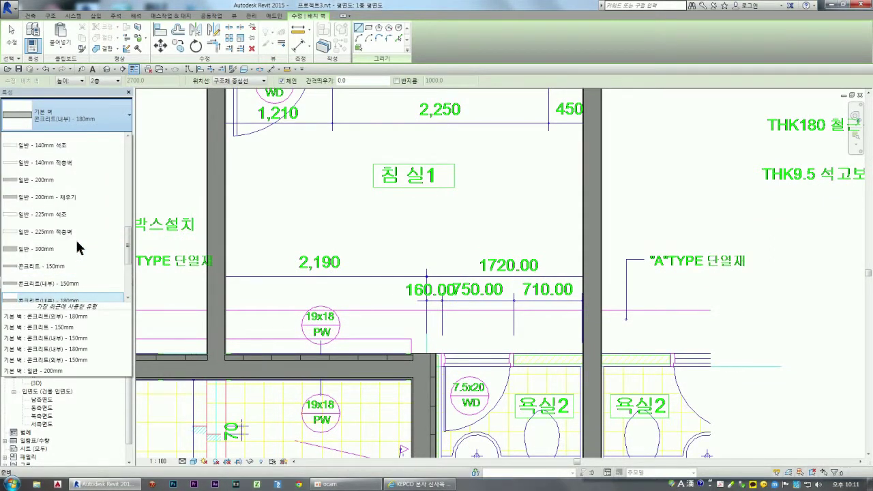
scroll(75, 235, "up", 3)
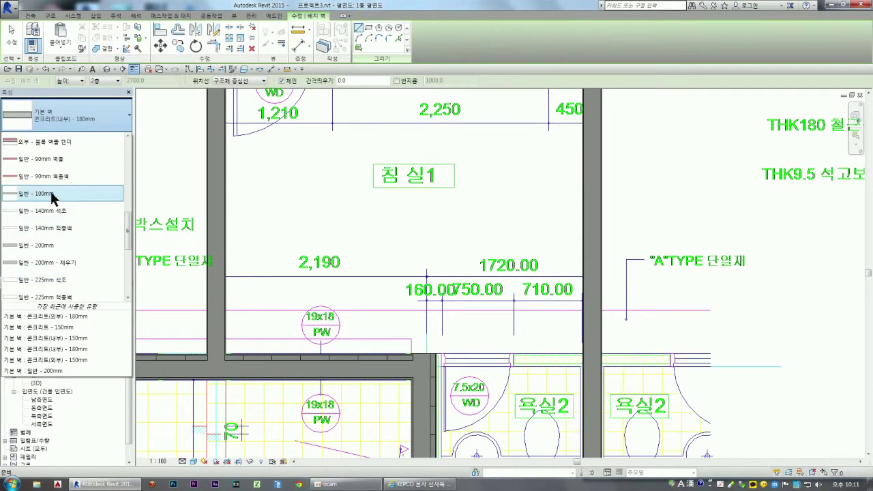
scroll(61, 198, "up", 1)
scroll(72, 202, "up", 1)
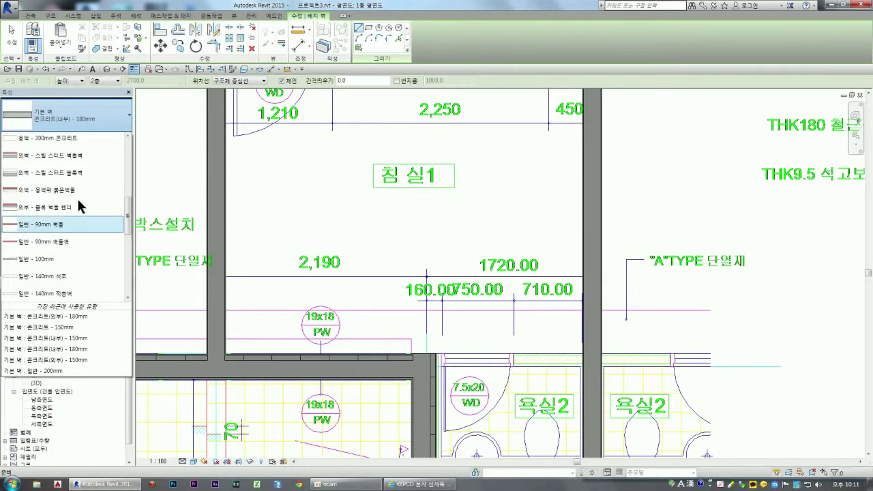
left_click(55, 244)
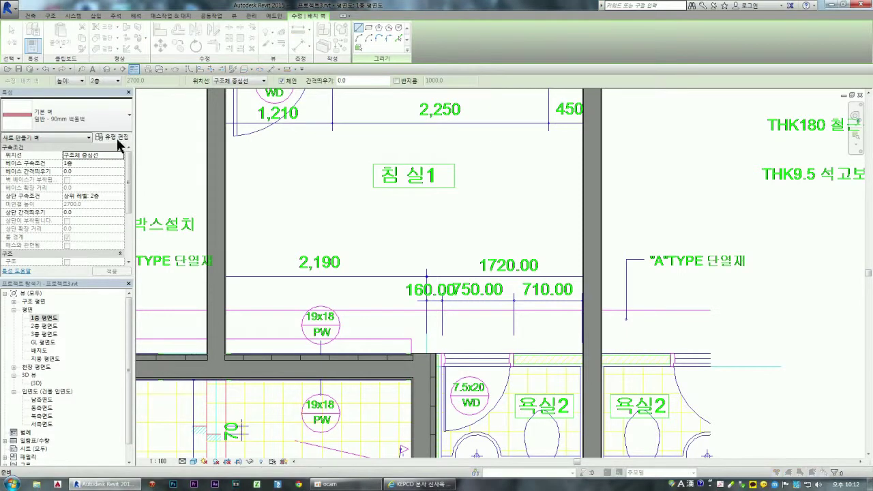
left_click(116, 137)
left_click(501, 185)
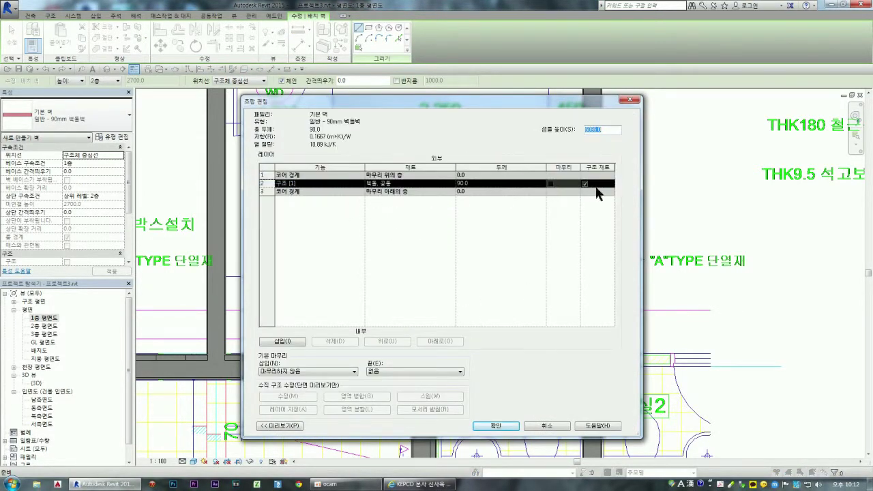
left_click(436, 187)
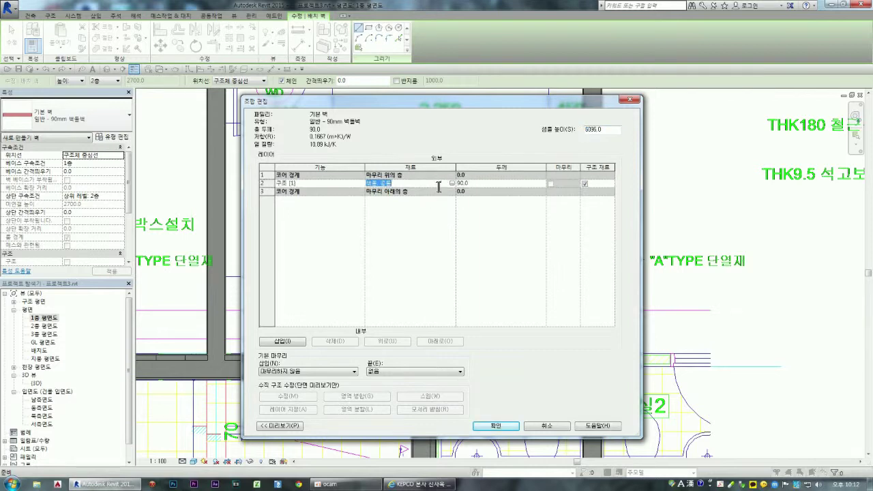
left_click(451, 184)
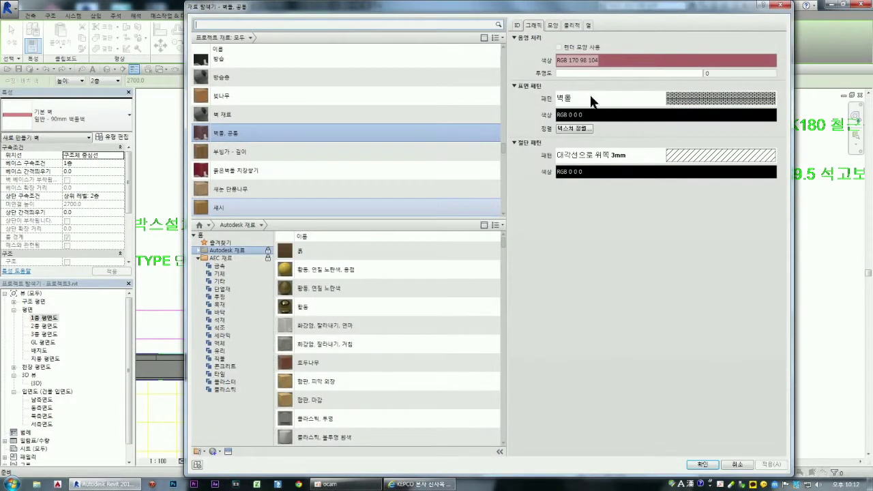
left_click(553, 26)
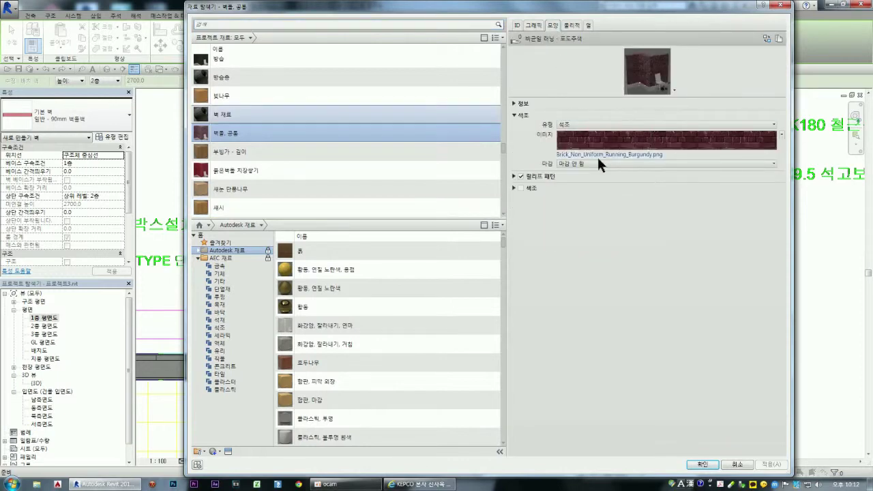
left_click(783, 7)
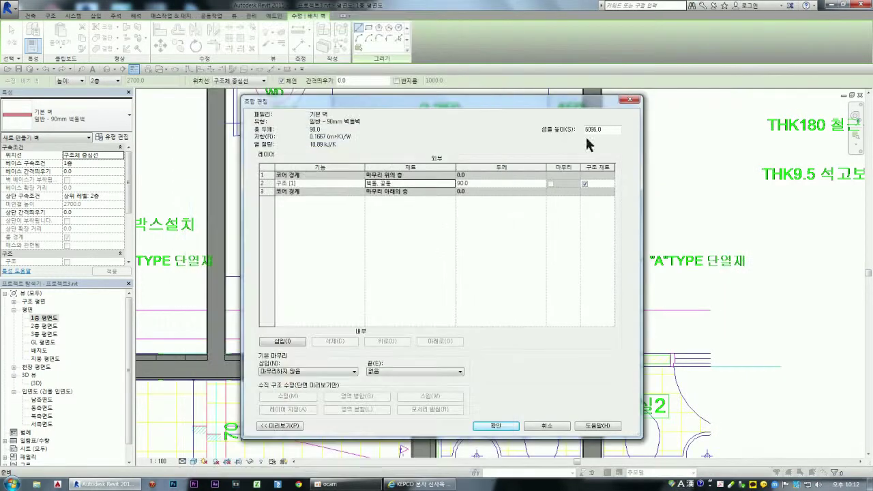
left_click(547, 427)
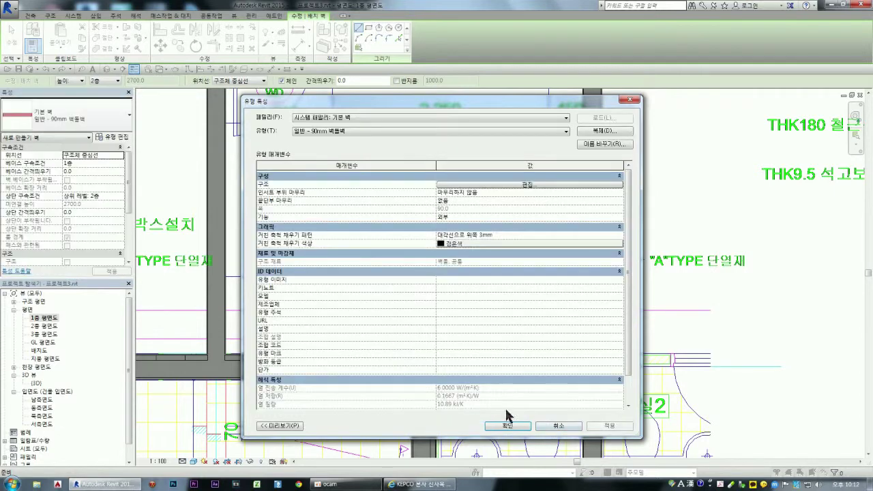
left_click(561, 427)
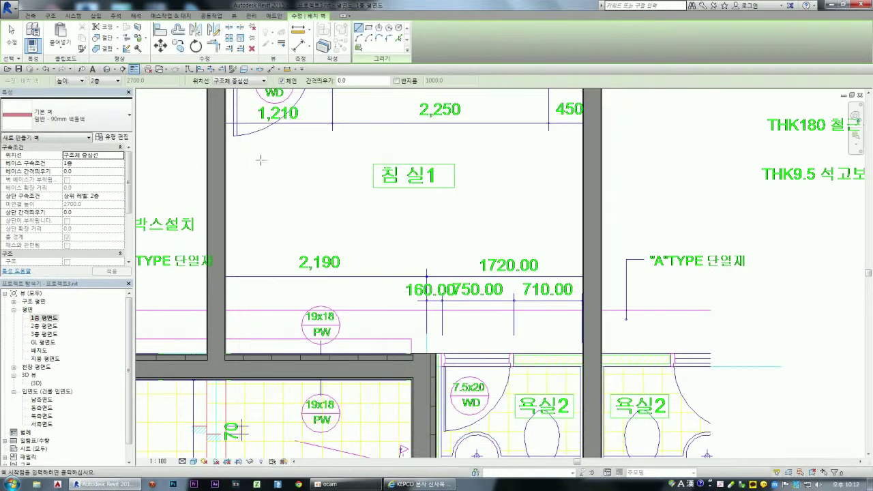
Step: Switch the wall type to 일반 - 100mm and draw the wall below 침실1
left_click(125, 117)
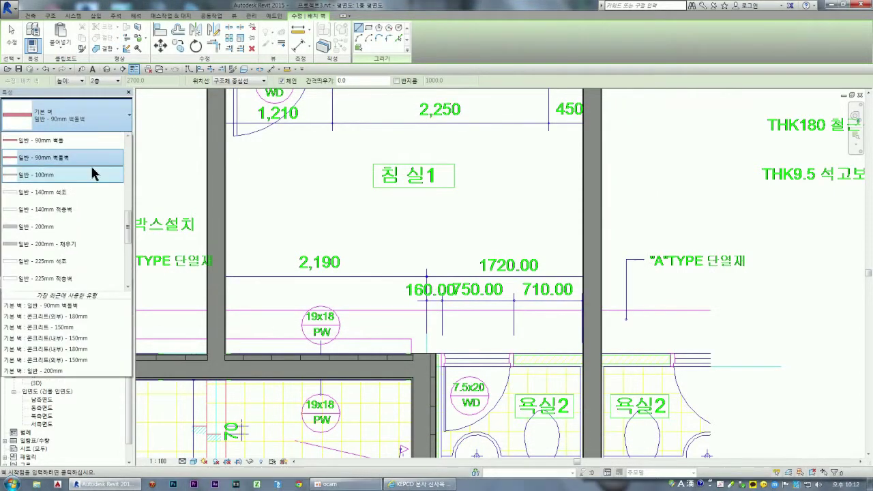
left_click(45, 179)
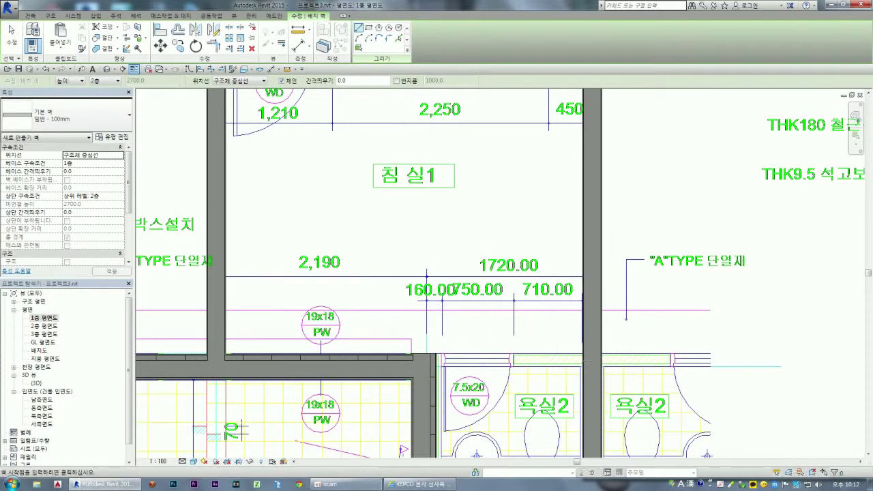
left_click(582, 360)
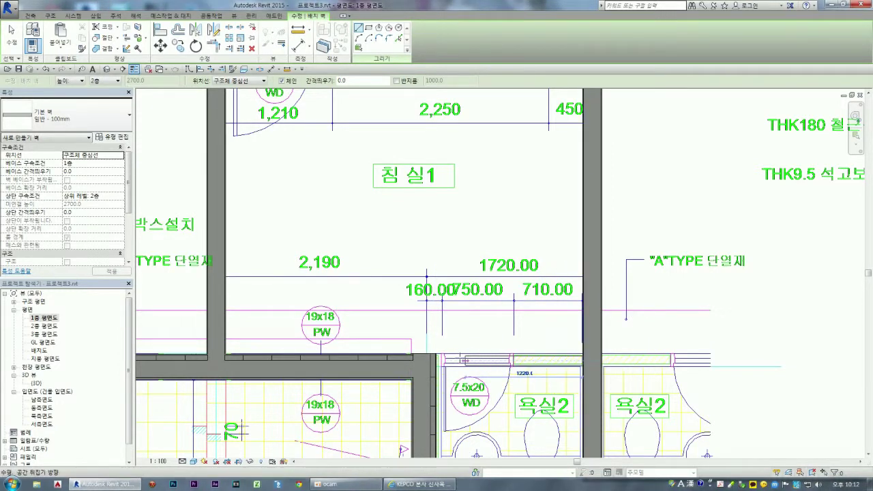
left_click(425, 357)
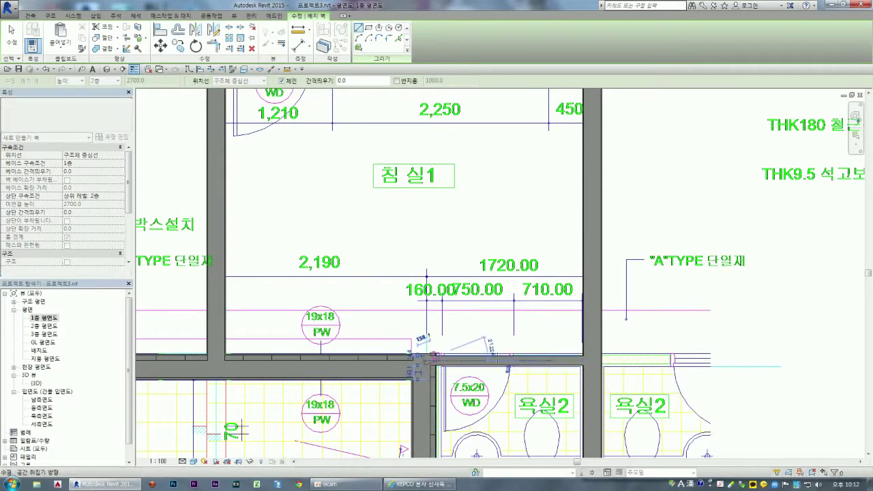
key("Escape")
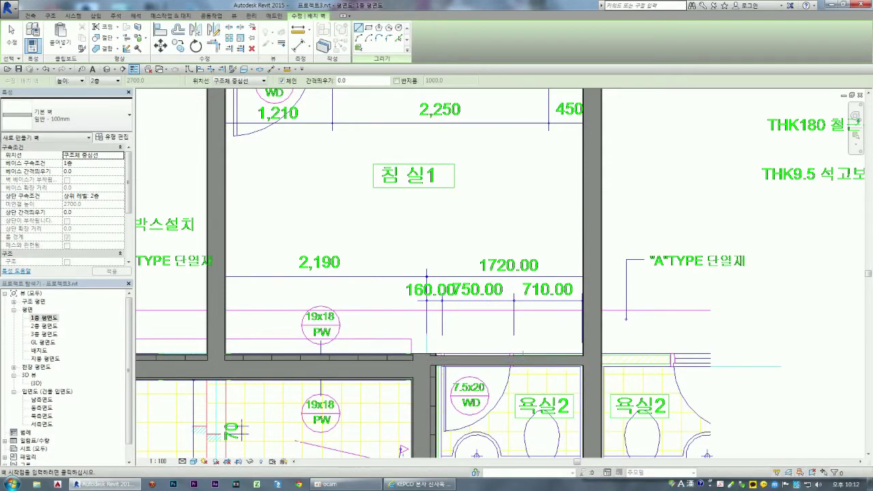
Step: Draw a 100mm wall between 침실3 and 욕실1, ending at the right-hand wall
scroll(519, 294, "down", 2)
scroll(519, 294, "down", 1)
scroll(519, 294, "down", 1)
scroll(518, 293, "down", 2)
scroll(408, 261, "up", 3)
scroll(408, 260, "up", 2)
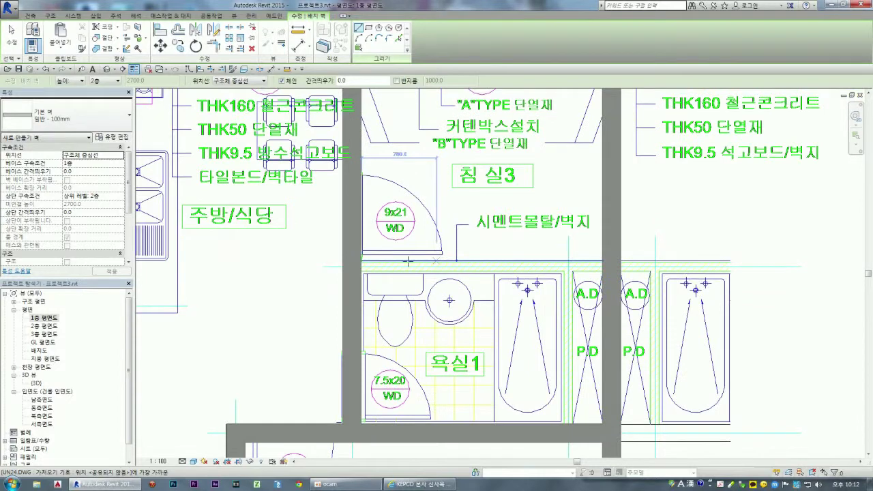
left_click(362, 266)
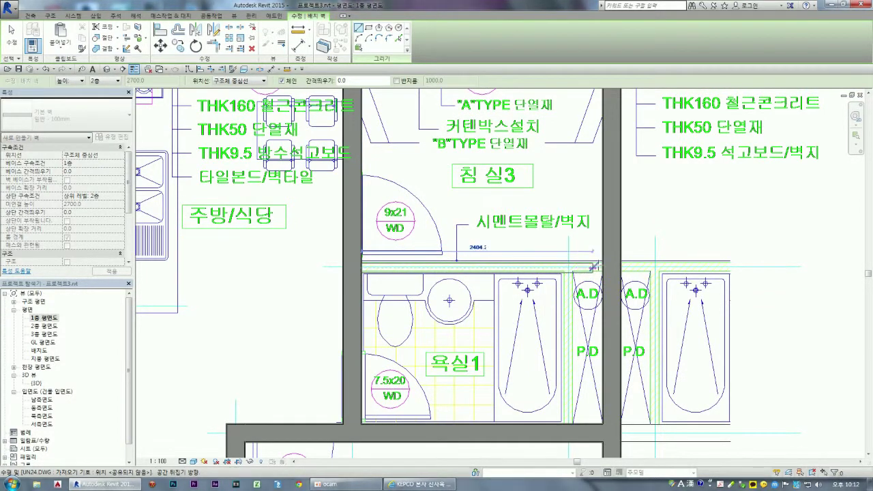
left_click(602, 263)
key("Escape")
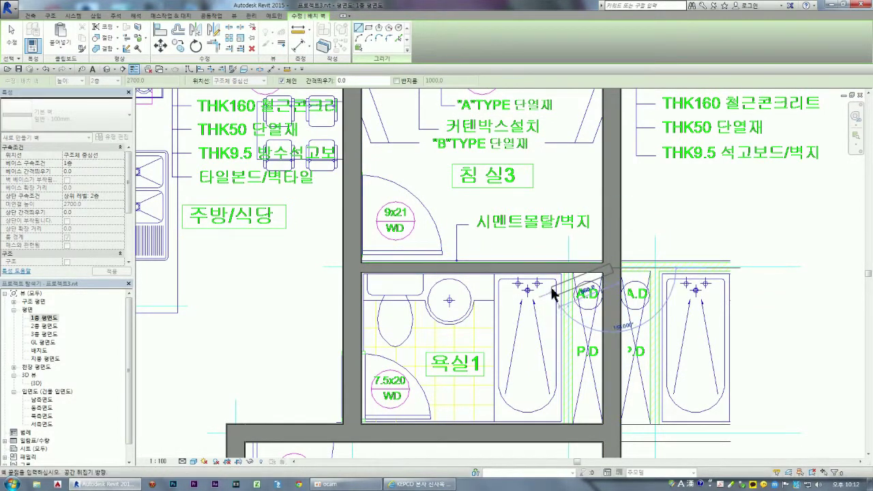
Step: Start another vertical wall beside the bathtubs, then exit wall placement
left_click(569, 274)
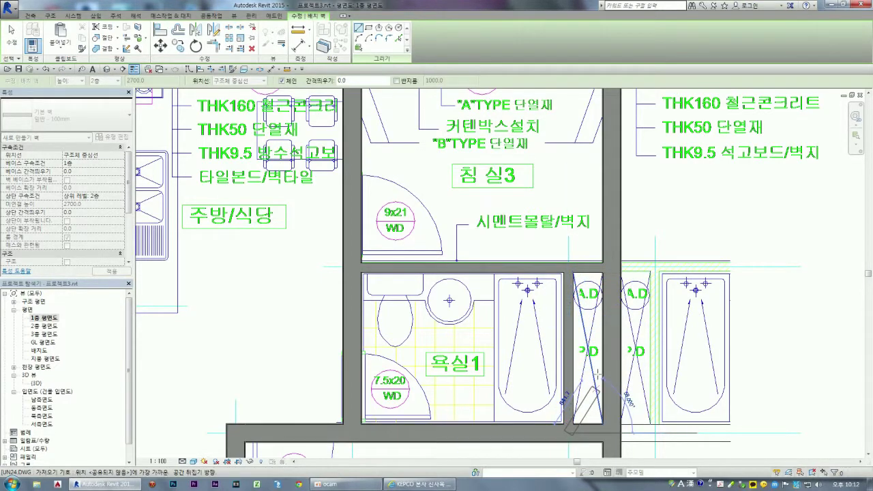
scroll(558, 377, "down", 2)
scroll(556, 376, "down", 1)
scroll(556, 375, "down", 1)
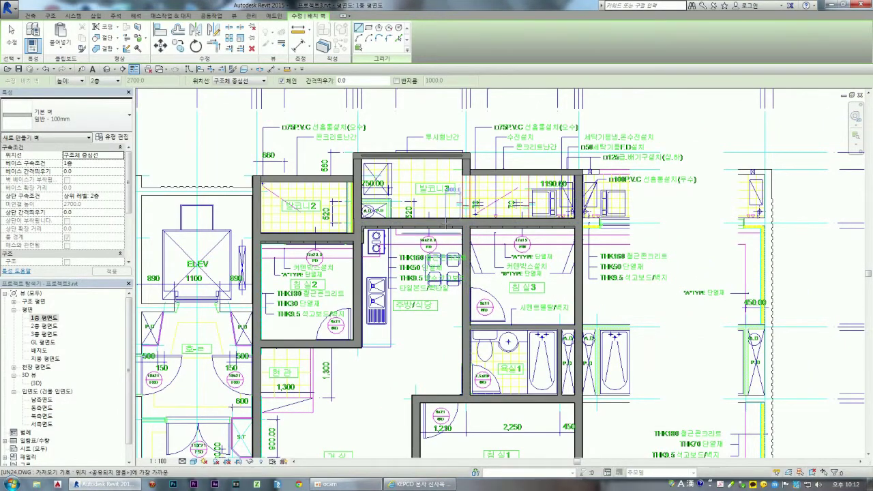
scroll(442, 221, "down", 2)
scroll(422, 291, "down", 1)
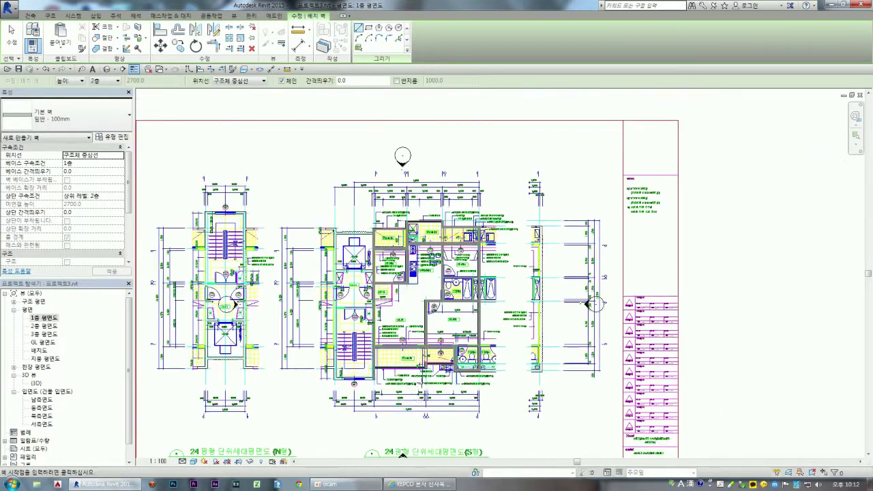
scroll(429, 294, "up", 2)
scroll(447, 300, "up", 2)
scroll(433, 362, "up", 1)
key("Escape")
key("Escape")
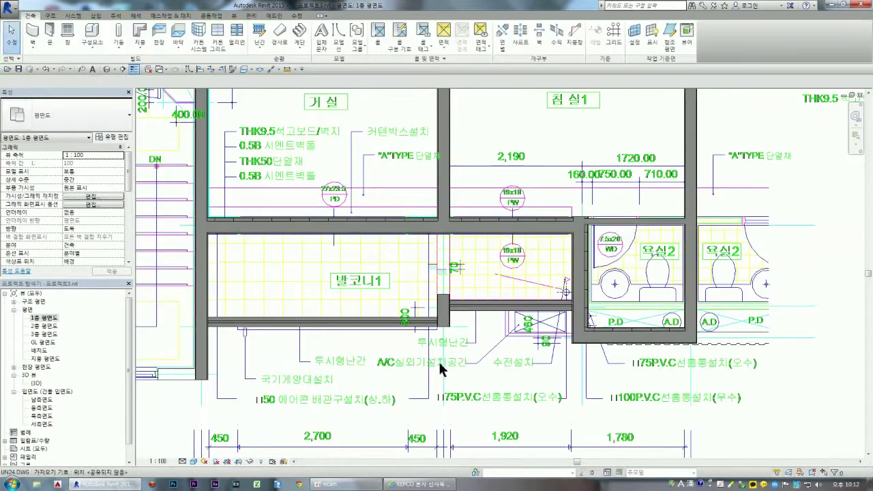
Step: Hide the imported UN24.DWG drawing in this view so only model walls show
left_click(419, 370)
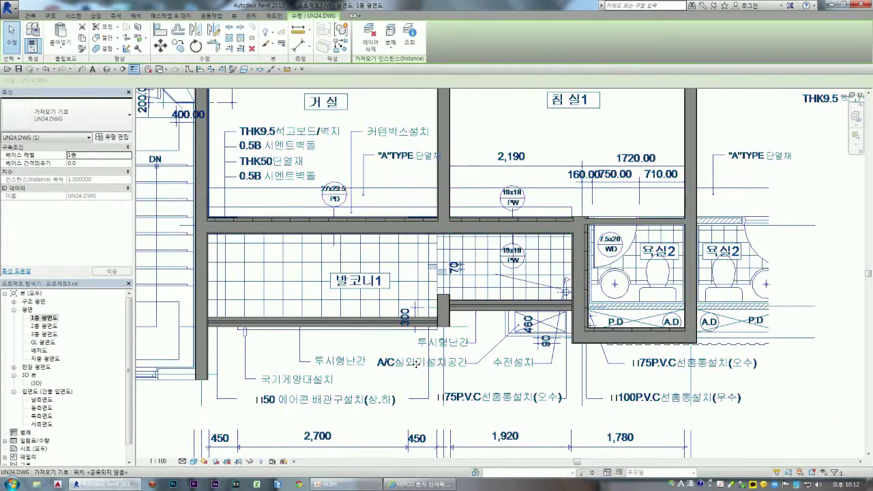
right_click(418, 369)
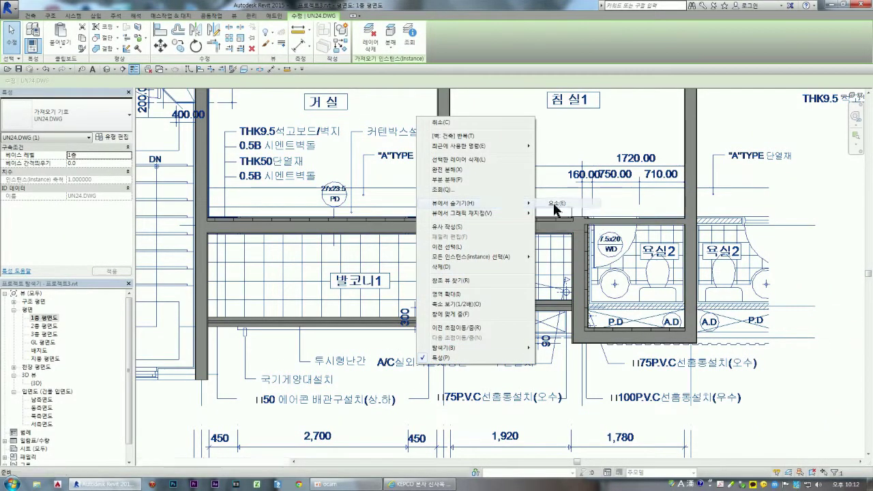
left_click(556, 205)
scroll(376, 341, "down", 3)
scroll(393, 321, "down", 2)
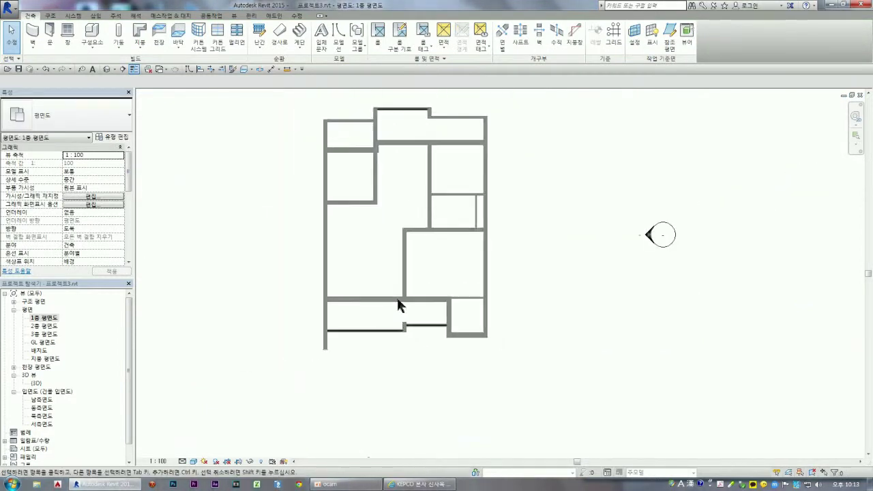
scroll(402, 196, "up", 1)
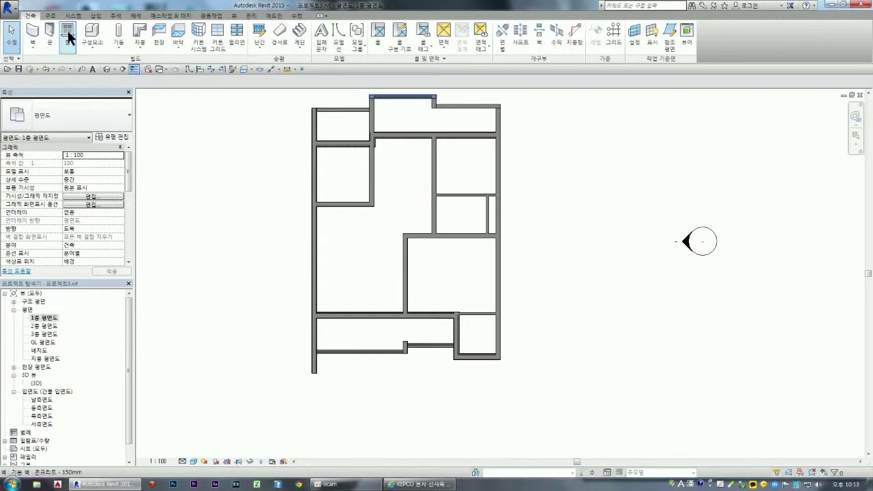
left_click(176, 42)
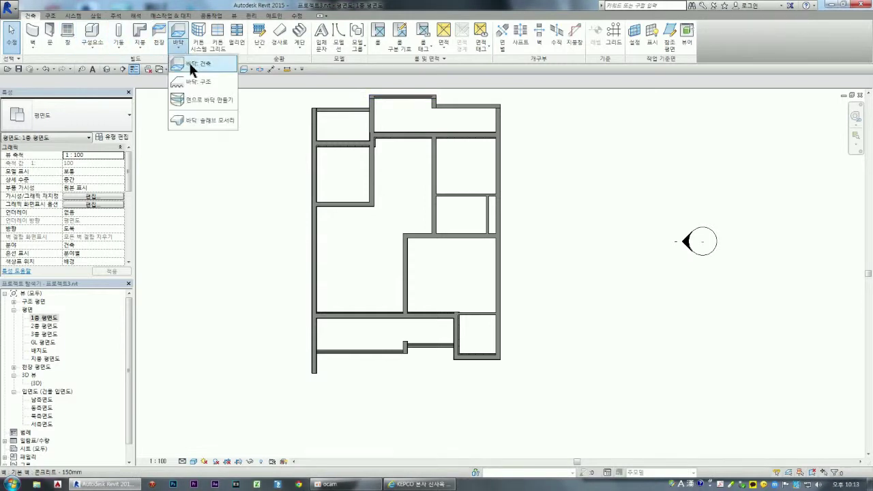
Step: Start an architectural floor sketch on 1층 평면도 with the 일반 150mm floor type
left_click(199, 62)
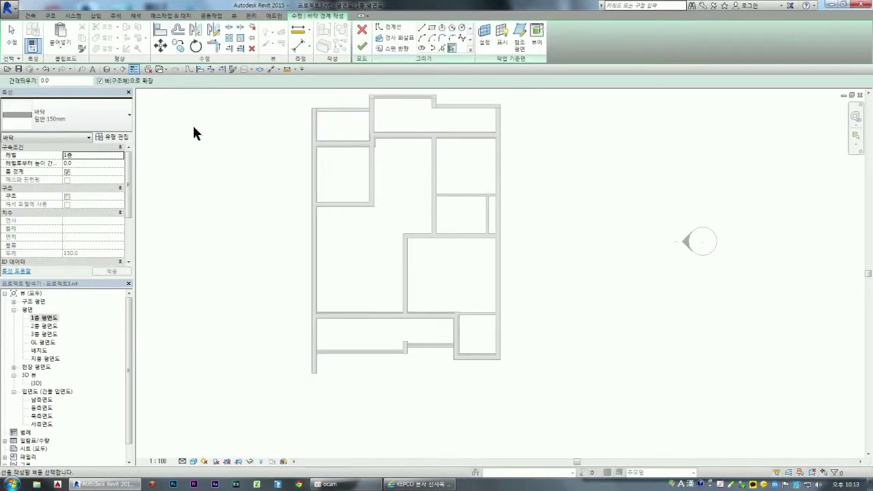
left_click(125, 121)
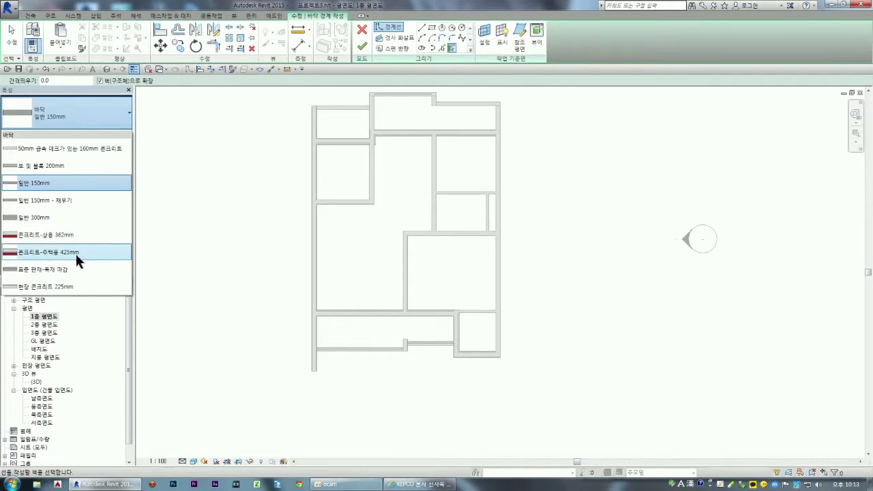
left_click(63, 184)
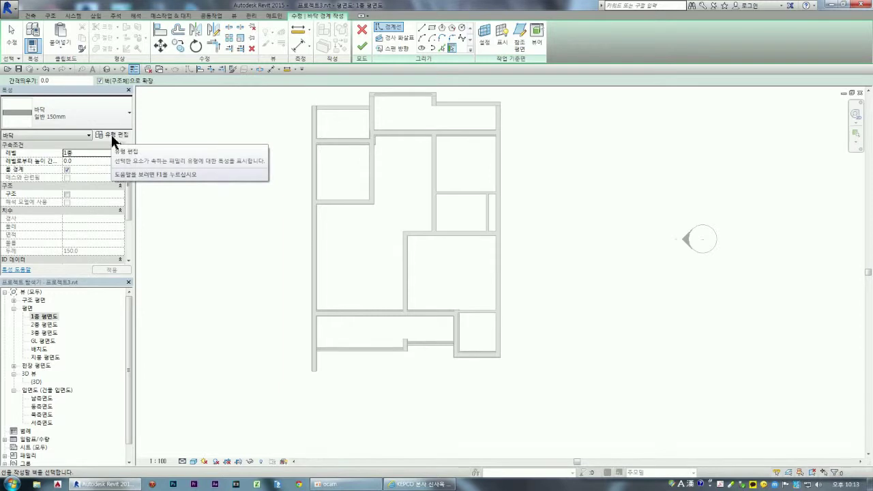
left_click(113, 136)
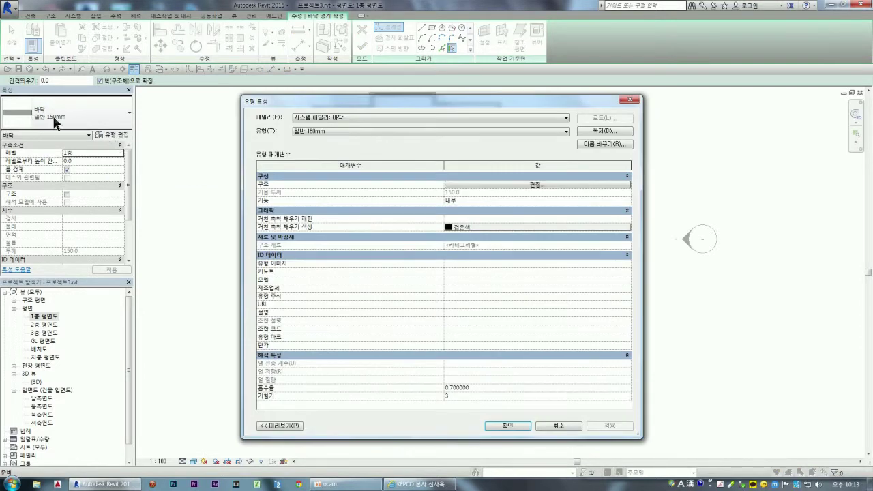
Step: Duplicate the floor type as 온돌마루 120+150mm and open its layer structure
left_click(601, 129)
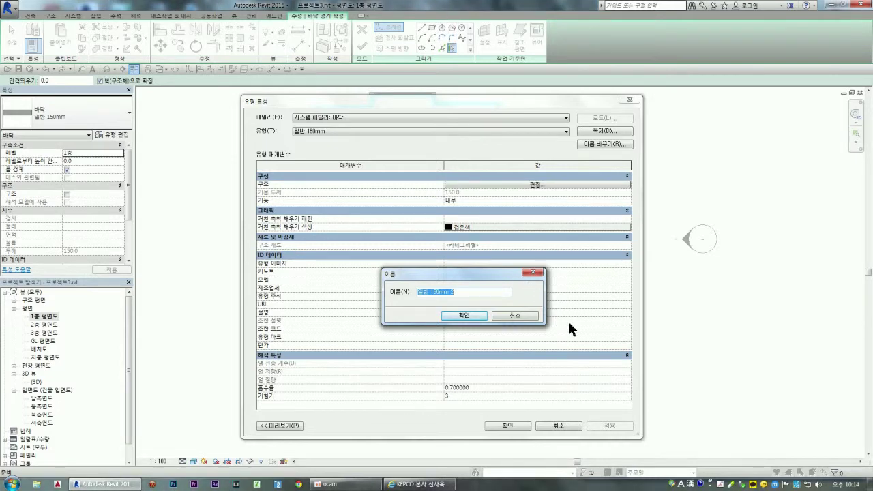
key("End")
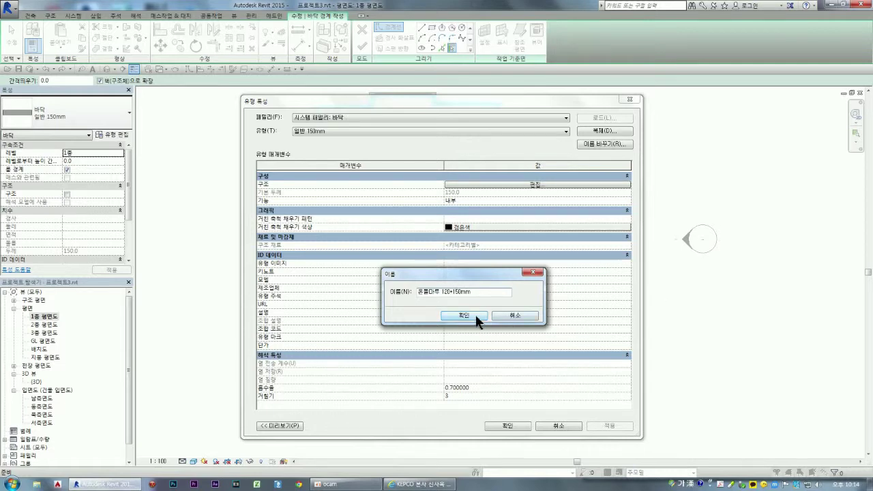
left_click(478, 316)
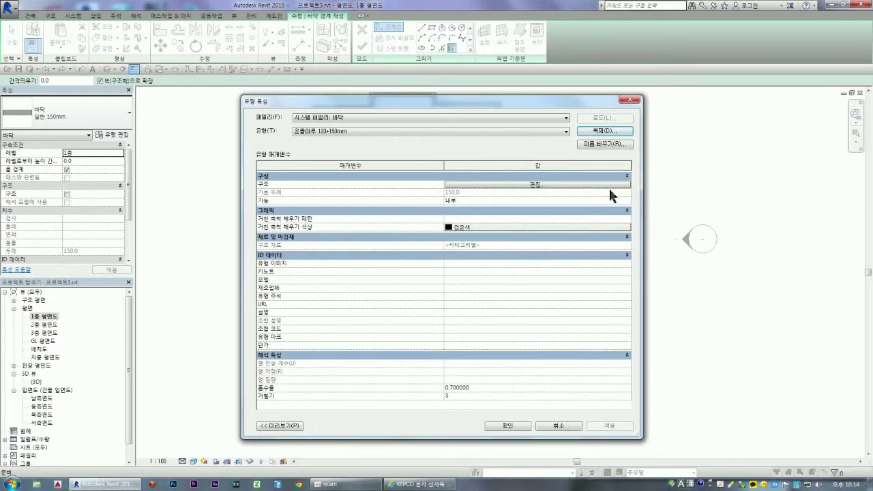
left_click(428, 132)
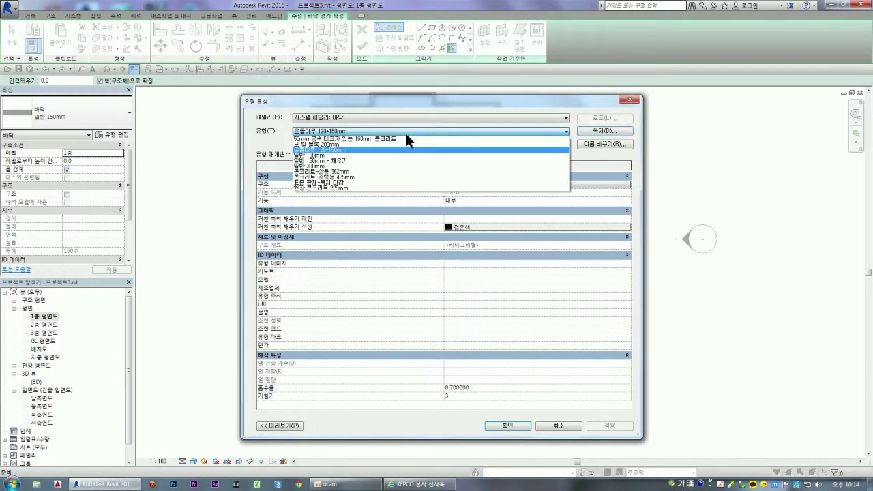
left_click(318, 150)
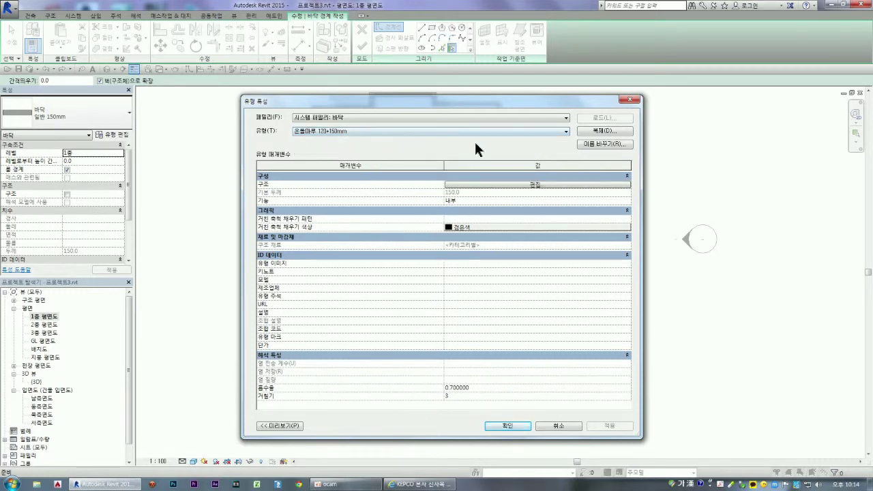
left_click(529, 185)
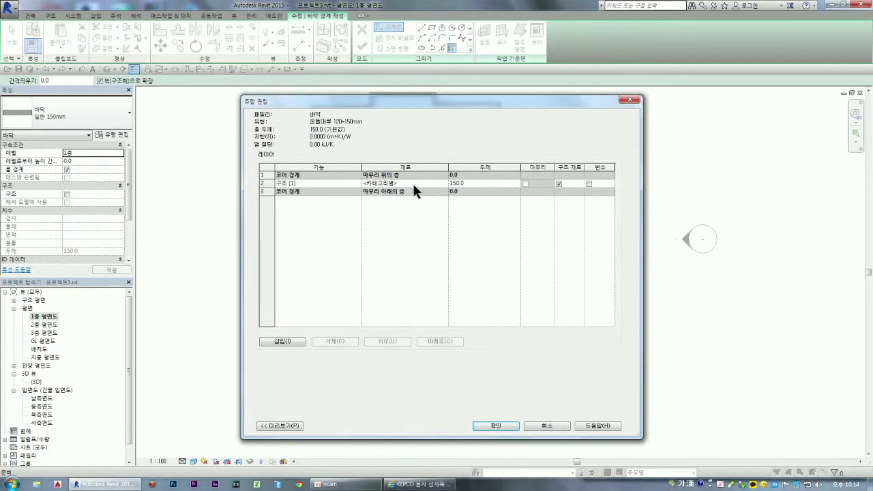
Step: Assign 콘크리트, 현장타설 회색 to the 150 mm structure layer and insert a new layer
left_click(439, 183)
left_click(444, 184)
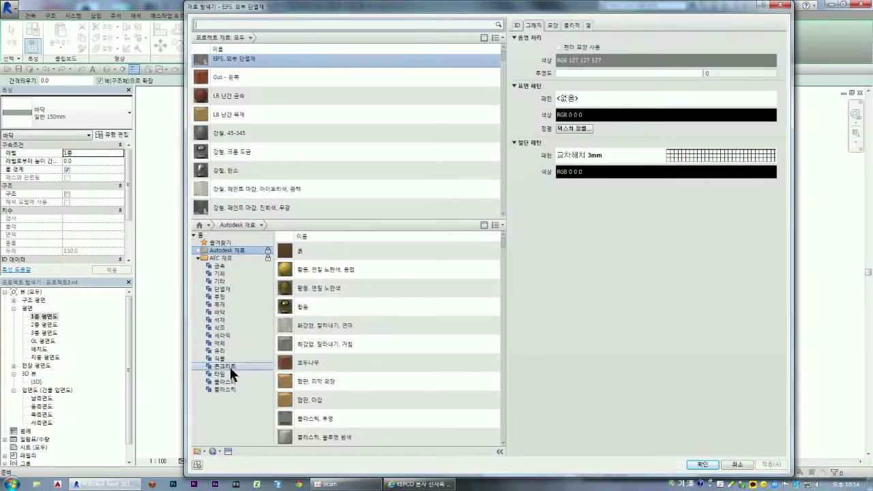
left_click(228, 367)
left_click(325, 251)
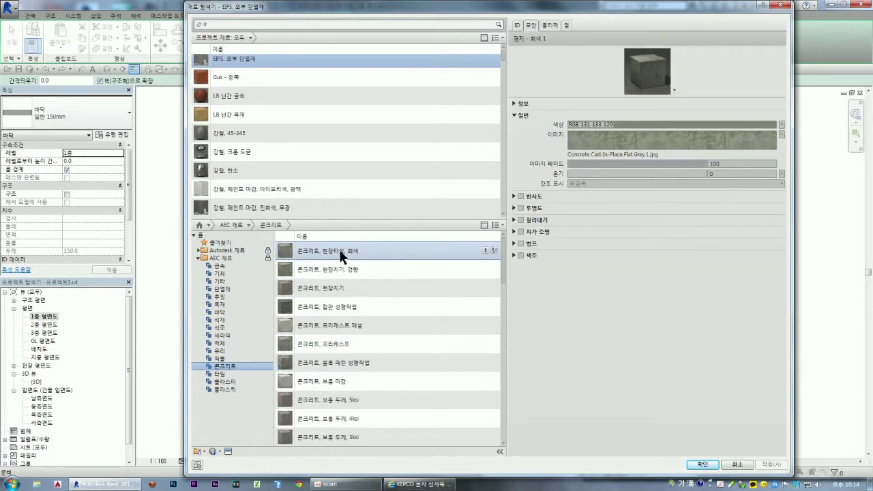
double_click(339, 251)
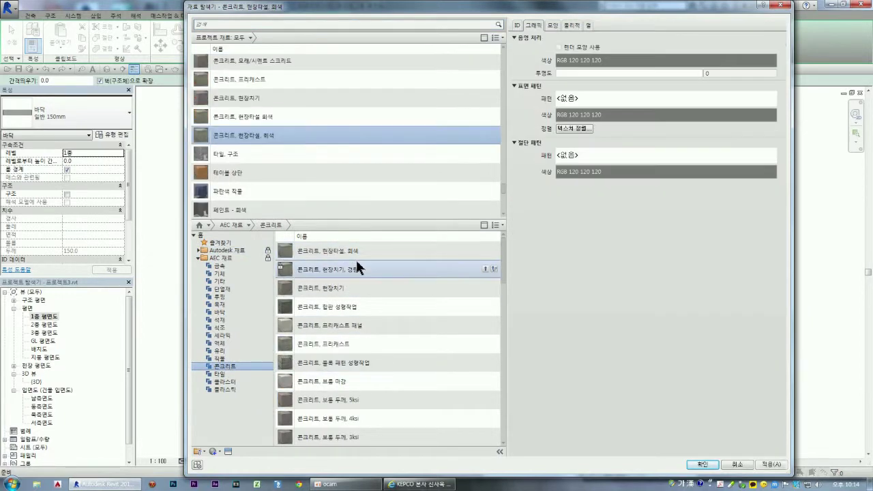
right_click(250, 136)
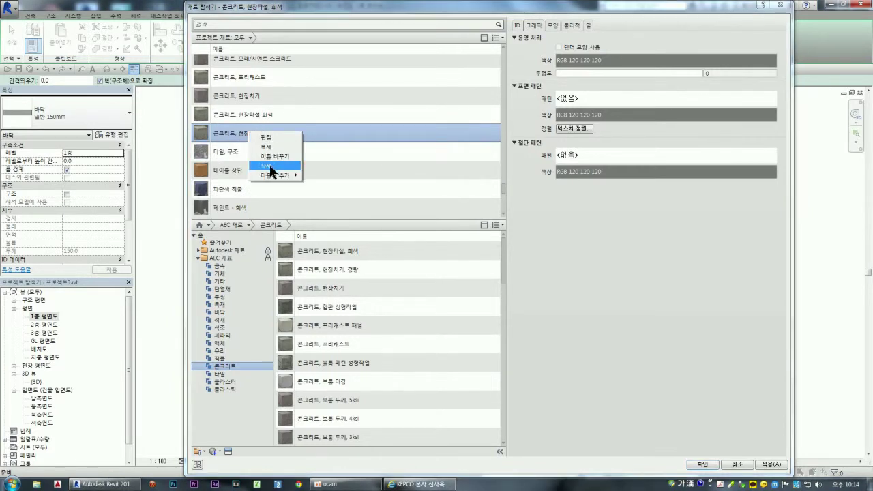
left_click(293, 165)
left_click(259, 117)
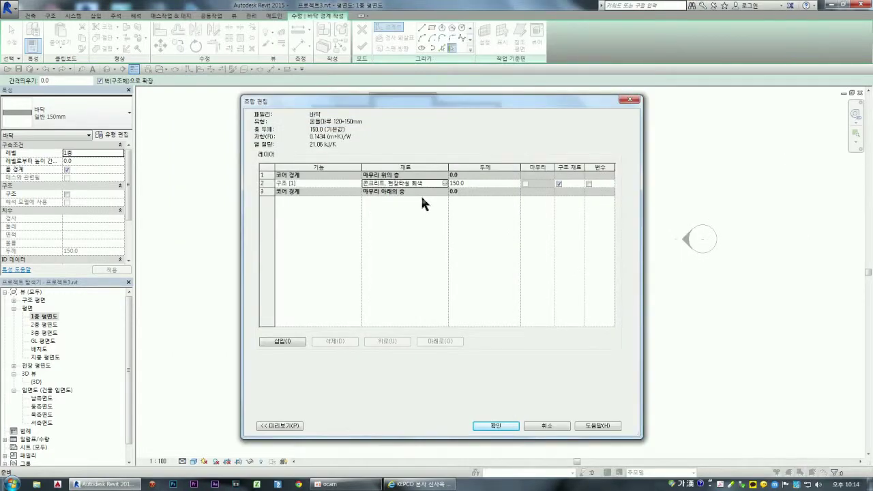
left_click(265, 183)
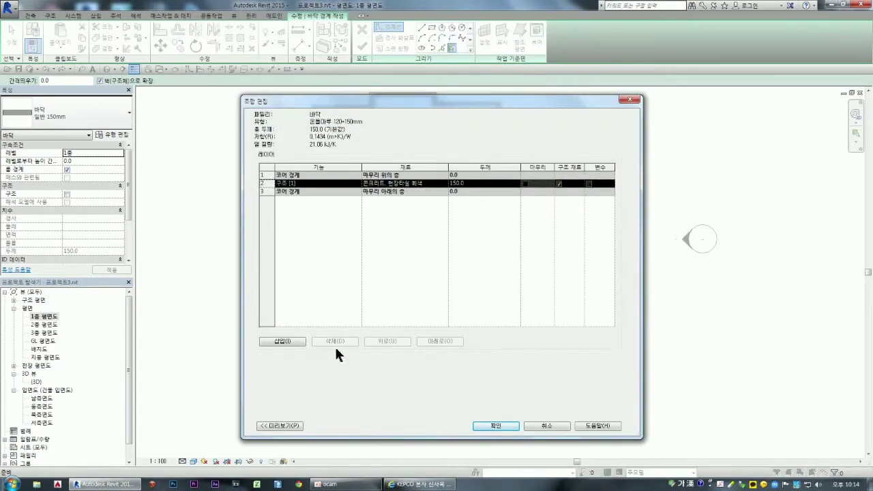
left_click(287, 341)
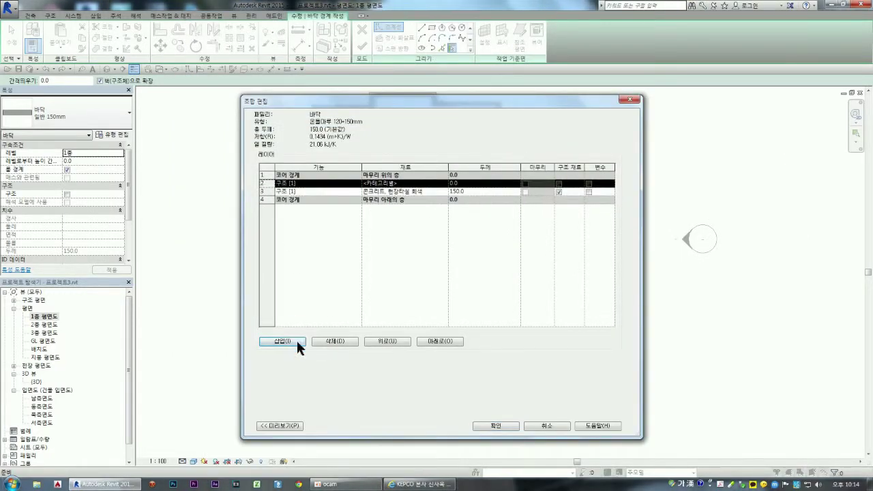
Step: Move the inserted layer to the top and browse floor-finish and wood materials for it
left_click(393, 341)
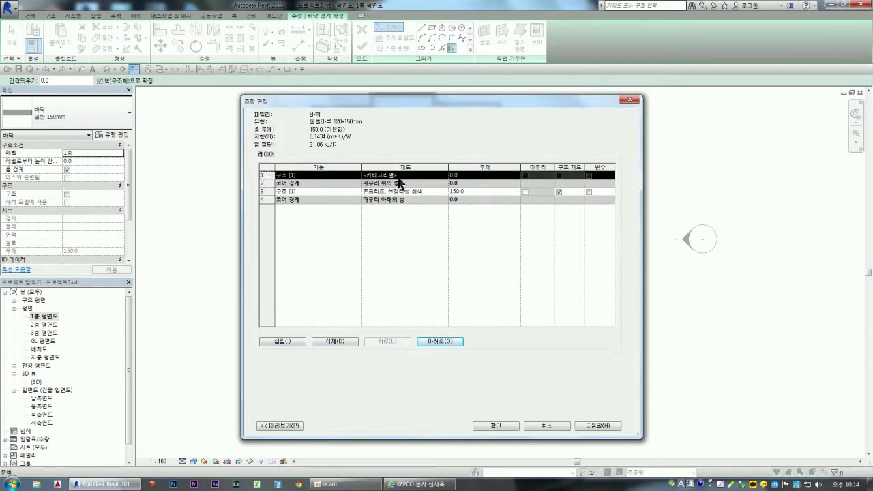
left_click(445, 175)
left_click(444, 175)
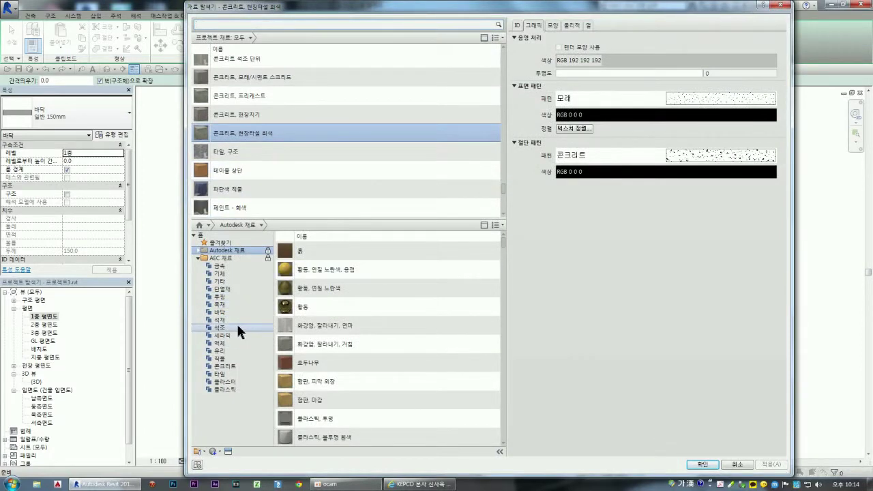
left_click(221, 313)
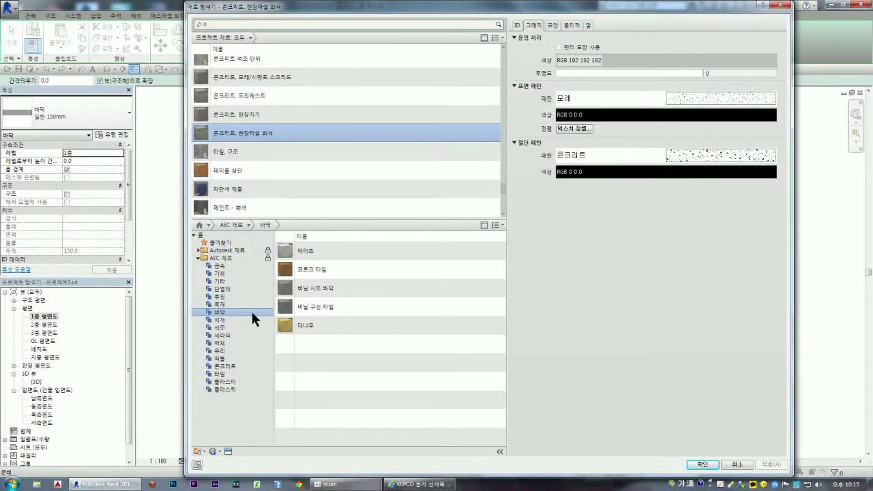
left_click(290, 252)
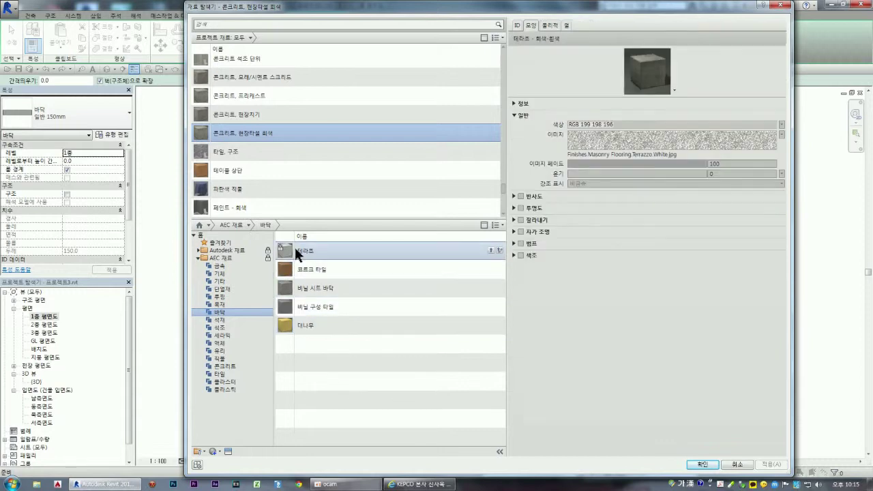
left_click(306, 307)
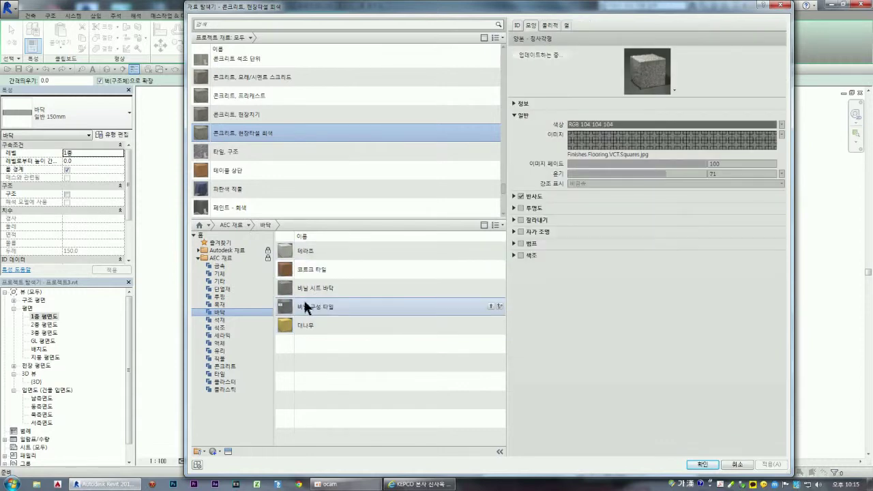
left_click(220, 304)
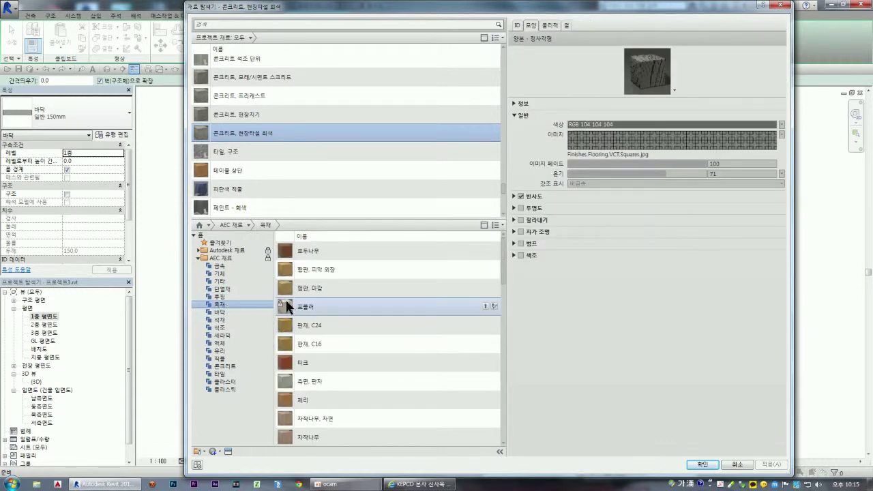
Step: Add the 나무 바닥 wood material to the project and assign it to the top layer
scroll(325, 307, "down", 2)
scroll(335, 328, "down", 2)
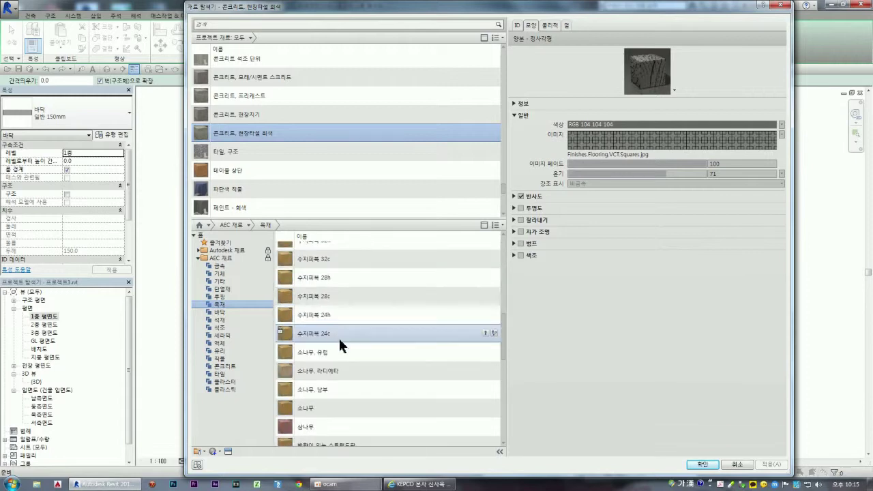
scroll(341, 341, "down", 2)
scroll(348, 352, "down", 2)
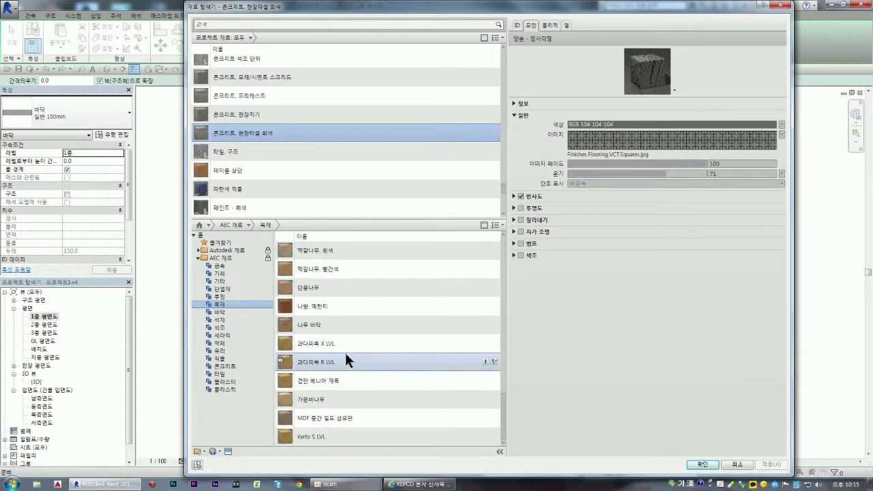
left_click(309, 319)
double_click(310, 318)
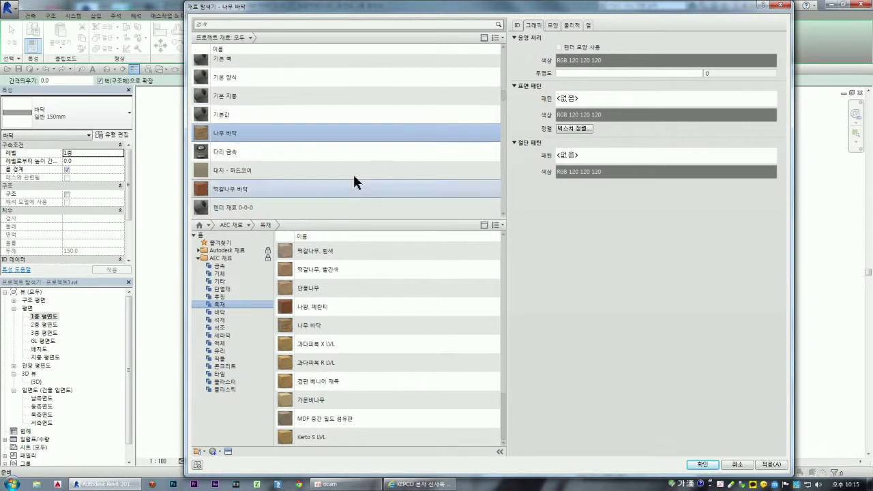
left_click(552, 22)
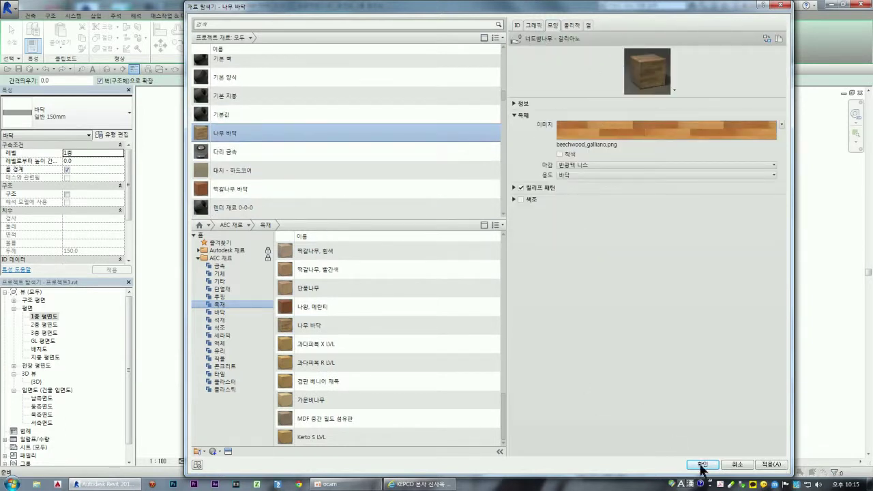
left_click(560, 154)
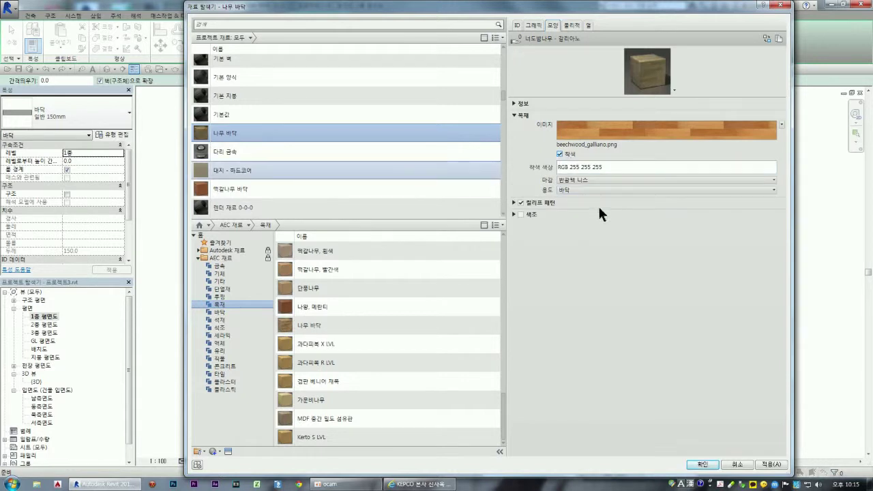
left_click(560, 153)
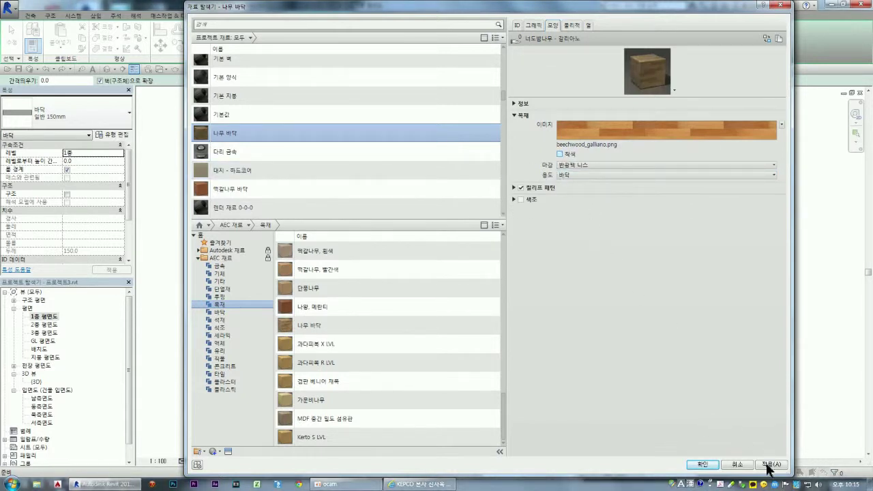
left_click(702, 465)
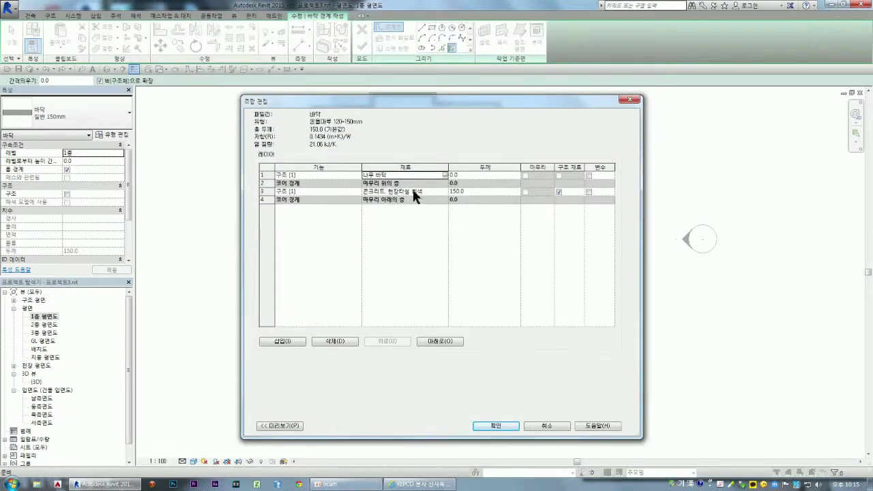
left_click(482, 175)
type("120")
Step: Make the wood layer 120 mm with function 마감재 1 [4], giving a 270.0 total
left_click(349, 174)
left_click(349, 175)
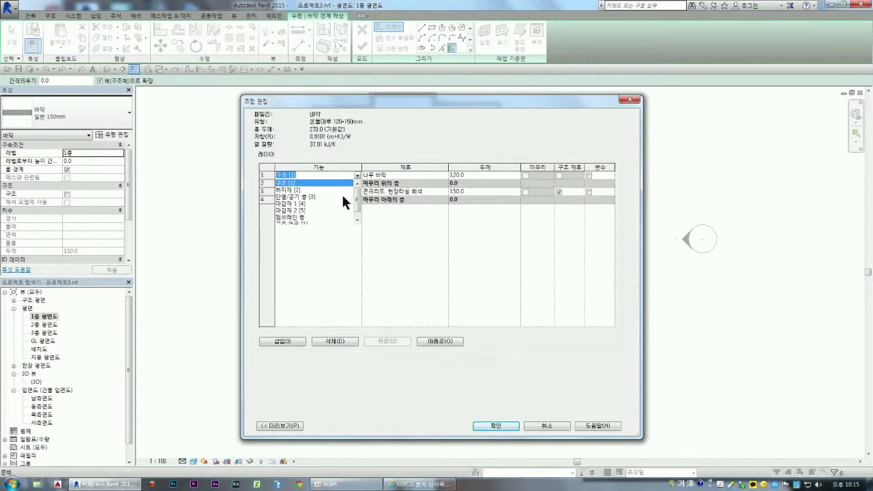
left_click(300, 204)
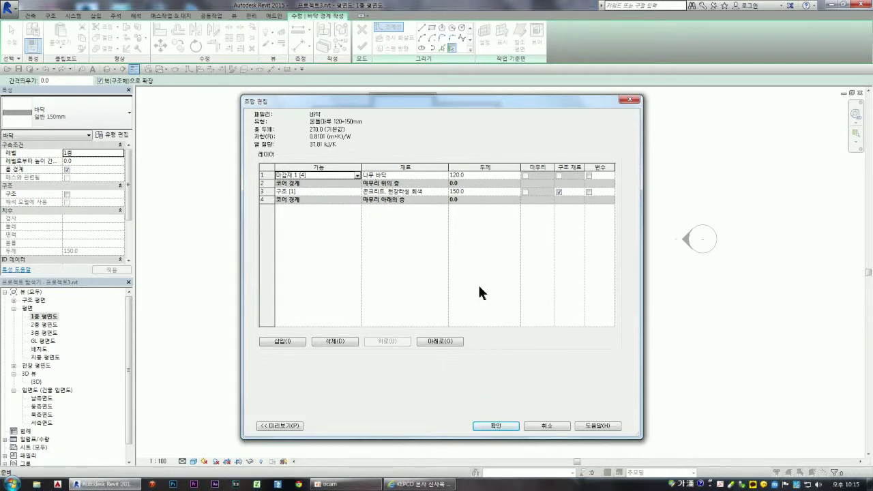
left_click(541, 422)
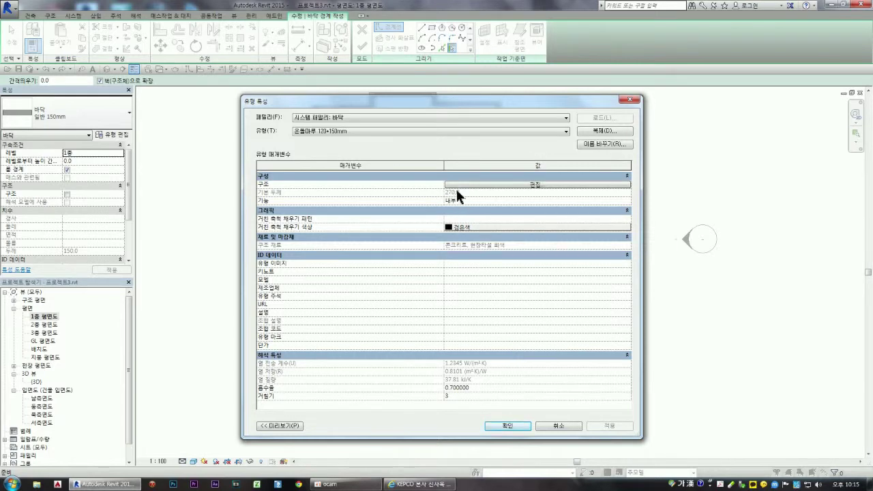
left_click(517, 424)
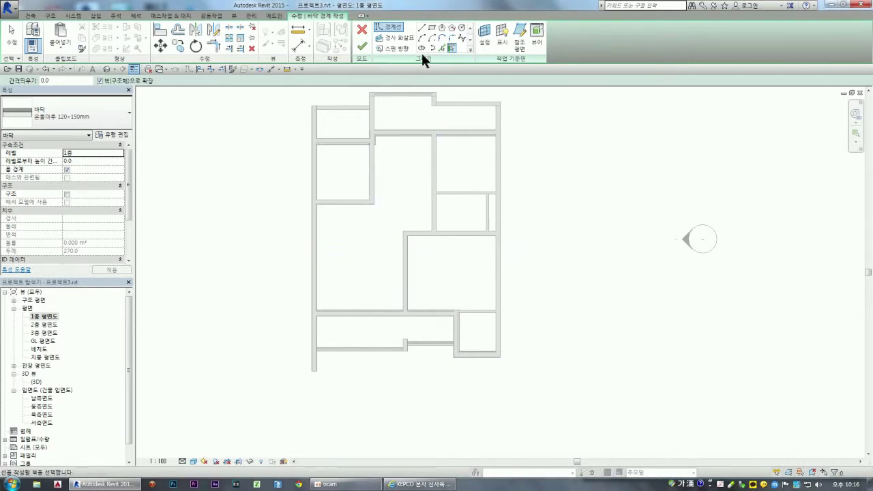
Step: Trace the living-area floor boundary by picking the surrounding walls' inner faces
left_click(422, 27)
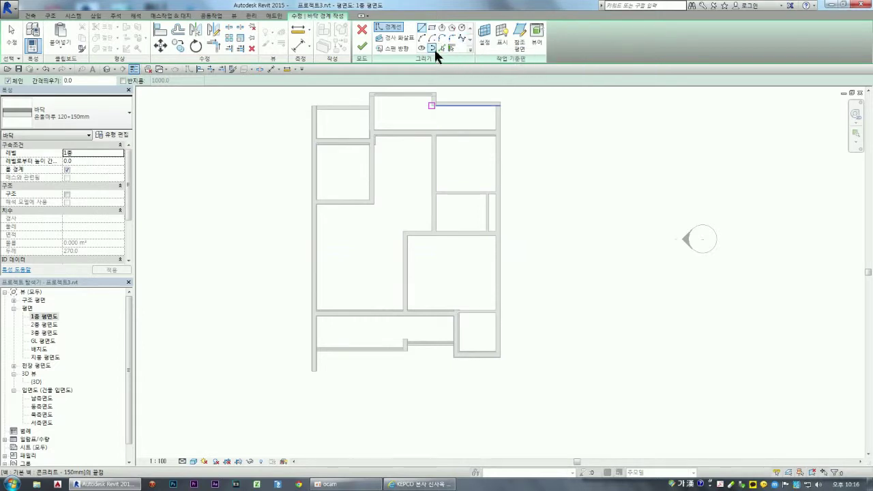
left_click(440, 47)
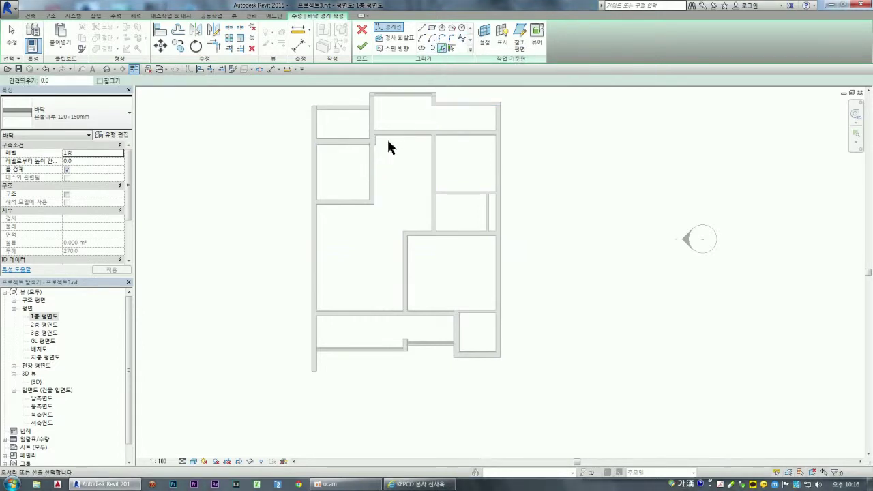
left_click(452, 48)
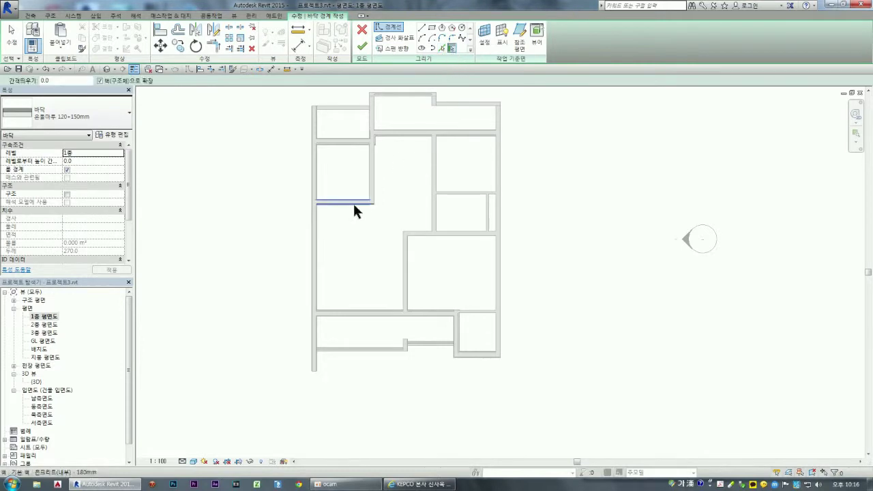
left_click(318, 251)
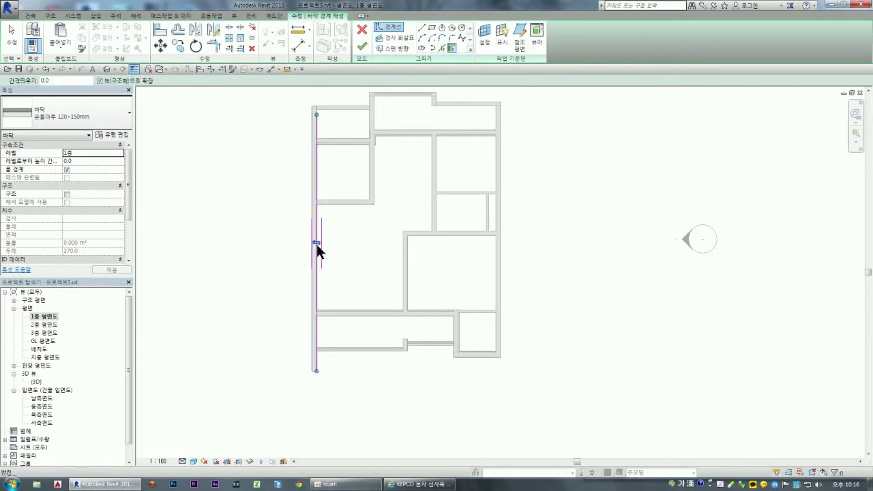
left_click(340, 205)
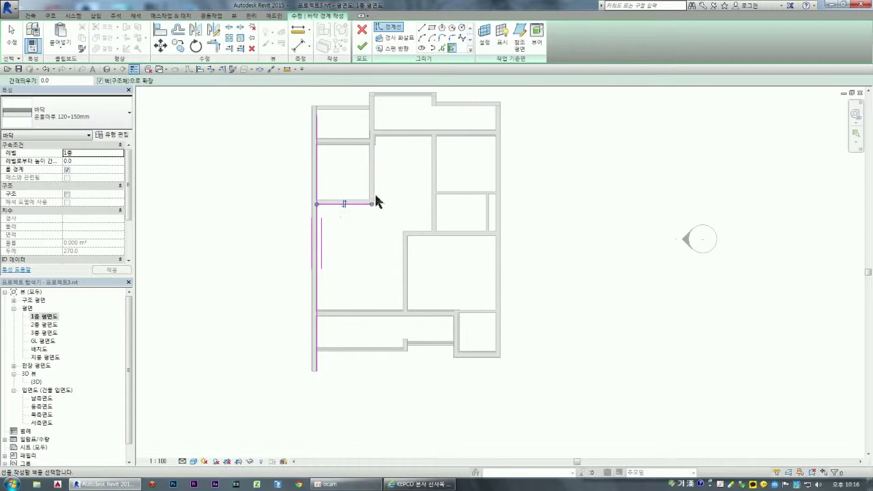
left_click(376, 185)
left_click(403, 142)
left_click(431, 189)
left_click(436, 184)
left_click(416, 232)
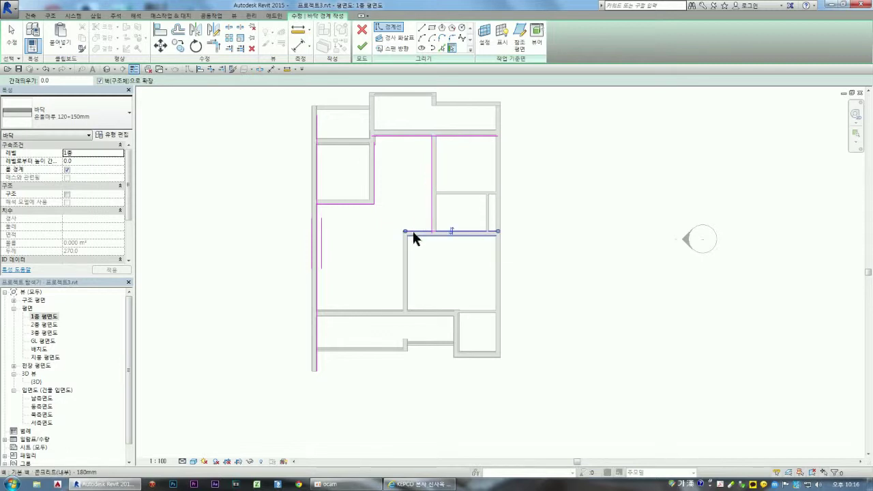
left_click(404, 266)
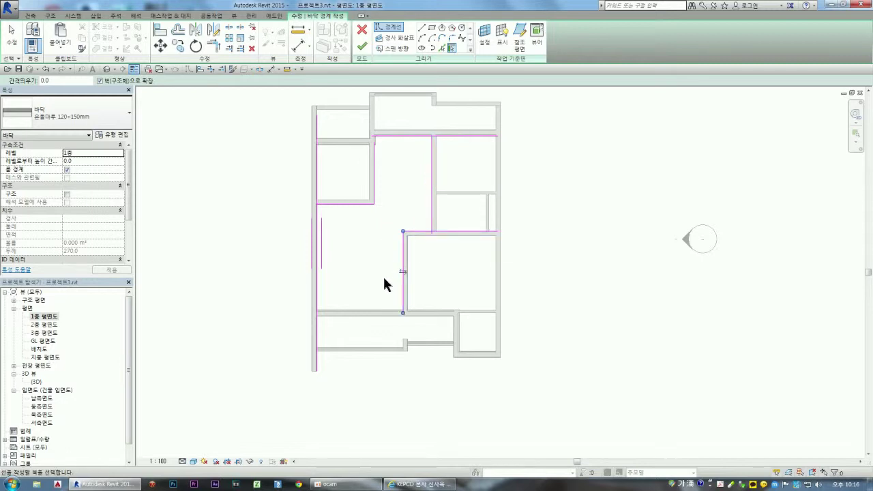
left_click(365, 312)
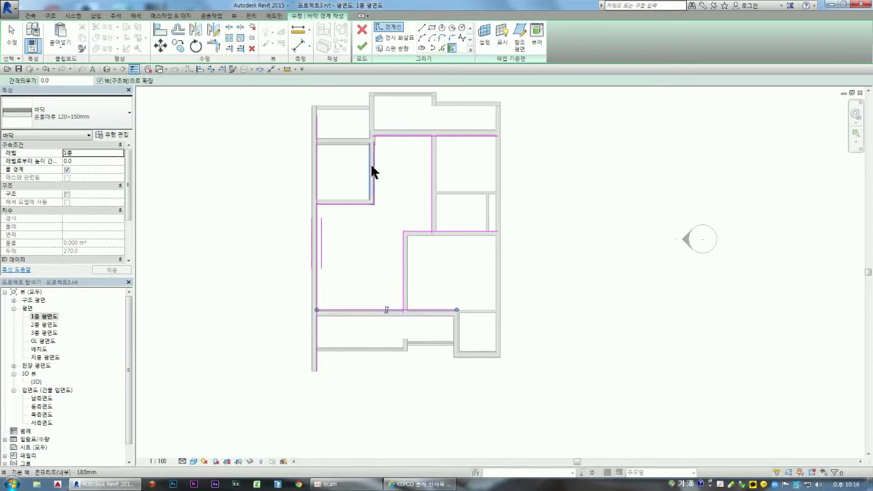
Step: Join the boundary lines into clean corners with Trim/Extend to Corner and finish the floor
left_click(212, 68)
left_click(332, 311)
left_click(318, 302)
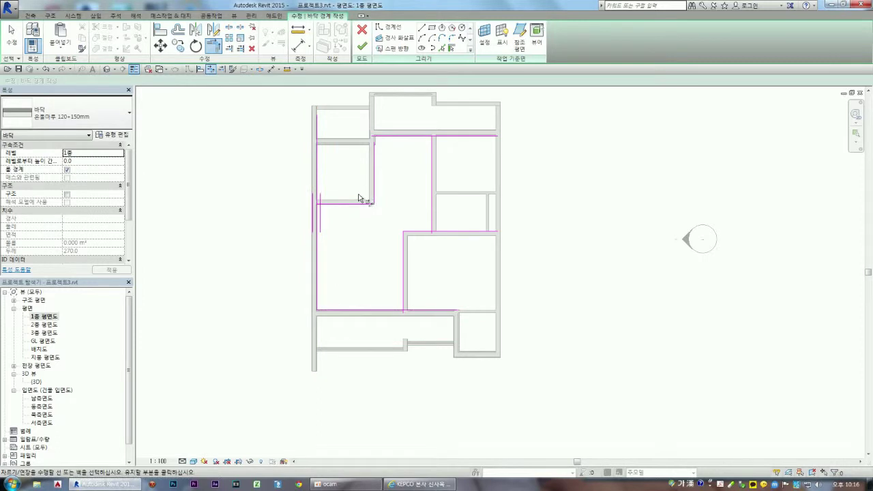
left_click(316, 240)
left_click(351, 204)
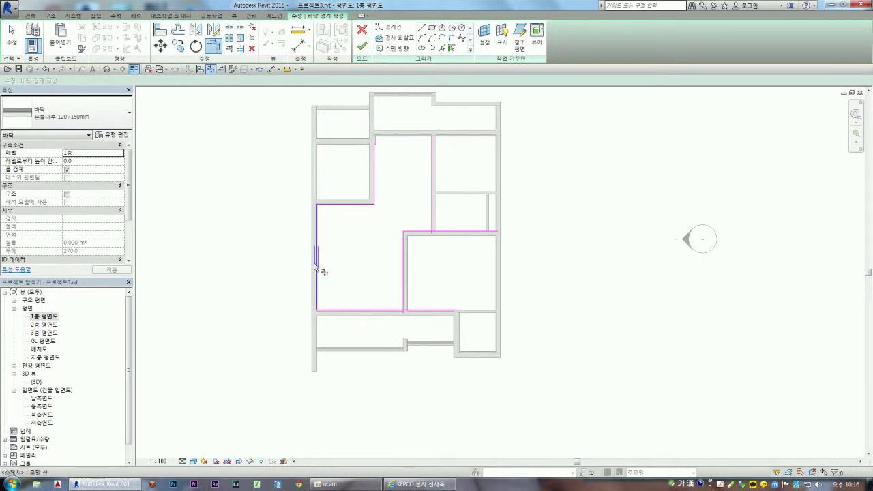
left_click(409, 140)
left_click(432, 168)
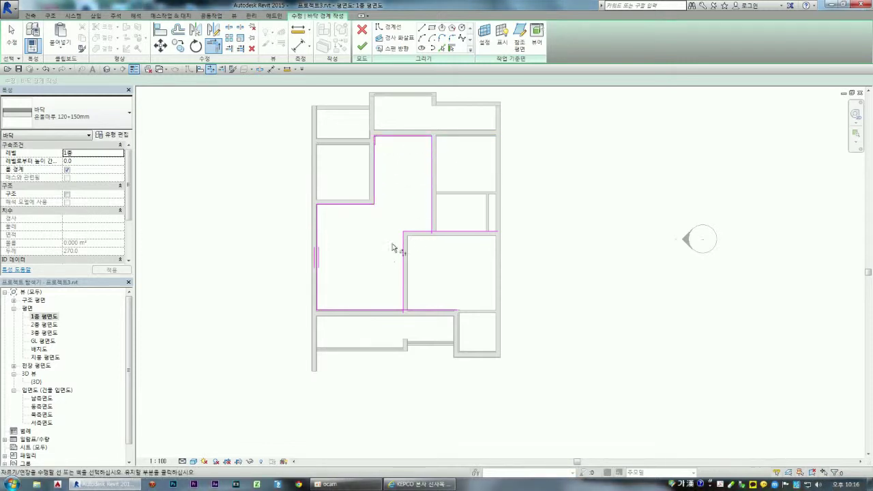
left_click(432, 219)
left_click(418, 232)
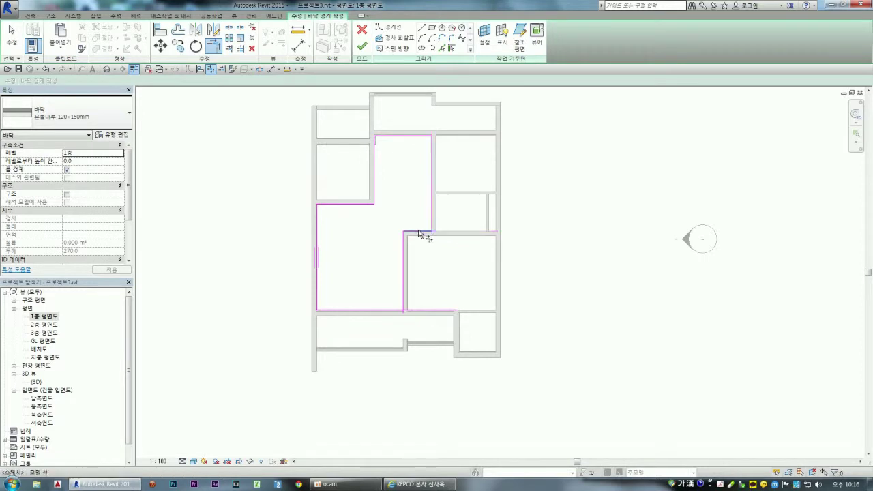
left_click(402, 249)
left_click(380, 311)
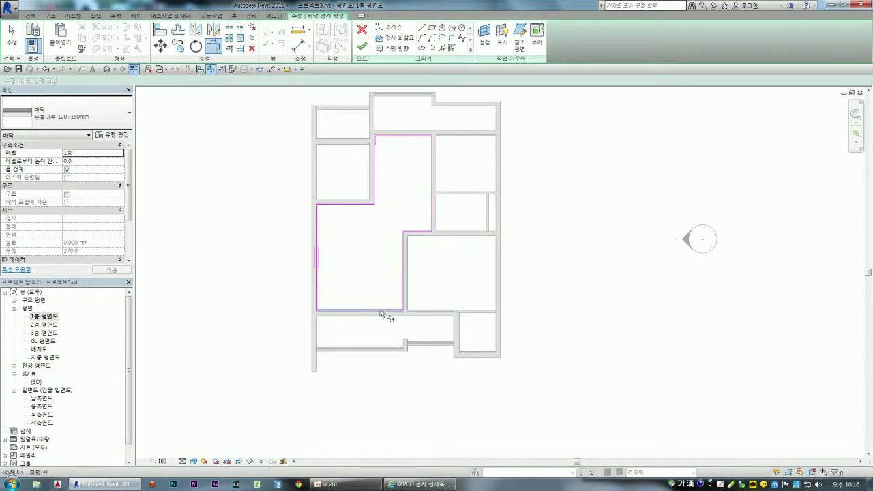
left_click(362, 48)
Step: Set the first-floor plan to Realistic style to show the slab's wood texture
left_click(248, 276)
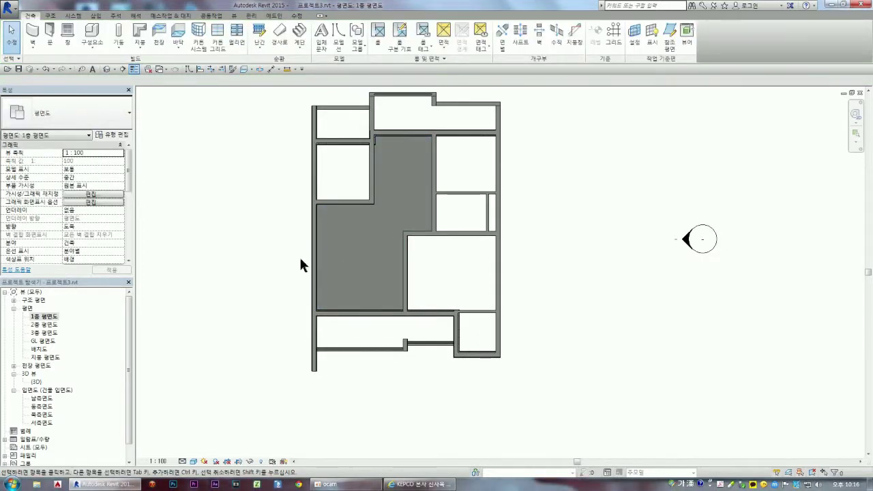
left_click(194, 462)
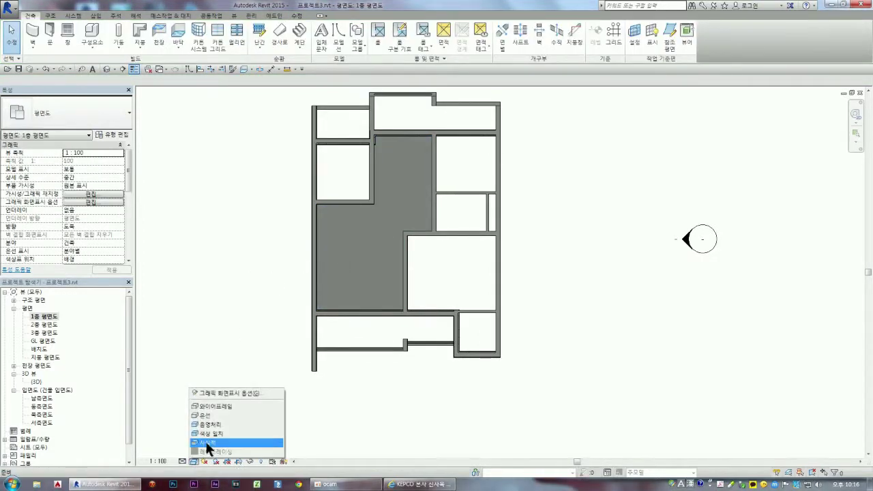
left_click(204, 441)
scroll(345, 239, "up", 1)
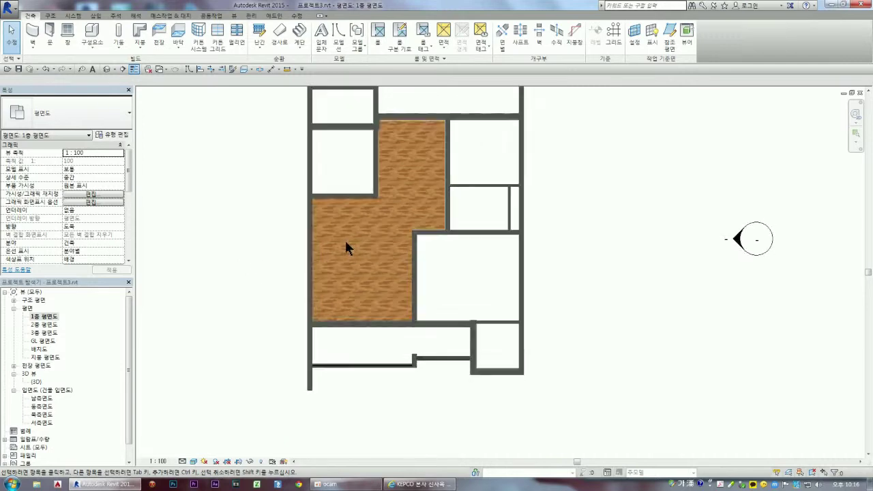
scroll(357, 249, "up", 2)
scroll(363, 259, "up", 3)
scroll(361, 262, "down", 3)
scroll(351, 273, "down", 2)
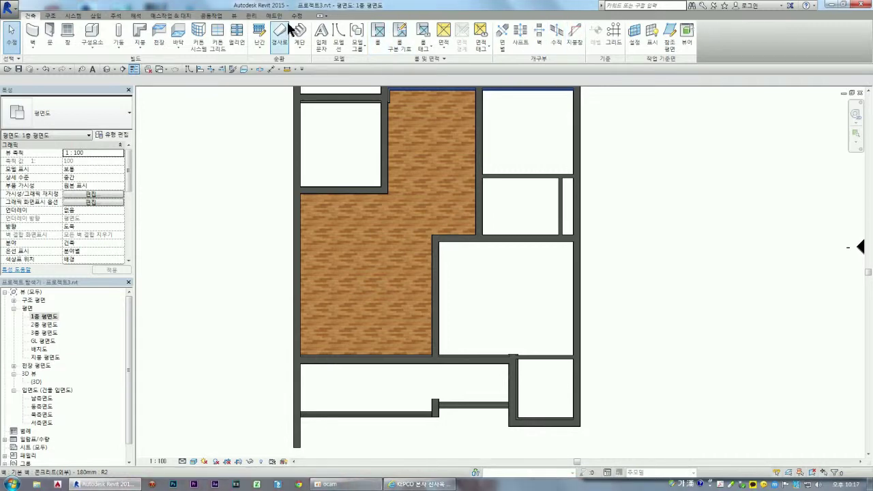
left_click(236, 16)
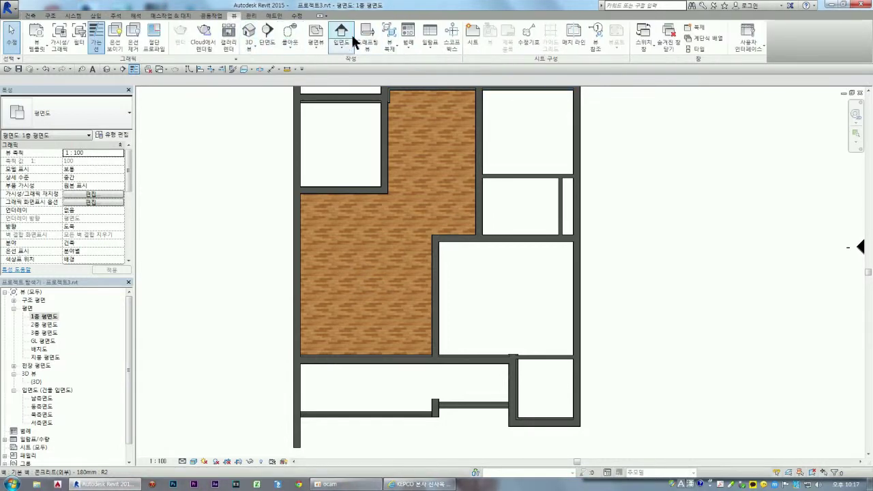
Step: Draw a section line across the house and open the new 단면도 0 view
left_click(273, 35)
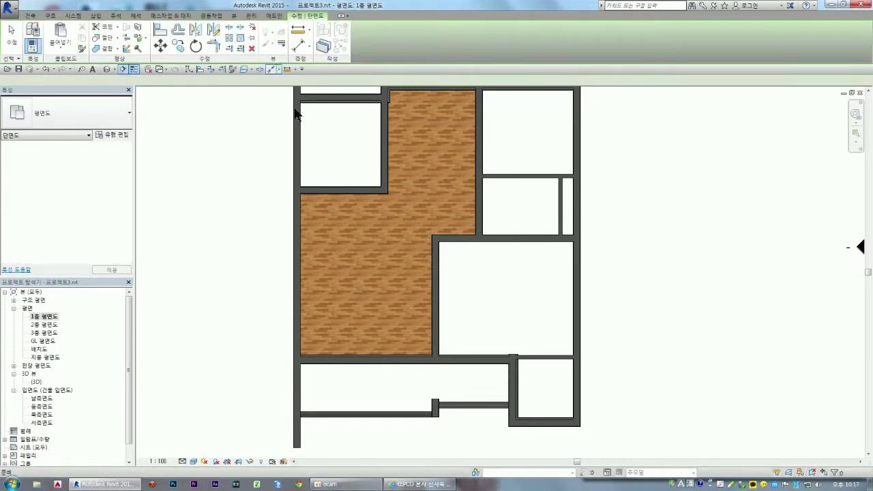
left_click(252, 261)
left_click(653, 261)
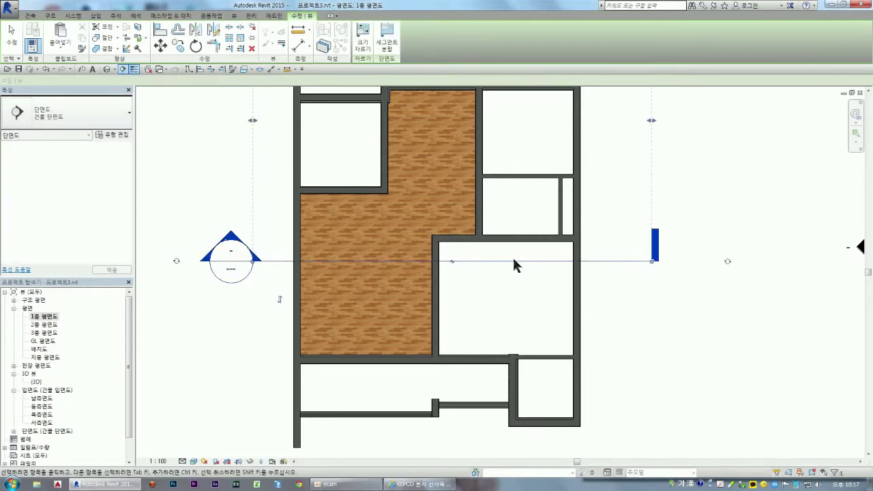
key("Escape")
right_click(532, 258)
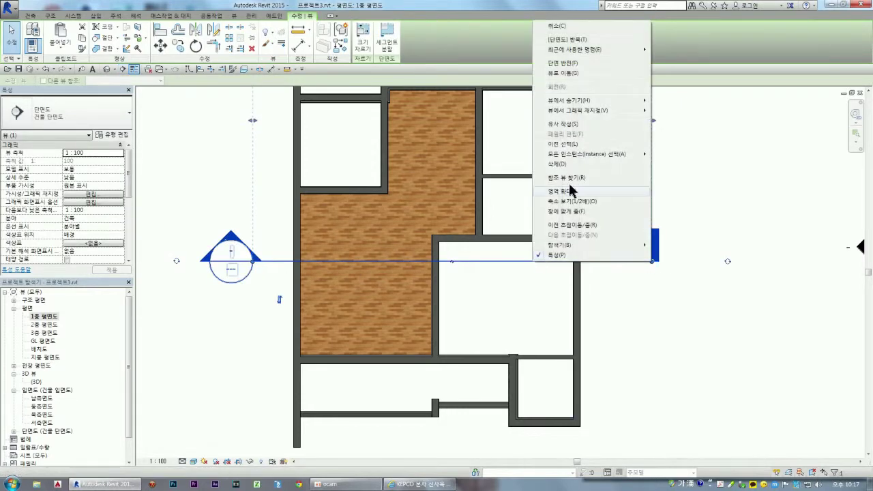
left_click(556, 75)
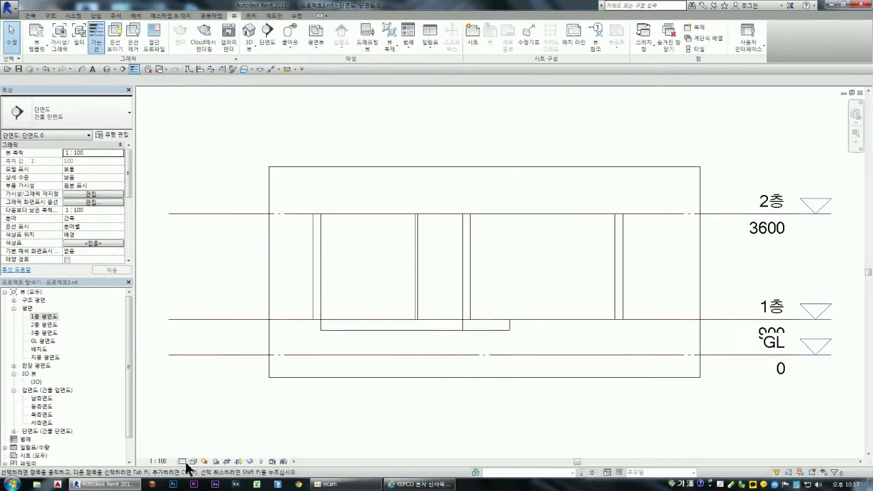
Step: Set the section to Realistic style and open the floor slab's type properties
left_click(193, 462)
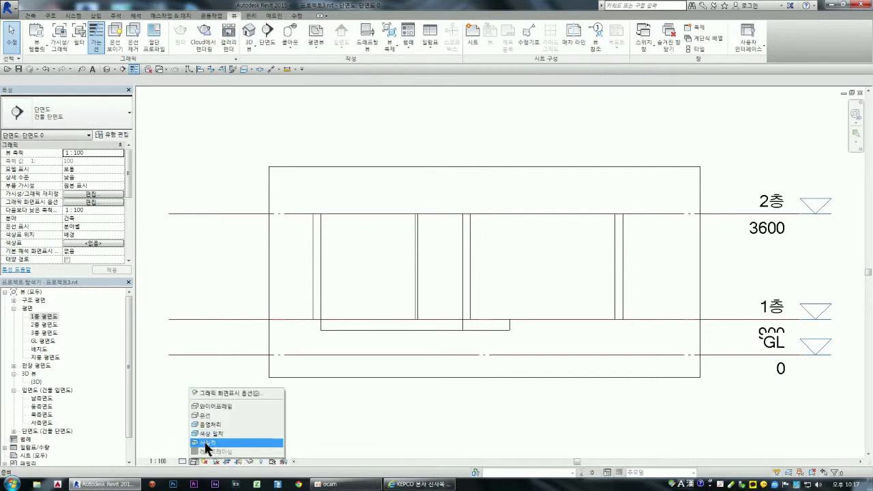
left_click(205, 443)
scroll(471, 332, "up", 3)
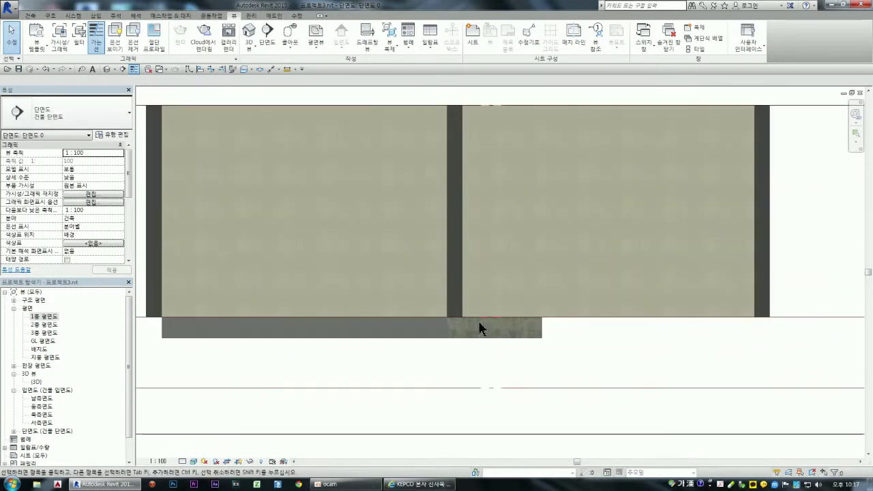
scroll(477, 334, "up", 1)
left_click(481, 341)
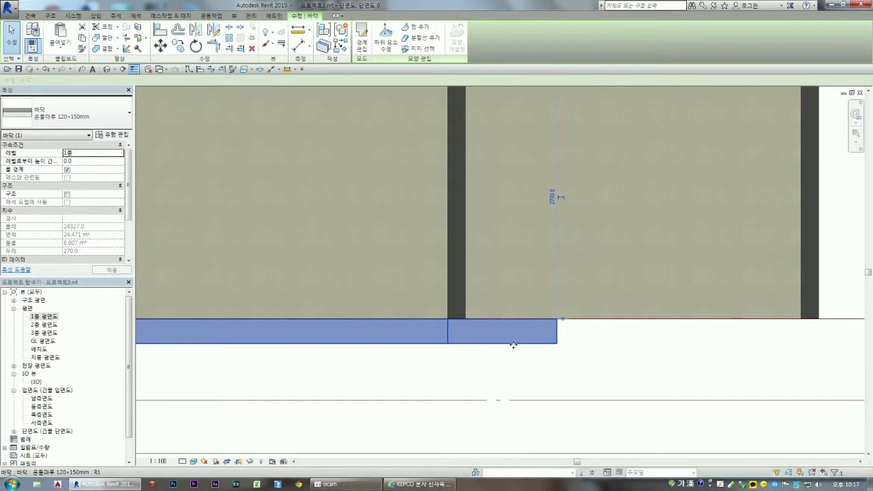
scroll(514, 344, "down", 2)
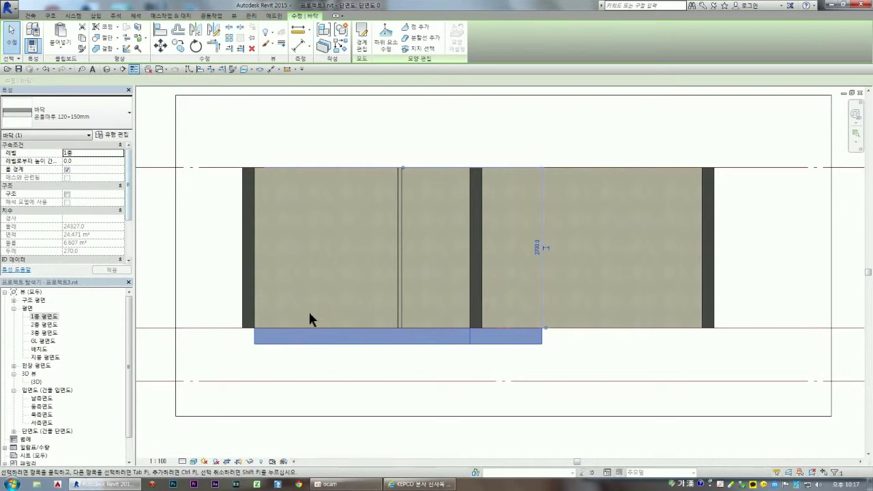
left_click(113, 135)
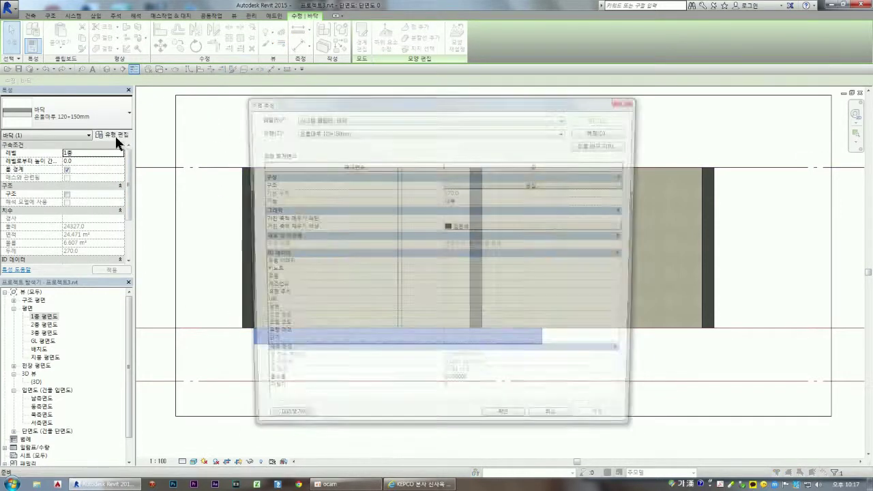
Step: Move the 120 mm wood finish layer inside the core boundary and confirm the floor type
left_click(532, 185)
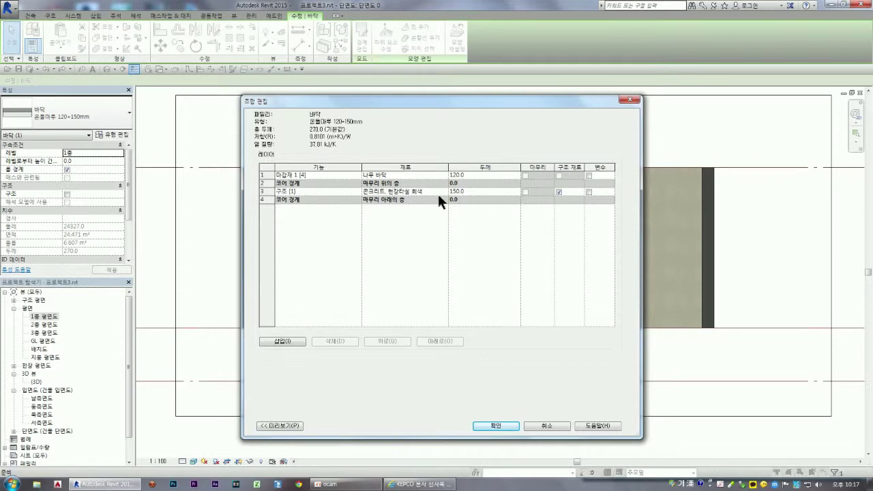
left_click(277, 175)
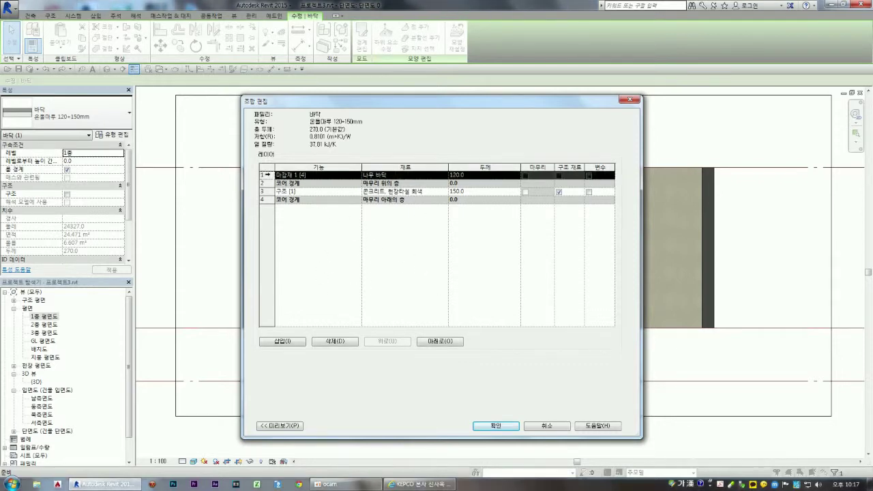
left_click(440, 341)
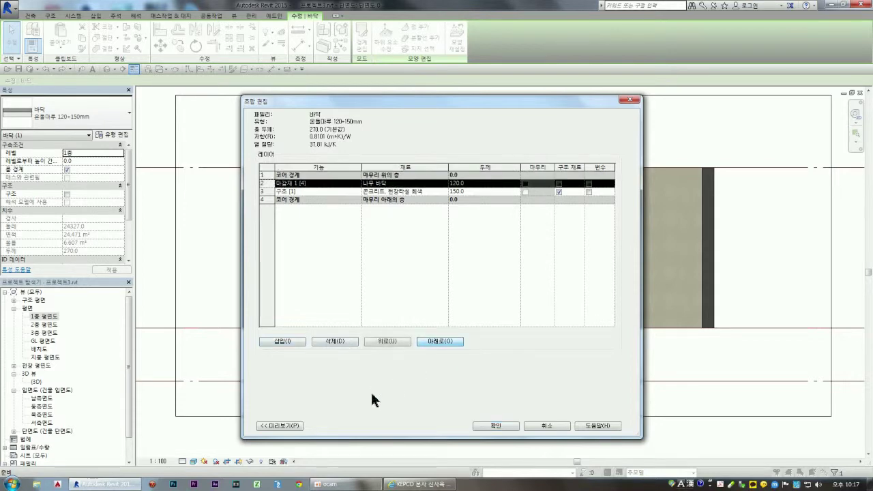
left_click(285, 425)
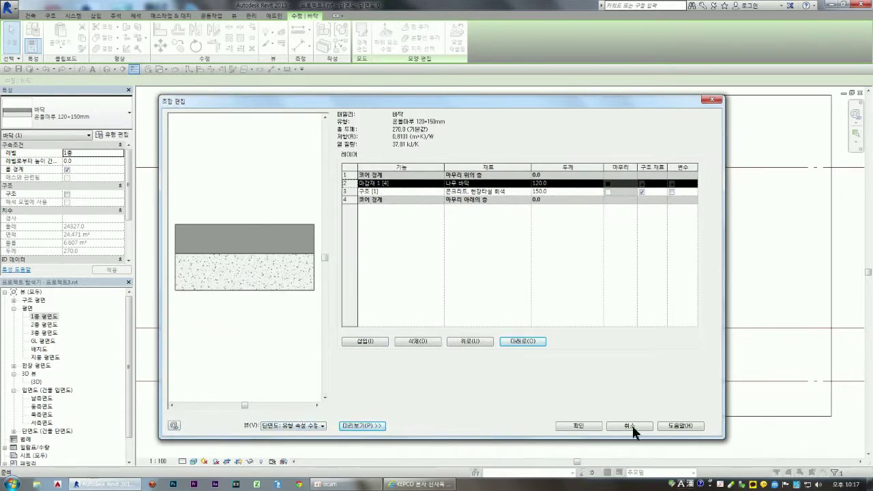
left_click(588, 425)
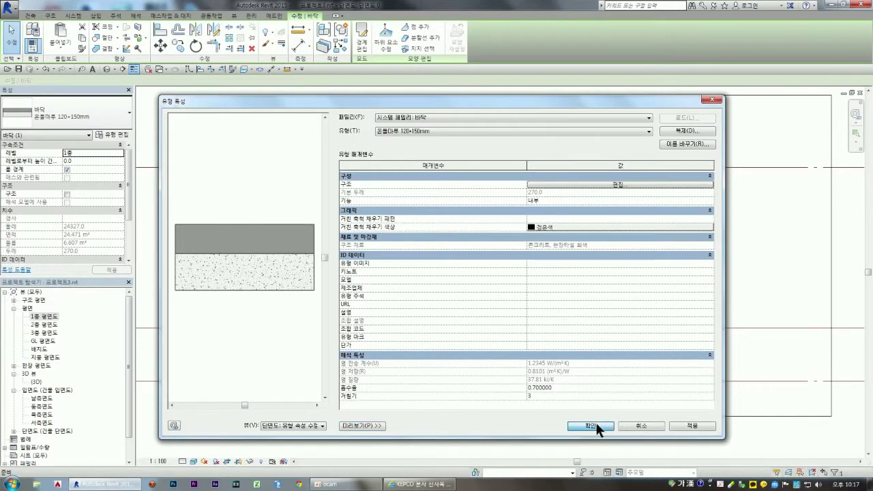
left_click(592, 426)
left_click(434, 354)
scroll(515, 347, "up", 1)
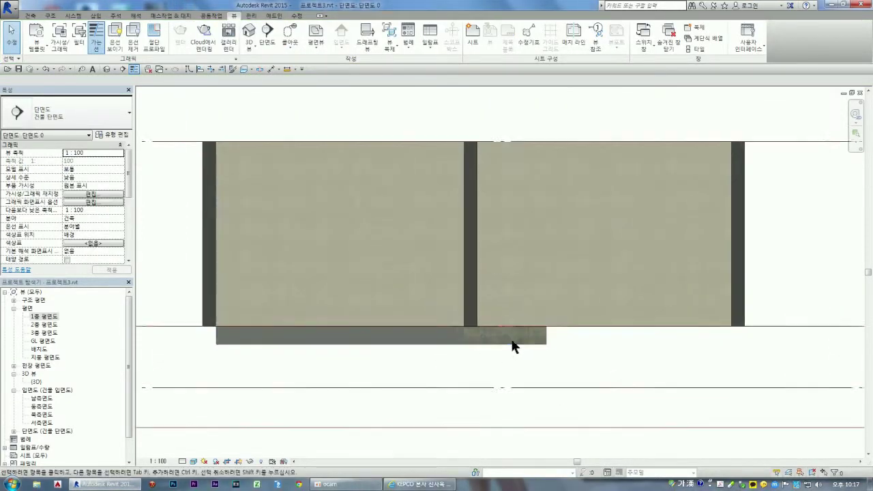
Step: Set the wood-finished floor slab's Height Offset From Level to 120, then view it in 3D
scroll(515, 347, "up", 1)
scroll(500, 347, "up", 1)
scroll(501, 341, "up", 1)
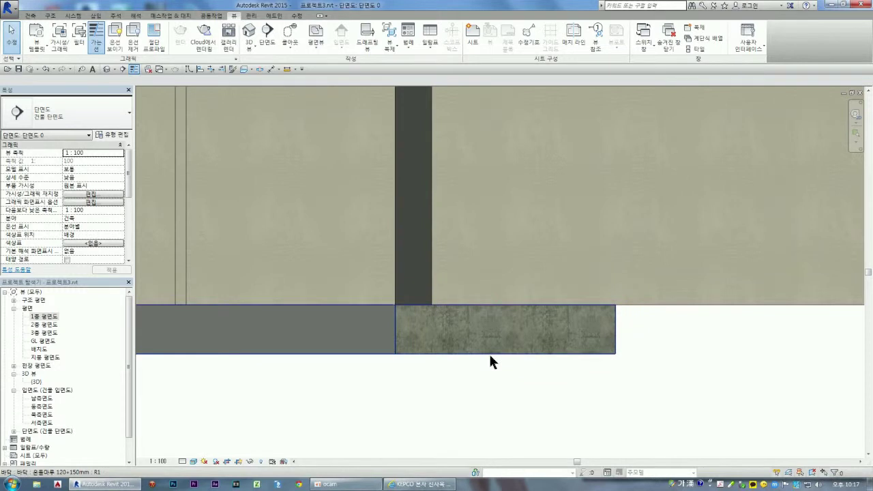
left_click(490, 353)
left_click(534, 370)
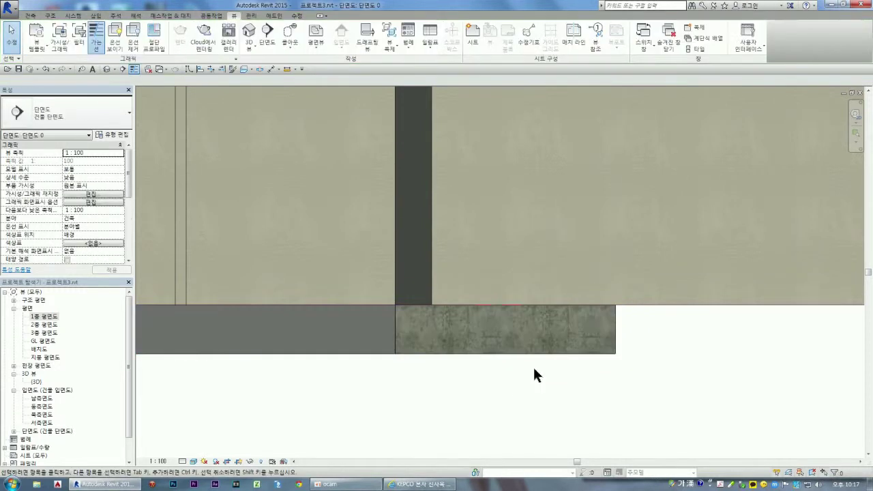
left_click(512, 354)
scroll(577, 367, "down", 2)
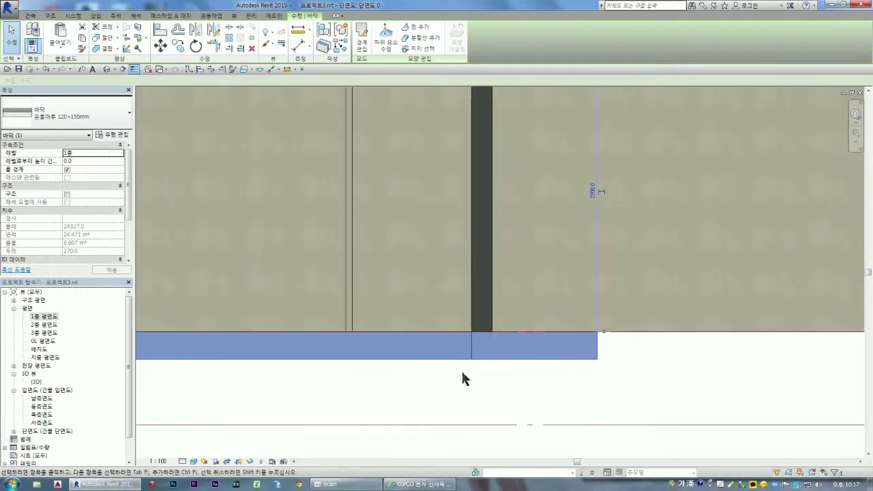
left_click(96, 161)
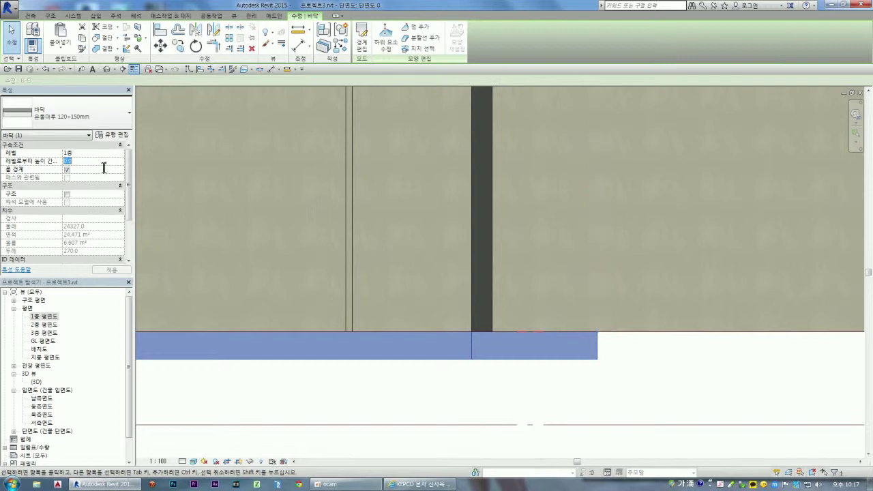
left_click(100, 163)
type("120")
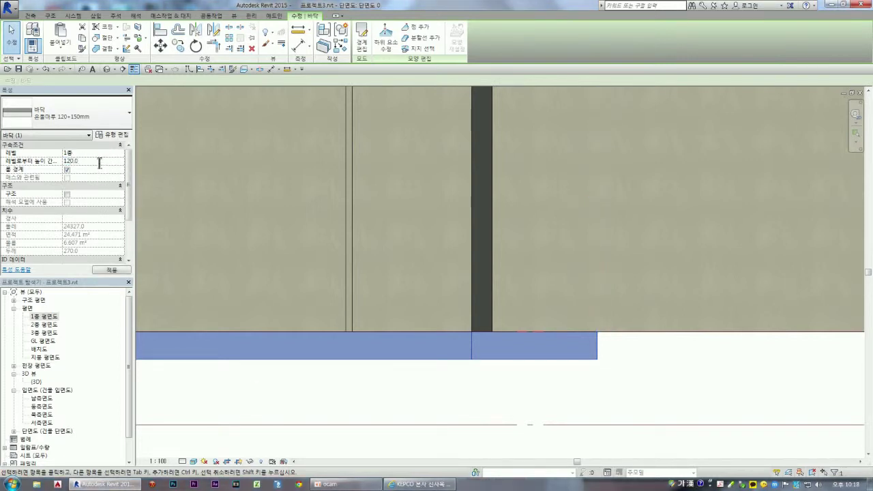
left_click(424, 404)
scroll(437, 402, "down", 2)
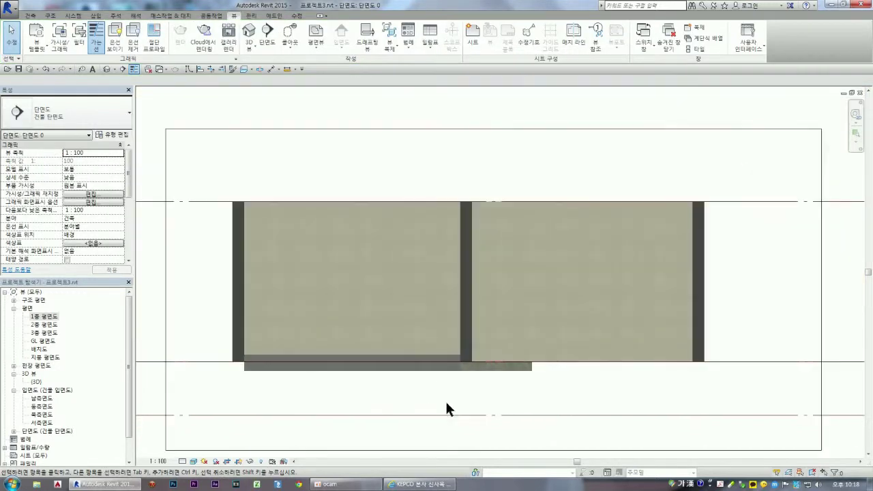
scroll(349, 373, "up", 2)
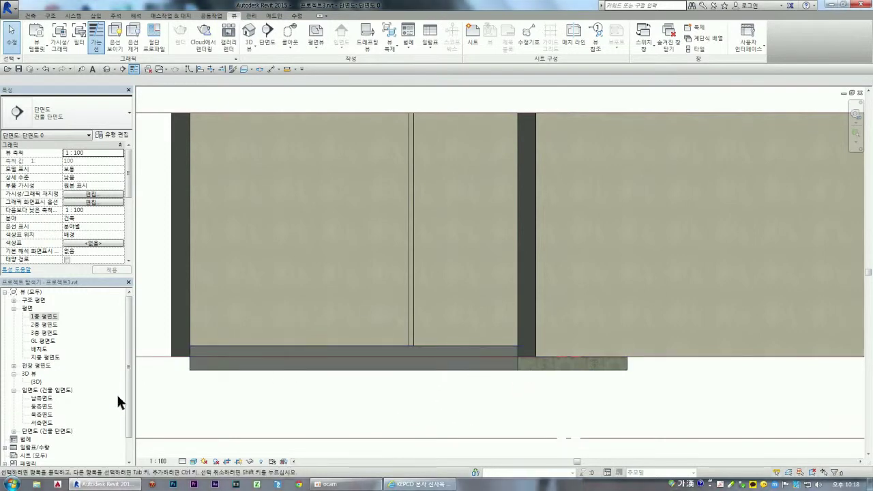
double_click(38, 382)
Step: Turn on the 3D section box and cut the model down to a strip through the wood floor
scroll(386, 355, "down", 3)
scroll(380, 335, "down", 2)
scroll(334, 184, "up", 2)
scroll(333, 189, "up", 4)
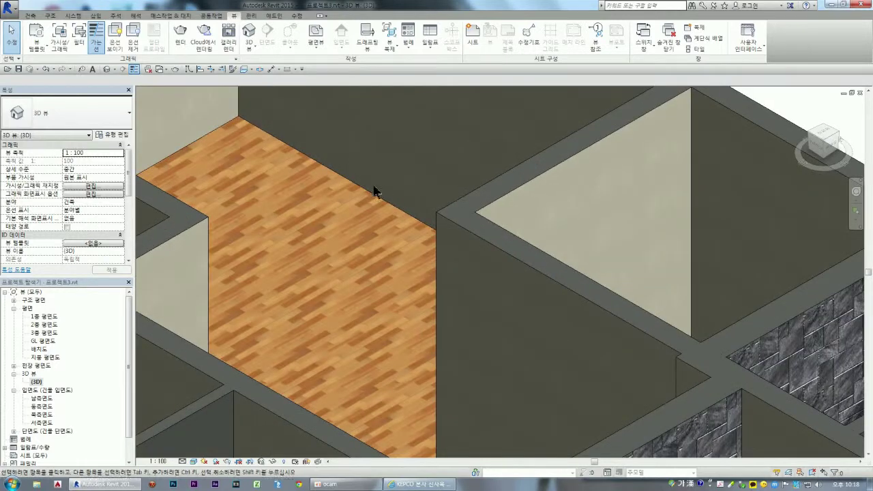
scroll(408, 231, "down", 6)
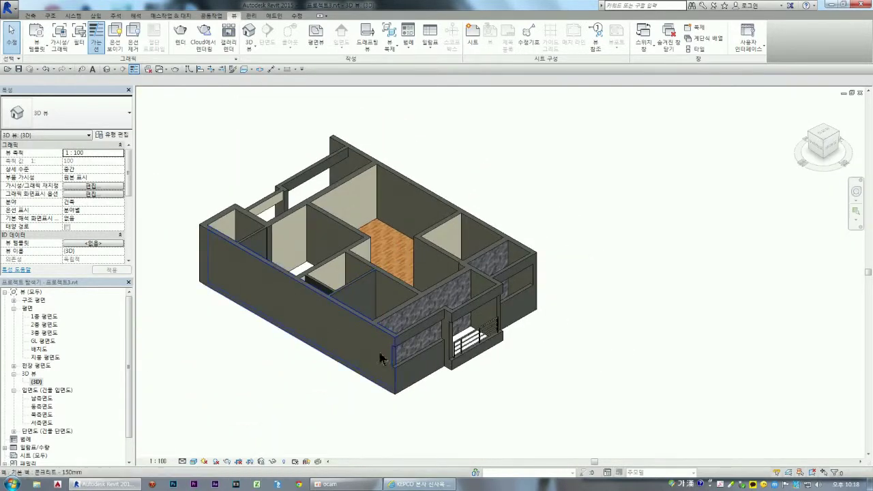
left_click_drag(128, 181, 132, 240)
left_click(66, 185)
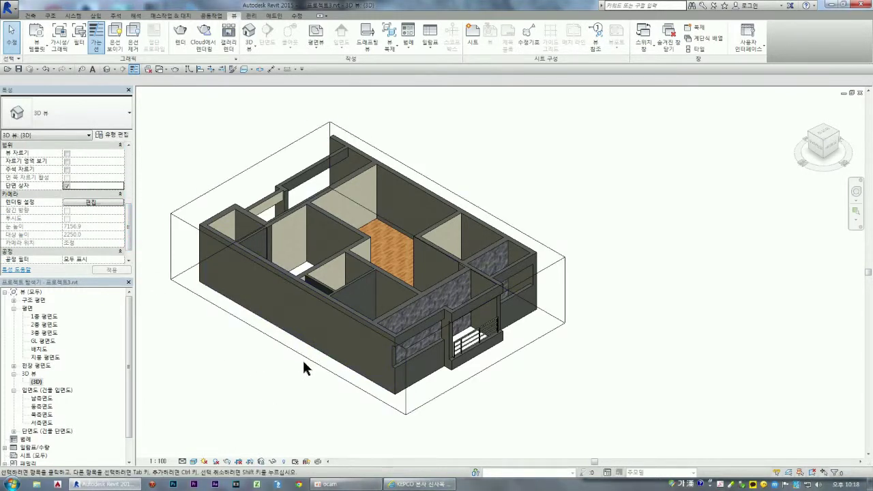
left_click(305, 360)
left_click_drag(288, 317, 414, 258)
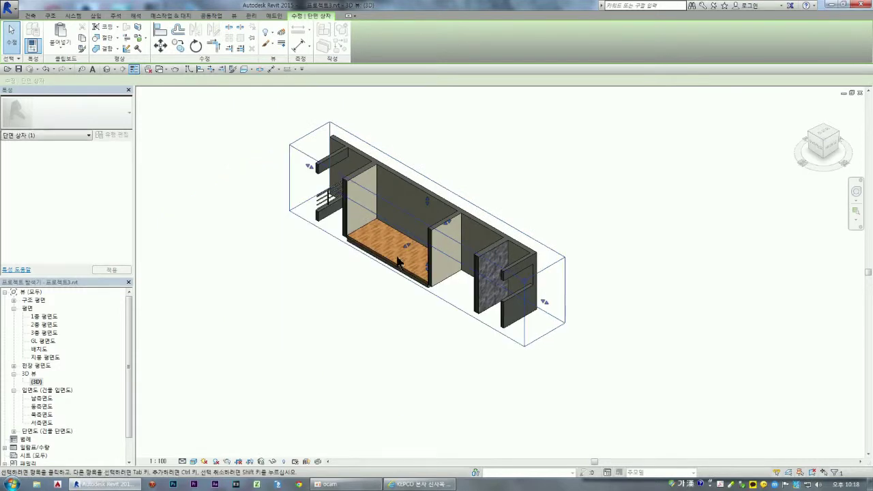
scroll(413, 266, "up", 4)
scroll(416, 269, "up", 3)
left_click(419, 410)
Step: Zoom in to inspect the sliced wood floor, then return to the 1층 평면도 plan
scroll(511, 370, "up", 3)
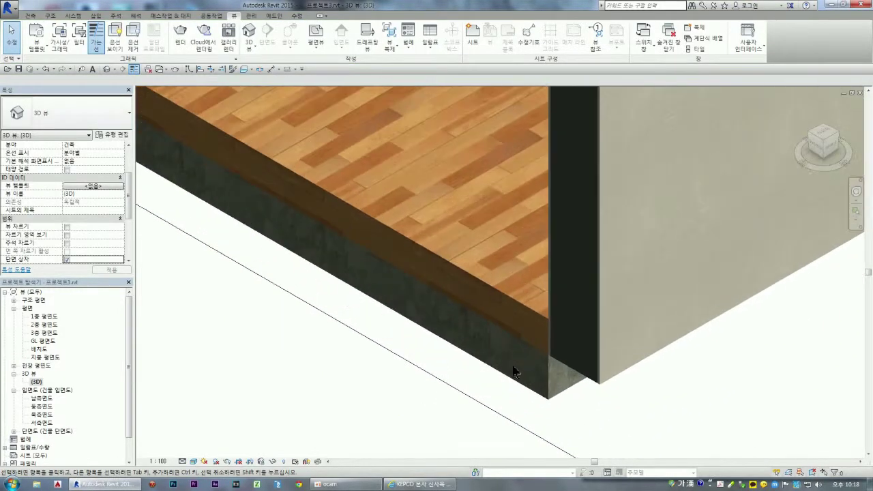
scroll(535, 344, "up", 2)
scroll(526, 314, "up", 2)
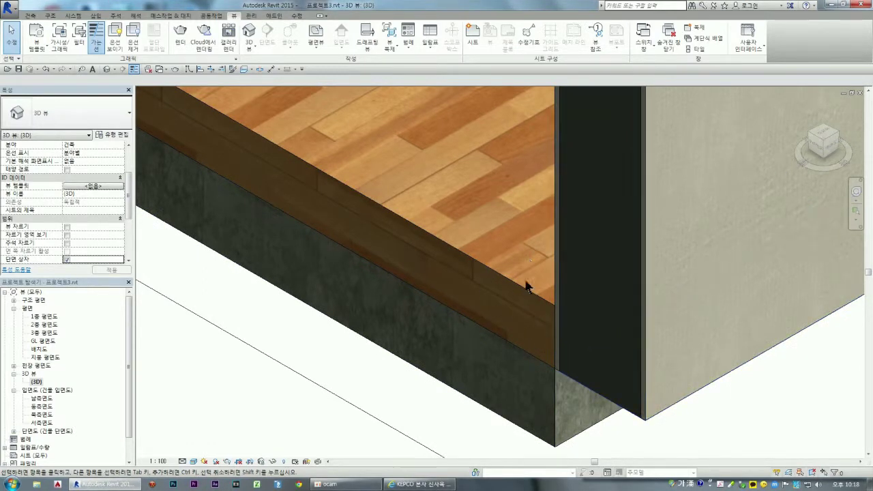
scroll(527, 286, "down", 1)
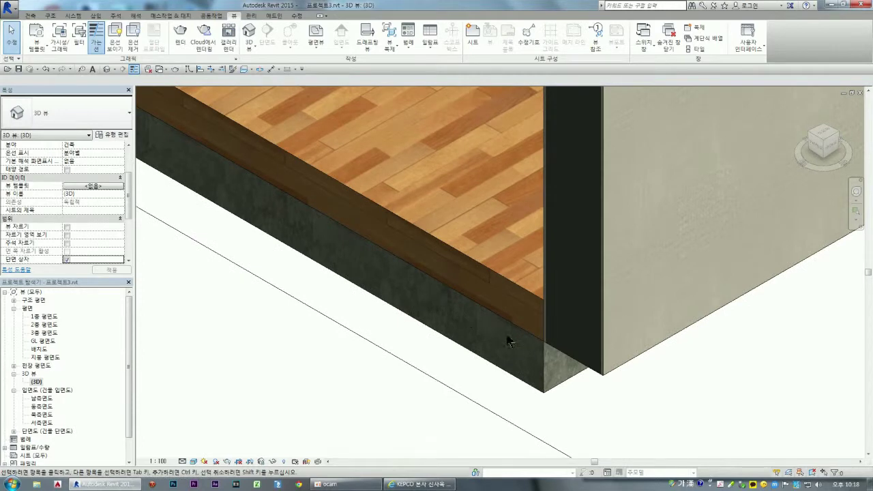
scroll(458, 335, "down", 1)
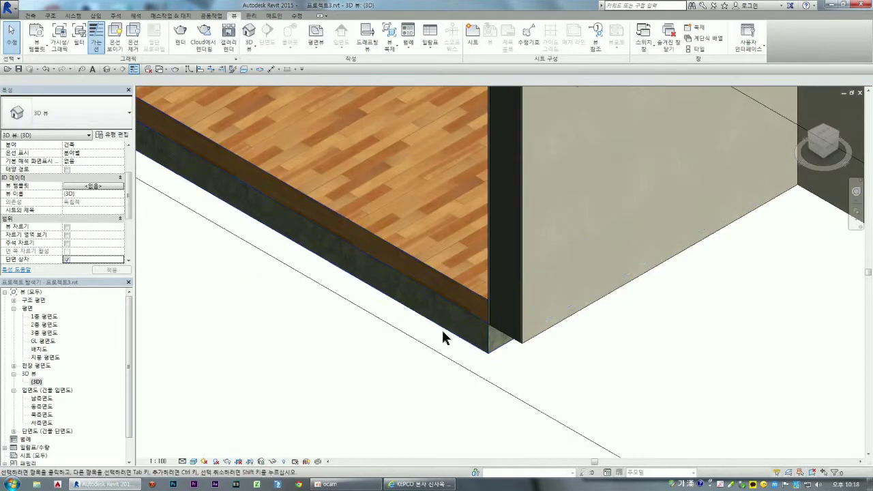
scroll(447, 335, "down", 1)
scroll(508, 353, "down", 1)
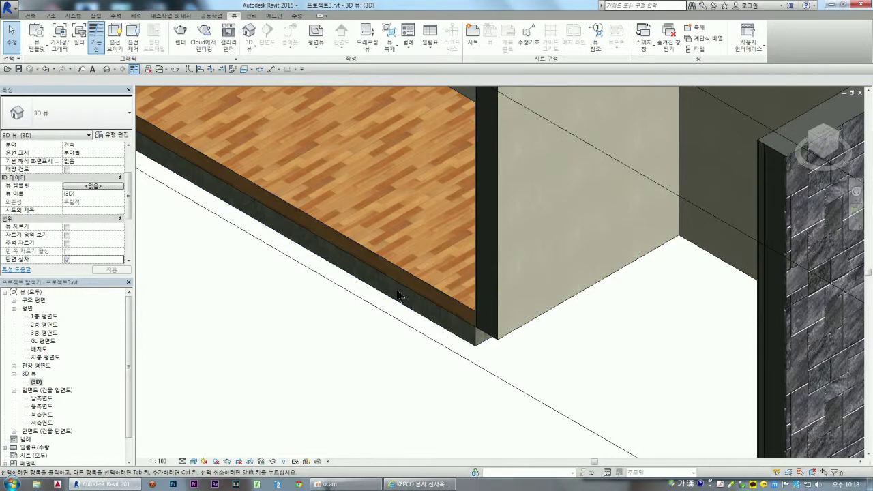
scroll(508, 372, "down", 1)
scroll(509, 372, "down", 1)
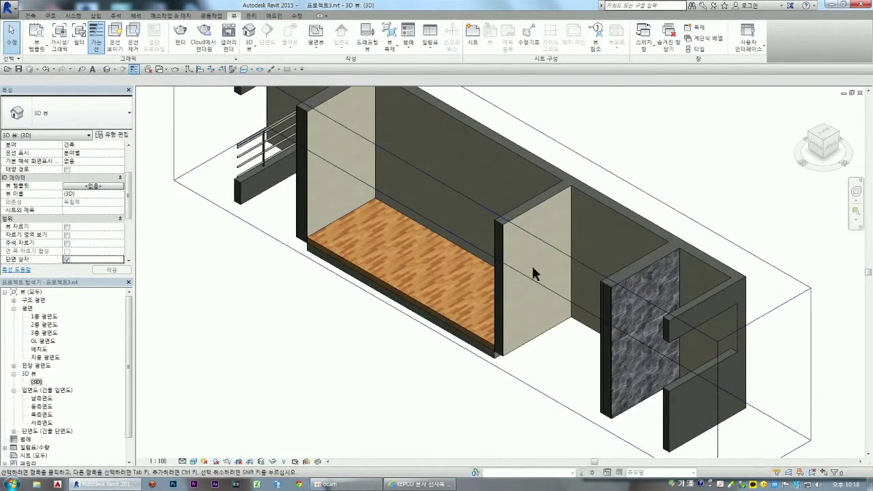
double_click(51, 317)
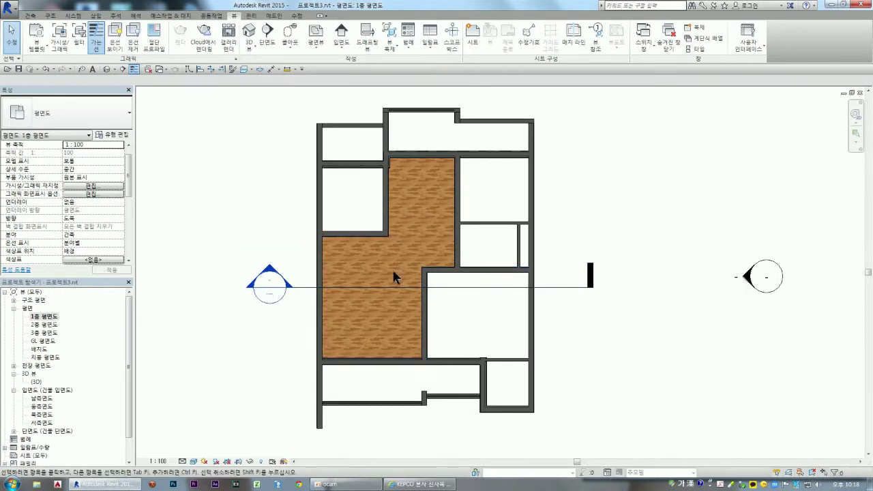
left_click(30, 15)
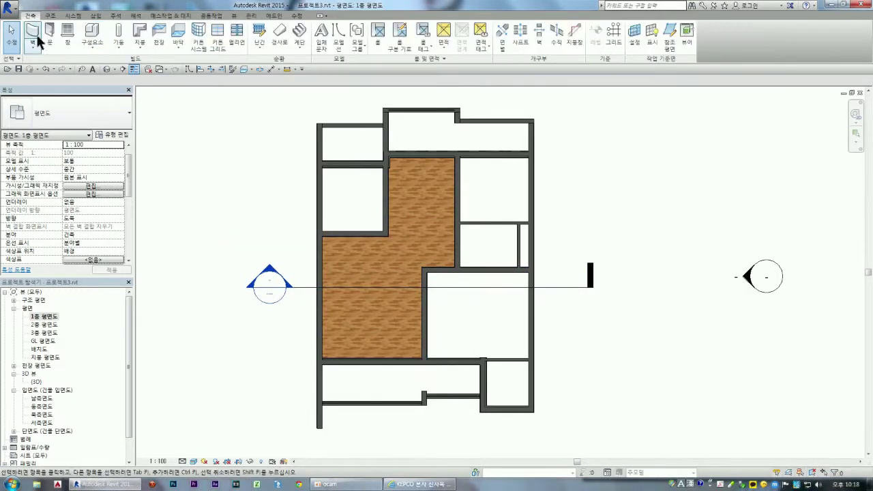
Step: Start a new floor and duplicate its type as 온돌장판 120+150mm, opening its layer structure
left_click(179, 35)
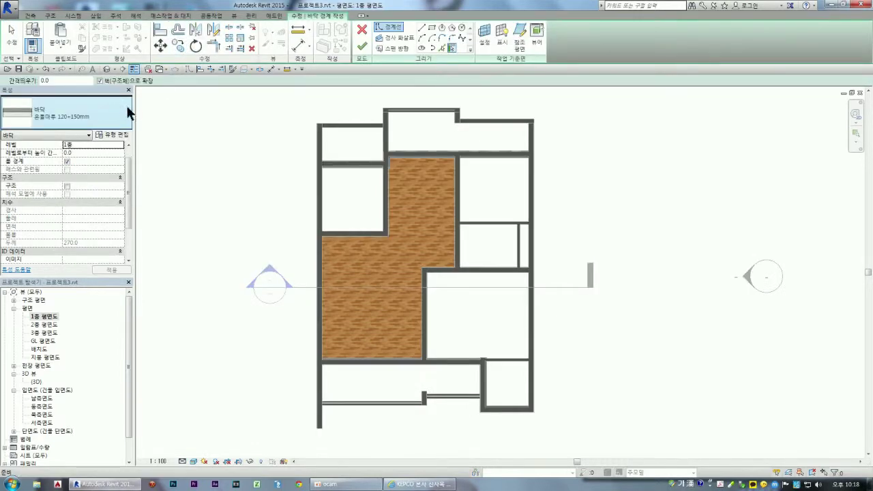
left_click(113, 136)
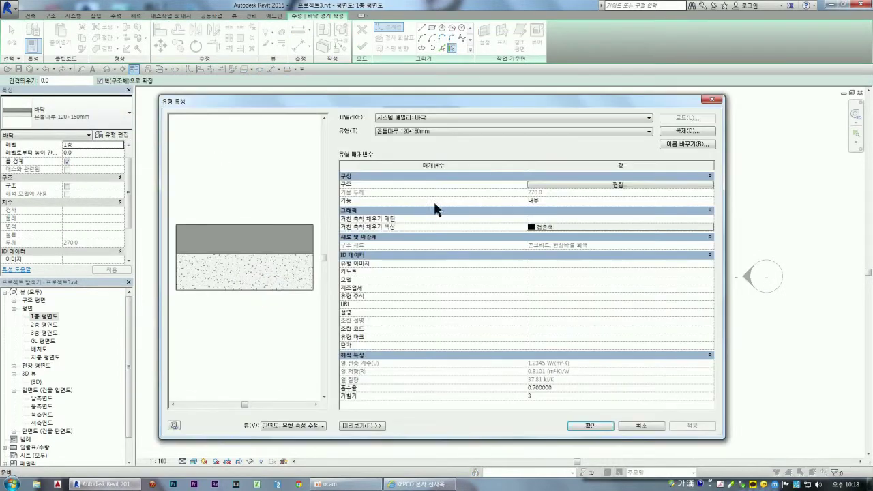
left_click(704, 143)
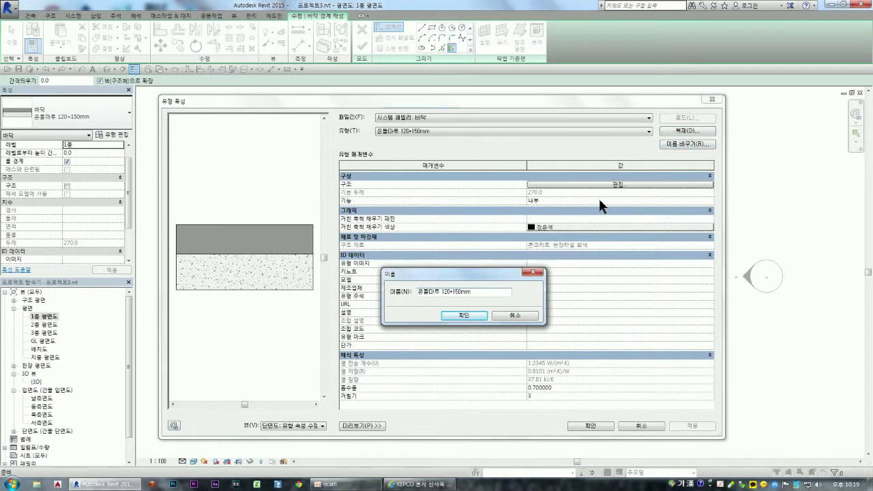
type("마")
key("Return")
left_click(616, 184)
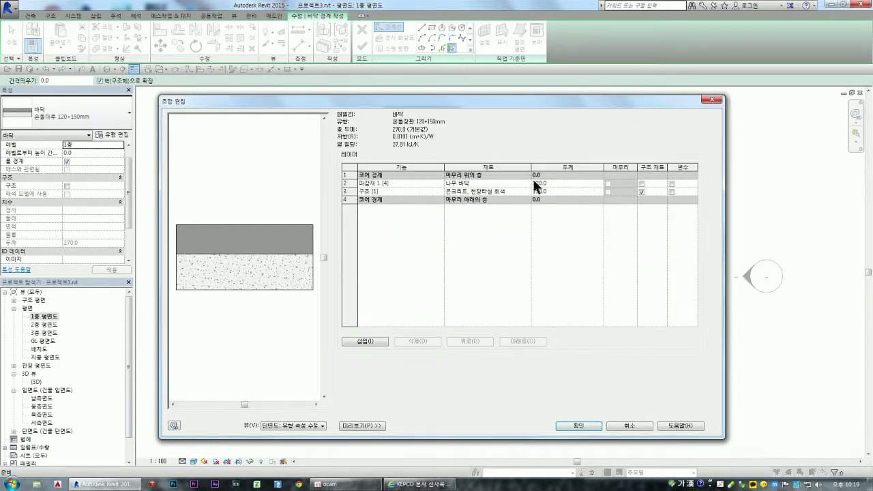
Step: Assign the bamboo flooring material to the 120 mm finish layer and save the 온돌장판 120+150mm type
left_click(530, 183)
left_click(527, 182)
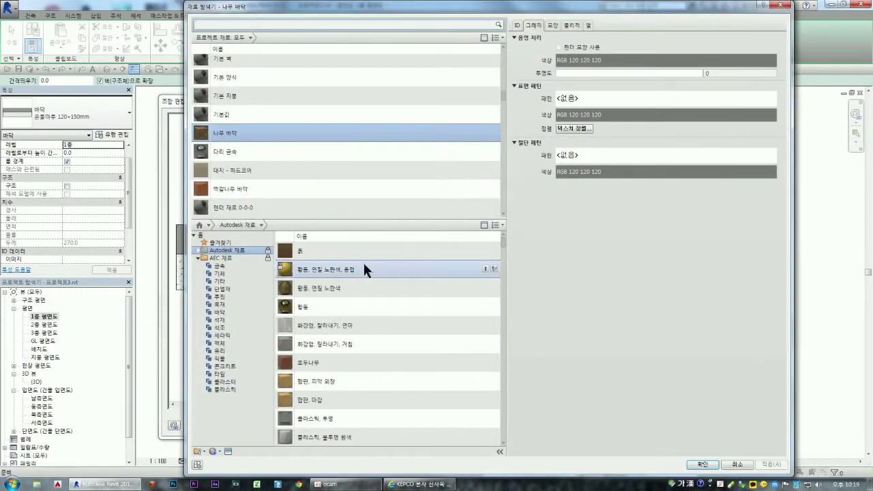
left_click(225, 311)
left_click(305, 324)
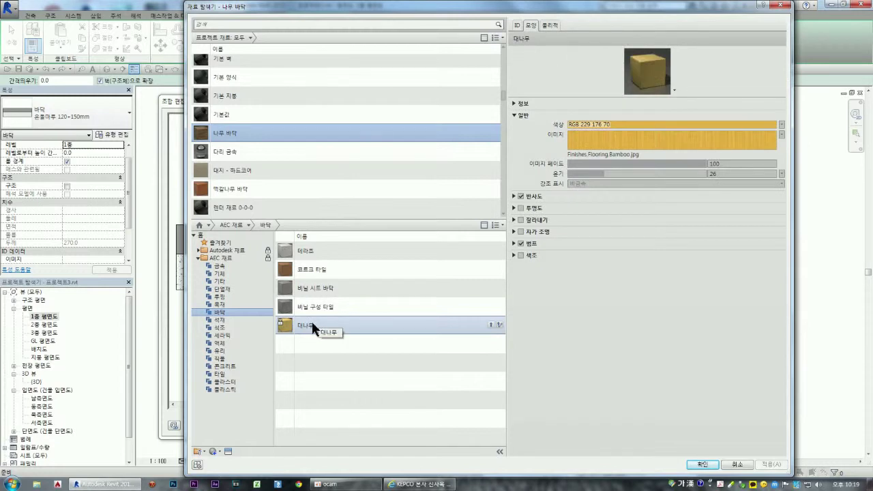
left_click(309, 309)
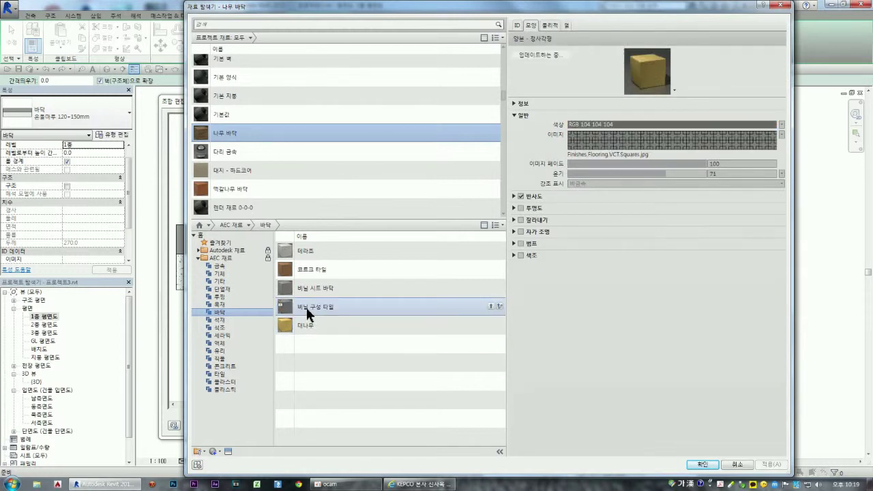
left_click(312, 288)
left_click(314, 270)
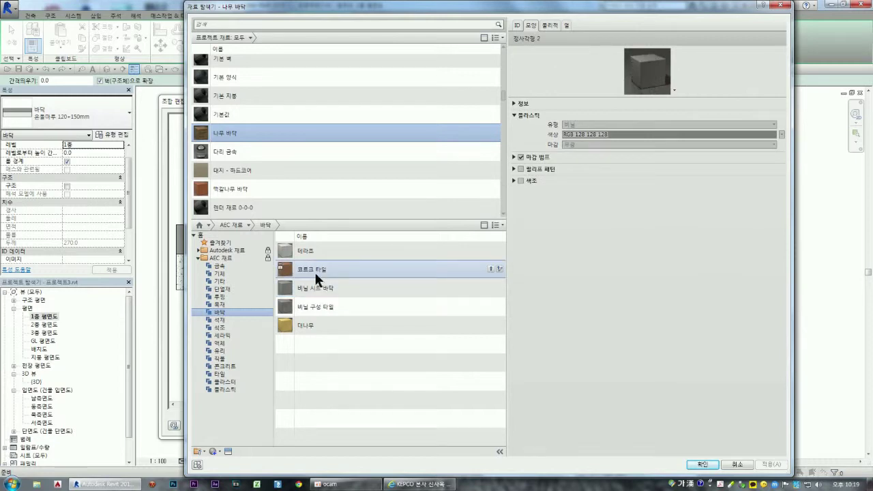
double_click(313, 324)
left_click(553, 25)
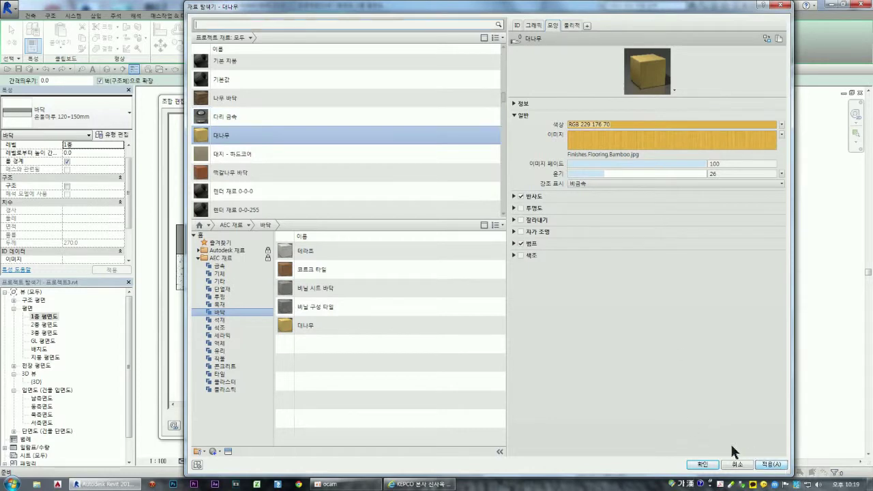
left_click(704, 465)
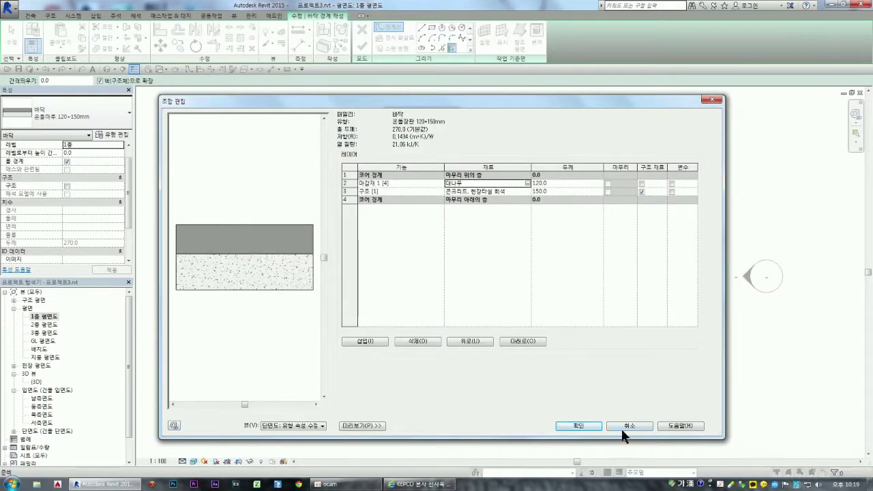
left_click(582, 424)
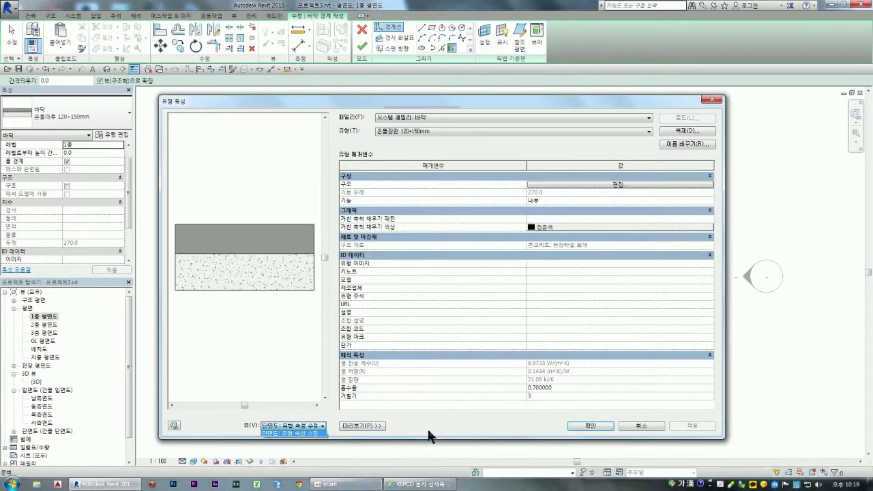
left_click(593, 429)
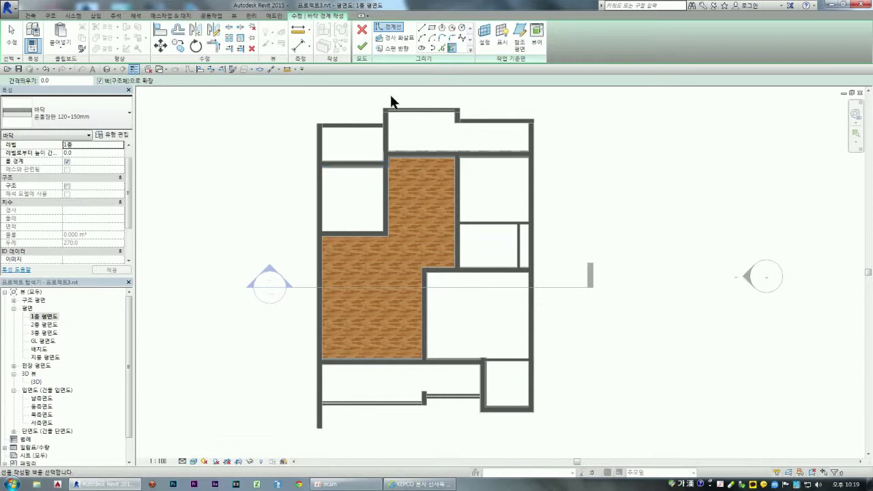
Step: Sketch a rectangular boundary across the upper-left room and finish its bamboo floor
left_click(432, 28)
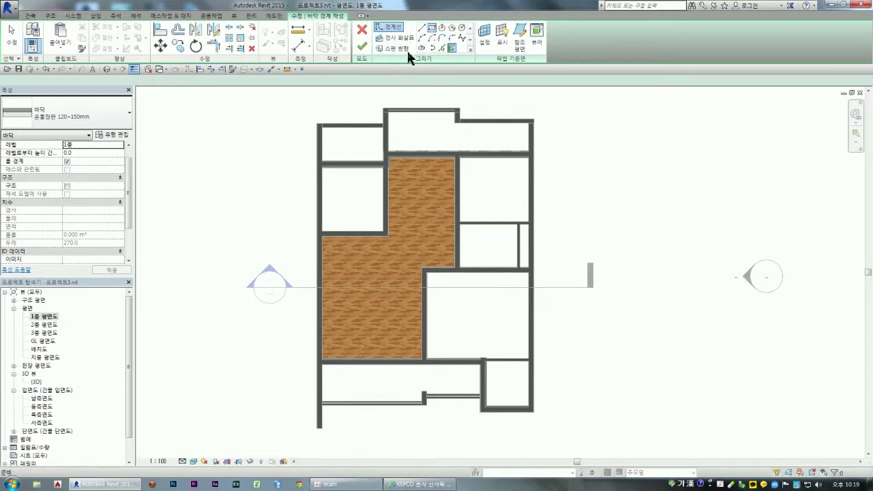
scroll(328, 179, "up", 3)
scroll(335, 171, "up", 3)
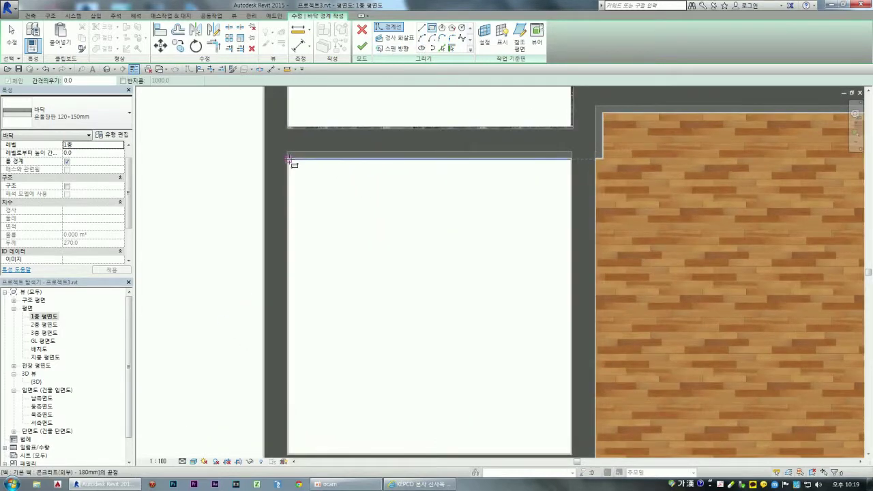
left_click(288, 161)
scroll(382, 218, "down", 2)
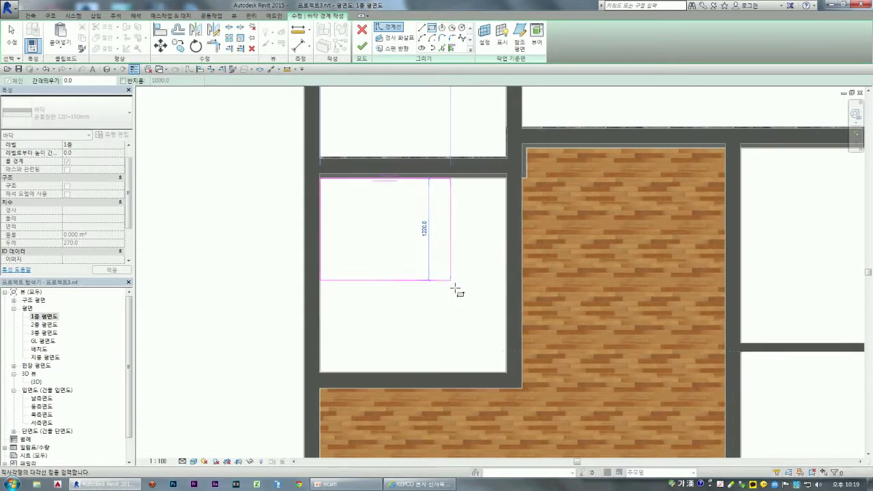
left_click(507, 373)
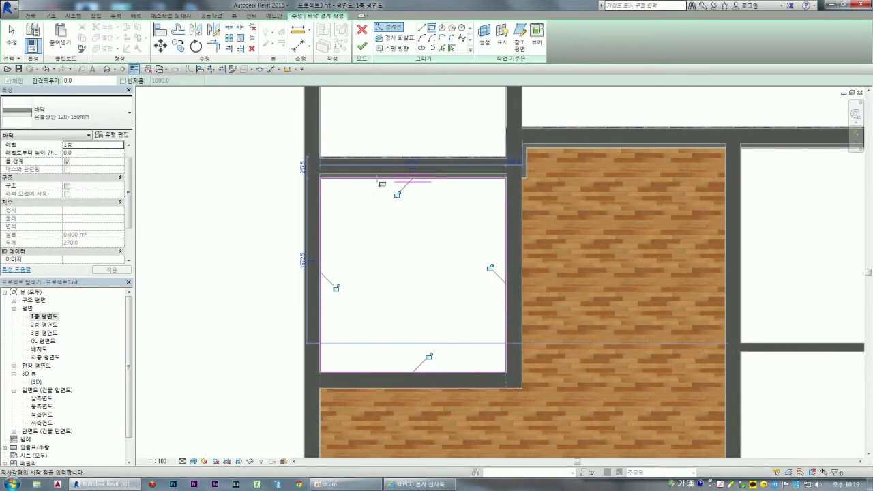
left_click(364, 40)
scroll(267, 123, "down", 2)
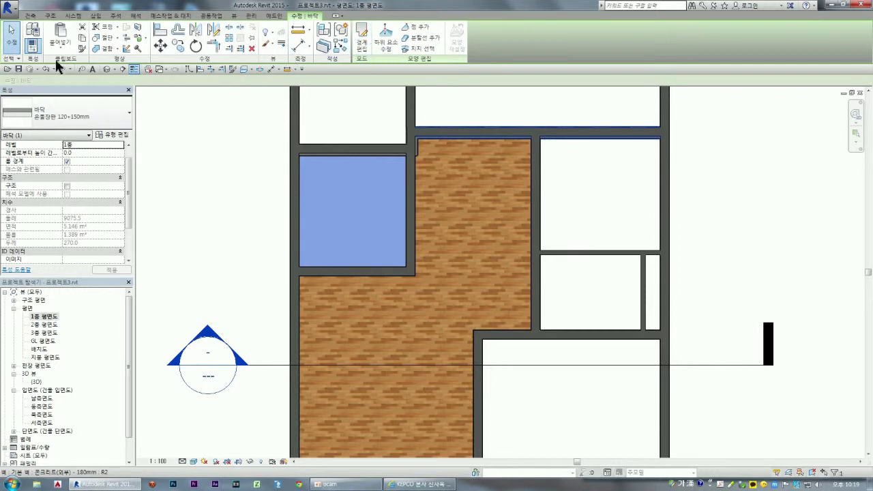
Step: Create a second bamboo floor with a rectangular boundary filling the upper-right room
left_click(30, 15)
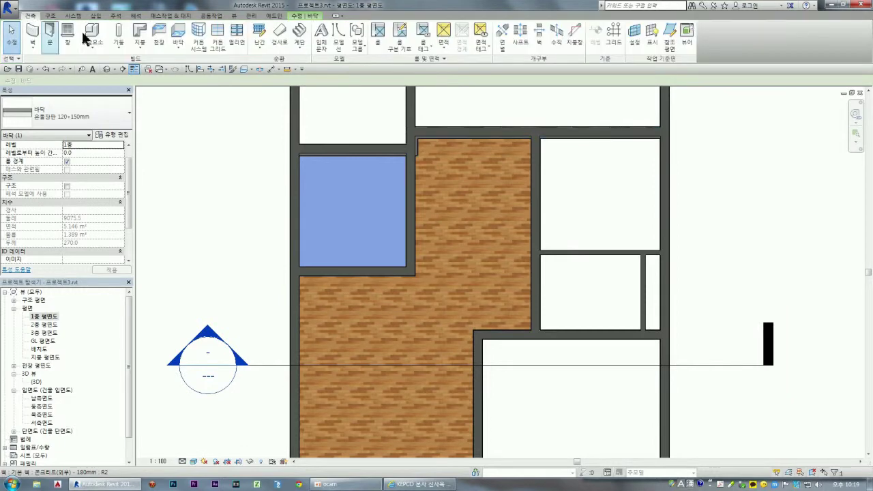
left_click(176, 38)
scroll(640, 176, "up", 1)
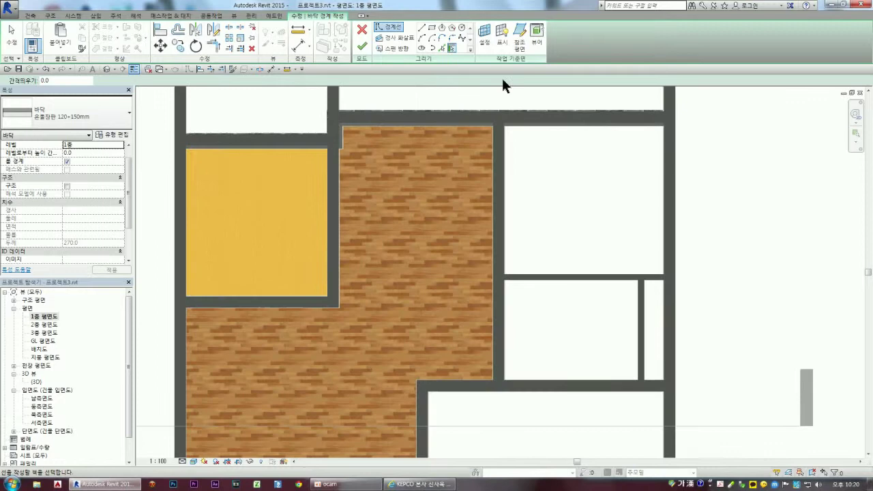
left_click(432, 28)
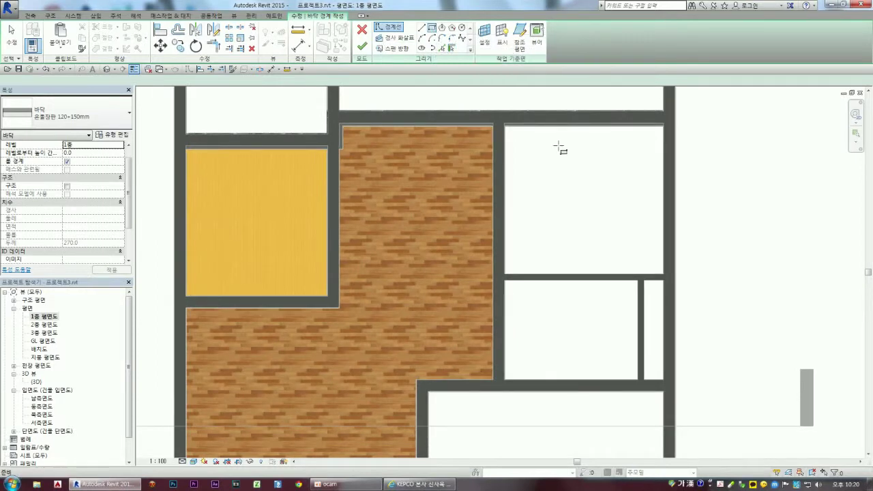
scroll(553, 194, "down", 2)
scroll(599, 153, "up", 2)
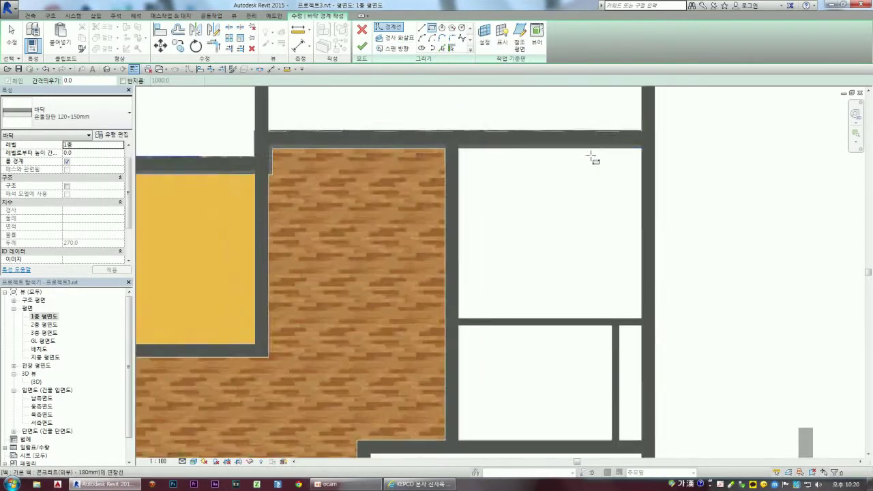
scroll(598, 152, "up", 2)
left_click(355, 144)
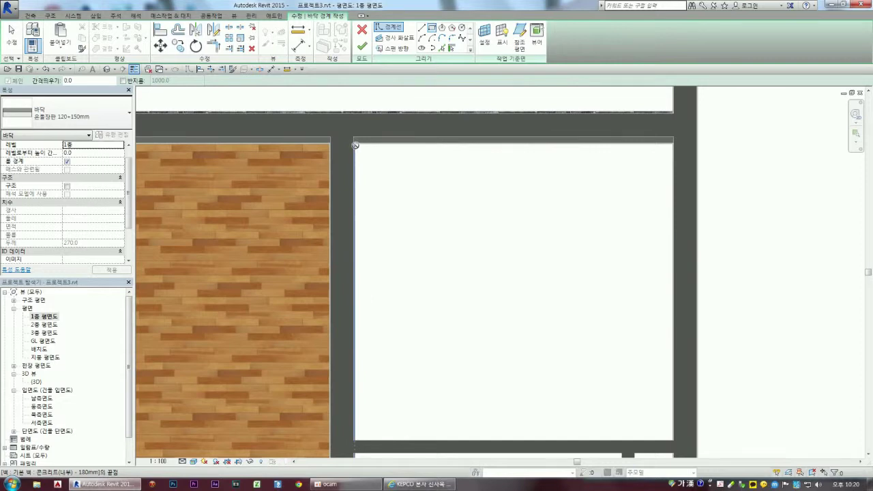
left_click(672, 440)
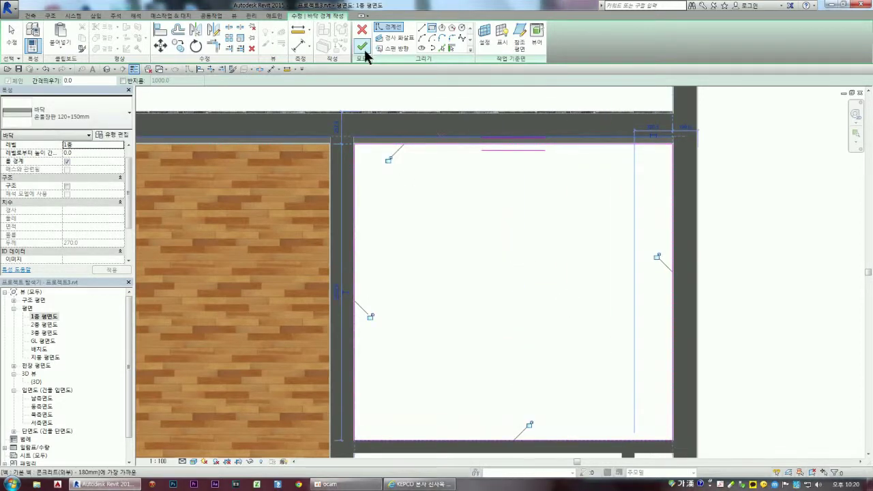
left_click(362, 46)
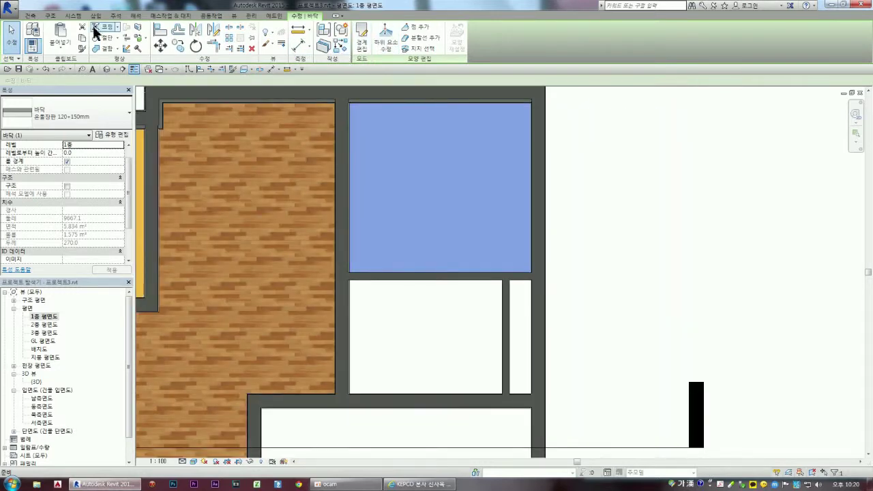
Step: Start a third 온돌장판 floor sketch using the Rectangle boundary tool
left_click(29, 15)
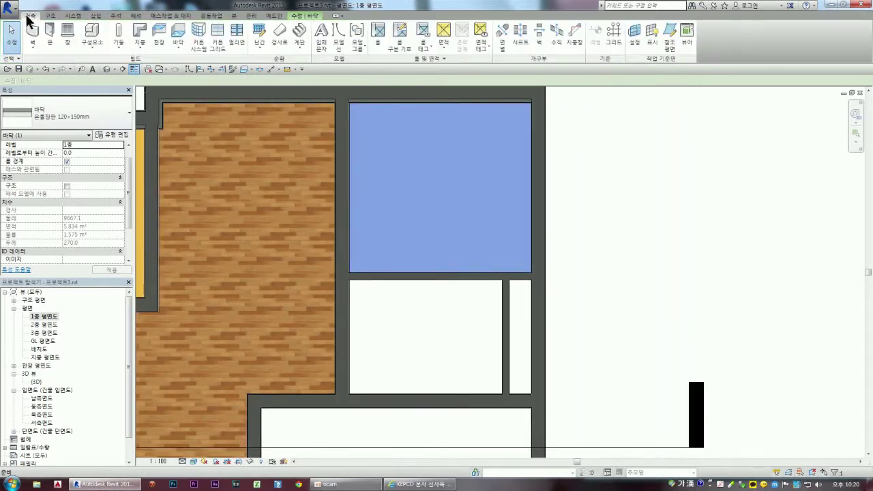
left_click(180, 35)
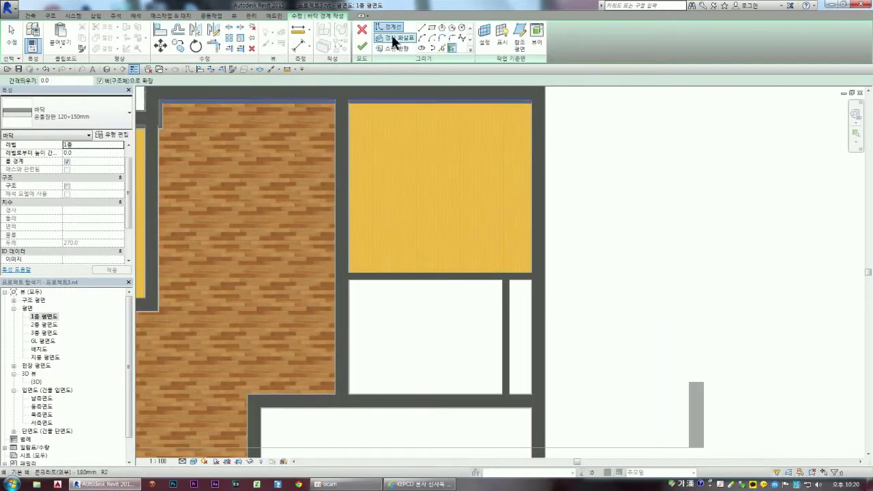
left_click(431, 27)
scroll(400, 201, "down", 2)
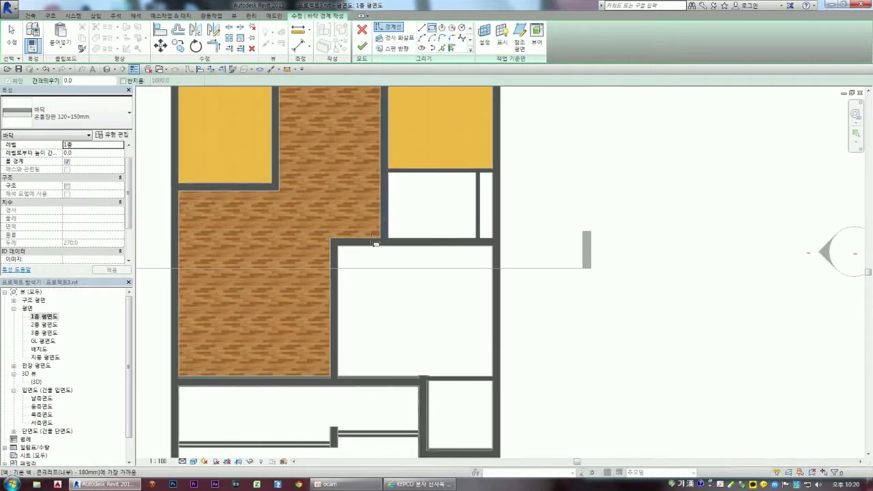
scroll(327, 239, "up", 3)
scroll(328, 238, "up", 2)
scroll(296, 250, "up", 2)
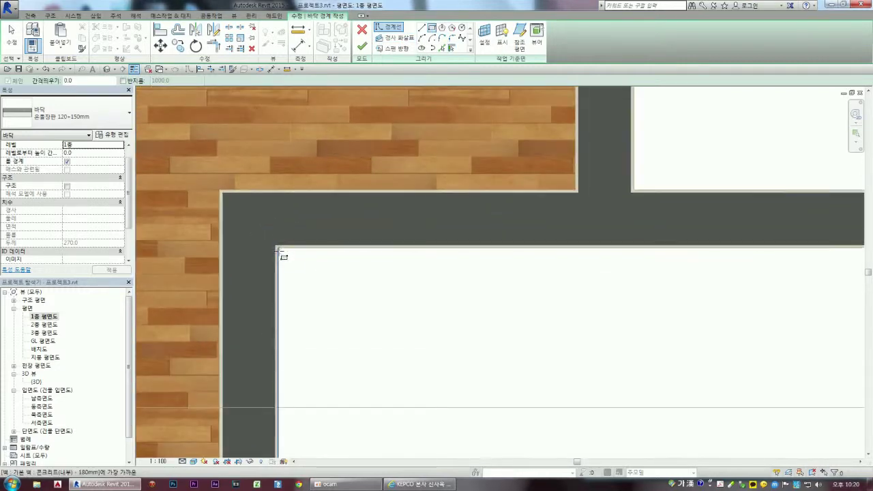
Step: Sketch the large right-hand room's boundary between its inner wall corners and finish the bamboo floor
left_click(279, 249)
scroll(355, 253, "down", 1)
scroll(451, 265, "down", 1)
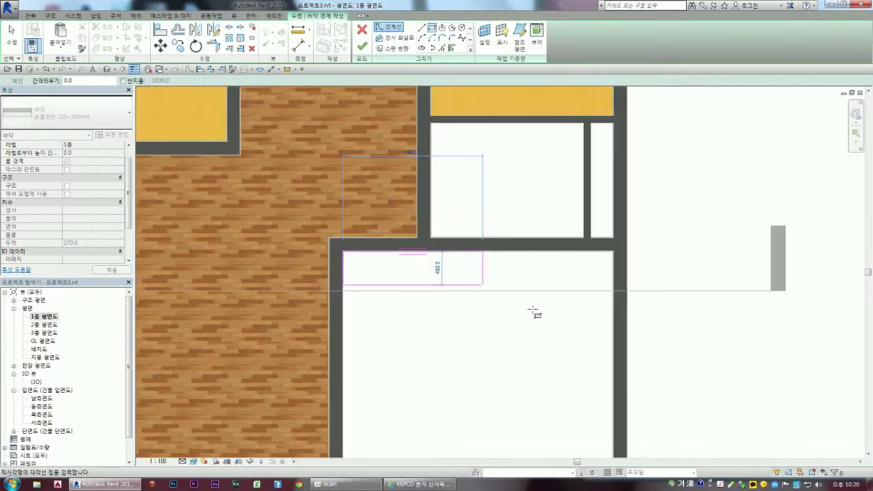
scroll(505, 280, "down", 2)
scroll(546, 395, "up", 1)
scroll(566, 405, "up", 2)
scroll(565, 418, "up", 1)
scroll(575, 416, "up", 1)
left_click(580, 417)
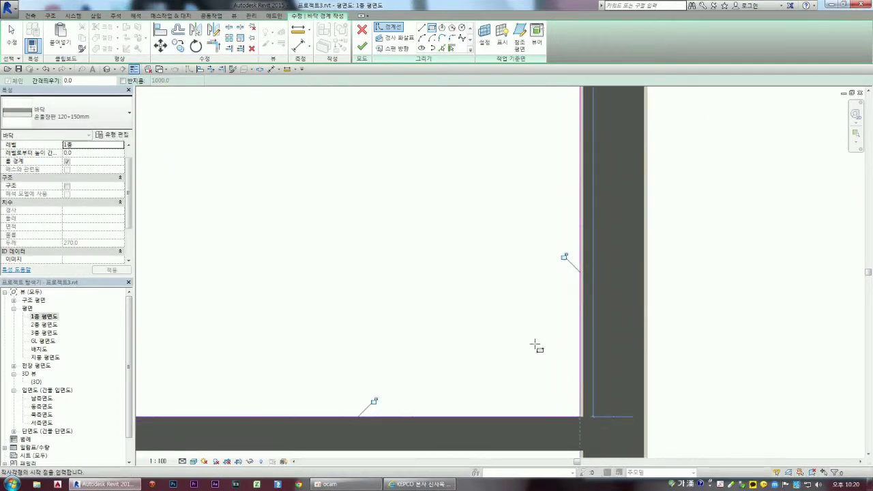
scroll(578, 355, "down", 2)
scroll(498, 334, "down", 2)
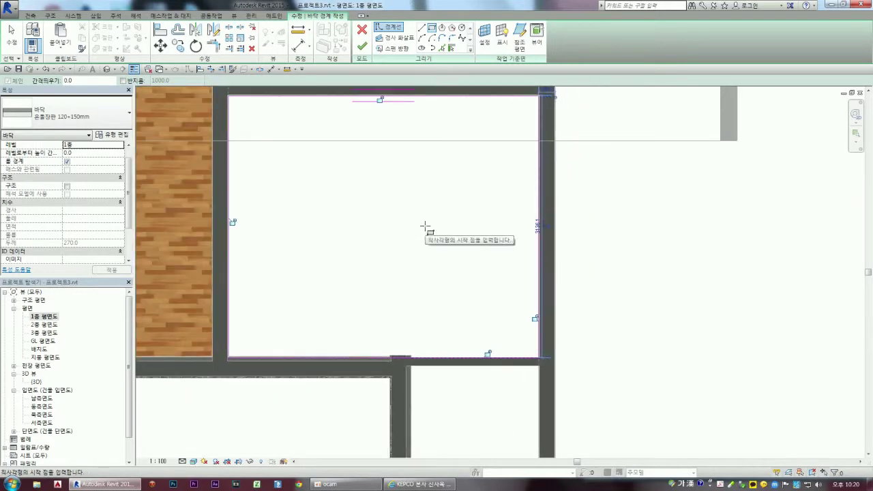
left_click(363, 47)
scroll(478, 218, "down", 3)
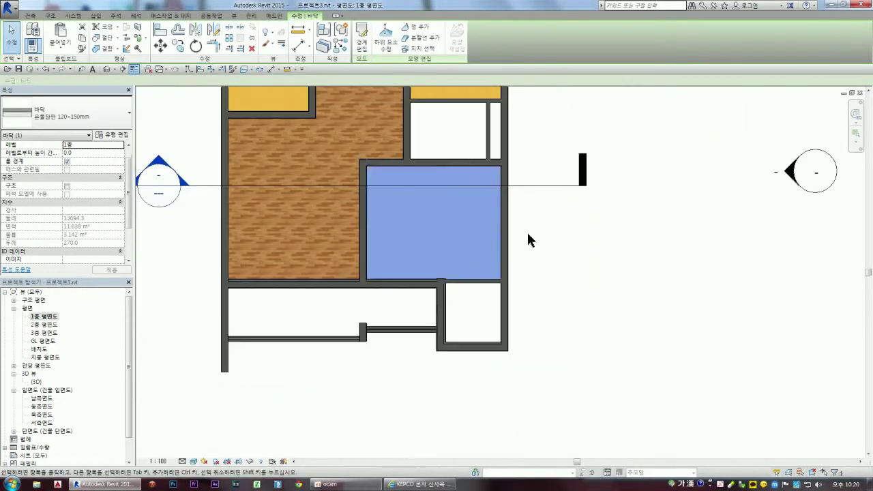
left_click(527, 231)
scroll(413, 201, "up", 3)
scroll(493, 210, "up", 2)
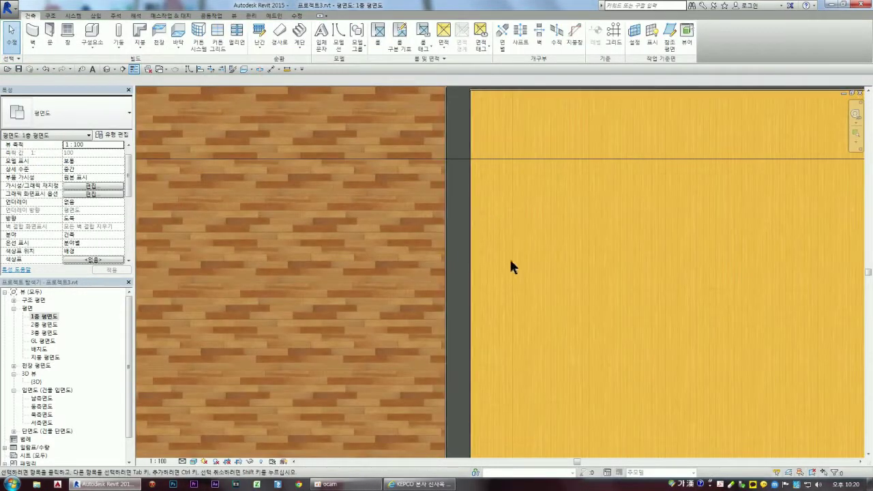
scroll(541, 256, "up", 2)
scroll(541, 255, "up", 1)
scroll(529, 249, "down", 3)
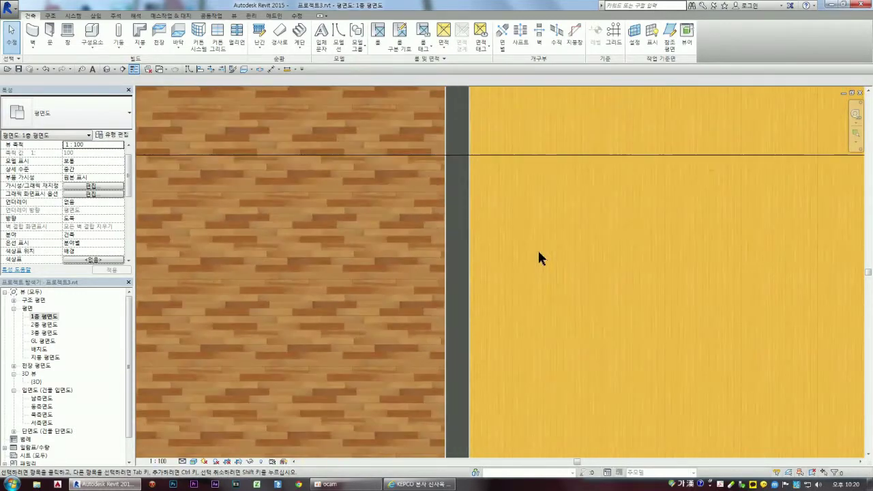
scroll(535, 252, "down", 2)
scroll(542, 248, "down", 1)
scroll(542, 248, "down", 1)
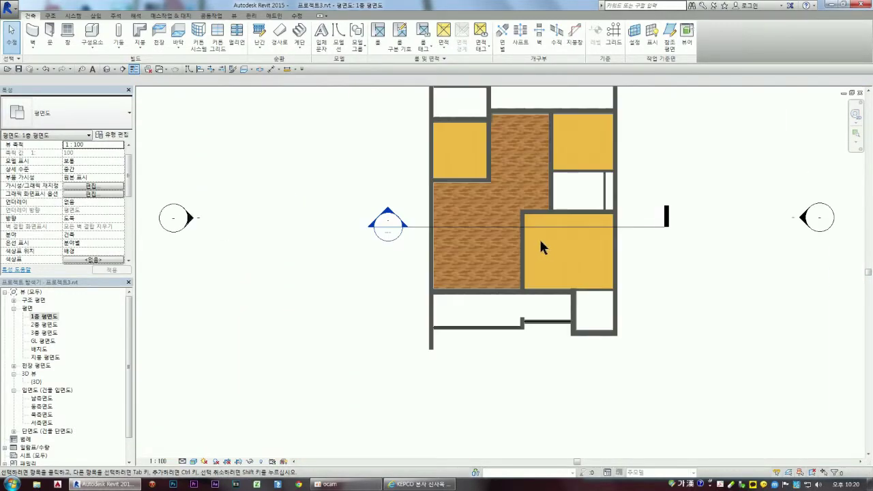
scroll(459, 239, "down", 1)
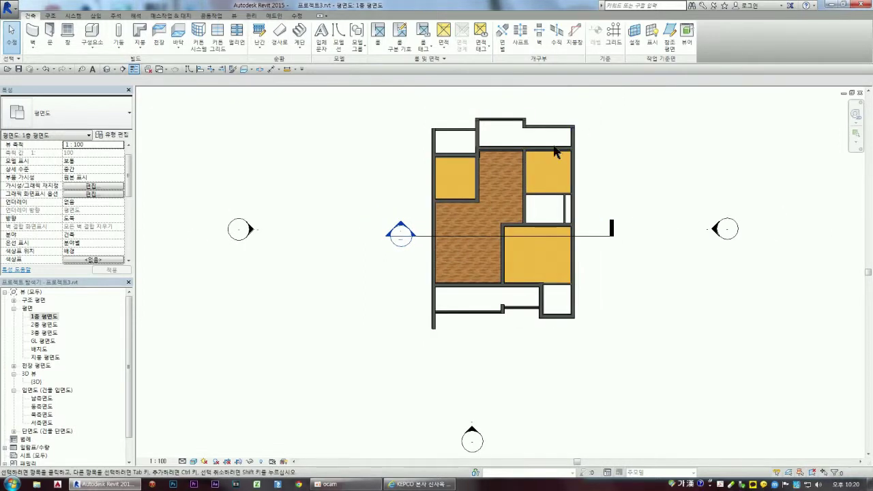
scroll(581, 198, "up", 1)
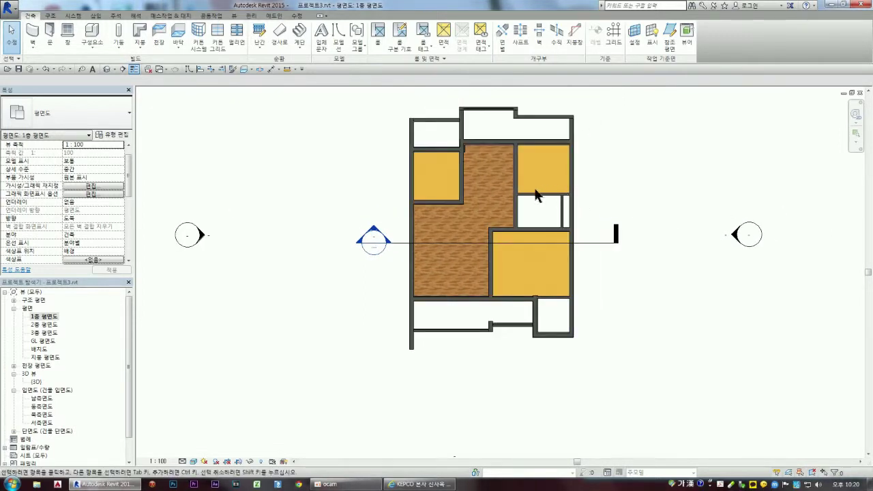
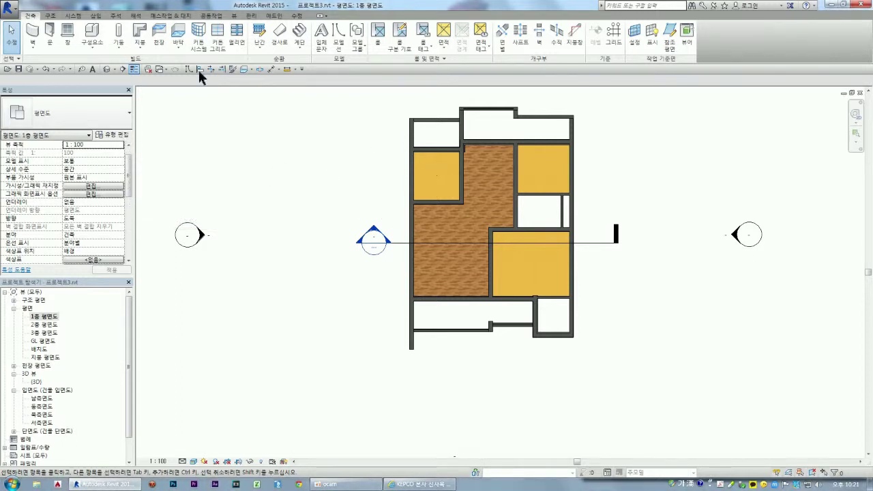
Step: Duplicate the 온돌장판 120+150mm floor type as a new type named 타일마감 50+150mm
left_click(177, 33)
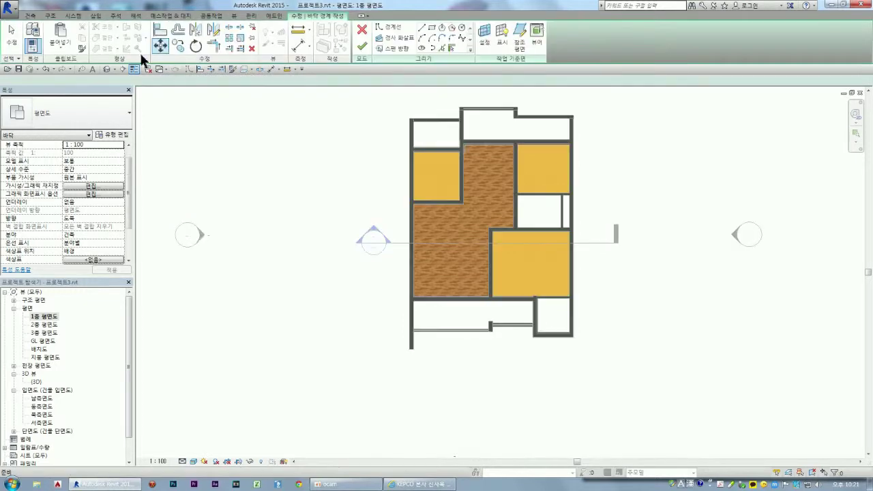
left_click(116, 136)
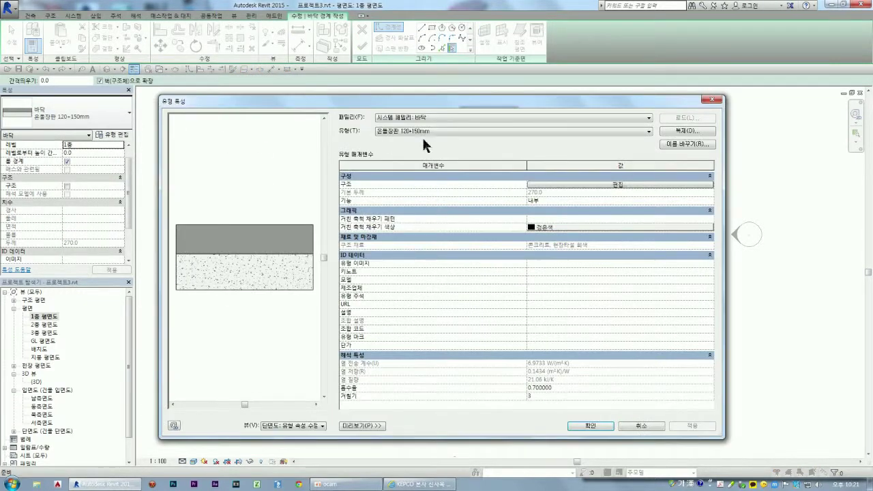
left_click(683, 131)
key("Home")
key("Delete")
key("Delete")
key("Delete")
key("Delete")
key("Delete")
type("E")
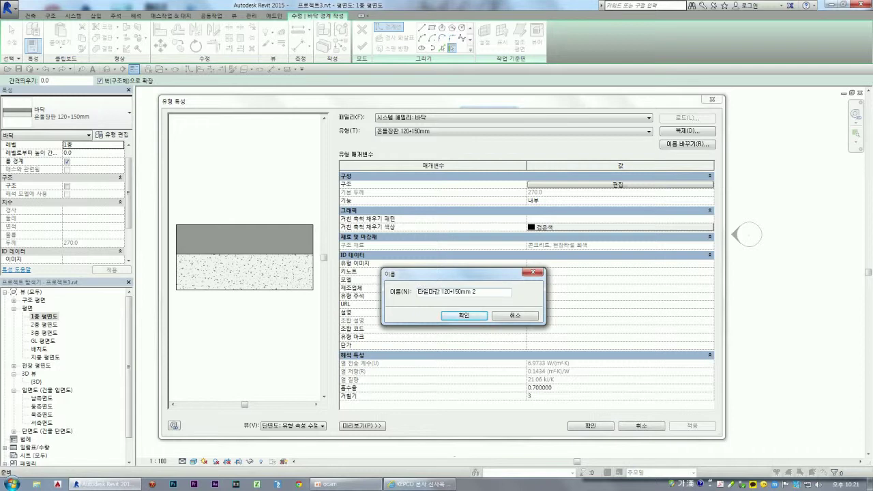
type("50")
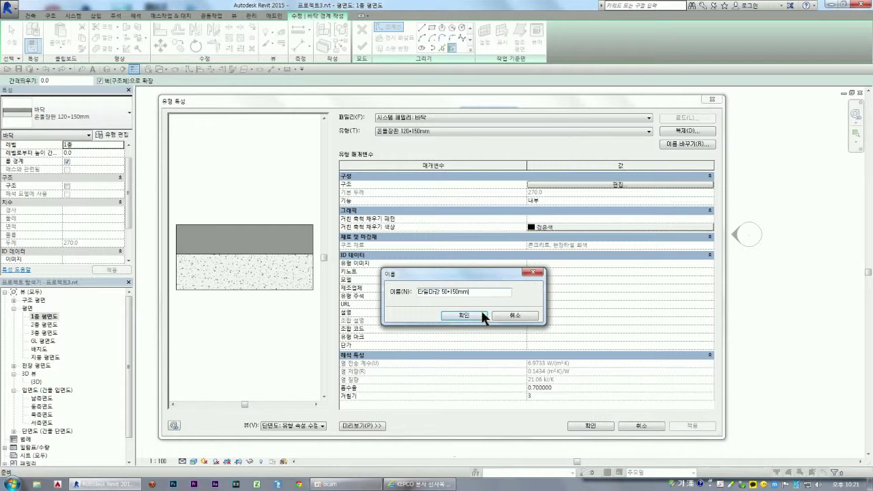
left_click(452, 316)
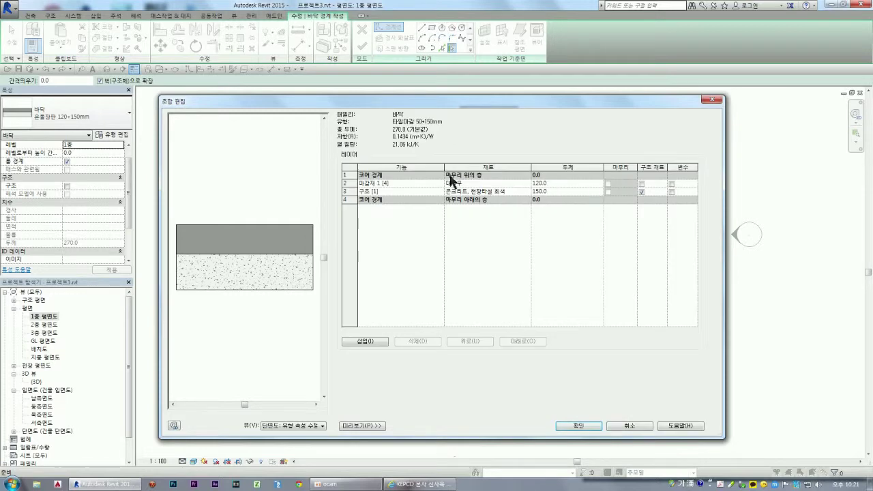
Step: Set the finish layer thickness to 50 mm and browse the tile materials in the Material Browser
left_click(552, 184)
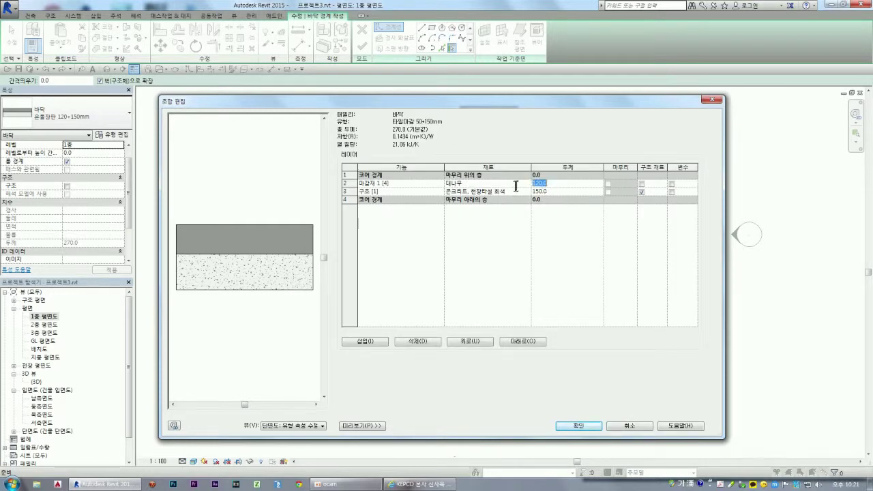
type("50")
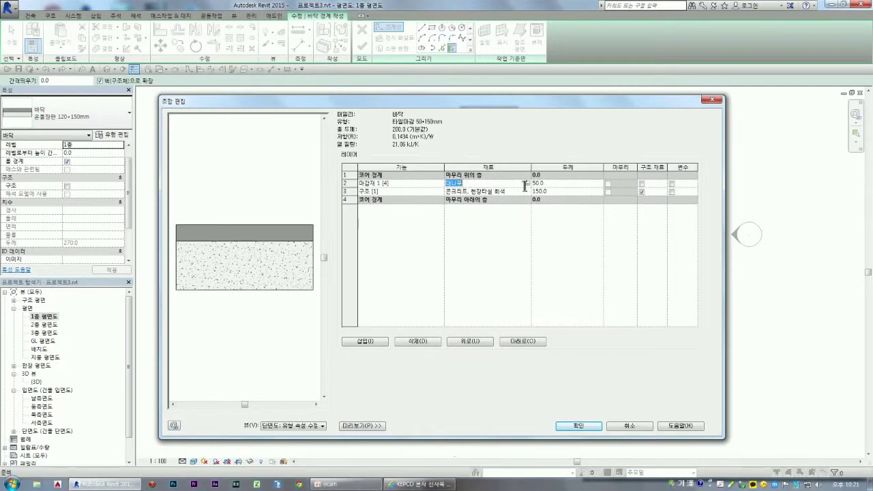
left_click(525, 183)
left_click(528, 183)
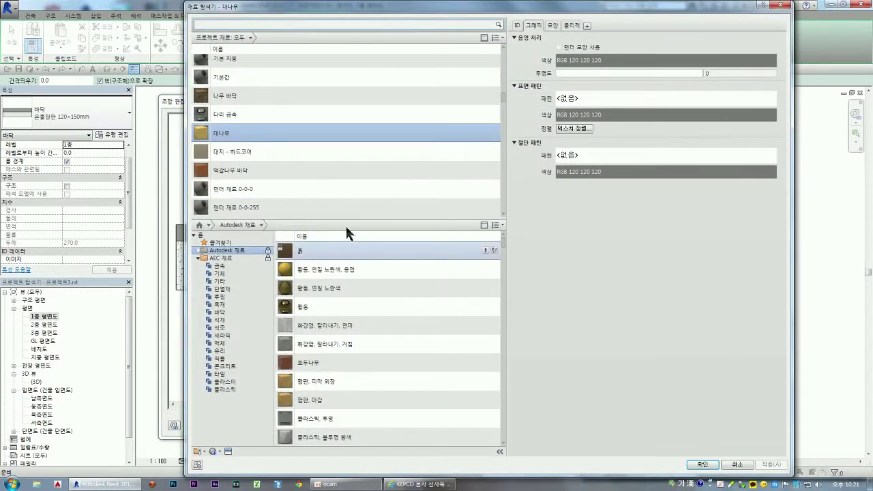
left_click(228, 374)
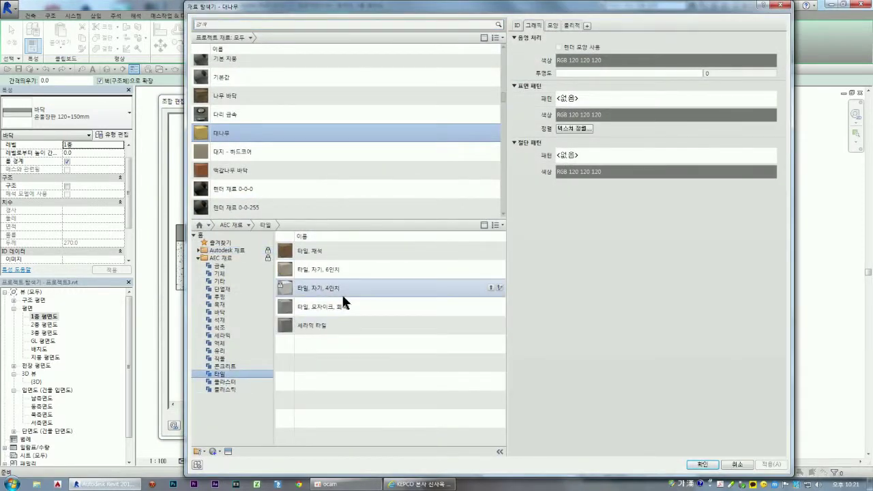
left_click(318, 269)
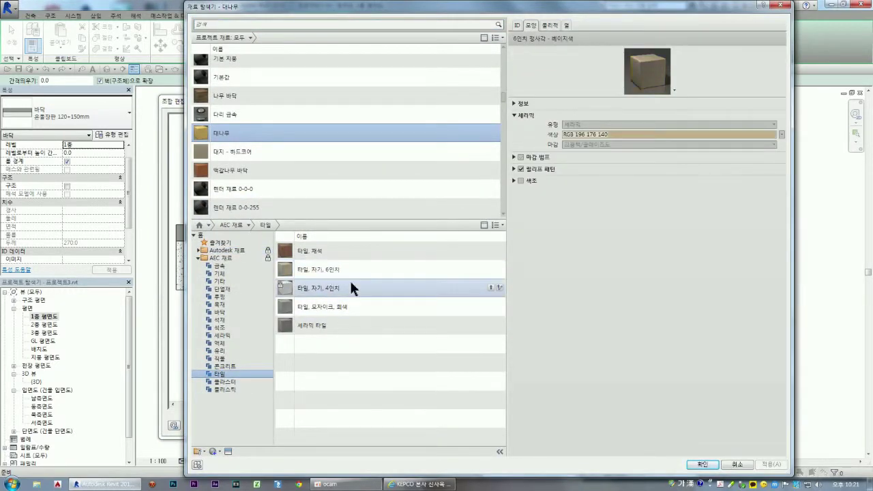
left_click(318, 288)
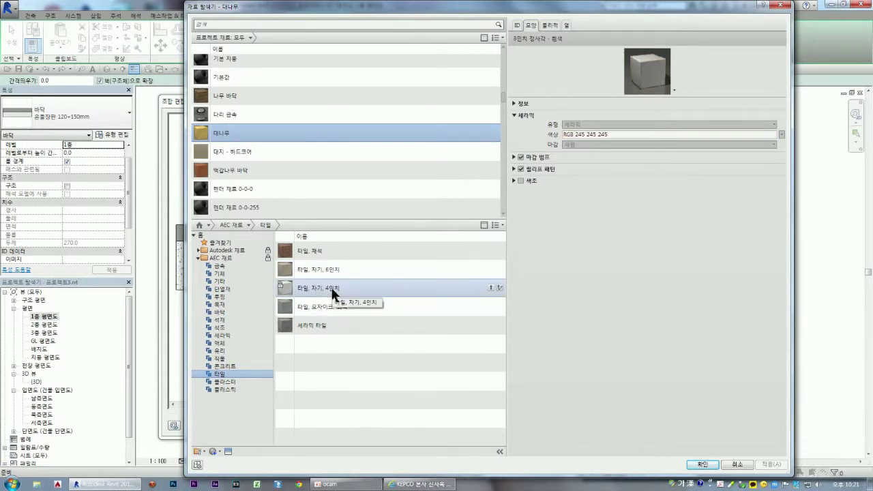
left_click(326, 309)
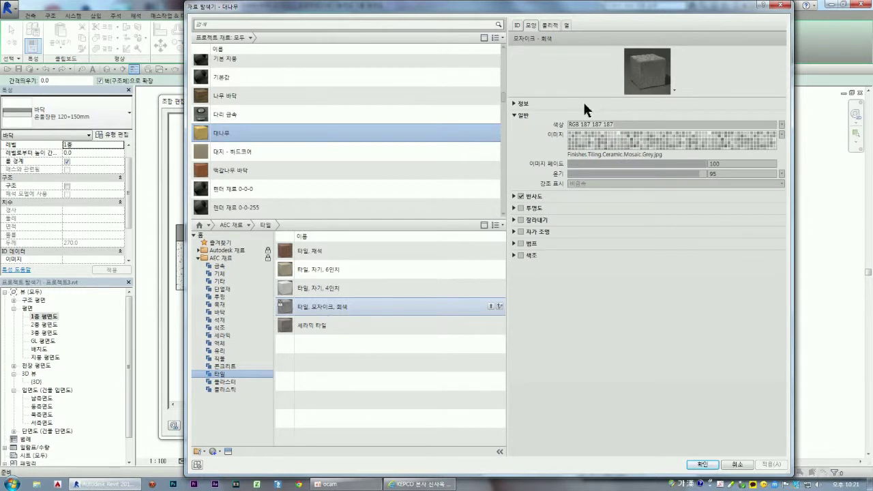
left_click_drag(585, 97, 587, 280)
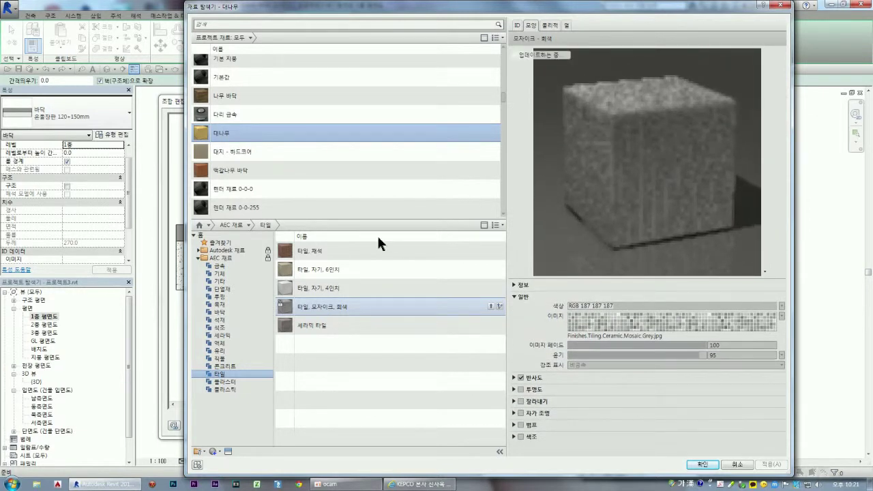
left_click(308, 250)
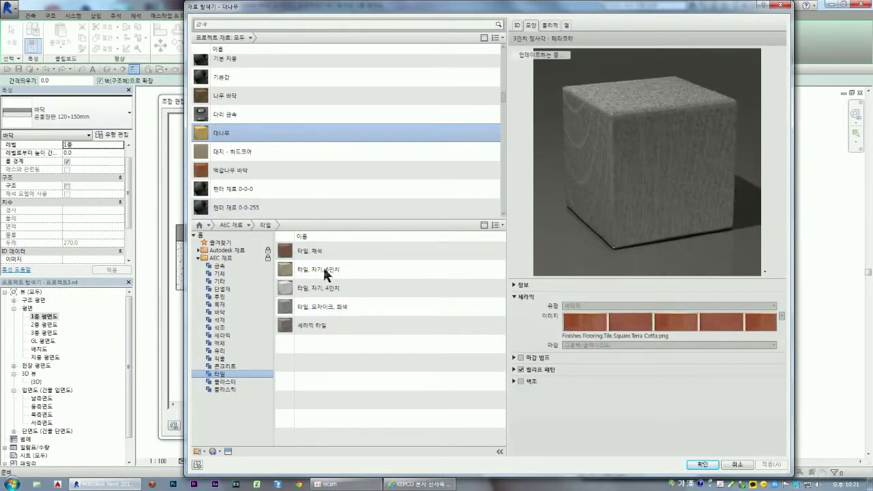
left_click(307, 327)
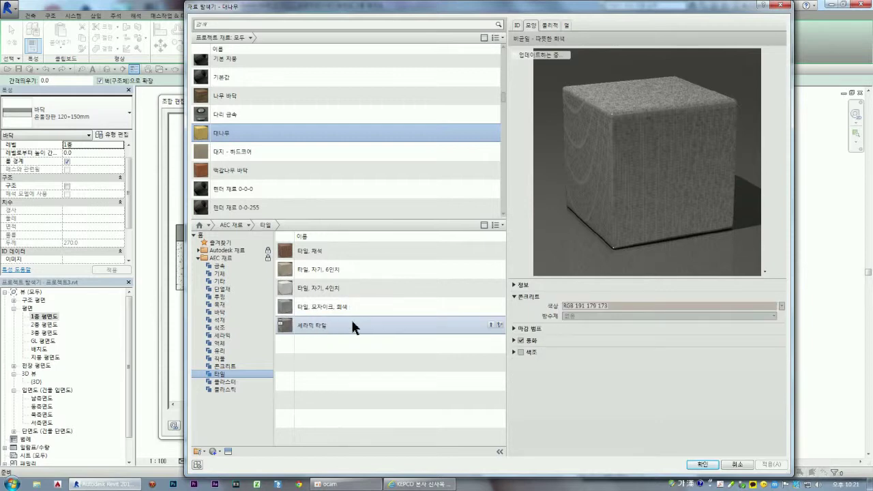
Step: Assign 타일, 자기, 4인치 to the finish layer and confirm the 200 mm assembly
double_click(314, 287)
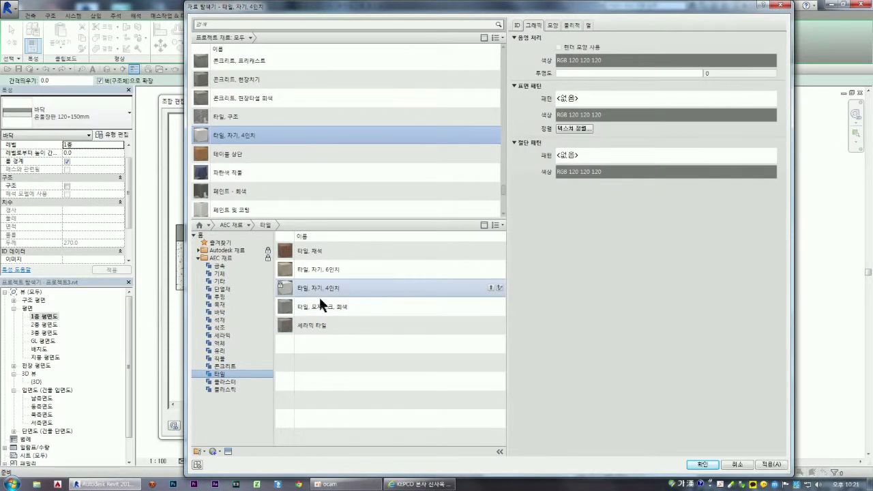
double_click(313, 288)
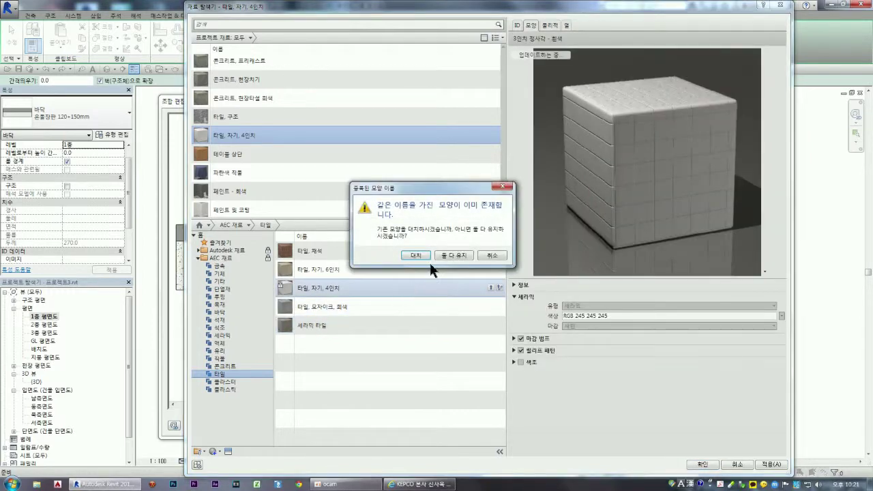
left_click(492, 255)
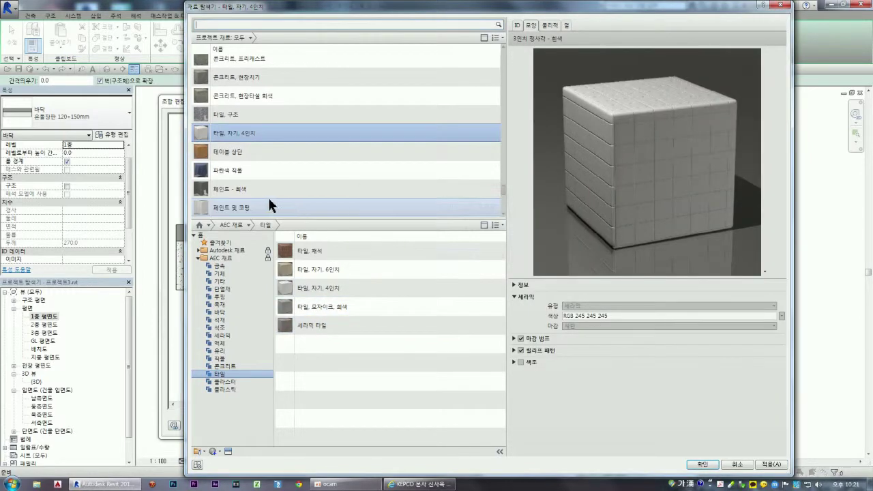
double_click(237, 131)
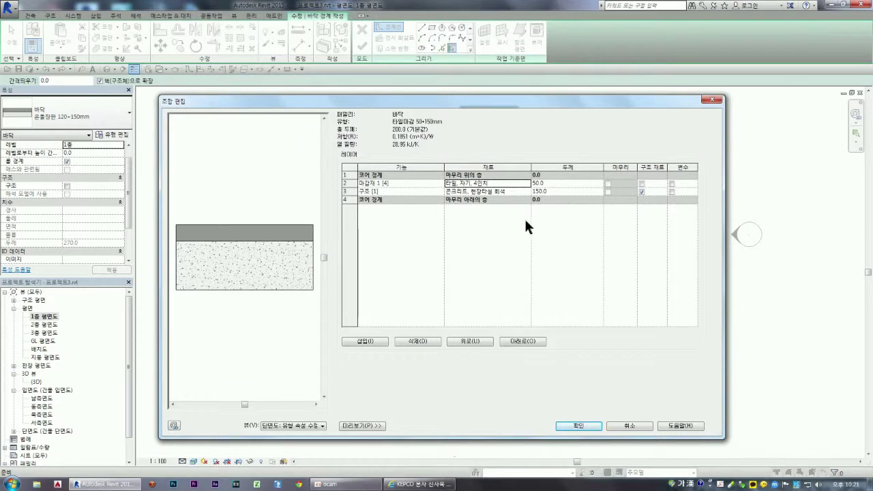
left_click(579, 425)
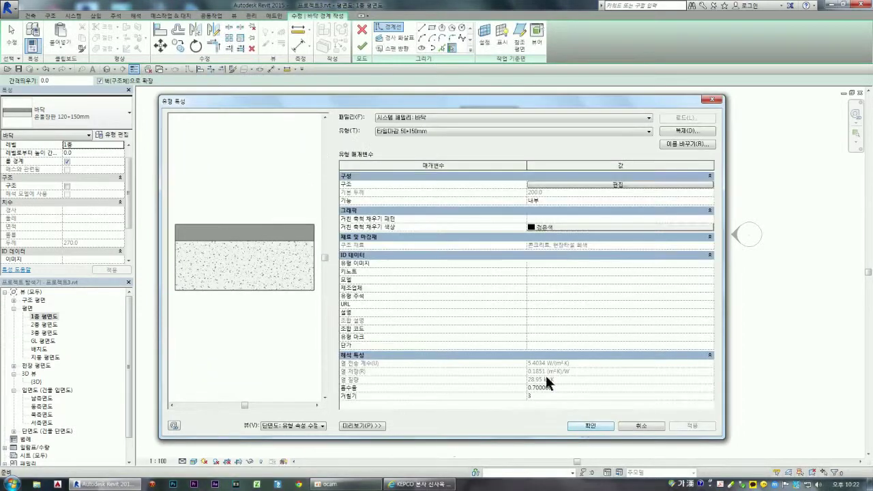
Step: Confirm the new type and draw a rectangular 타일마감 50+150mm floor in the first small room
left_click(592, 425)
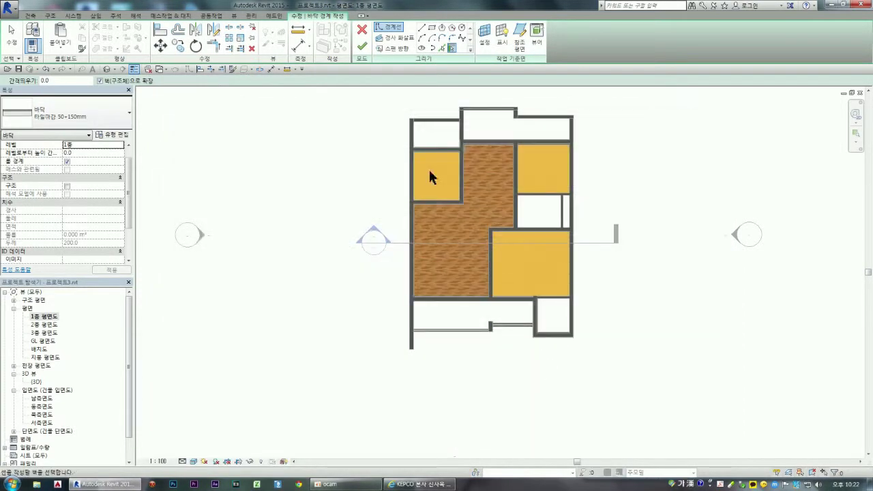
left_click(432, 28)
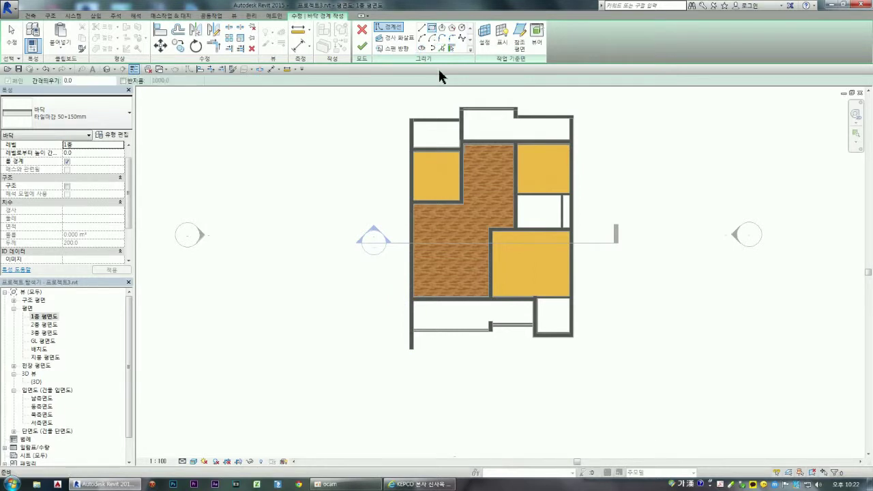
scroll(444, 107, "up", 5)
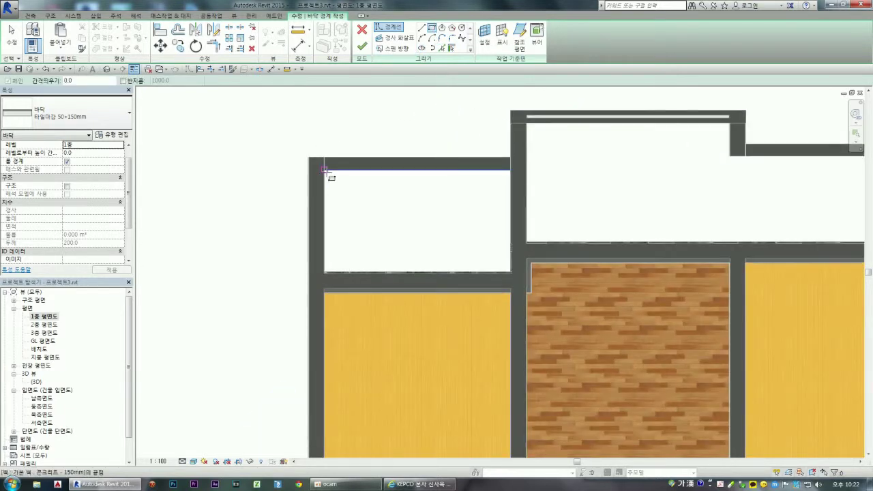
left_click(325, 170)
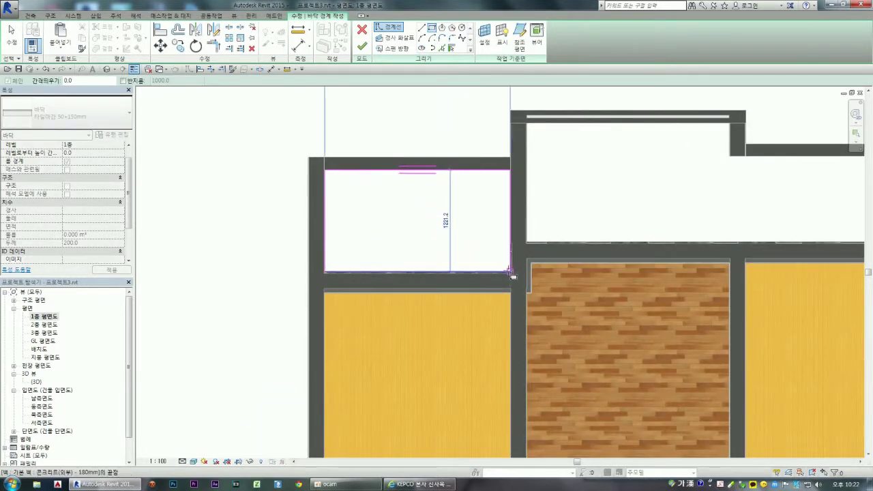
left_click(511, 273)
left_click(362, 45)
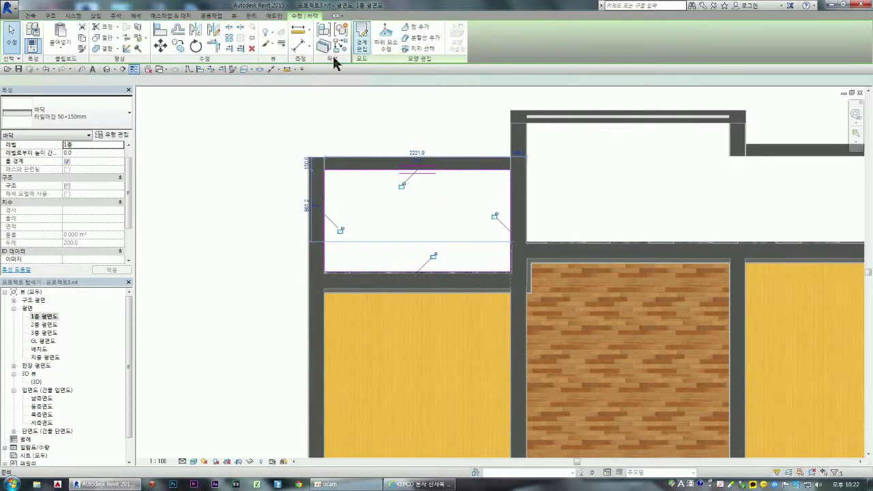
Step: Draw a second rectangular tile floor corner to corner in the next small room
left_click(31, 18)
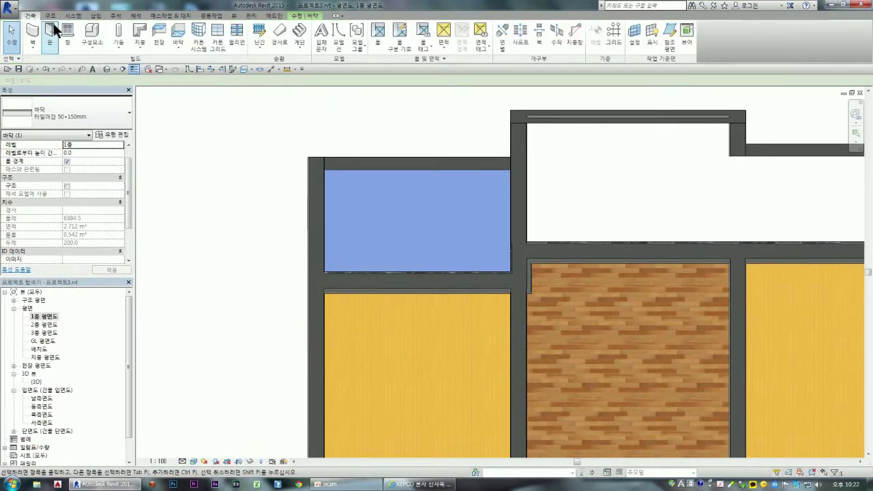
left_click(178, 34)
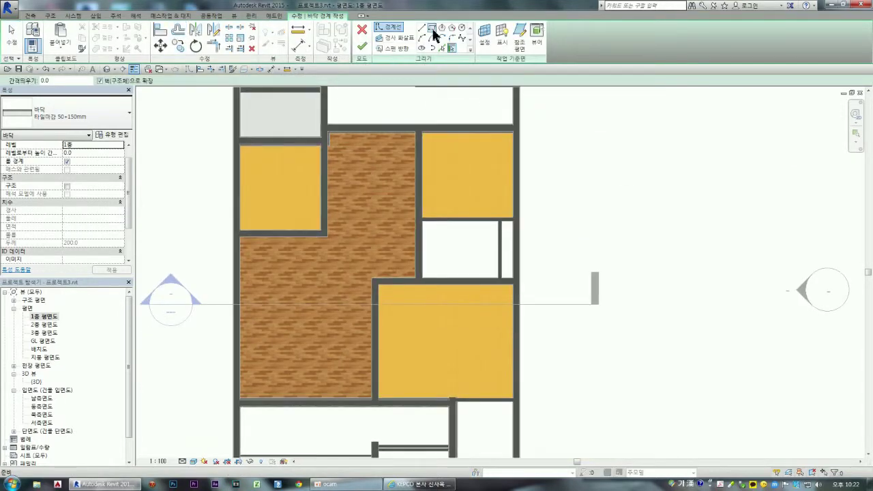
left_click(433, 29)
scroll(449, 225, "up", 2)
scroll(449, 225, "up", 2)
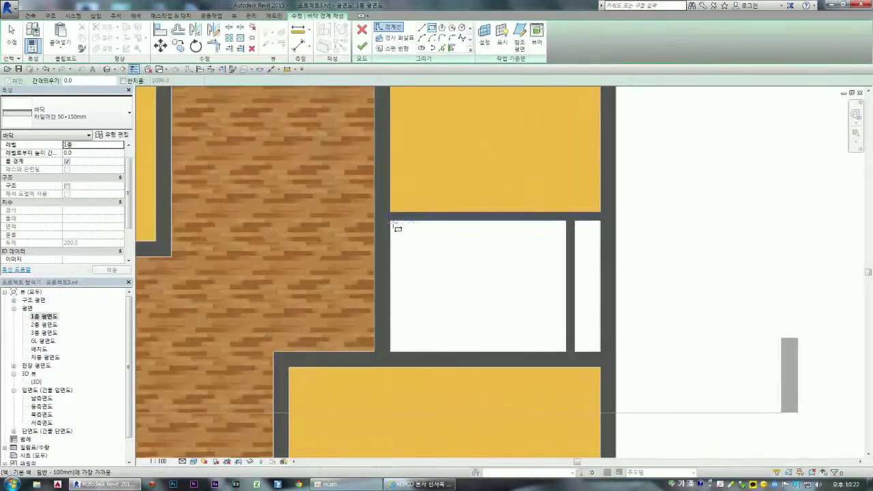
left_click(393, 222)
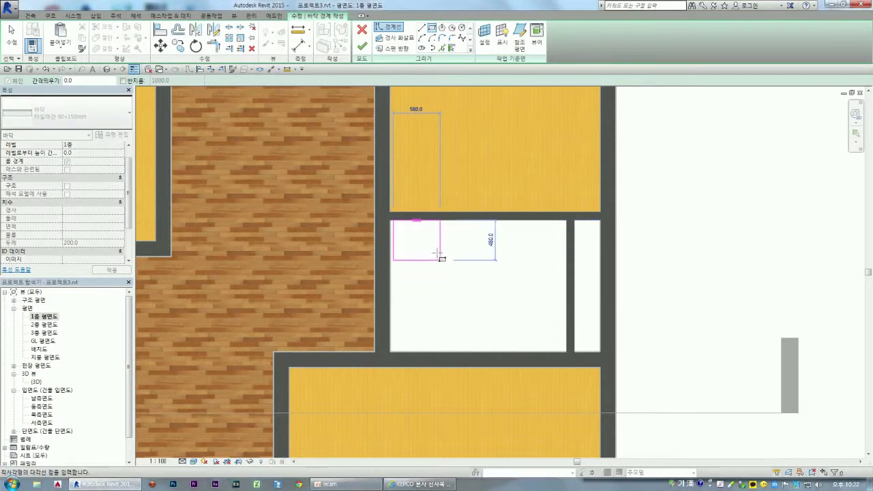
key("Escape")
key("Escape")
key("Return")
left_click(391, 221)
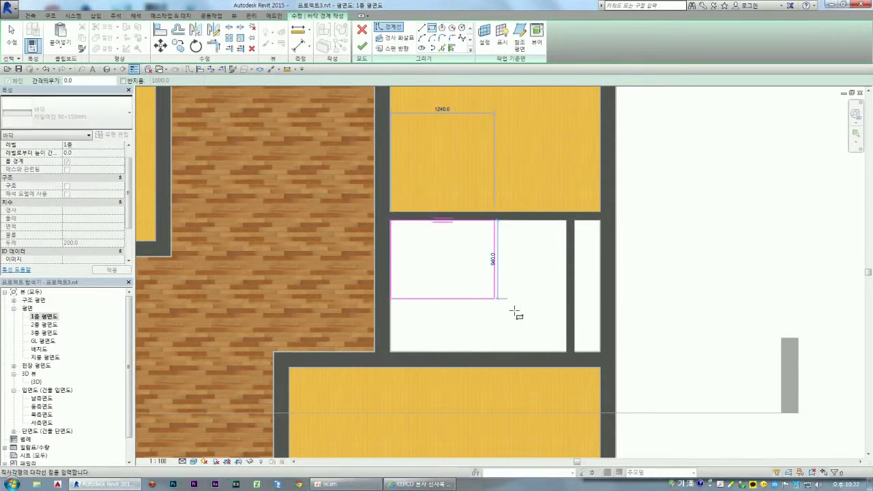
left_click(565, 351)
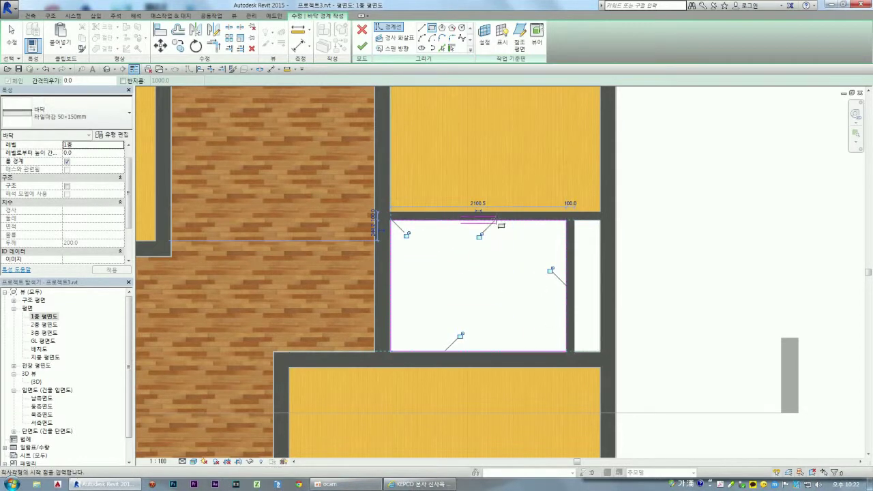
left_click(364, 46)
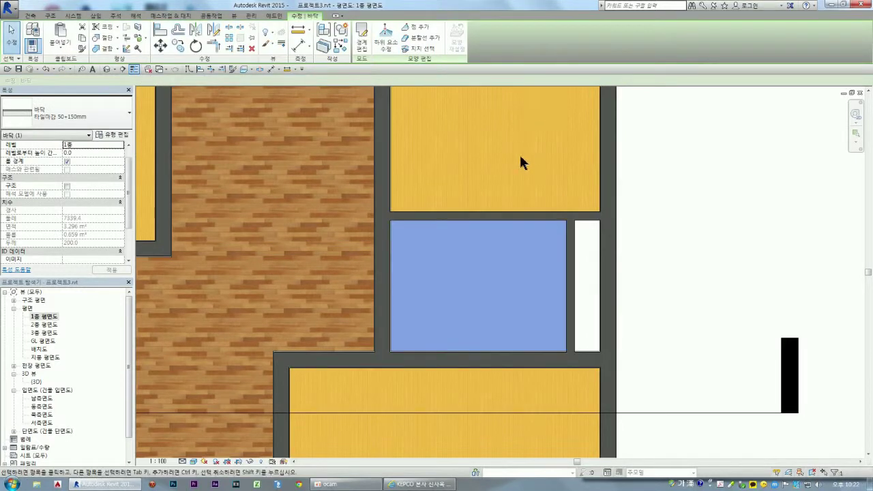
scroll(518, 153, "down", 5)
scroll(529, 259, "up", 3)
scroll(530, 262, "up", 2)
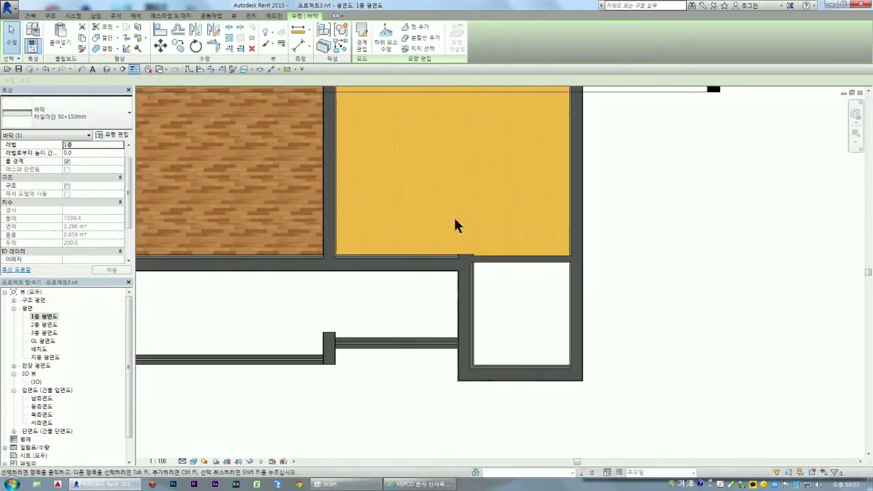
key("Escape")
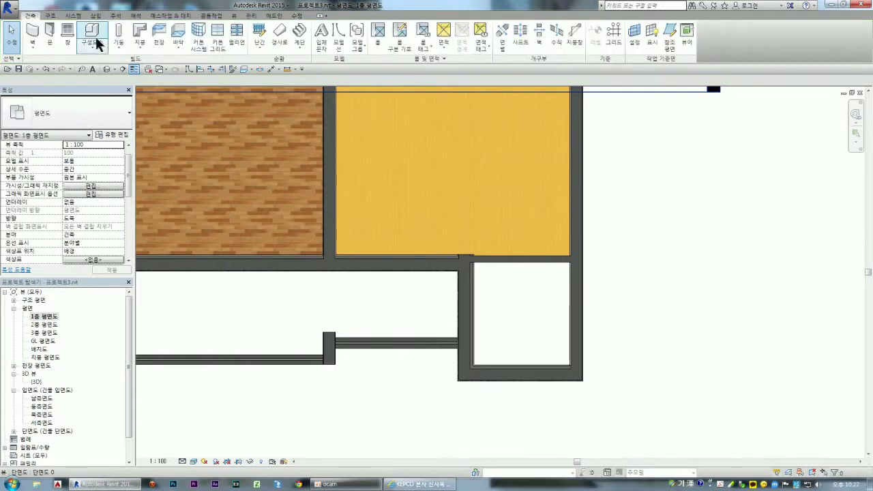
Step: Add one more rectangular tile floor in the remaining small room
left_click(178, 34)
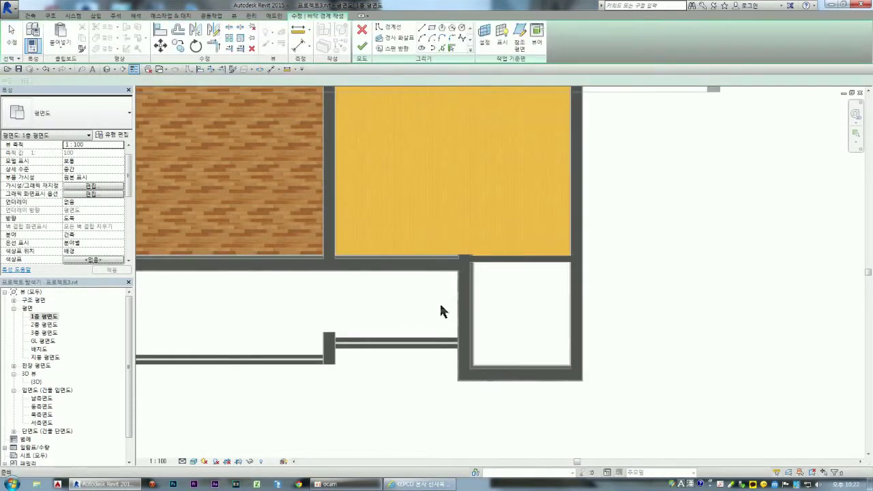
left_click(432, 29)
scroll(508, 291, "up", 2)
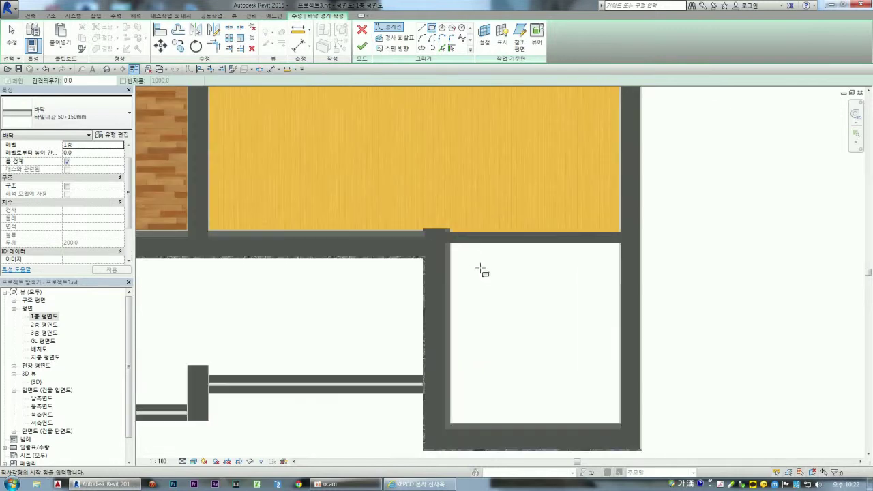
left_click(451, 242)
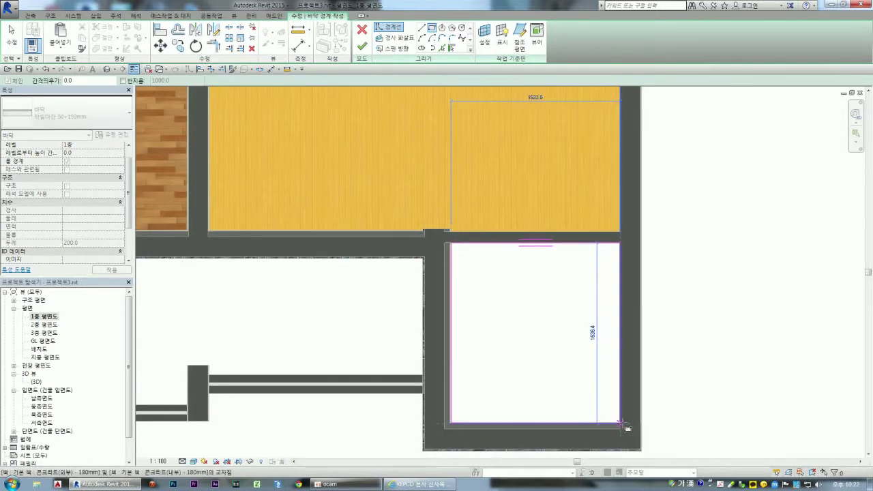
left_click(620, 423)
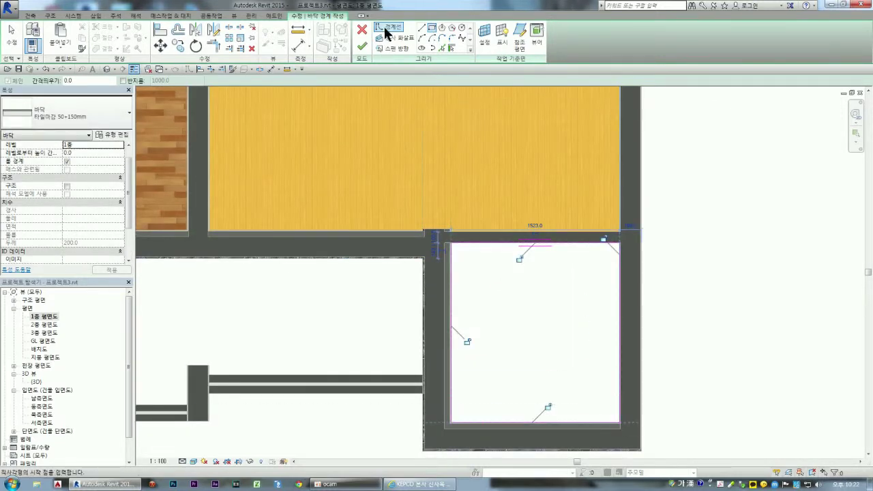
left_click(363, 46)
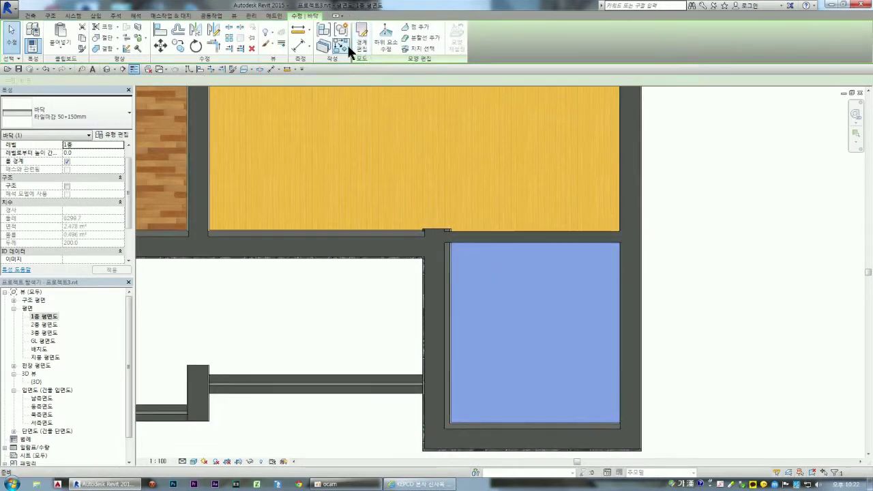
key("Escape")
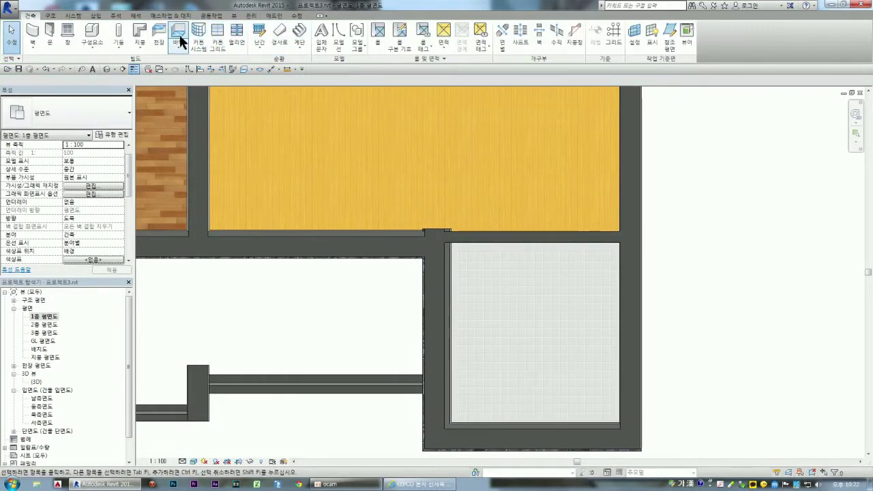
Step: Start a floor for the top stepped room, picking its wall edges as boundary lines
left_click(180, 41)
scroll(429, 171, "down", 2)
scroll(451, 195, "down", 1)
scroll(451, 194, "down", 2)
scroll(400, 159, "down", 1)
scroll(421, 199, "down", 1)
scroll(428, 143, "down", 2)
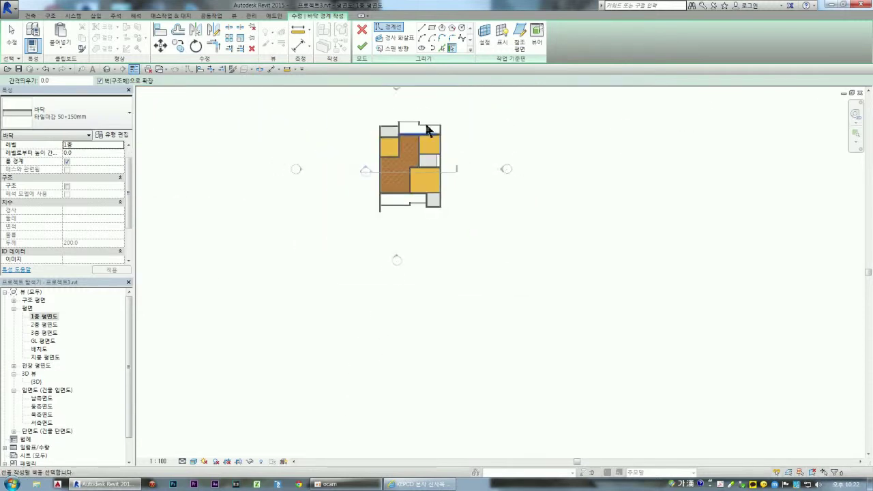
scroll(419, 90, "up", 3)
scroll(415, 87, "up", 1)
scroll(415, 88, "up", 2)
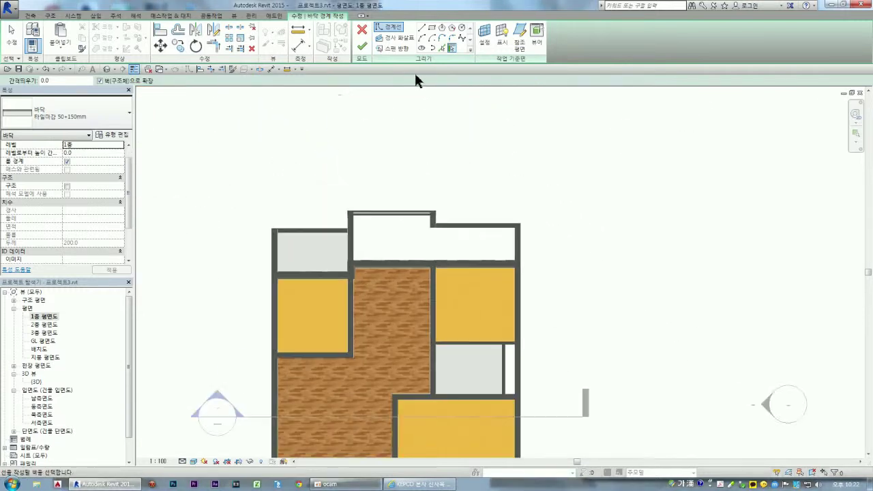
left_click(440, 47)
scroll(372, 222, "up", 1)
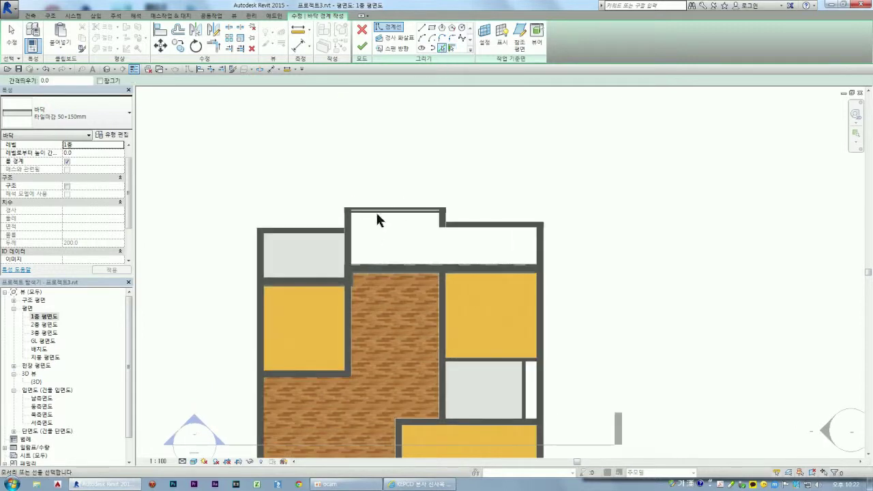
scroll(376, 219, "up", 2)
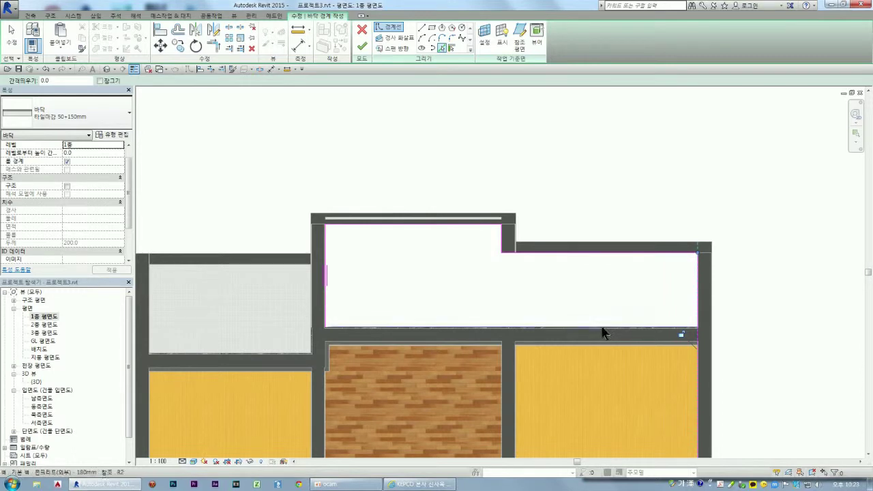
left_click(700, 298)
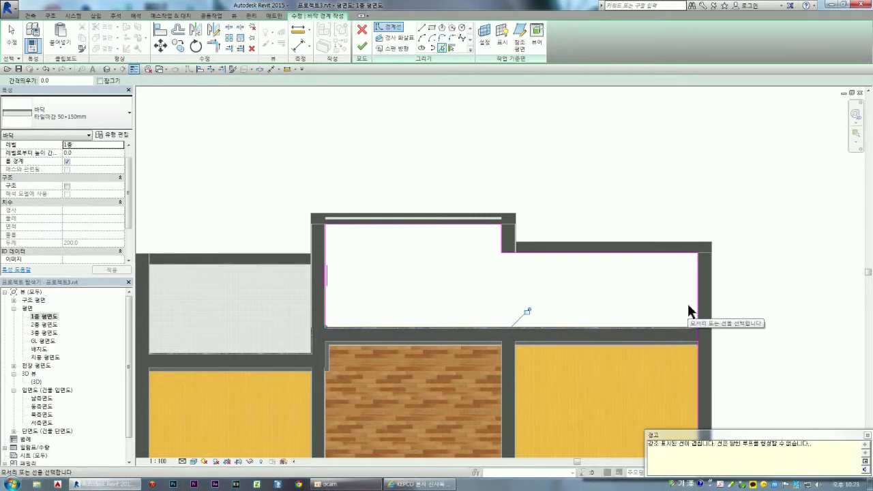
Step: Trim the overlapping boundary lines into a corner and finish the 6.198 m² tile floor
left_click(217, 46)
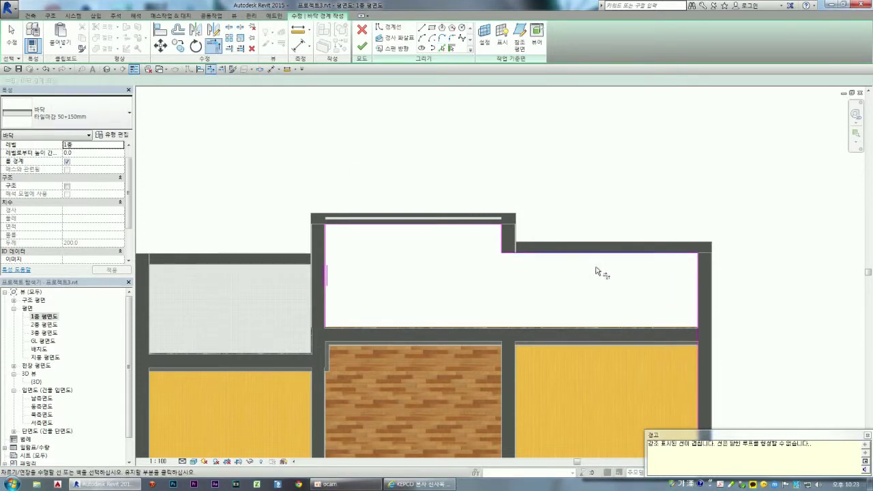
left_click(651, 324)
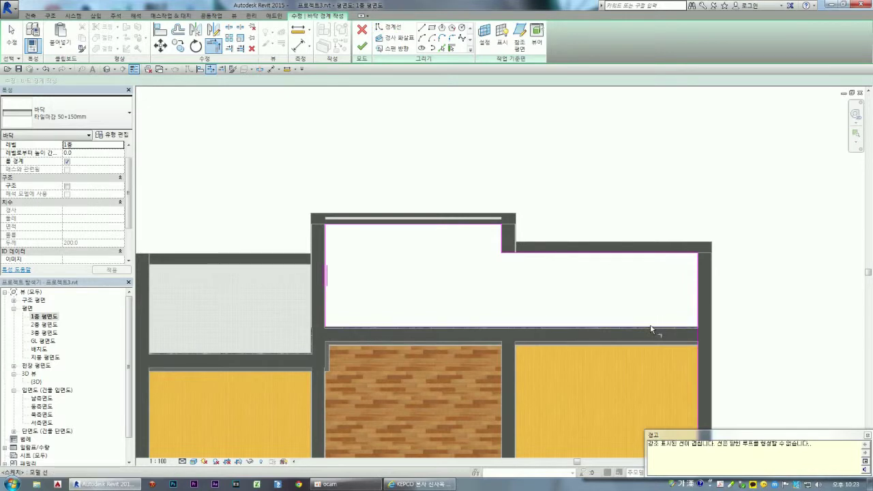
left_click(696, 311)
key("Escape")
left_click(702, 333)
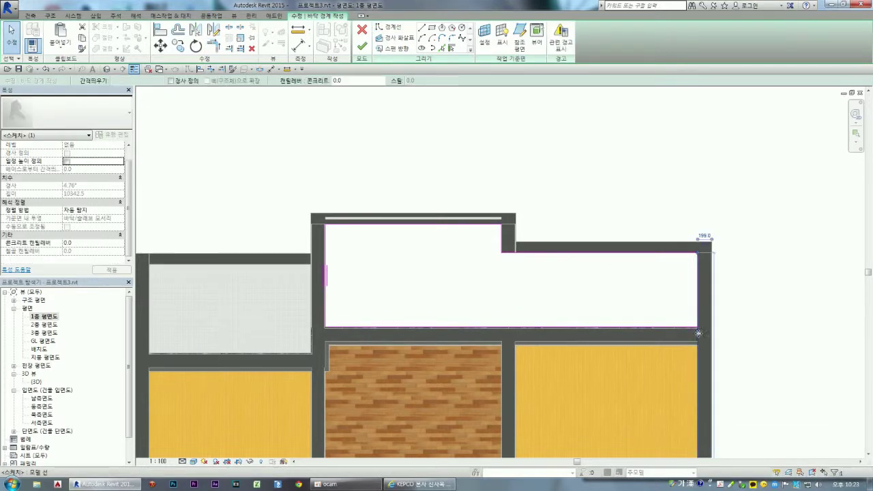
key("Escape")
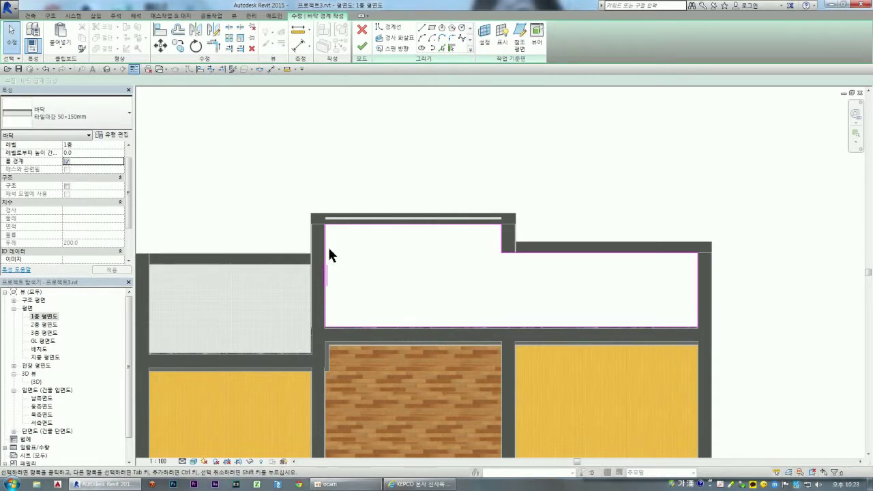
left_click(363, 55)
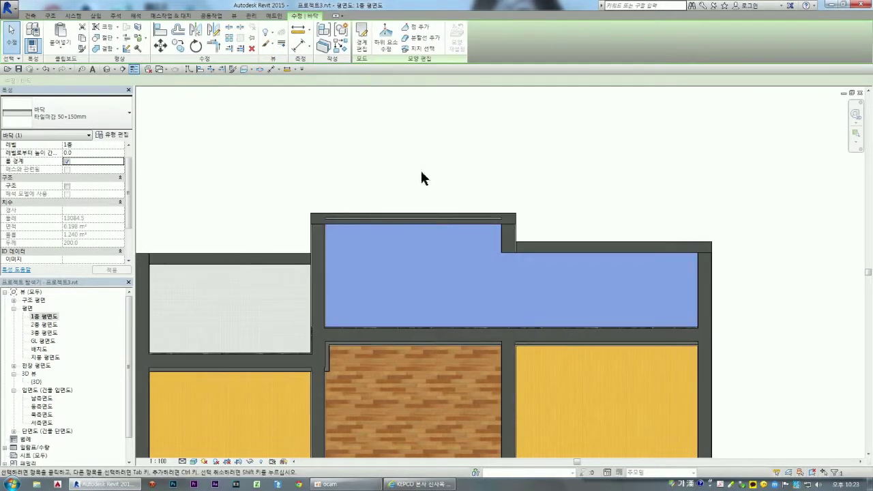
key("Escape")
scroll(437, 165, "down", 3)
Step: Sketch the lower corridor room's floor boundary by picking its wall edges
scroll(438, 173, "down", 2)
scroll(451, 310, "up", 3)
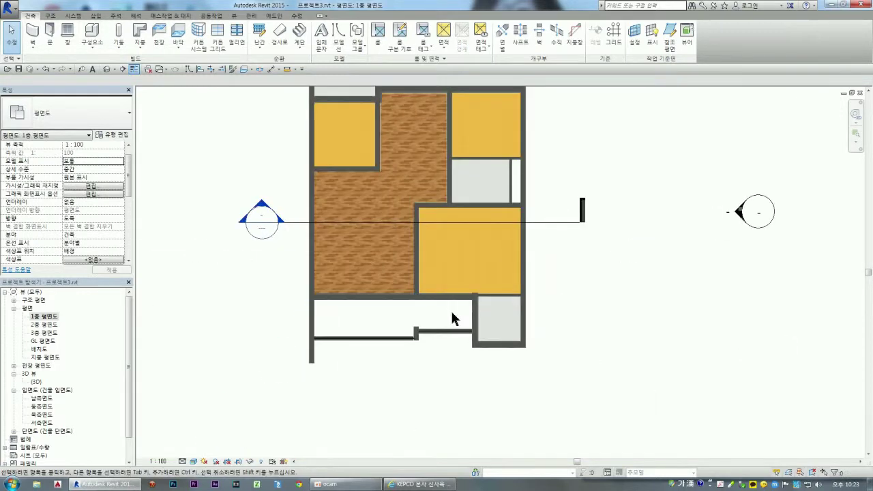
scroll(410, 290, "up", 2)
scroll(410, 286, "up", 2)
left_click(178, 41)
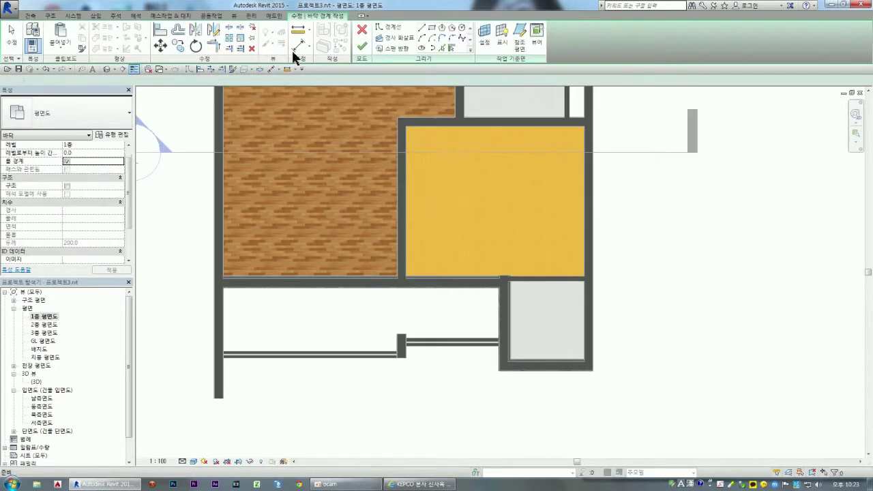
left_click(442, 46)
left_click(228, 318)
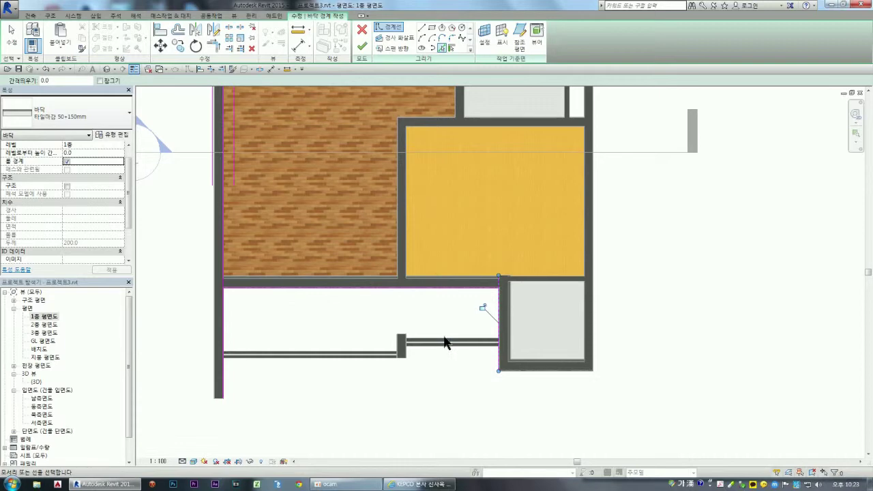
scroll(445, 343, "up", 1)
scroll(410, 338, "up", 3)
scroll(476, 321, "up", 2)
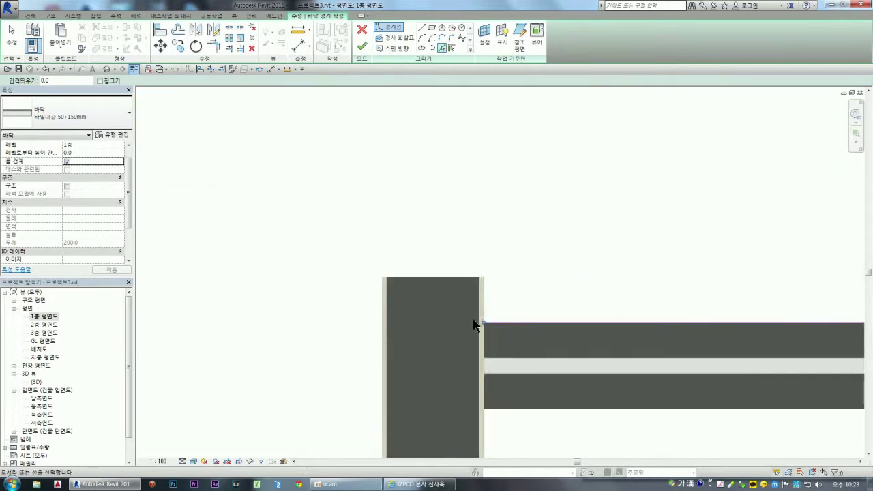
left_click(487, 305)
left_click(447, 281)
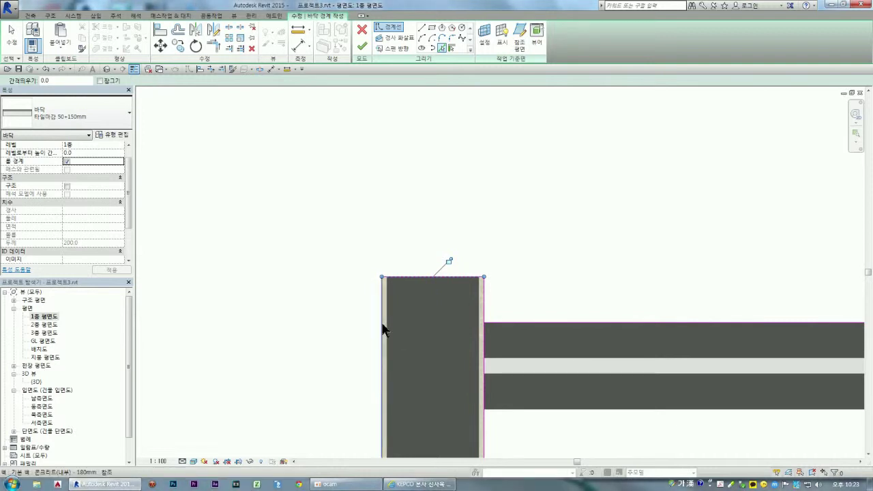
scroll(439, 300, "down", 4)
left_click(400, 372)
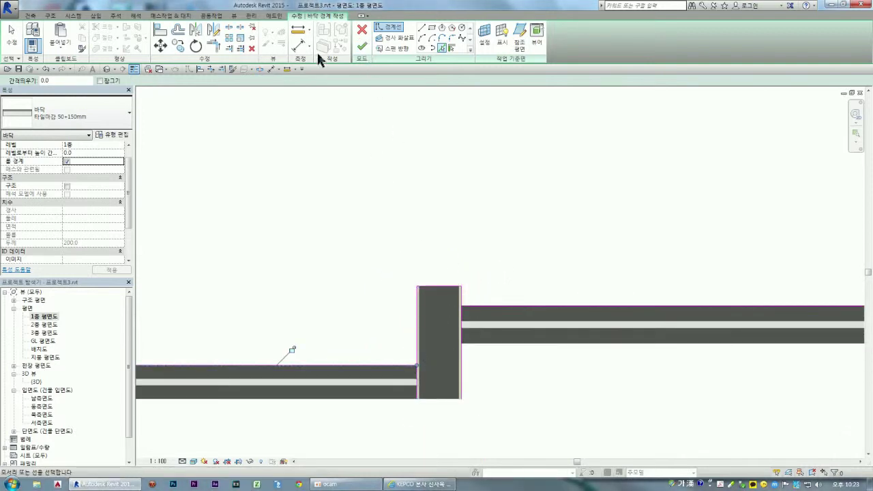
Step: Trim the boundary lines into closed corners and finish the 7.020 m² tile floor
left_click(213, 45)
left_click(393, 365)
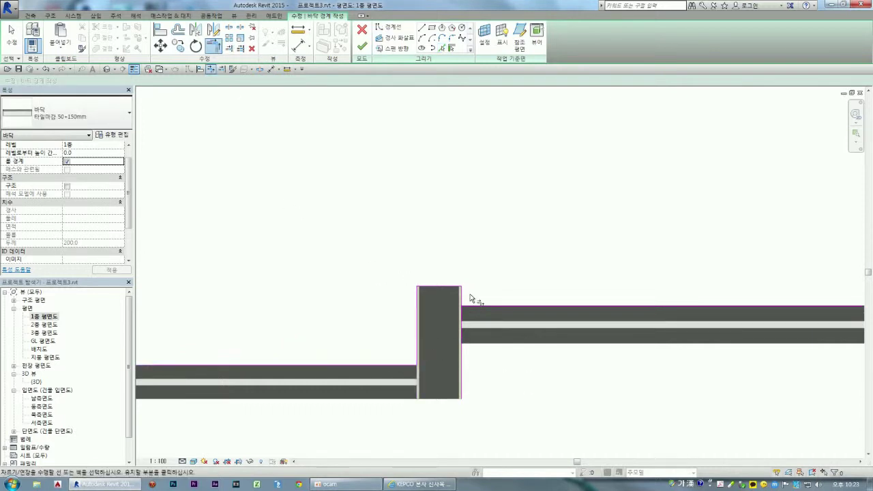
scroll(468, 307, "down", 3)
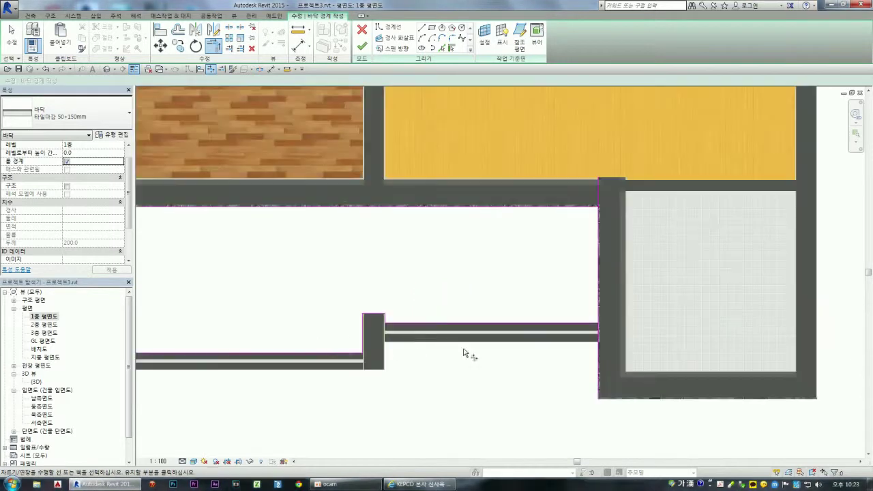
left_click(590, 324)
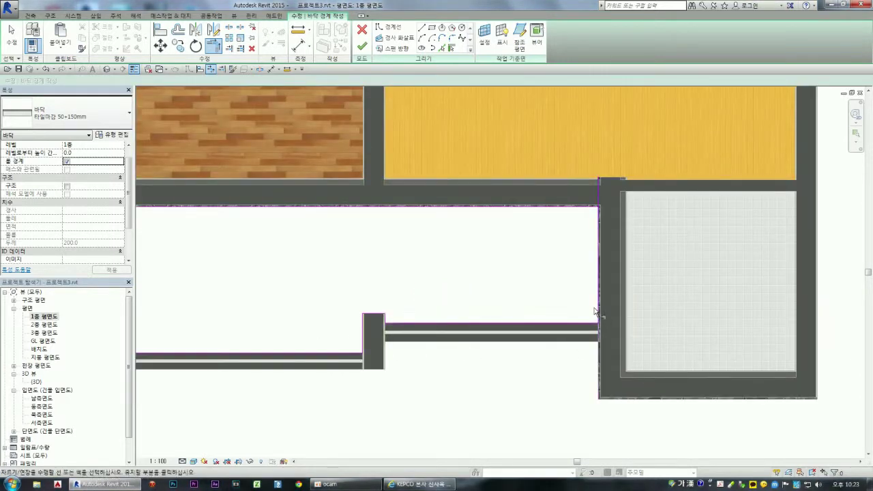
left_click(580, 210)
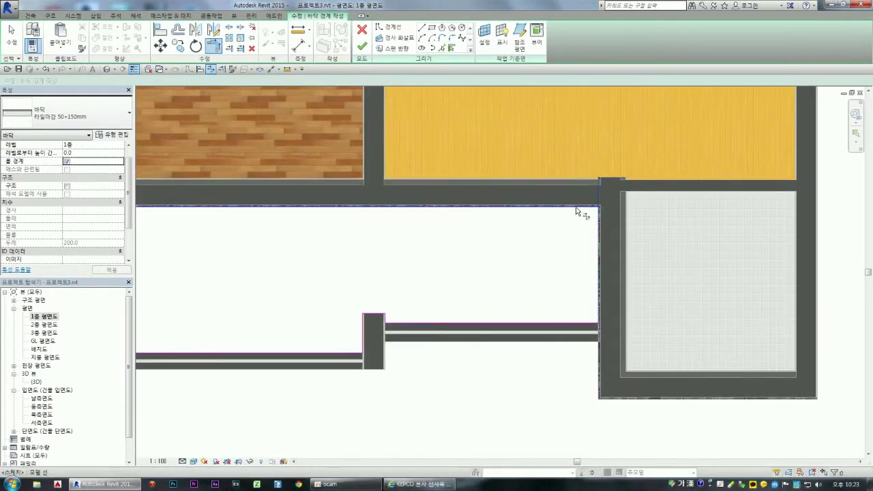
scroll(685, 252, "down", 4)
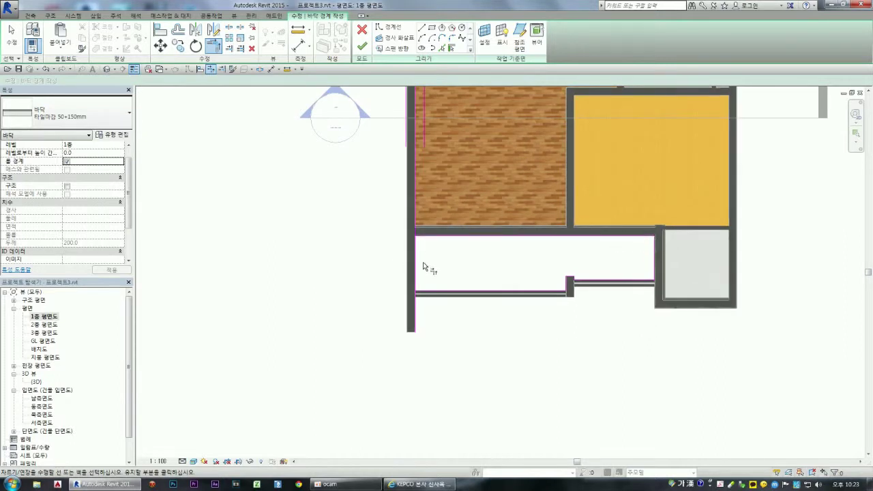
scroll(423, 266, "up", 1)
scroll(420, 245, "up", 2)
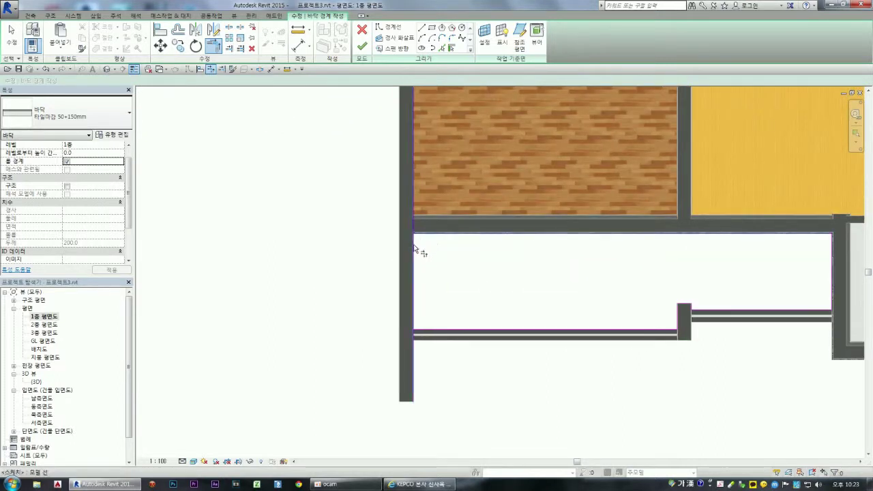
left_click(414, 250)
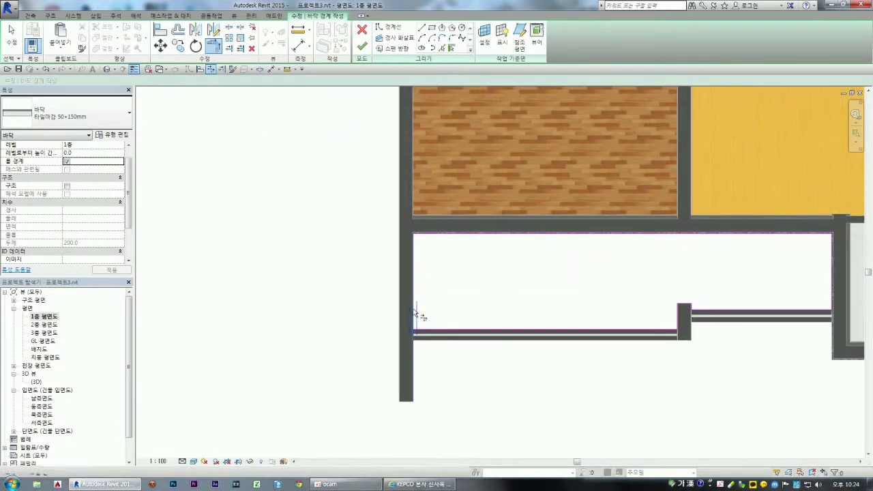
left_click(442, 335)
scroll(362, 312, "down", 1)
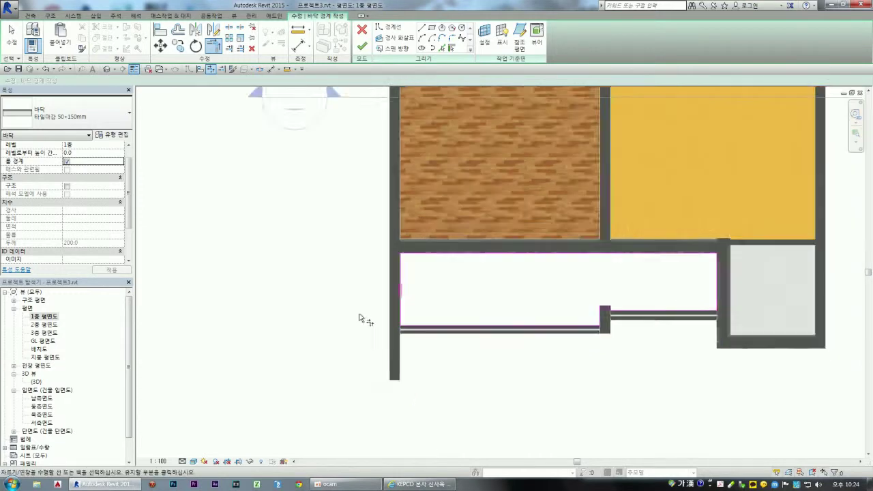
scroll(362, 312, "down", 2)
left_click(362, 49)
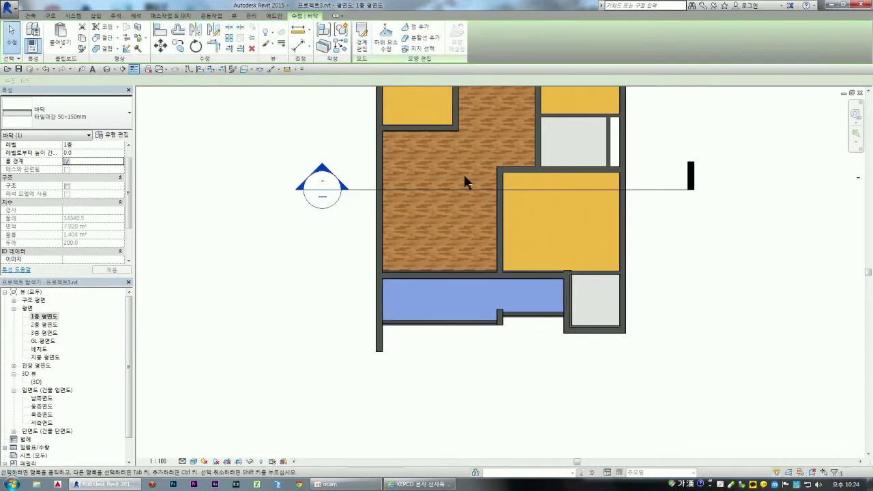
left_click(645, 233)
Step: Open the {3D} view and stretch its section box outward
scroll(477, 236, "down", 3)
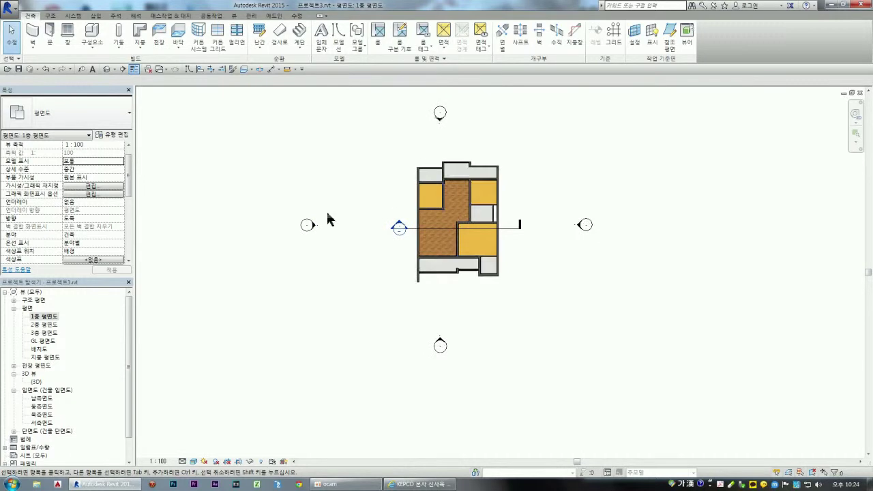
double_click(38, 382)
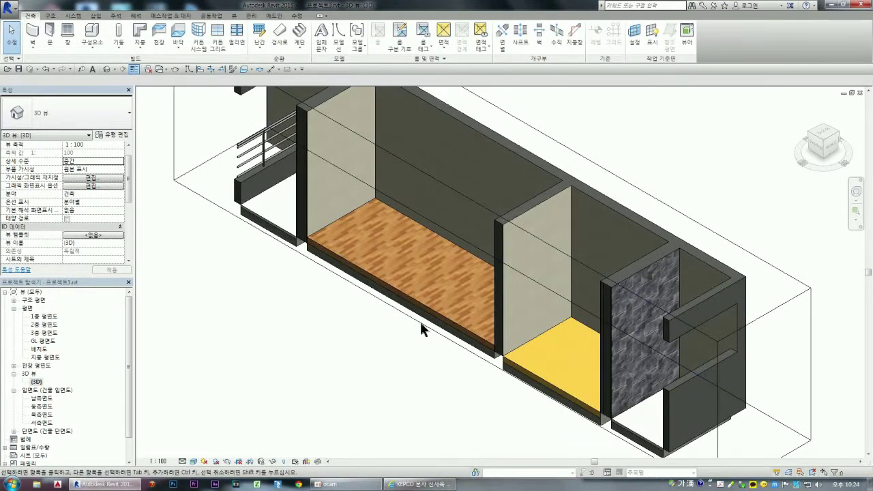
left_click(550, 238)
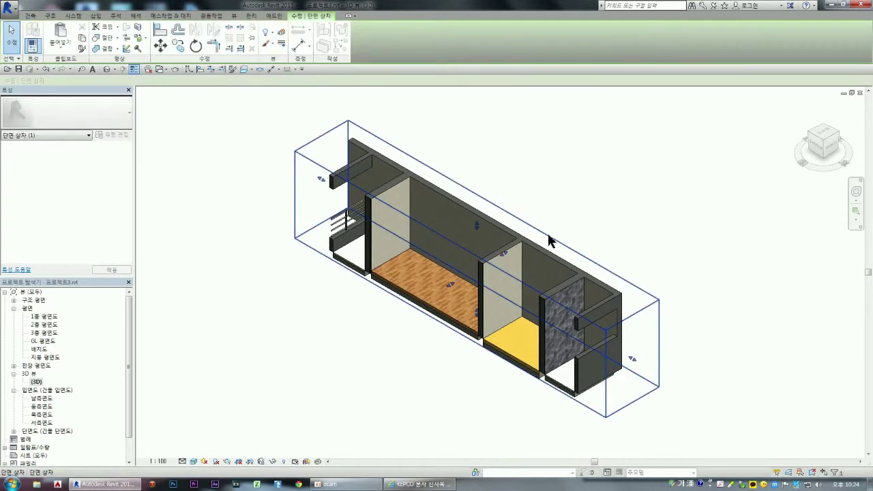
scroll(433, 353, "up", 2)
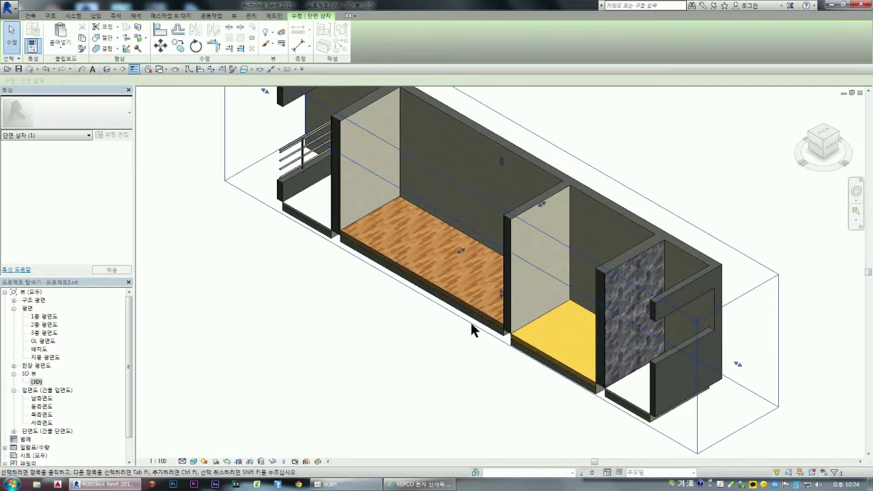
left_click_drag(461, 251, 300, 328)
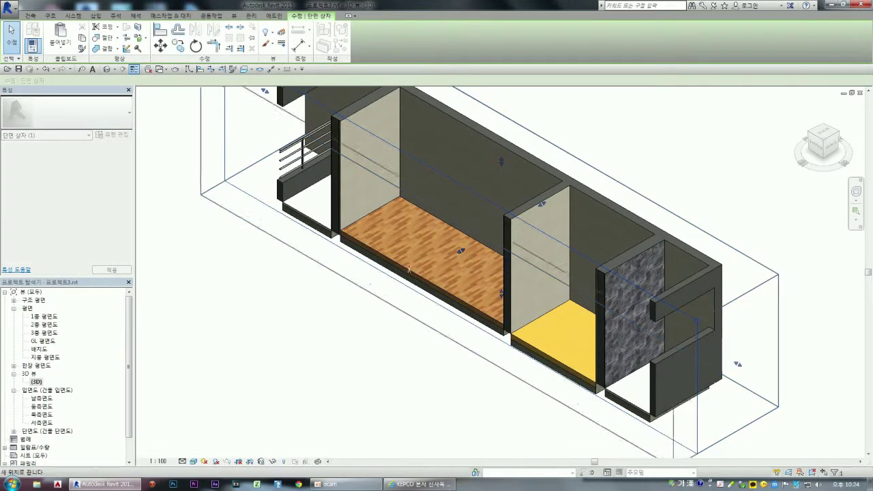
middle_click_drag(300, 328, 423, 287, "shift")
scroll(471, 273, "down", 3)
scroll(410, 293, "down", 2)
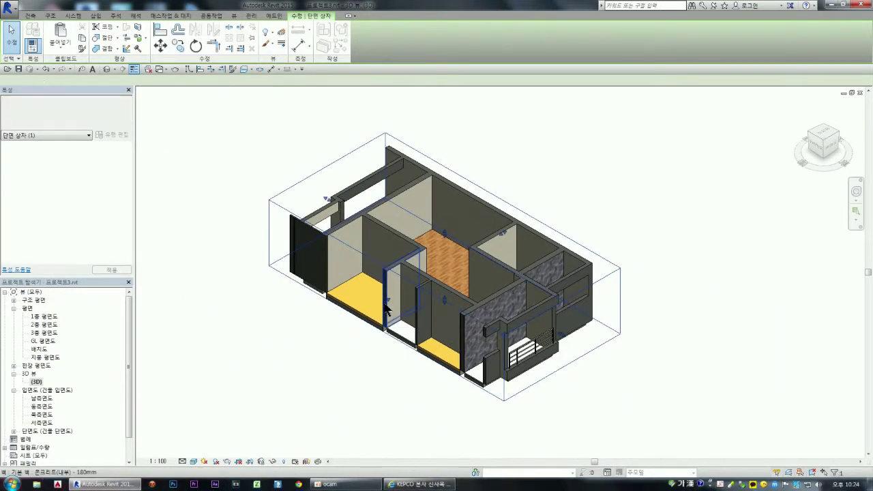
left_click(386, 307)
key("Escape")
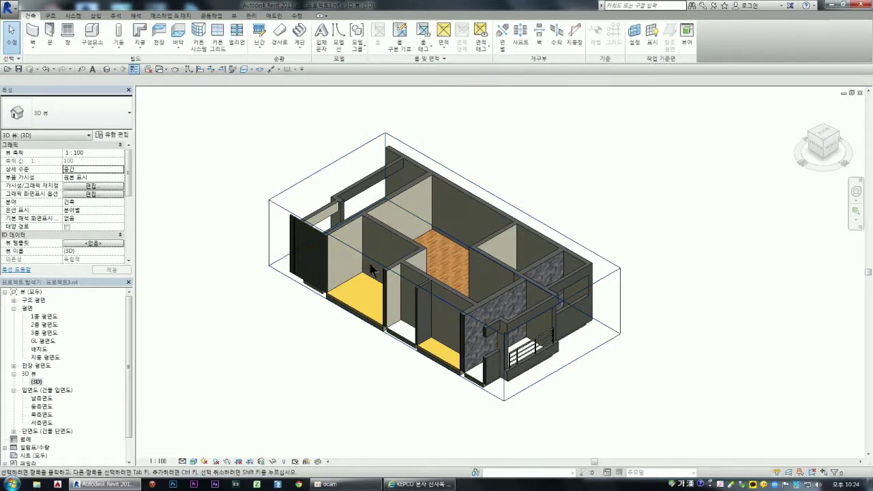
Step: Pull the section box further out to the lower left to expose the whole first floor
left_click(372, 264)
scroll(385, 304, "up", 3)
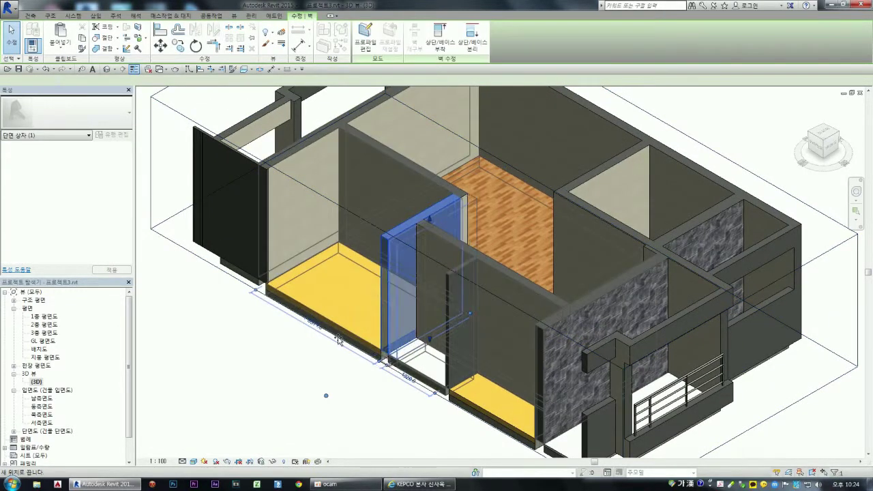
key("Escape")
left_click(372, 234)
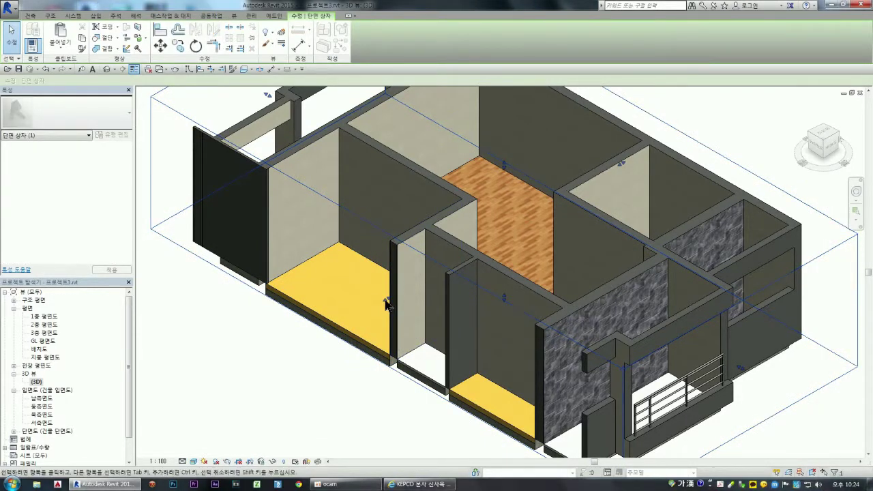
left_click_drag(384, 299, 312, 346)
key("Escape")
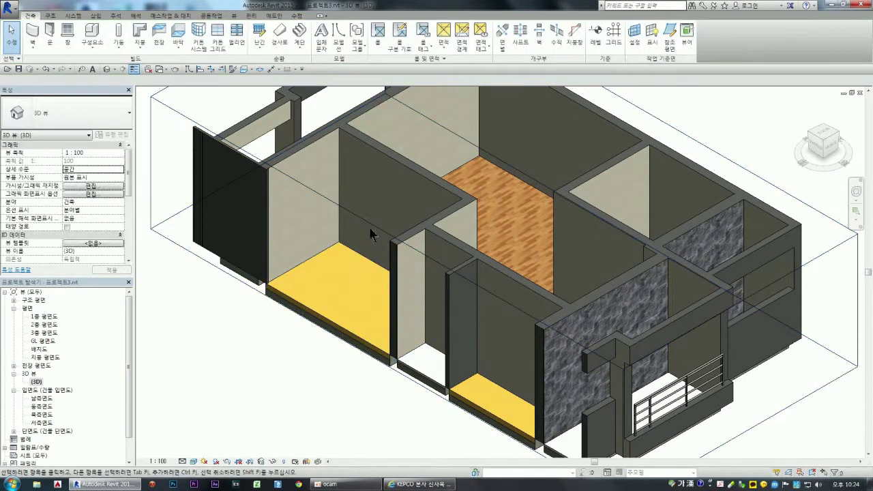
left_click(371, 234)
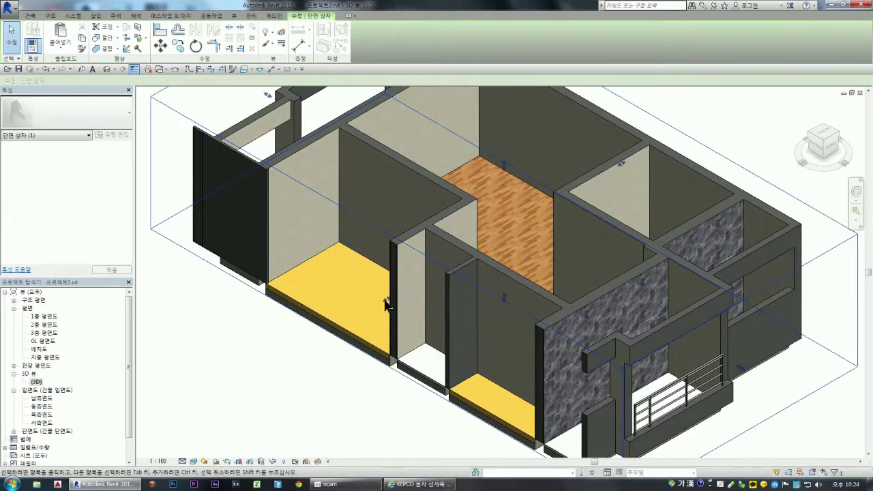
left_click_drag(386, 304, 285, 376)
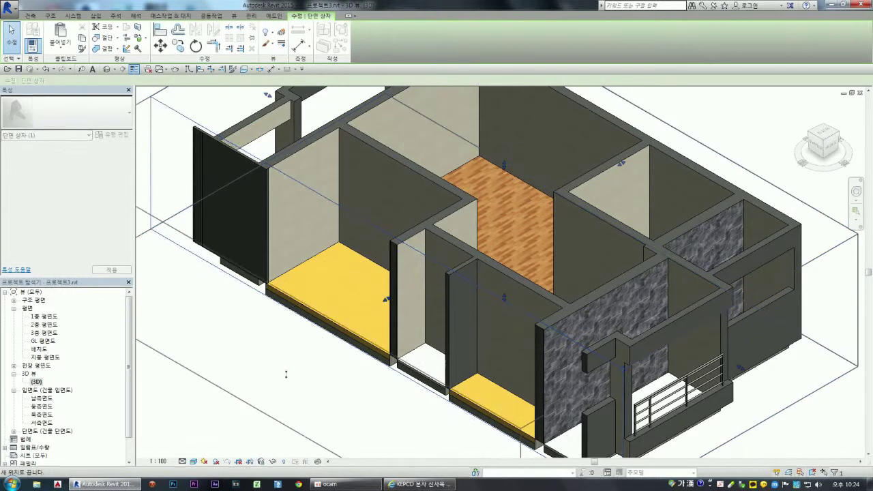
scroll(285, 376, "down", 2)
scroll(298, 327, "down", 2)
key("Escape")
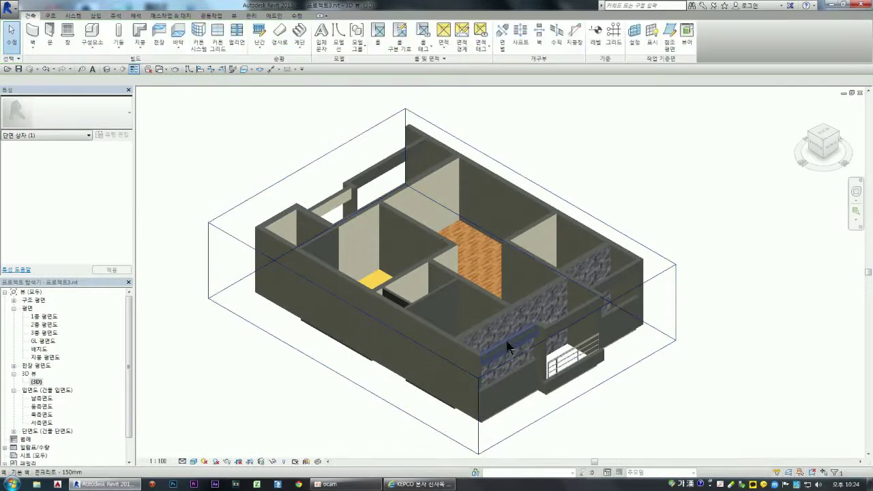
double_click(42, 399)
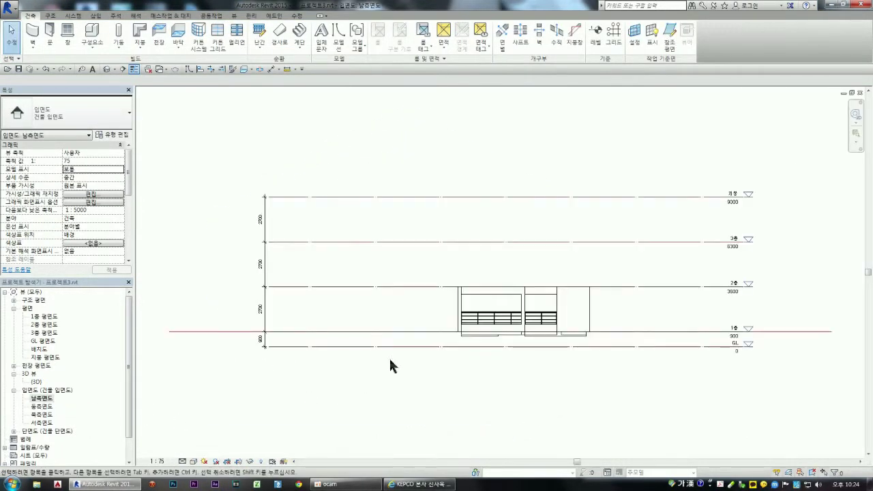
Step: Try Consistent Colors, then set the 남측면도 elevation to the Realistic visual style and inspect the floor slab
scroll(618, 331, "up", 3)
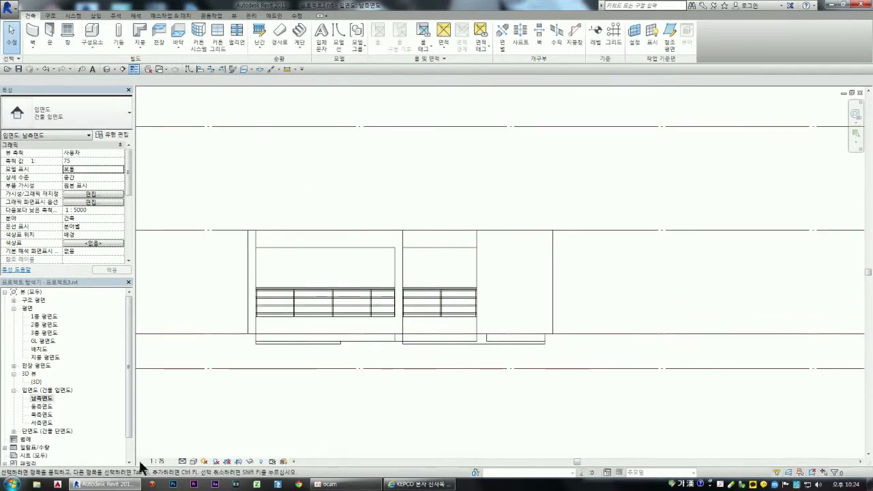
left_click(193, 461)
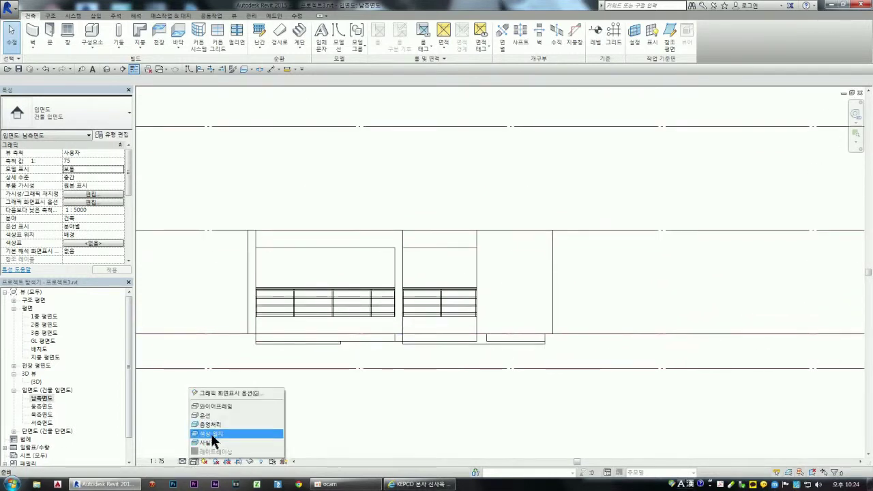
left_click(213, 434)
left_click(194, 461)
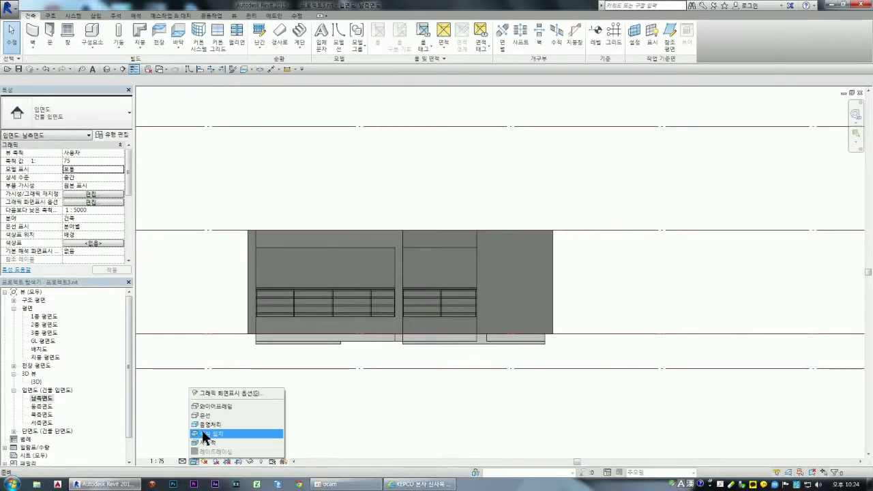
left_click(205, 442)
scroll(382, 344, "up", 1)
scroll(411, 346, "up", 4)
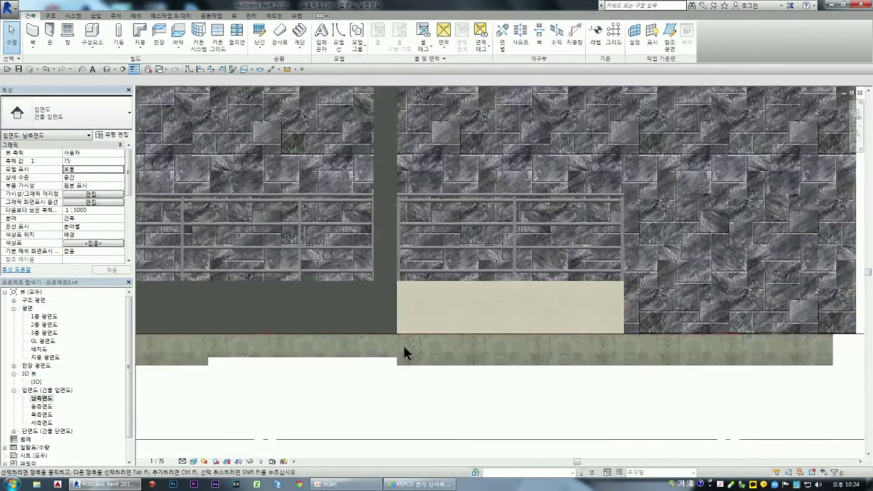
left_click(341, 360)
scroll(463, 367, "down", 1)
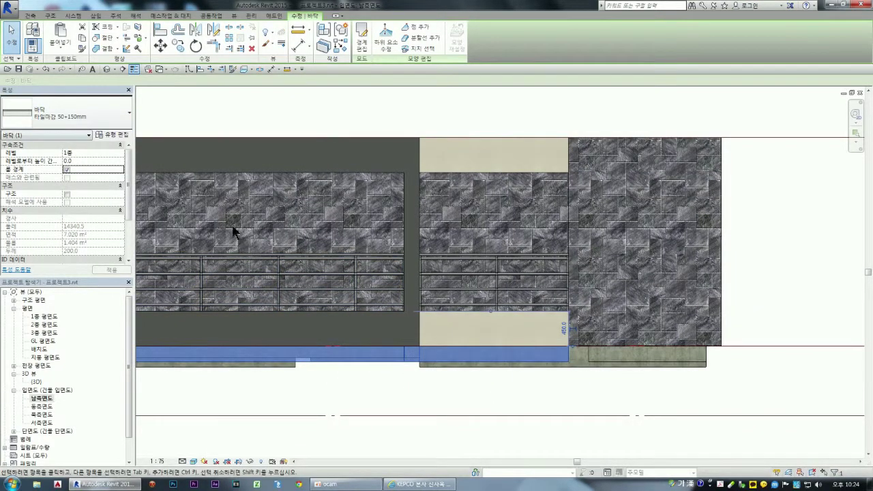
Step: Set the first tile-finish floor's height offset to 50 and the lower ondol floor's to 120
left_click(94, 162)
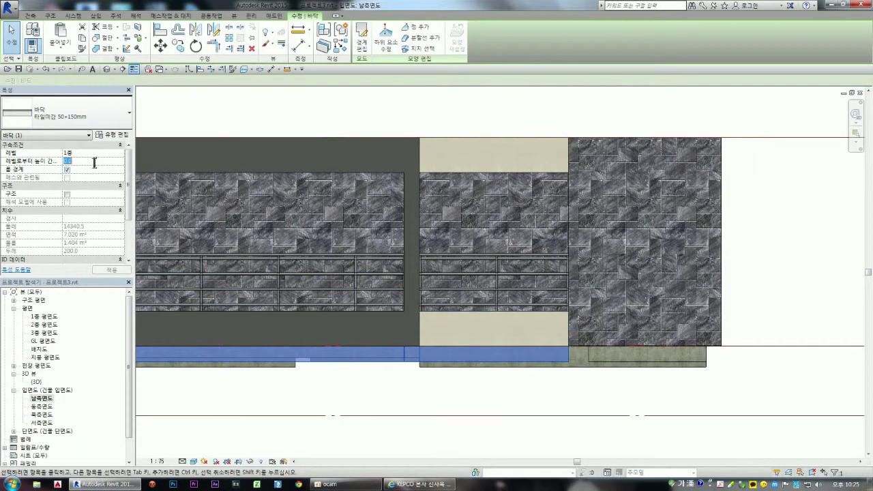
type("50")
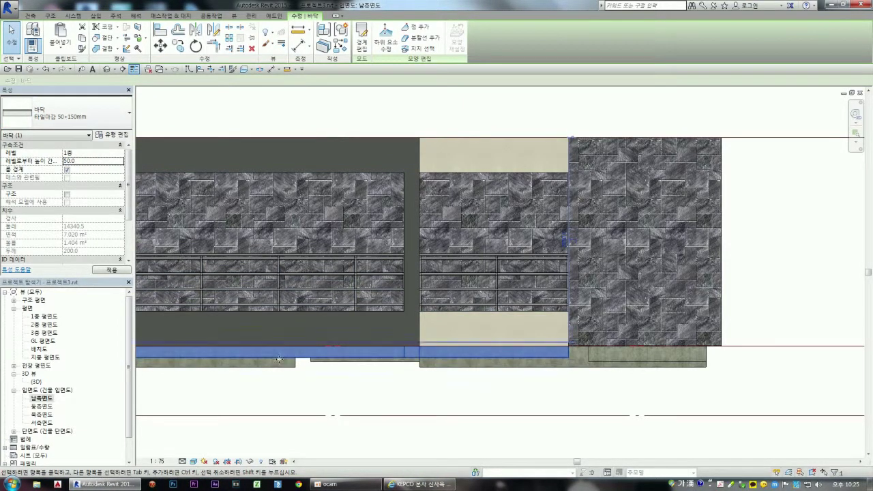
left_click(307, 378)
left_click(289, 364)
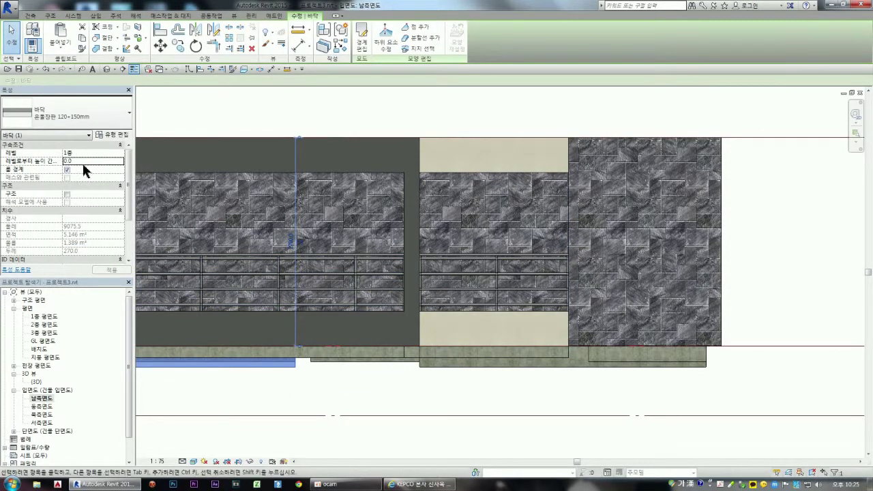
left_click(97, 162)
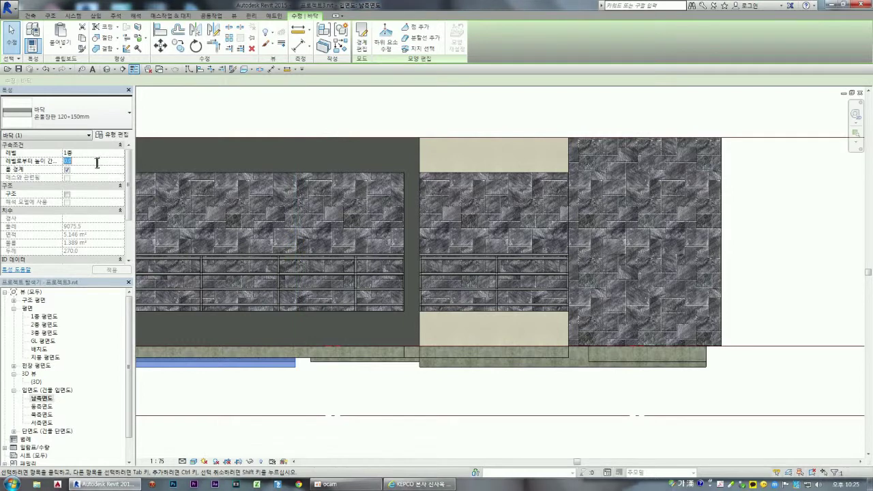
type("120")
double_click(238, 248)
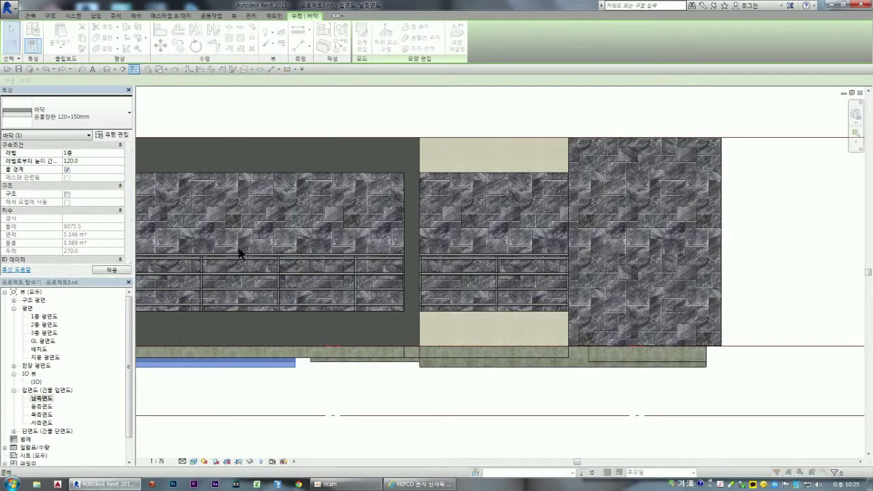
left_click(458, 325)
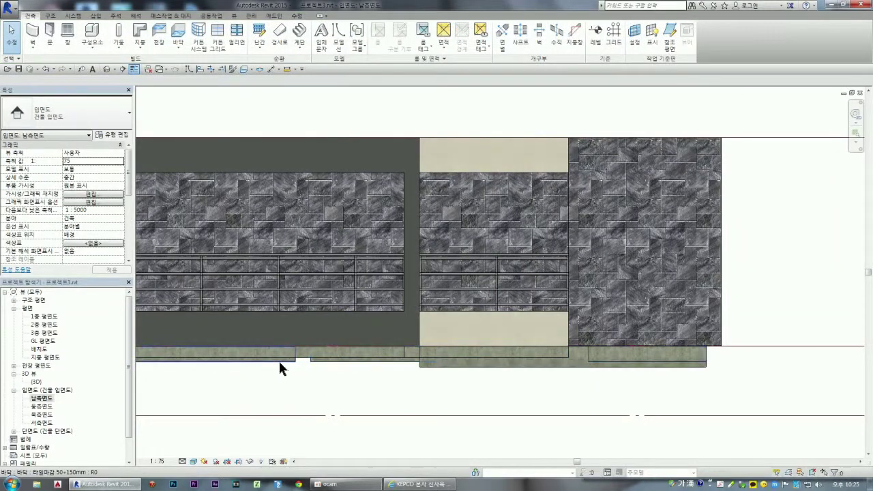
Step: Raise two more tile-finish floor strips to a 50 offset, then select the right-hand ondol floor
left_click(279, 359)
left_click(99, 162)
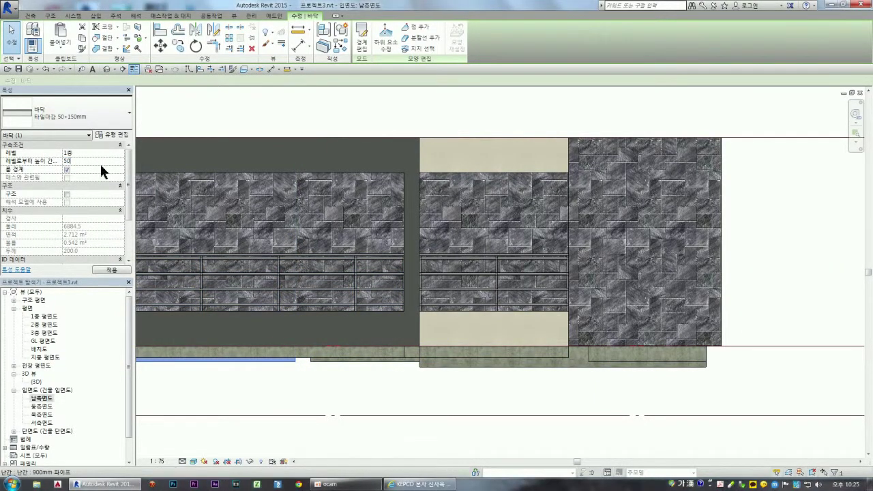
type("50")
left_click(335, 361)
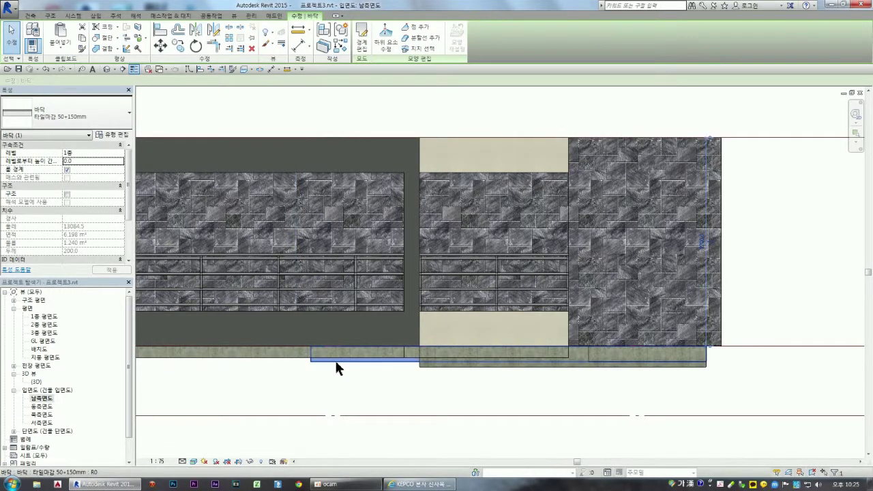
type("50")
double_click(372, 353)
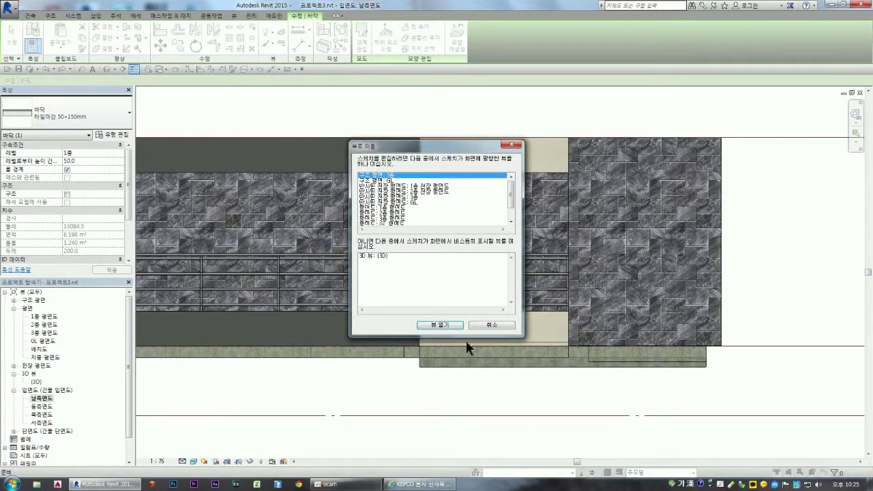
left_click(482, 323)
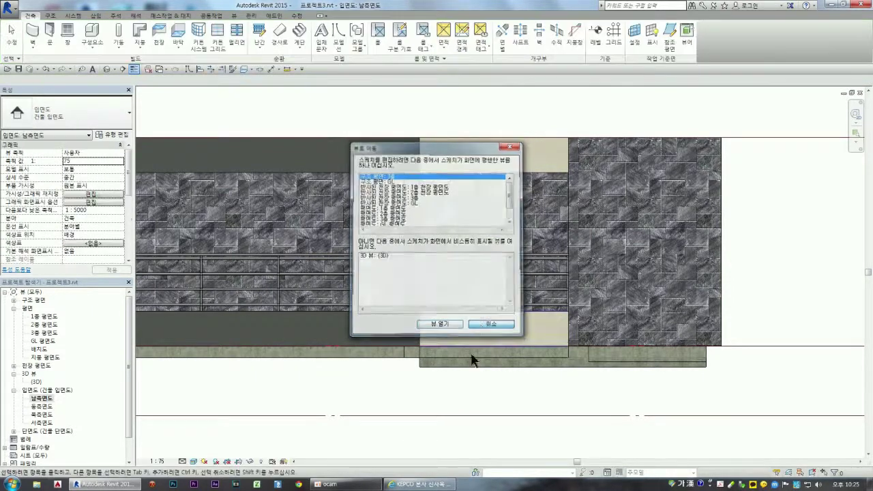
left_click(471, 369)
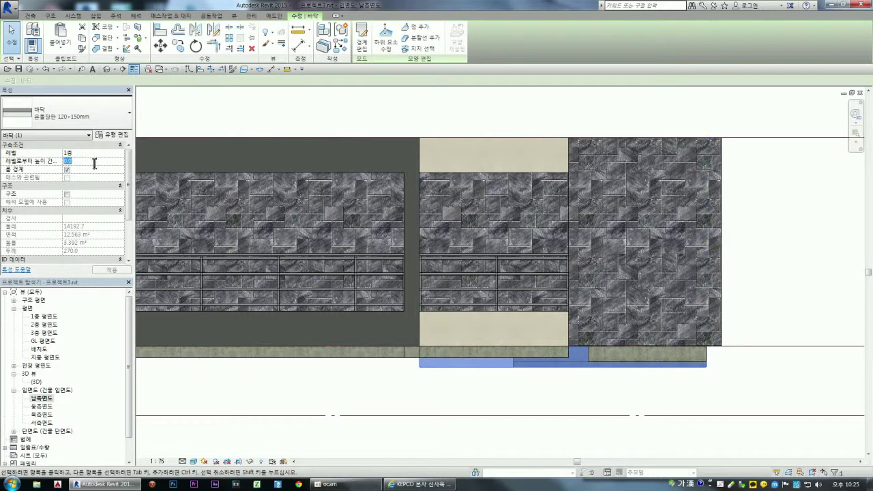
Step: Set the ondol floor strips under the right rooms to a 120 height offset
type("120")
left_click(529, 363)
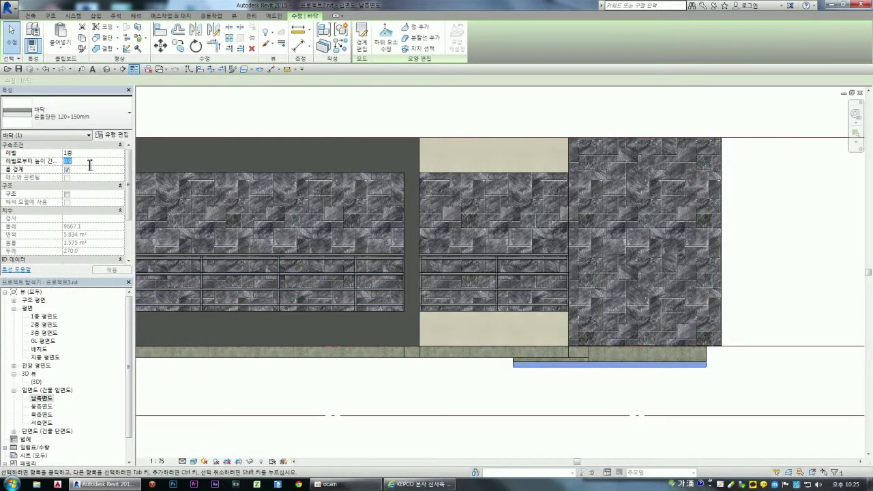
type("120")
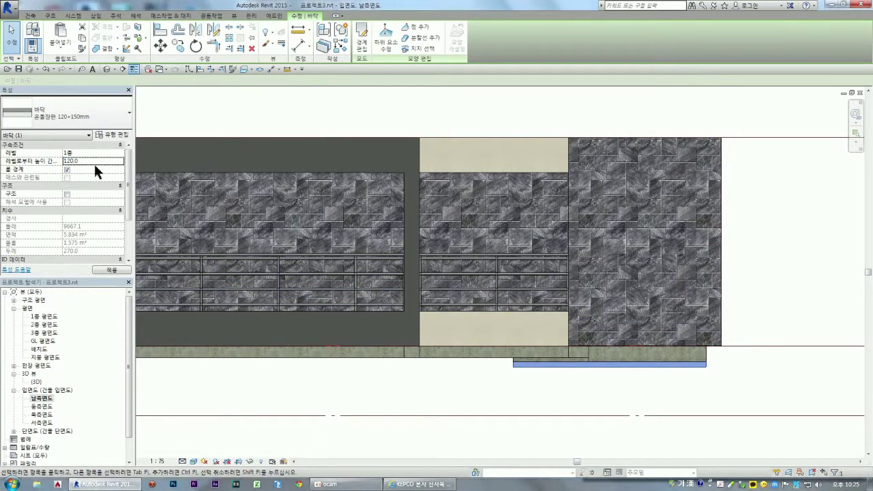
key("Escape")
Step: Raise the last two tile-finish floor strips, including the rightmost, to a 50 offset
left_click(536, 366)
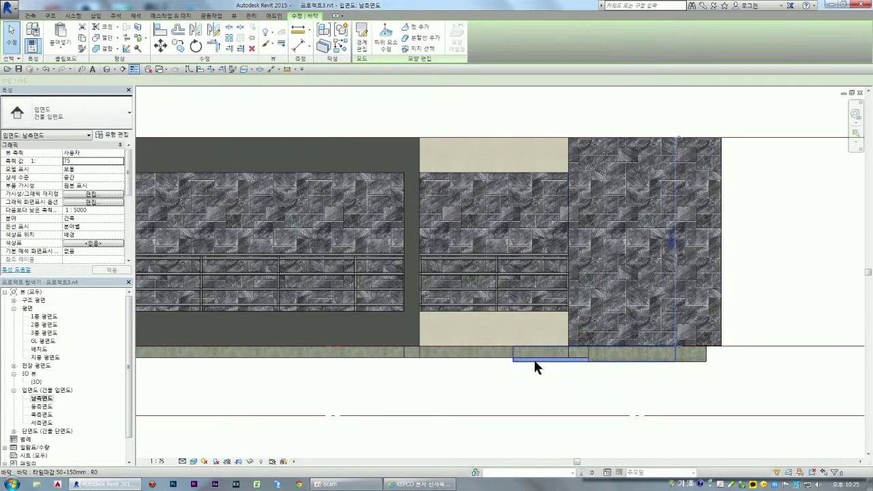
left_click(89, 162)
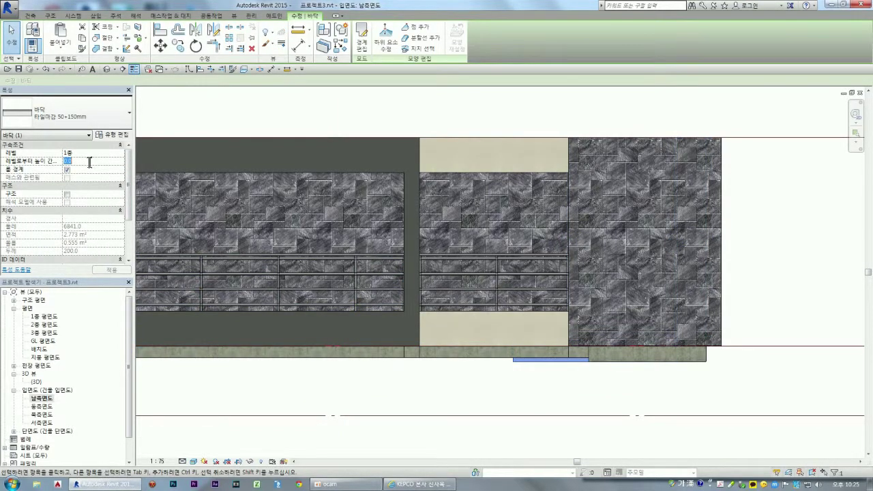
type("50")
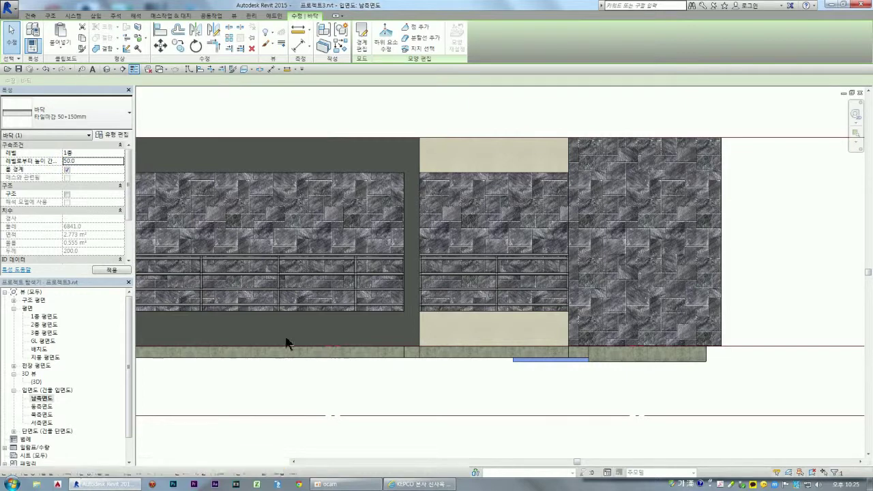
left_click(640, 379)
left_click(629, 363)
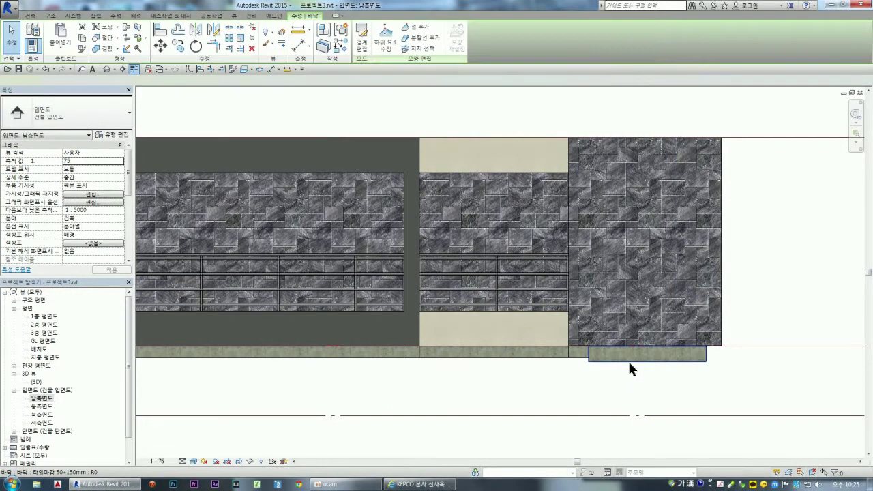
left_click(92, 162)
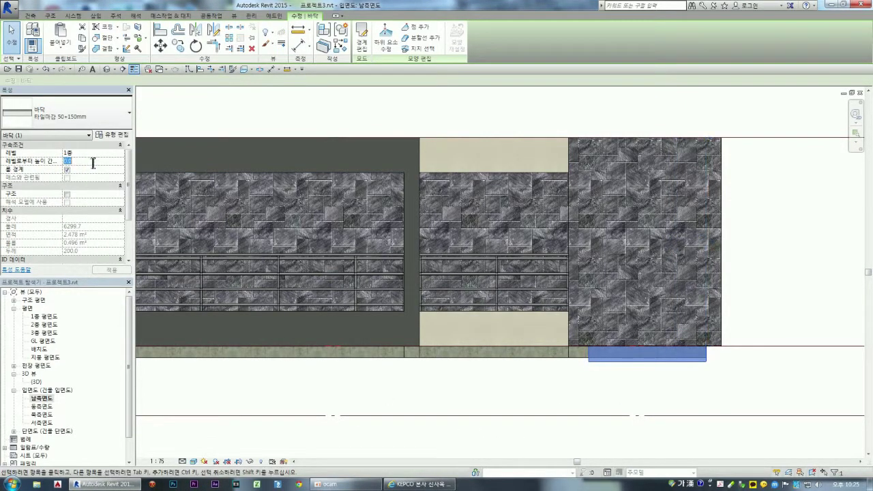
type("50")
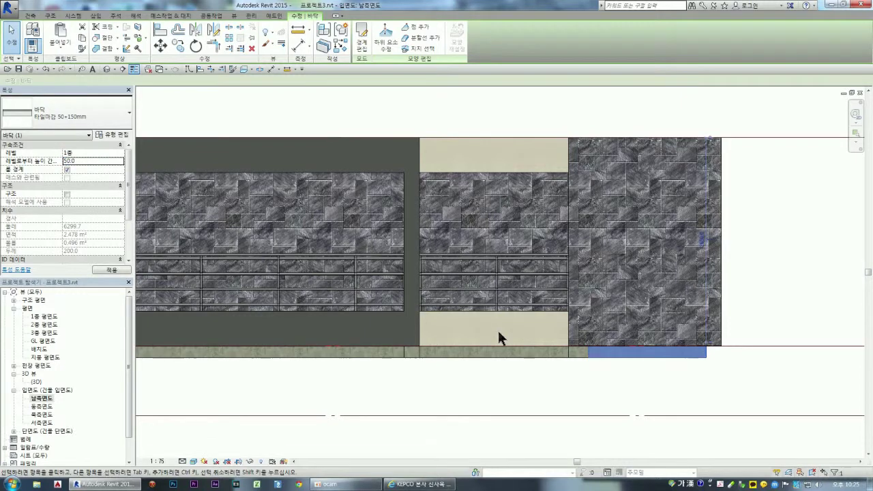
left_click(641, 392)
scroll(478, 364, "down", 2)
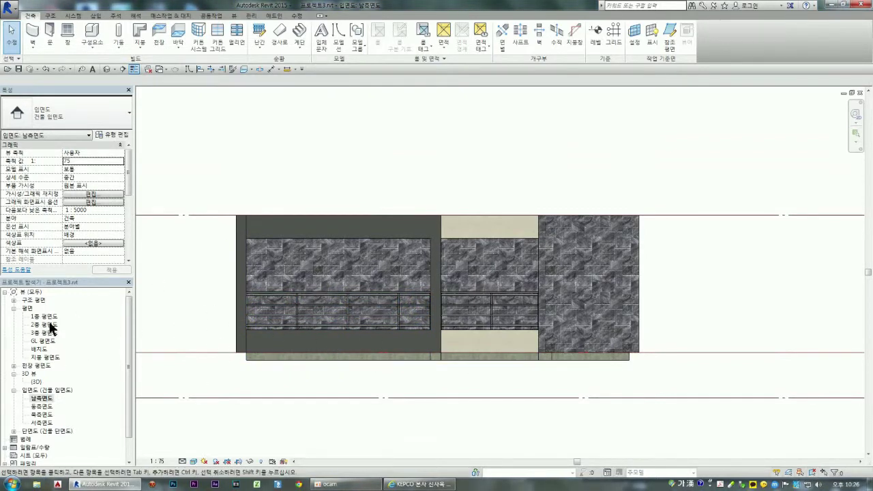
Step: Open the (3D) view and orbit to a top-down angle over the first-floor finishes
double_click(38, 382)
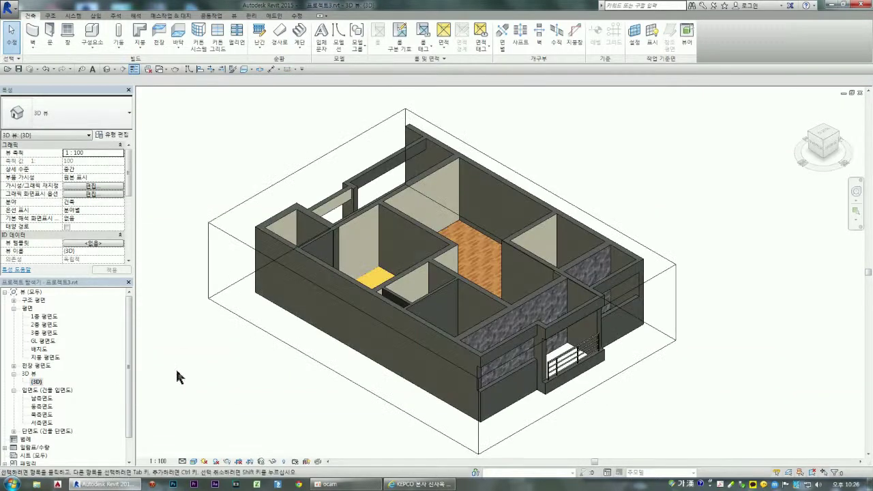
scroll(415, 352, "up", 3)
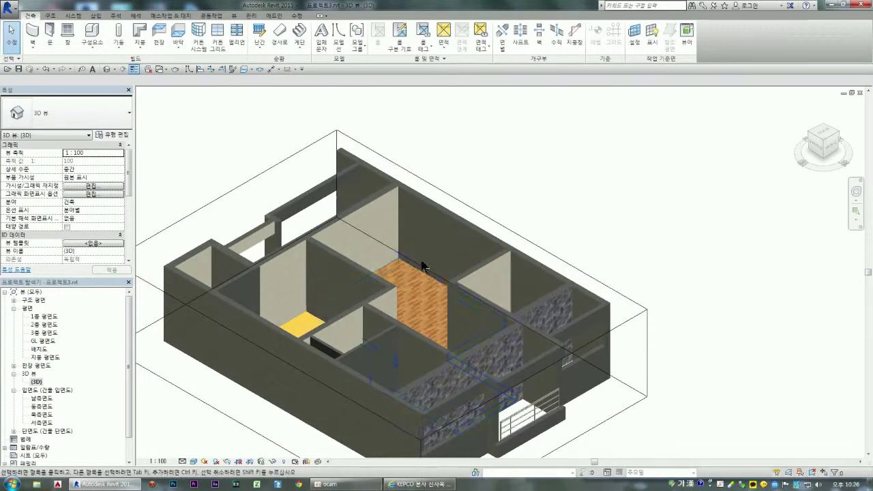
mouse_move(824, 141)
left_mouse_down()
mouse_move(829, 176)
mouse_move(812, 164)
left_mouse_up()
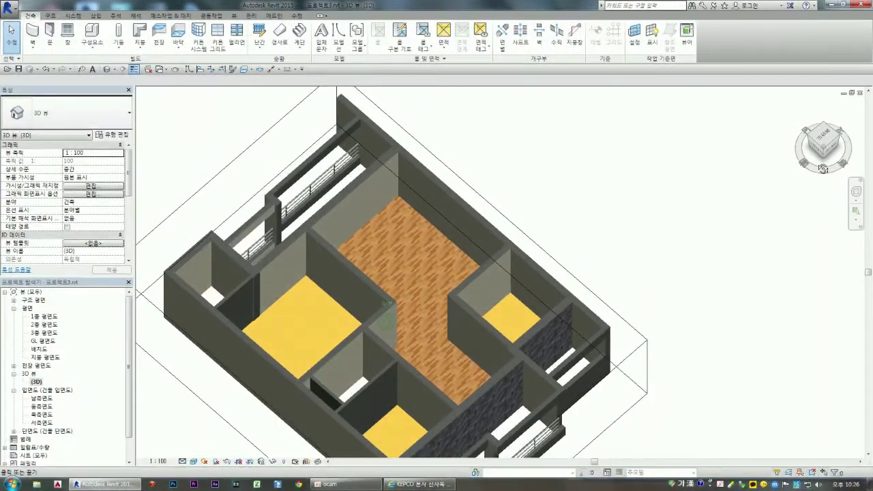
middle_click_drag(544, 155, 617, 279, "shift")
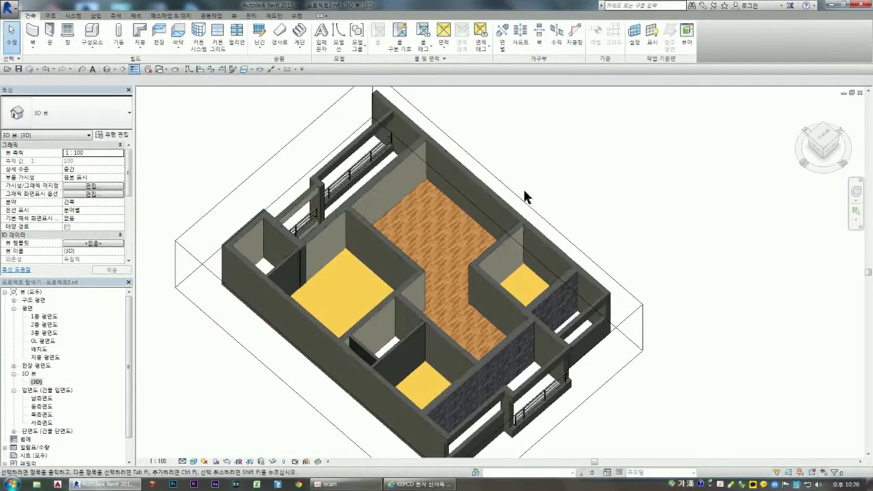